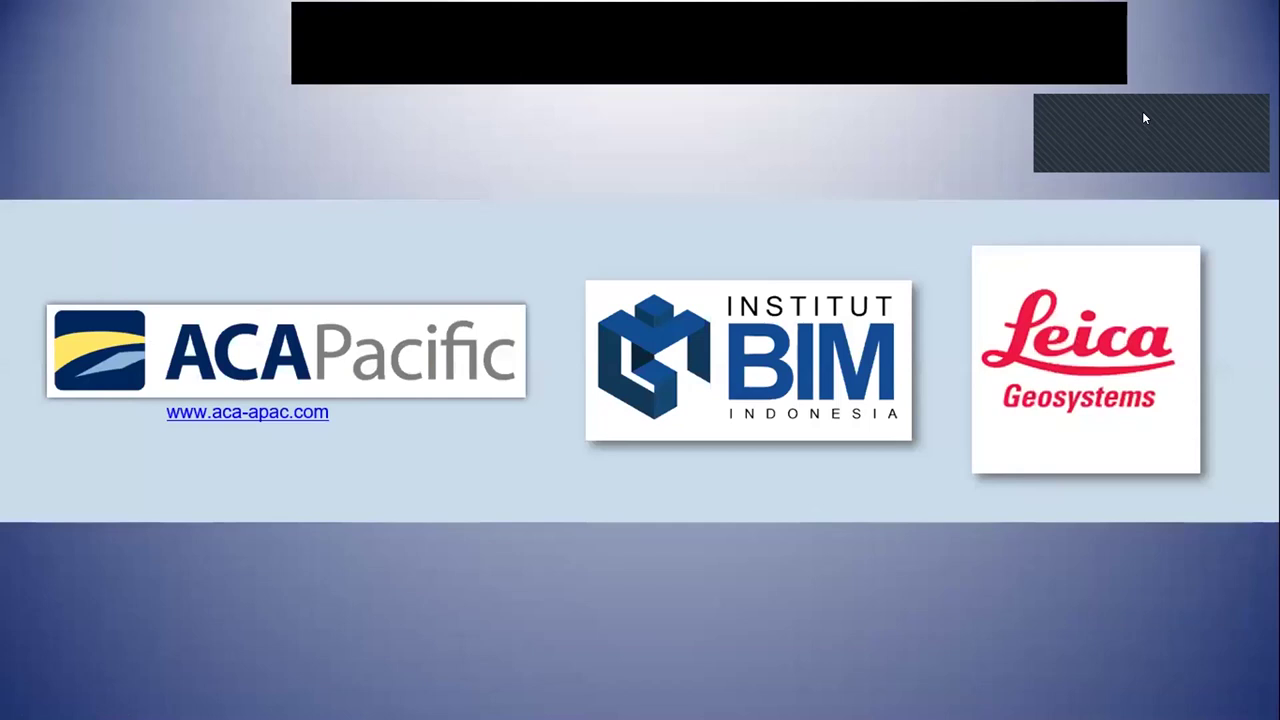
Advance past the sponsor logos to the 'What is BricsCAD?' slide
{"action": "left_click", "coordinate": [755, 170]}
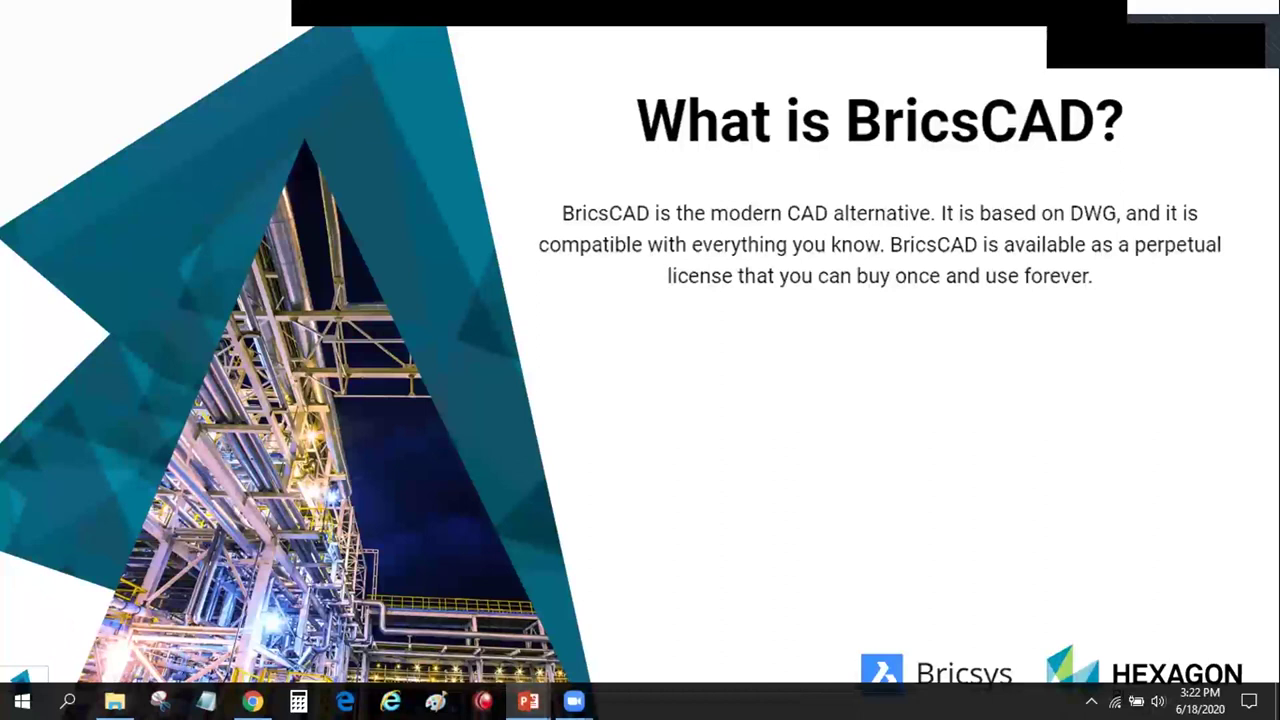
Play the next build, then advance to the 'BricsCAD is our all-in-one CAD solution' slide
{"action": "key", "text": "Right"}
{"action": "left_click", "coordinate": [909, 565]}
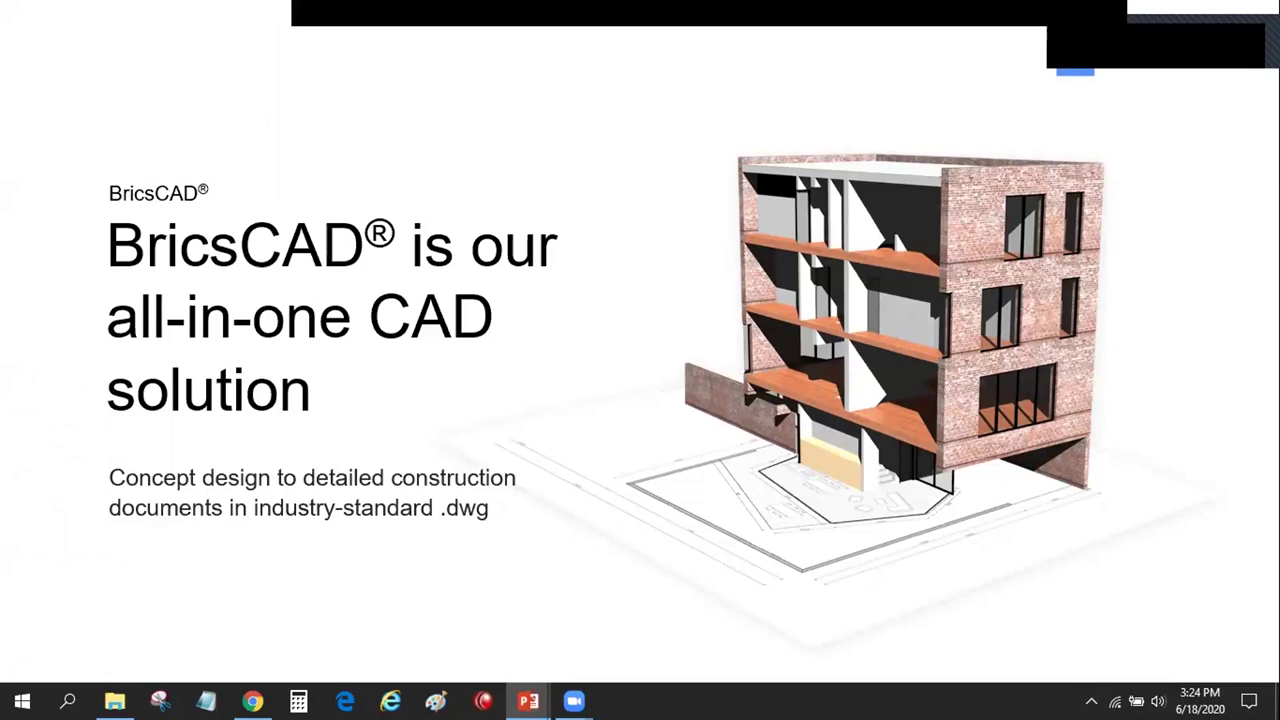
Advance to the 'Familiar 2D & 3D Interface' slide showing the spiral tower screenshot
{"action": "key", "text": "Right"}
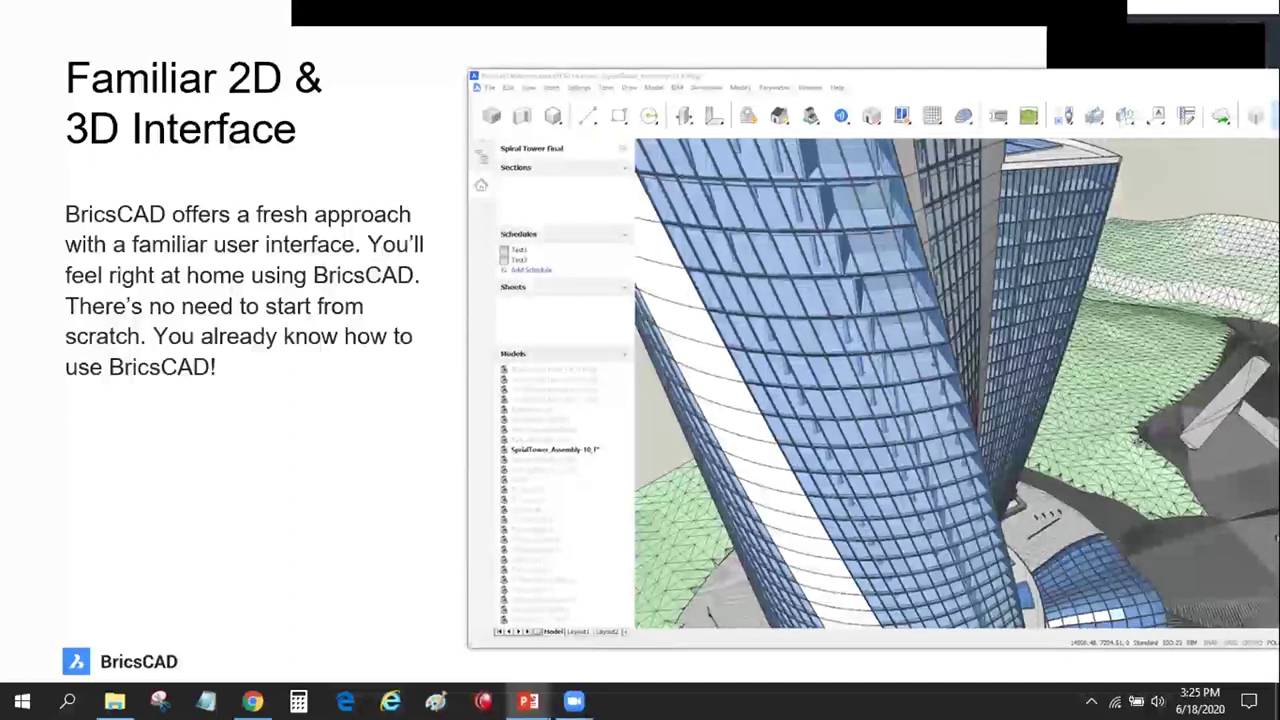
Advance to the slide comparing the Classic, Pro and Platinum editions
{"action": "key", "text": "Right"}
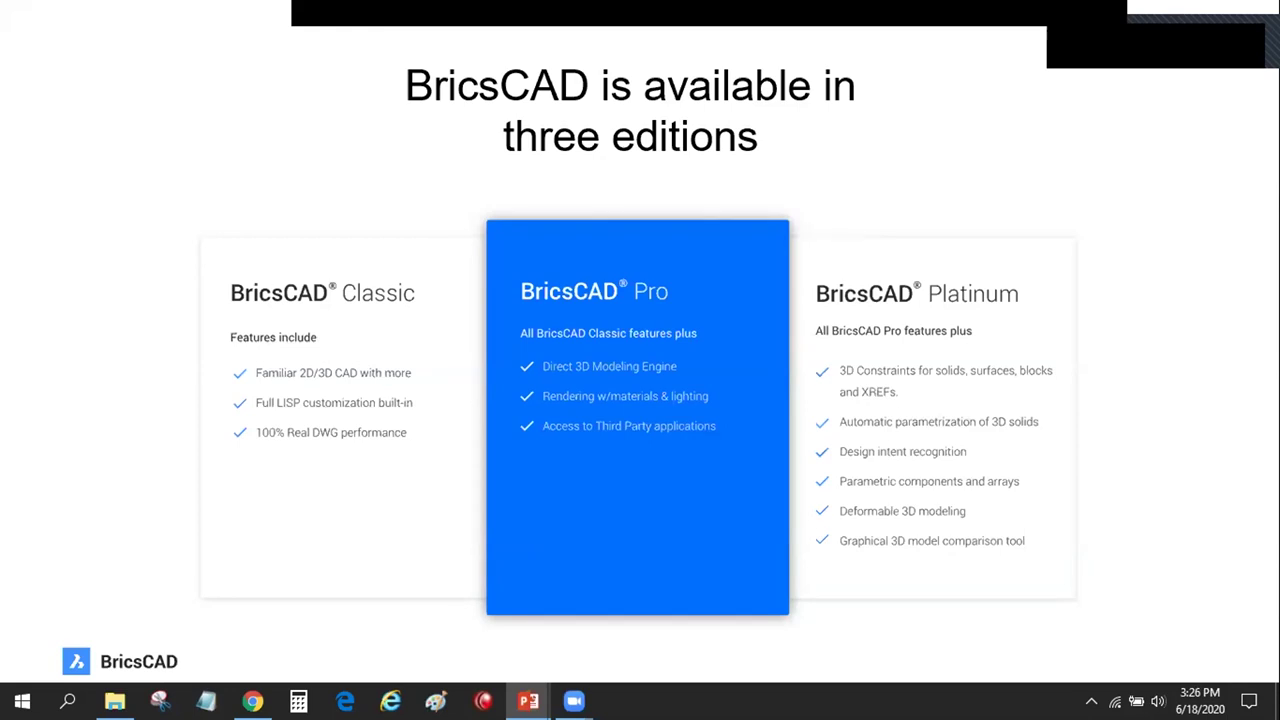
Advance the slideshow toward the 'Bricsys offers more' product slide
{"action": "key", "text": "Right"}
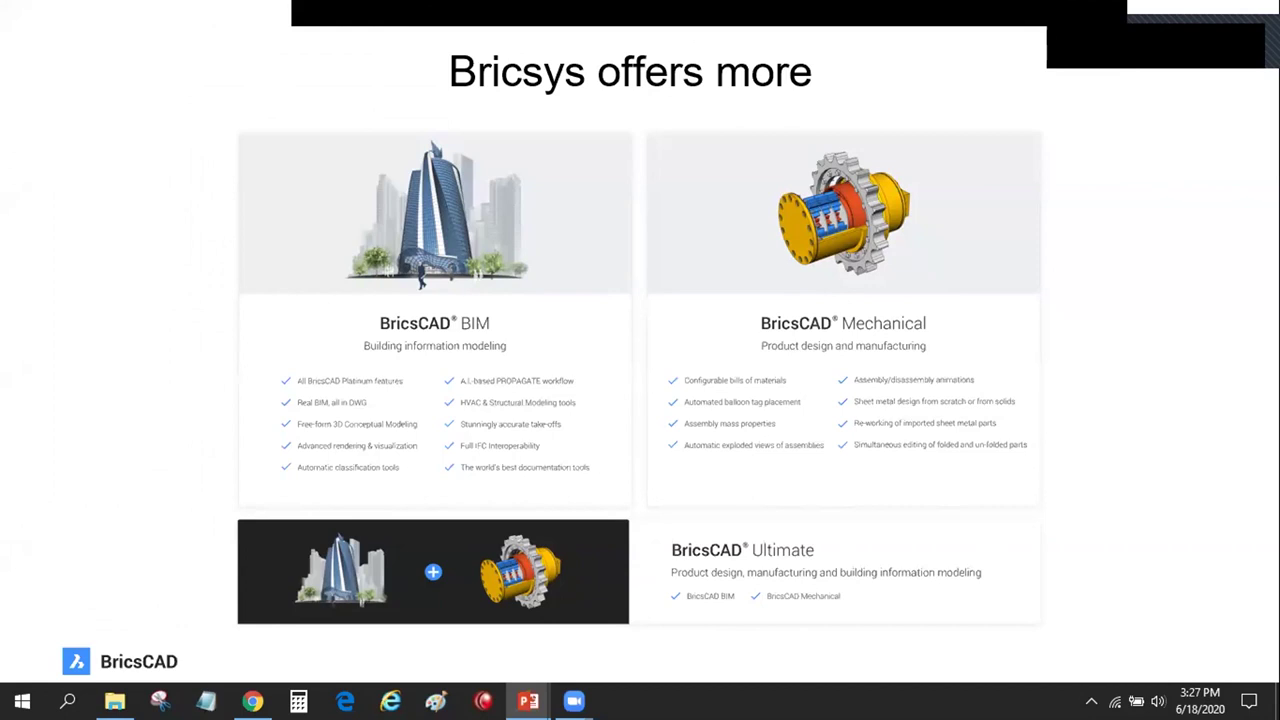
Advance to the 'Bricsys 24/7' common data environment slide
{"action": "key", "text": "Right"}
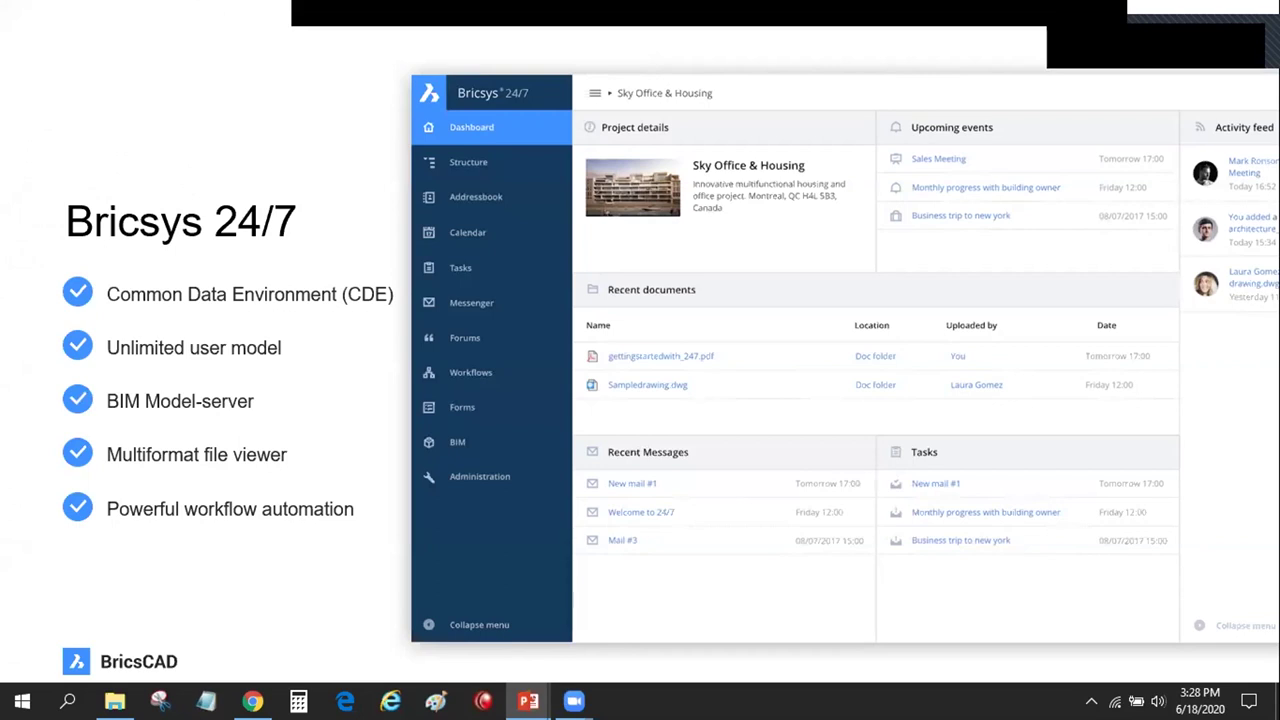
Advance to the 'Real BIM, Real 3D' BricsCAD BIM slide with the glass tower rendering
{"action": "key", "text": "Right"}
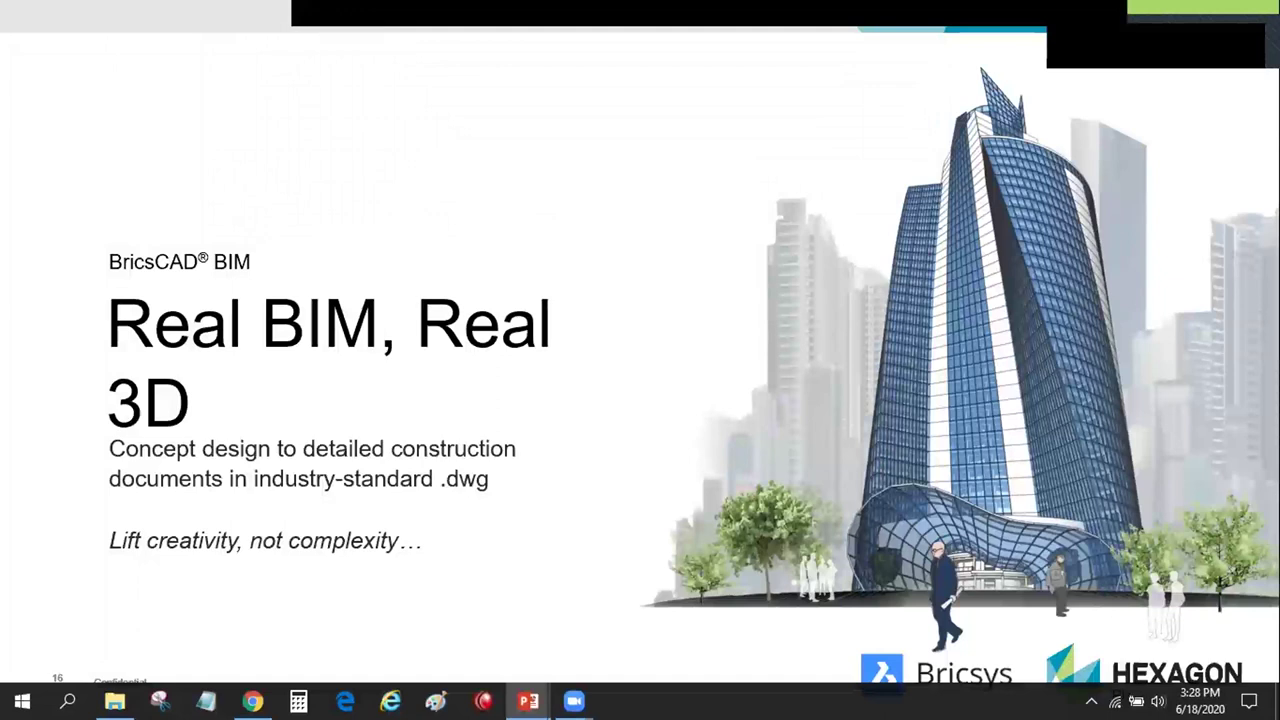
Advance the slideshow toward the 'BricsCAD BIM has everything you need' slide
{"action": "key", "text": "Right"}
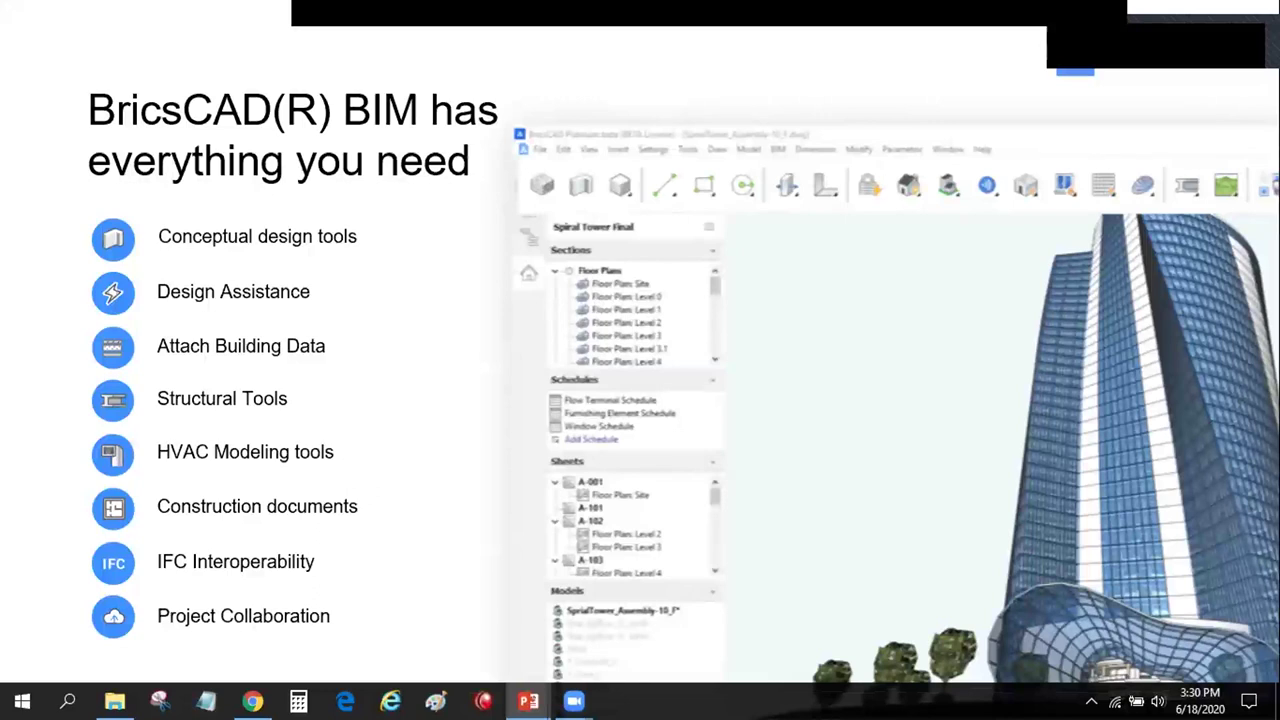
Advance to the slide playing the BricsCAD V20 demo recording
{"action": "key", "text": "Right"}
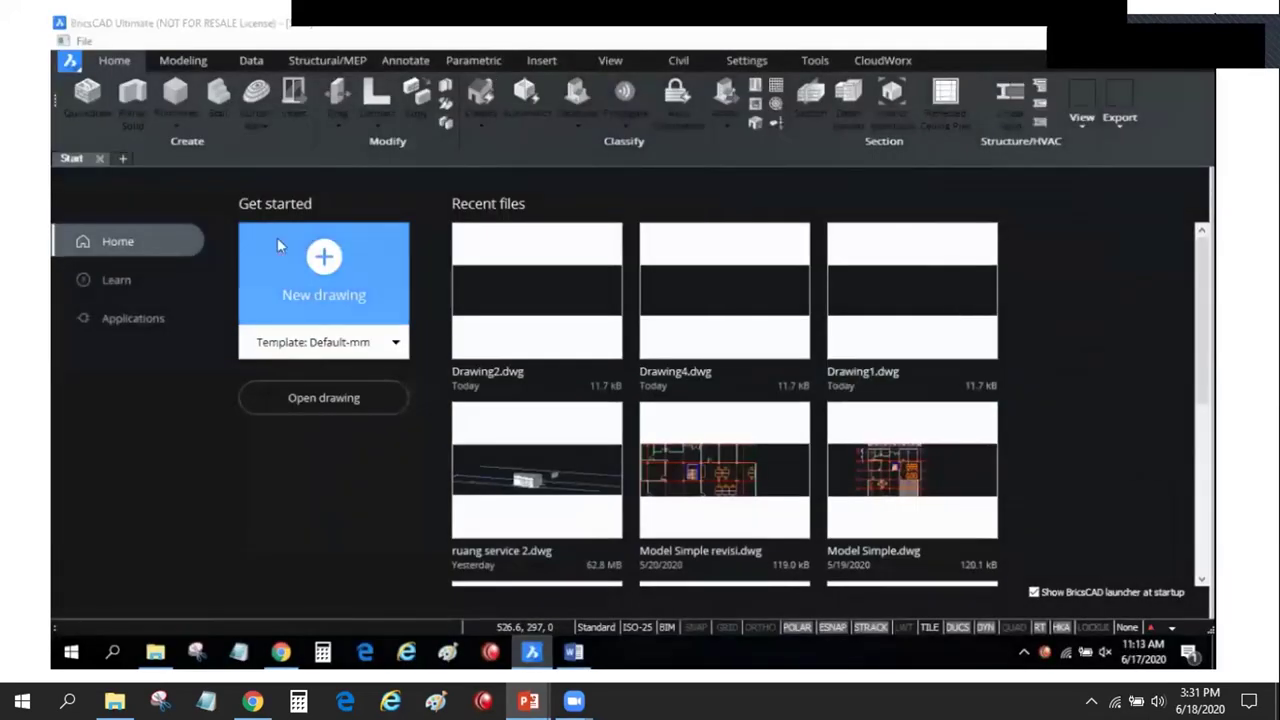
Start a new blank drawing, keeping BIM as the workspace
{"action": "left_click", "coordinate": [300, 285]}
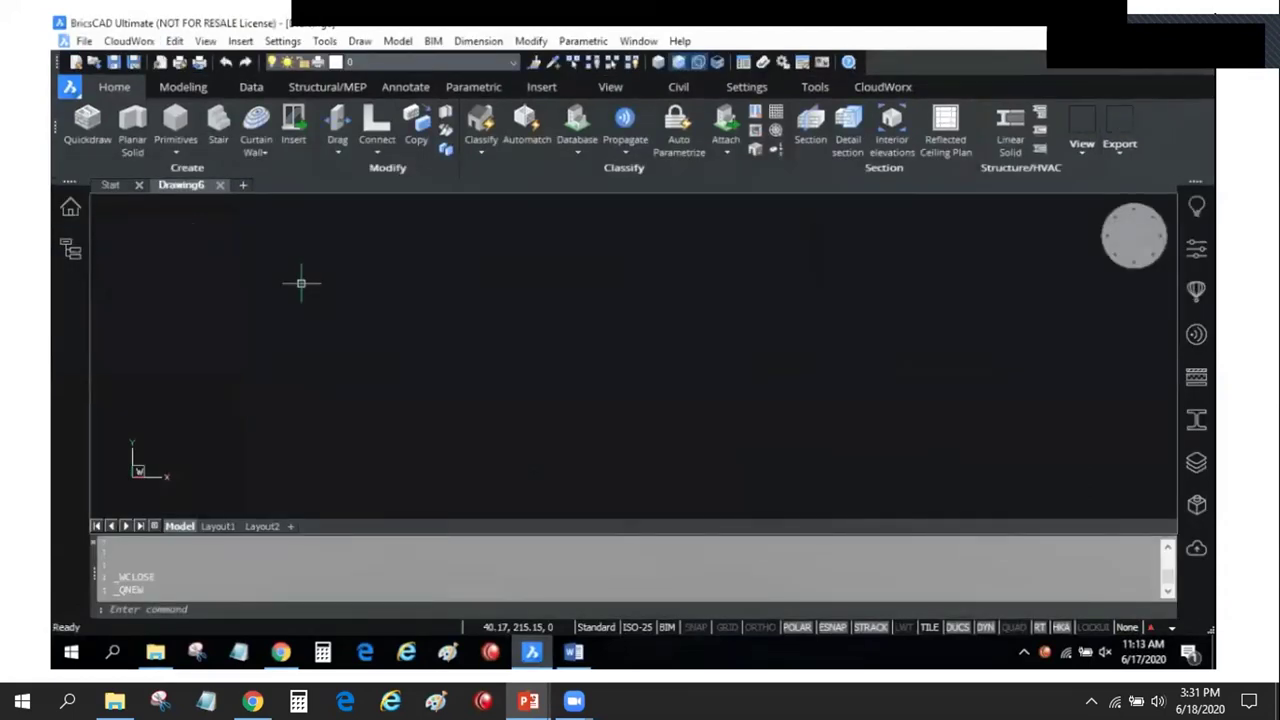
{"action": "left_click", "coordinate": [667, 627]}
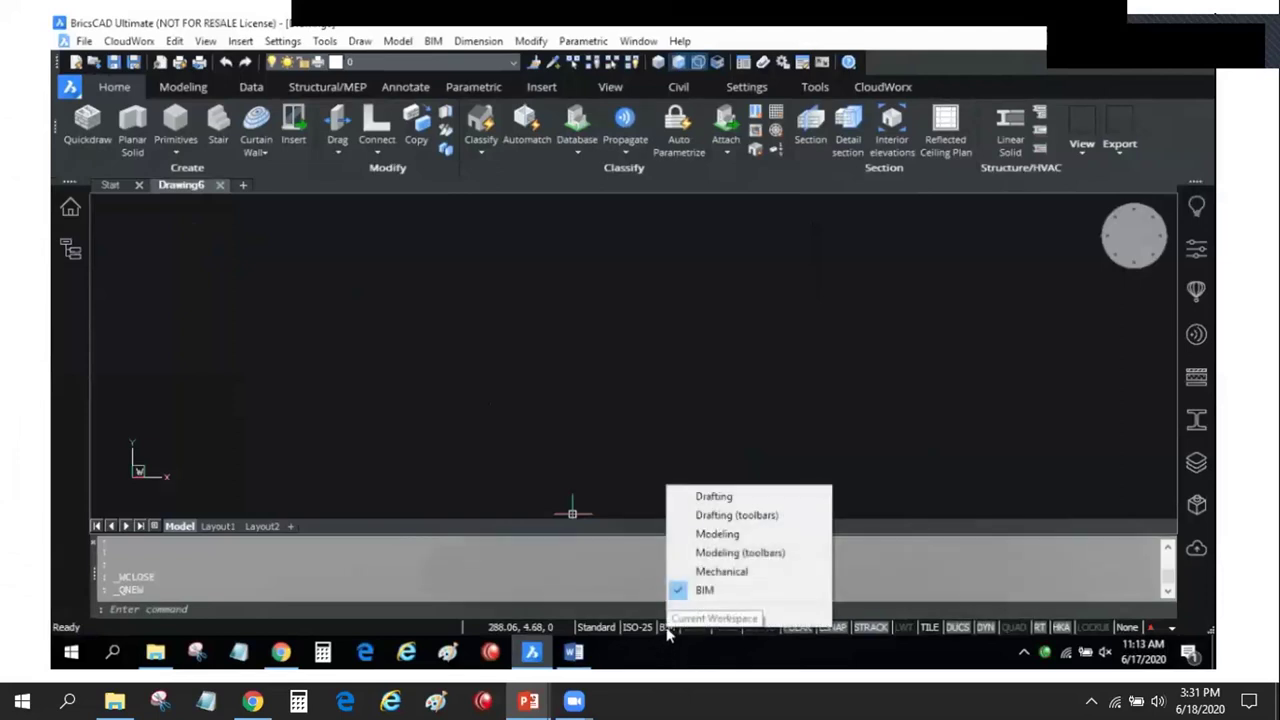
{"action": "left_click", "coordinate": [718, 591]}
{"action": "left_click_drag", "start_coordinate": [395, 241], "coordinate": [803, 449]}
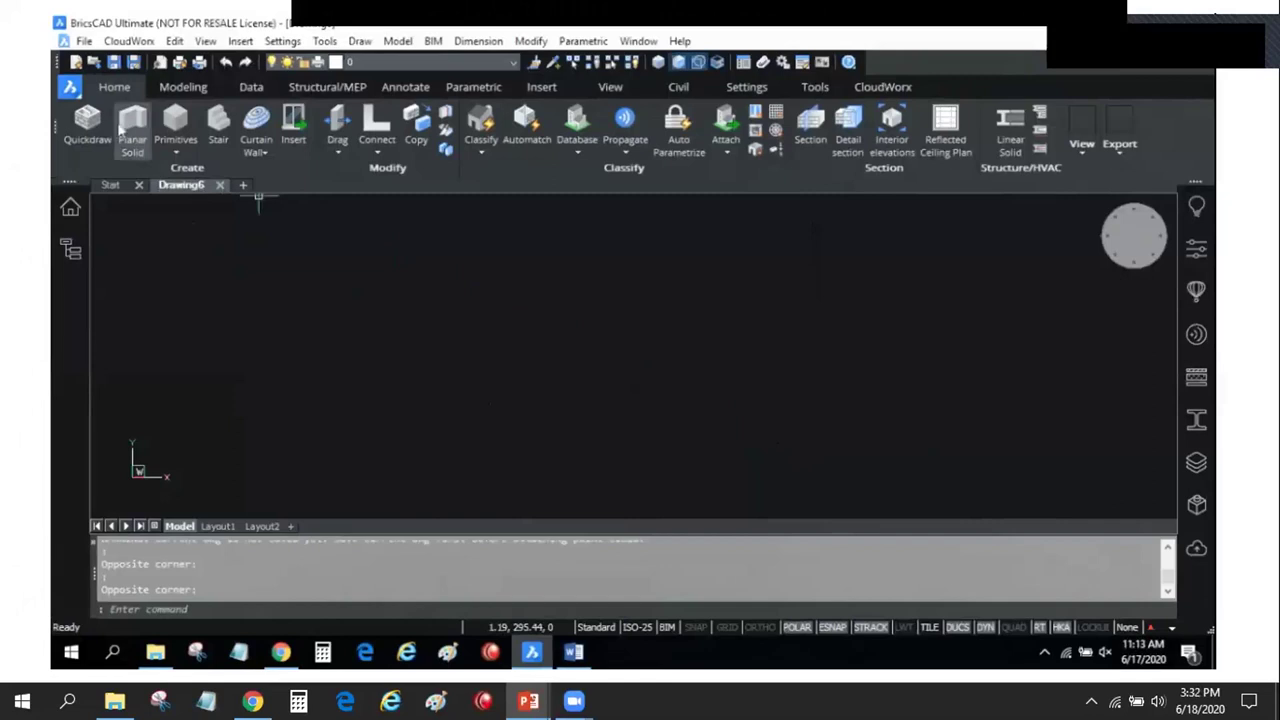
Save the drawing as MODEL 01 in the Brics Leica folder
{"action": "left_click", "coordinate": [115, 63]}
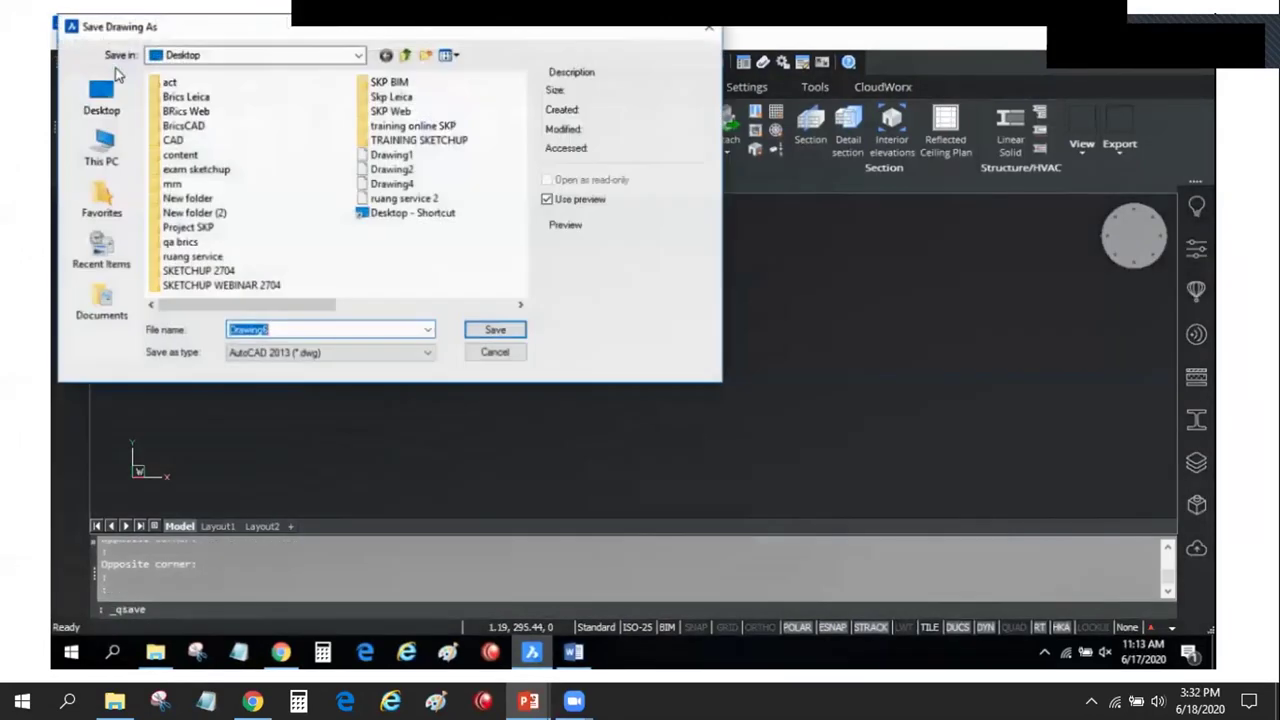
{"action": "double_click", "coordinate": [227, 97]}
{"action": "left_click", "coordinate": [303, 327]}
{"action": "key", "text": "BackSpace"}
{"action": "key", "text": "BackSpace"}
{"action": "key", "text": "BackSpace"}
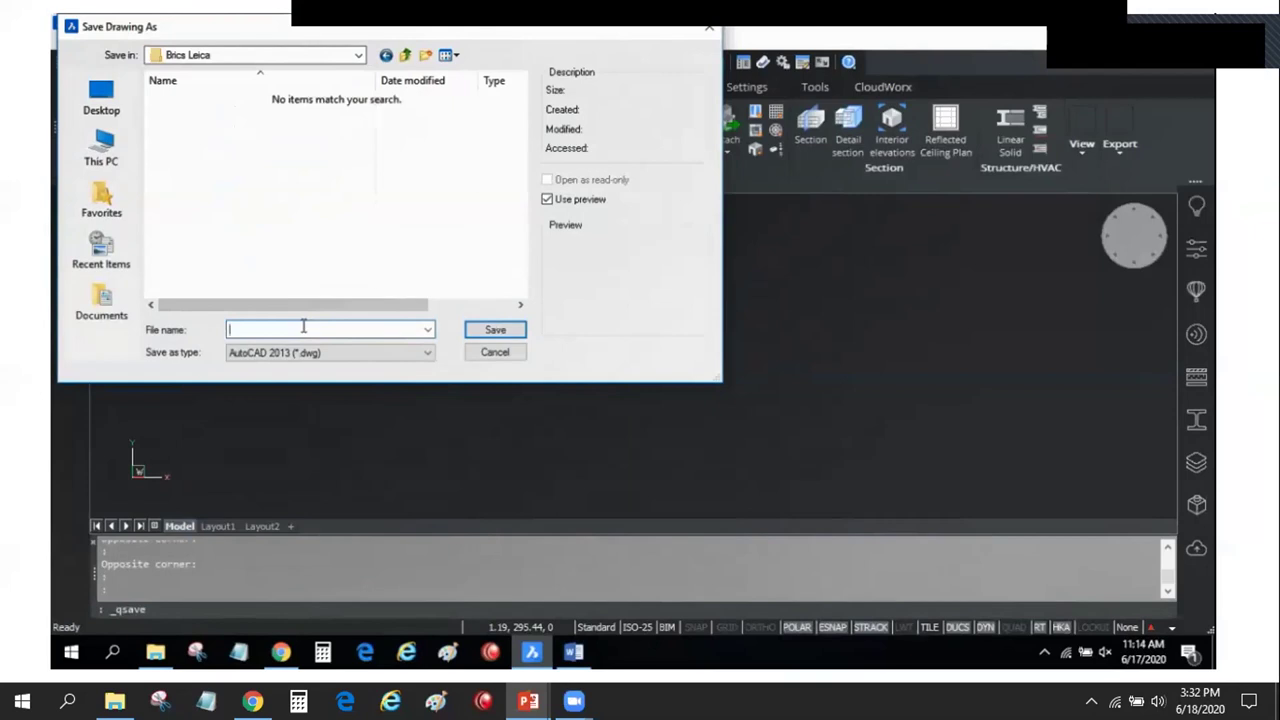
{"action": "type", "text": "MODEL"}
{"action": "type", "text": " 01"}
{"action": "left_click", "coordinate": [494, 332]}
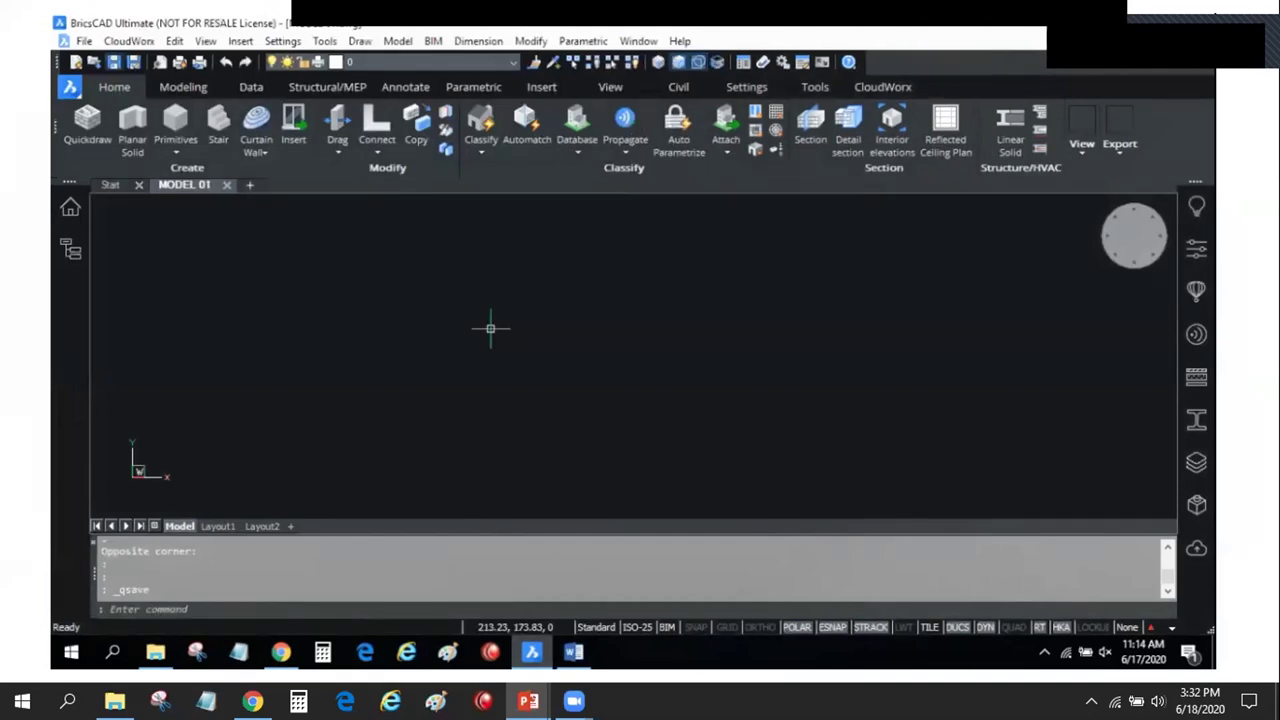
Preprocess the rg service 1.pts scan file with point coordinates in millimeters
{"action": "type", "text": "POINT"}
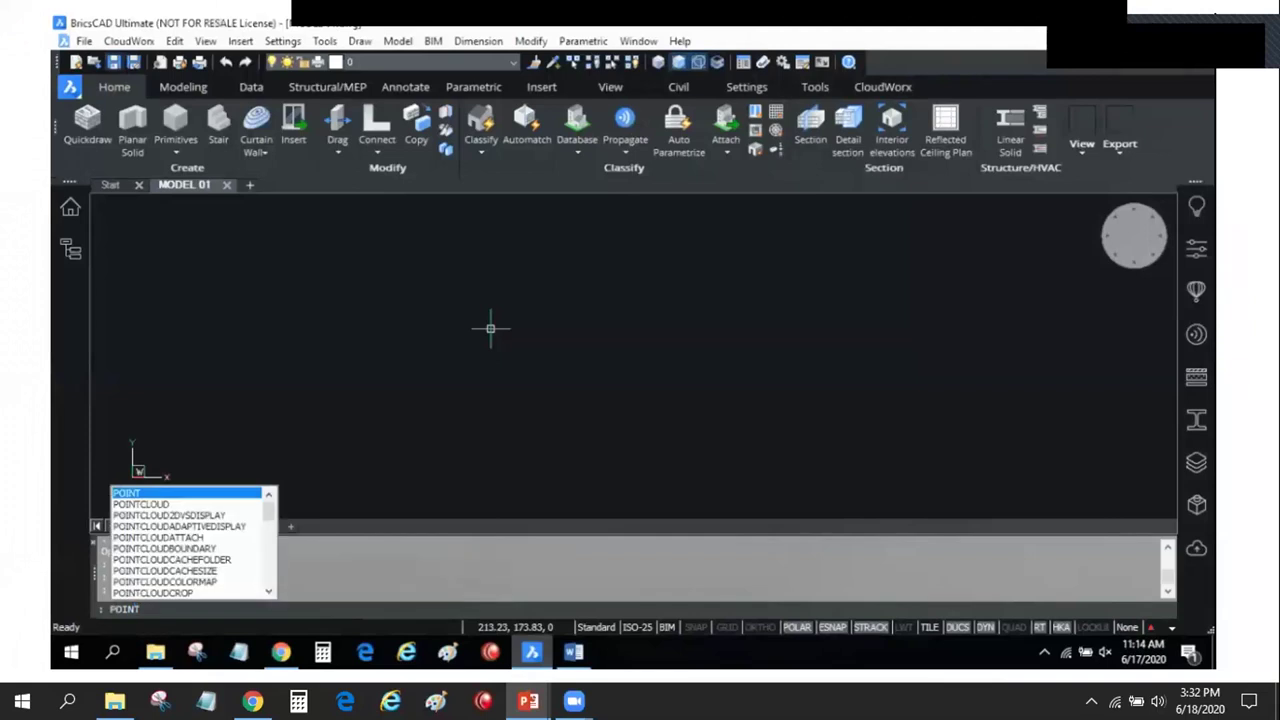
{"action": "type", "text": "CLOUDPREPROCESS"}
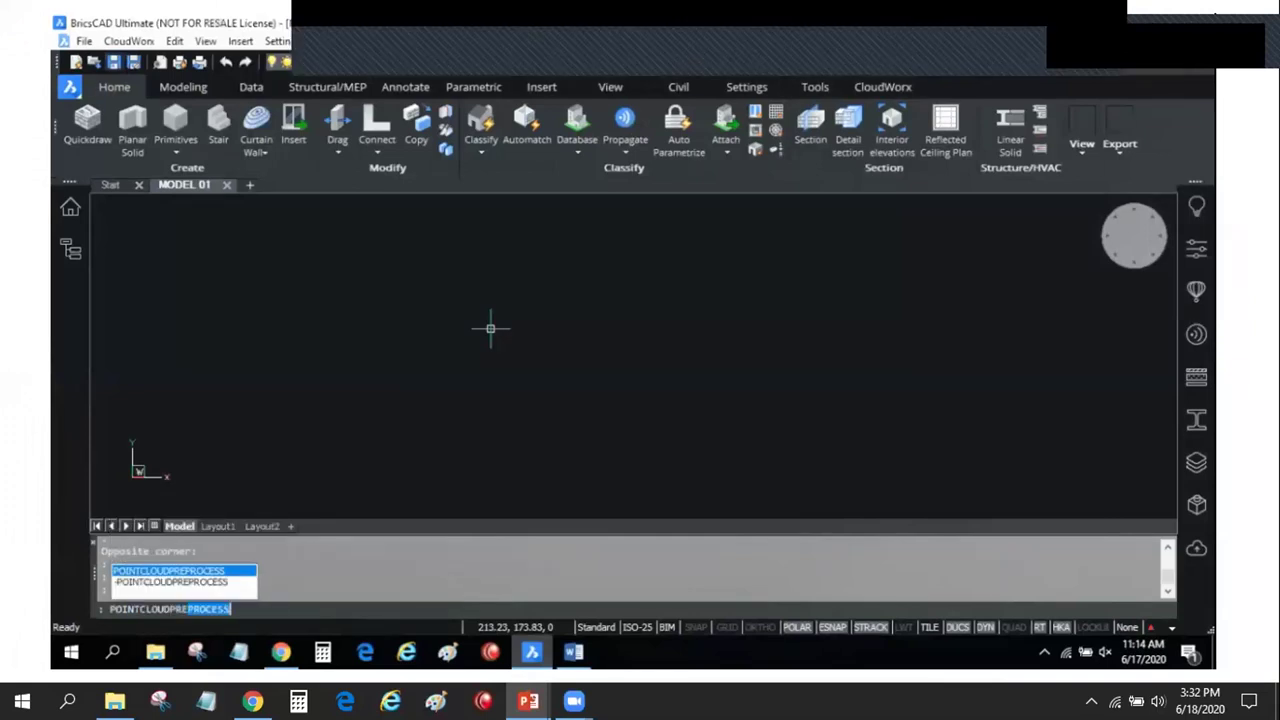
{"action": "key", "text": "Return"}
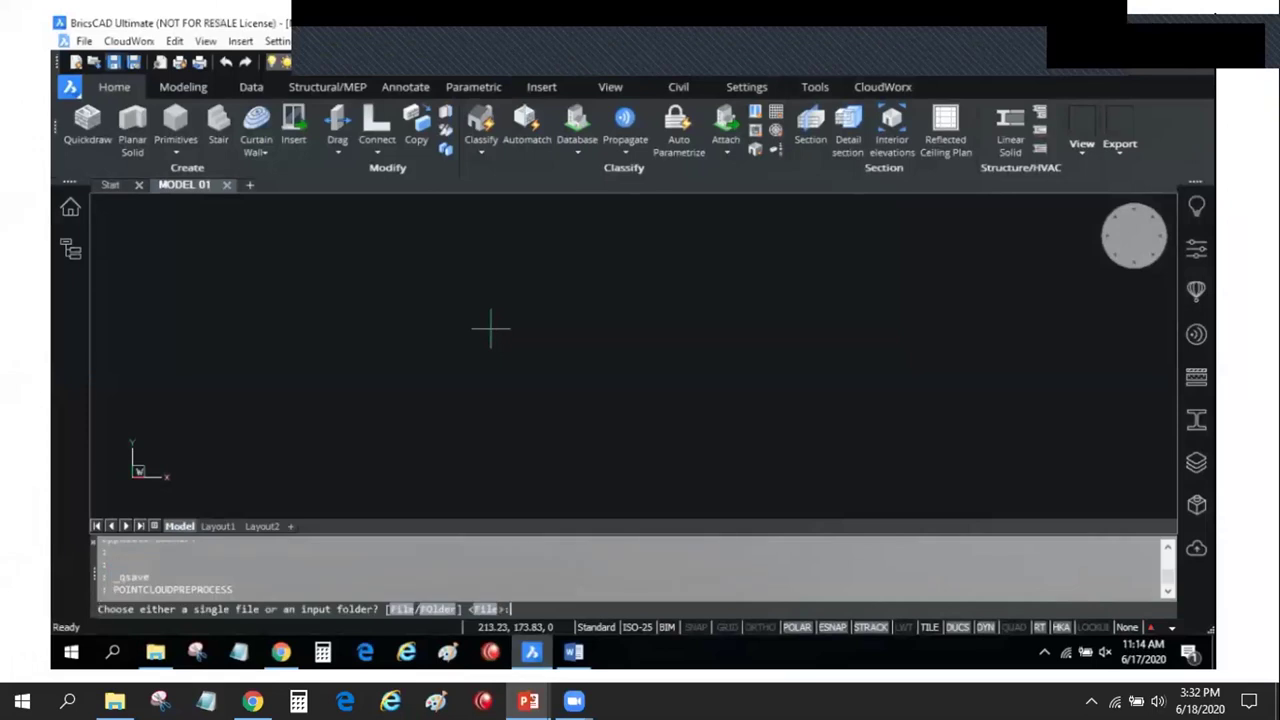
{"action": "left_click", "coordinate": [486, 608]}
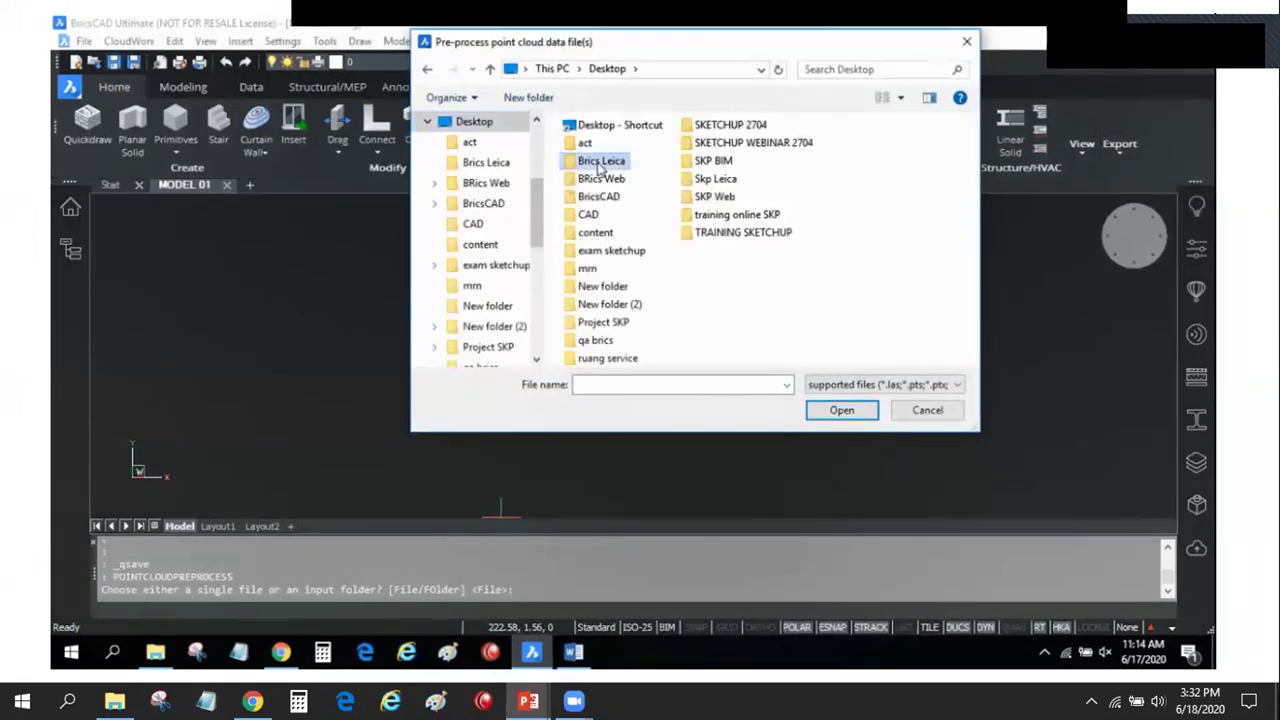
{"action": "double_click", "coordinate": [600, 161]}
{"action": "left_click", "coordinate": [612, 147]}
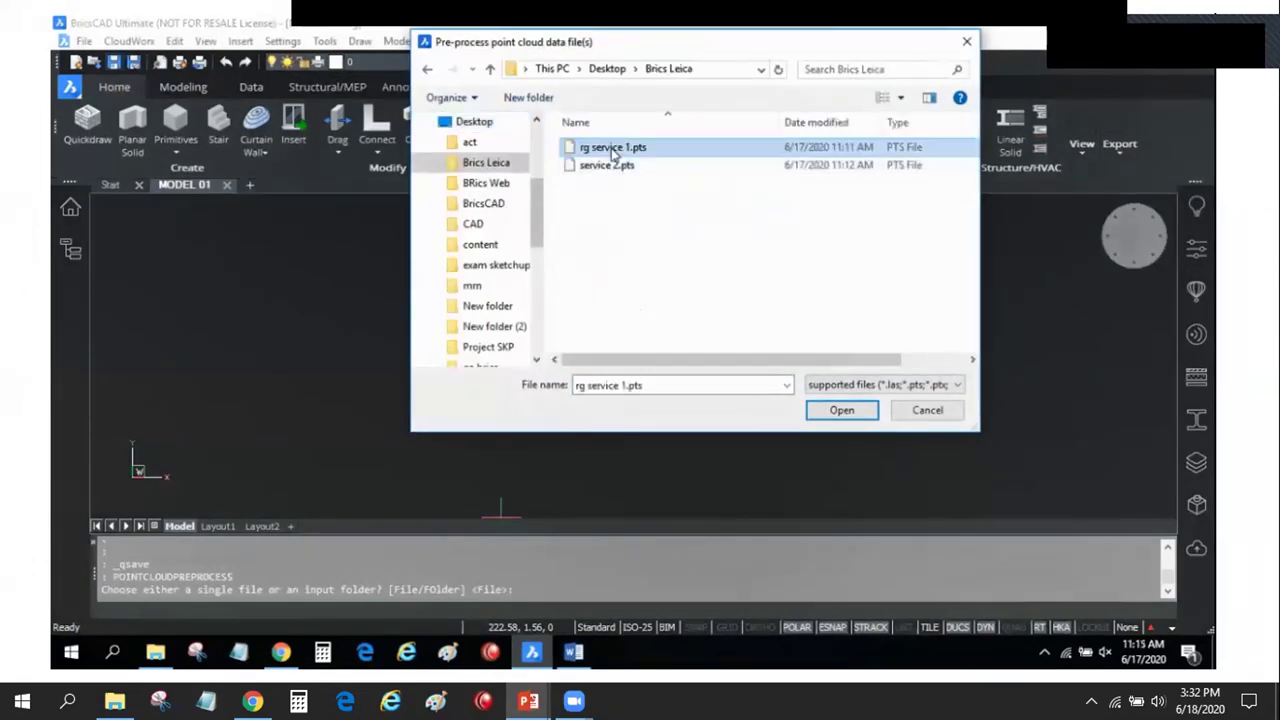
{"action": "left_click", "coordinate": [838, 411]}
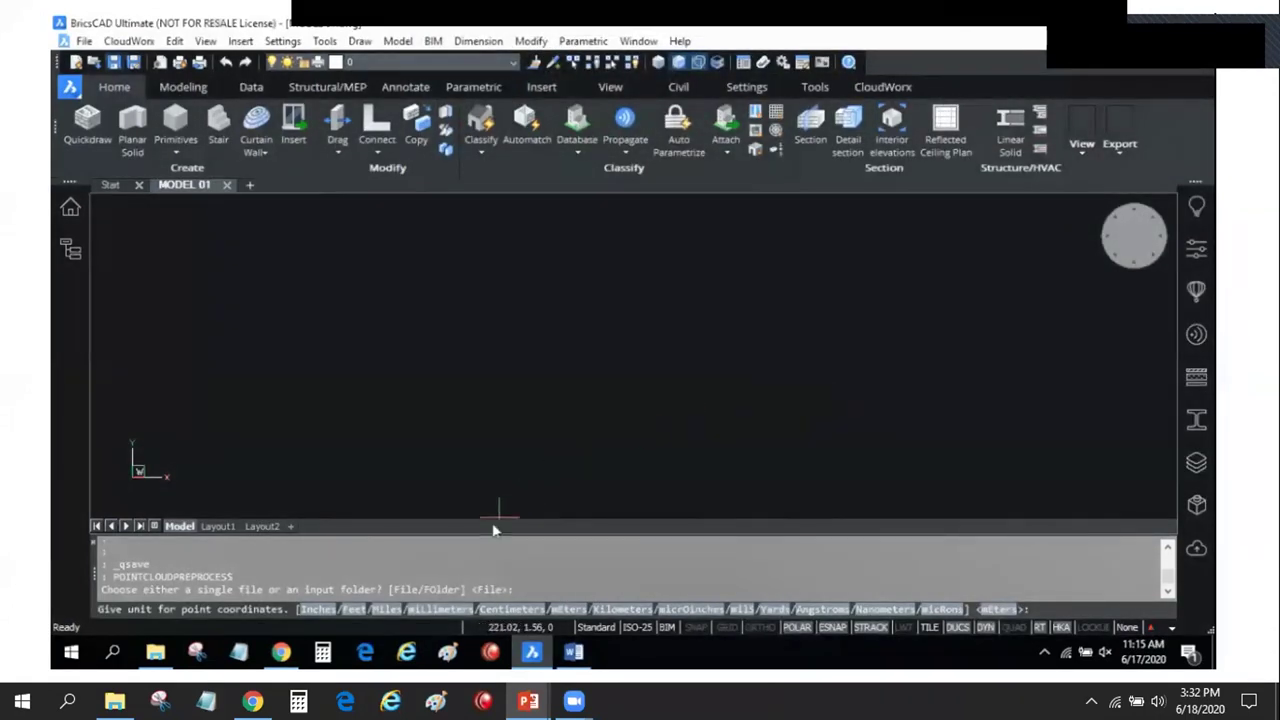
{"action": "left_click", "coordinate": [427, 609]}
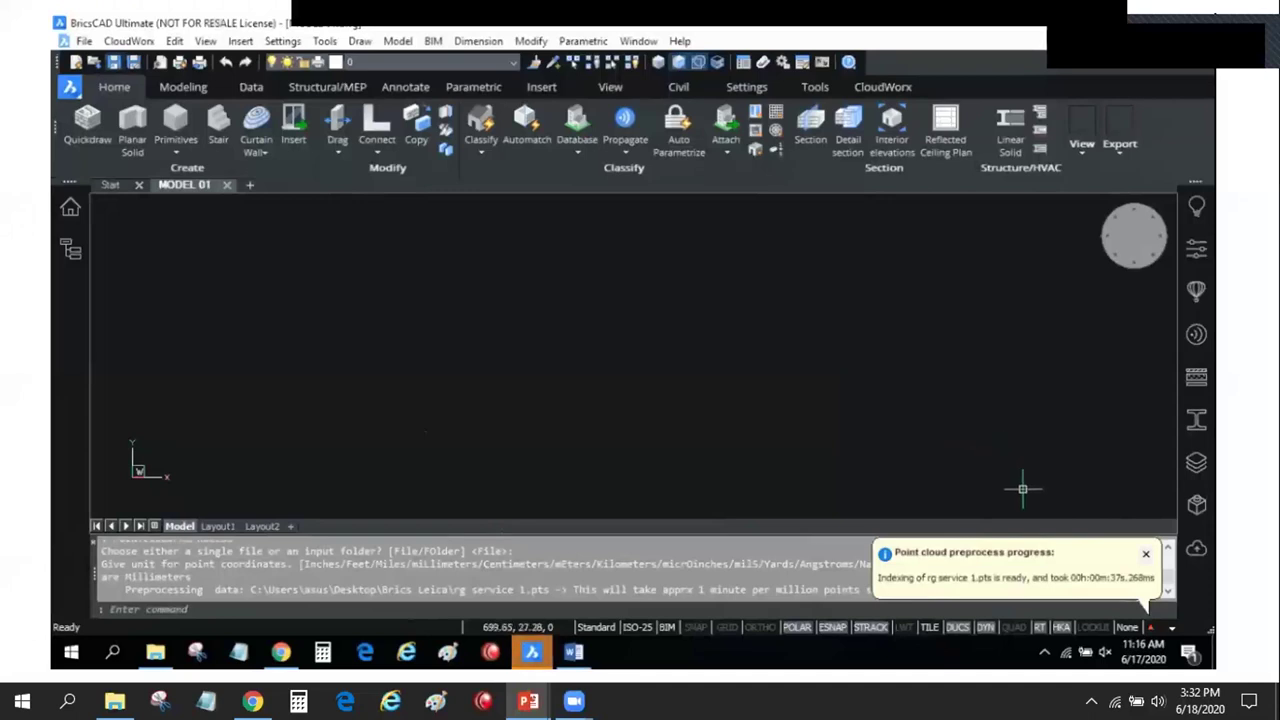
{"action": "left_click", "coordinate": [1147, 556]}
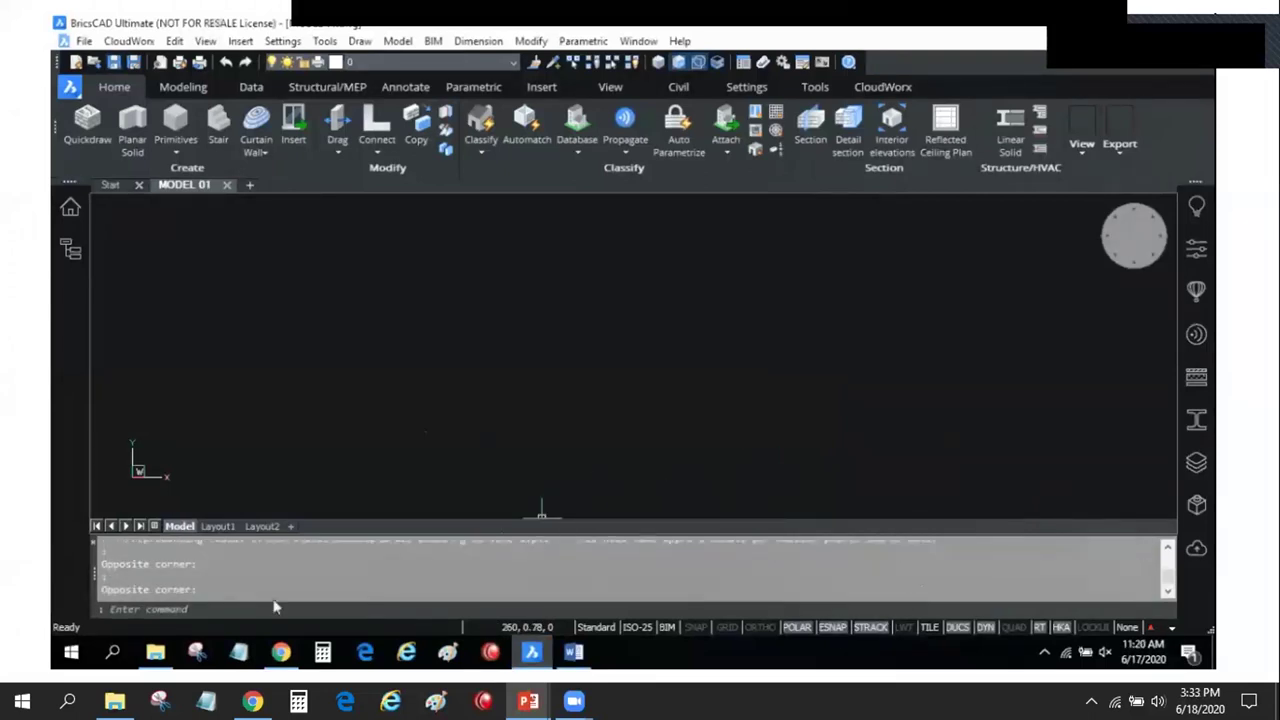
Select RG SERVICE.bpt in the Brics Leica folder, then return to BricsCAD
{"action": "left_click", "coordinate": [158, 656]}
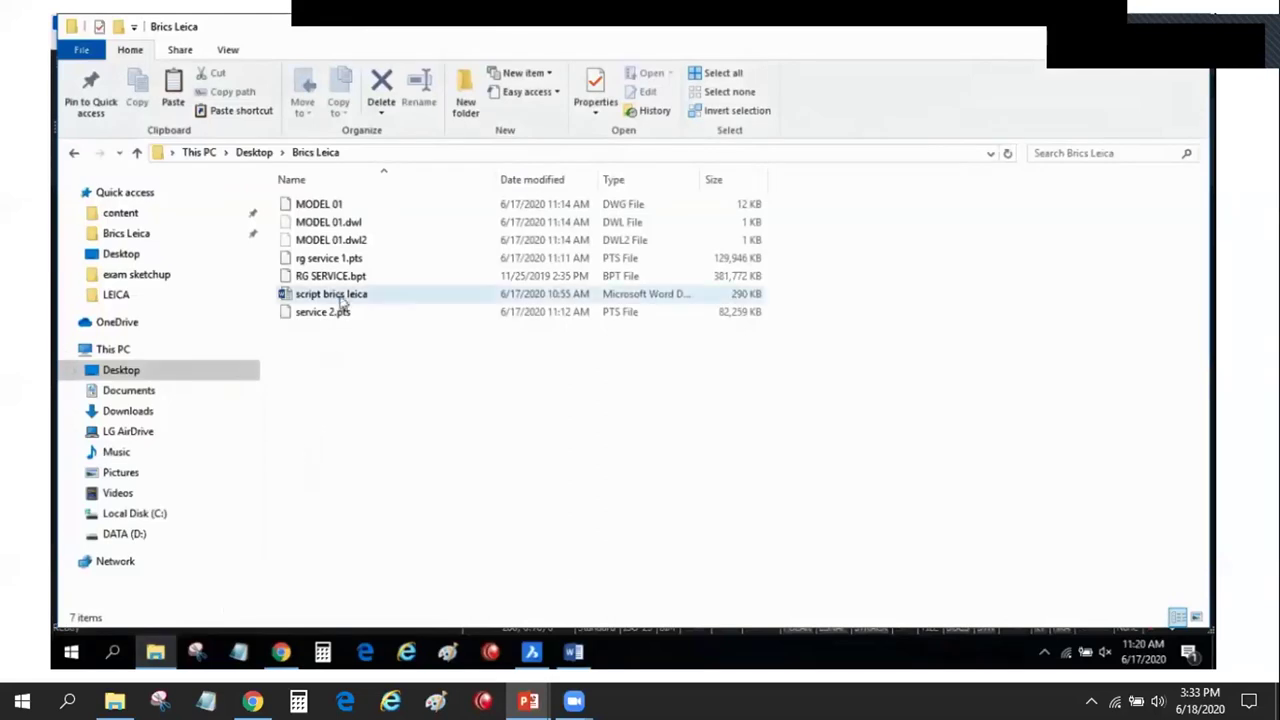
{"action": "left_click", "coordinate": [397, 276]}
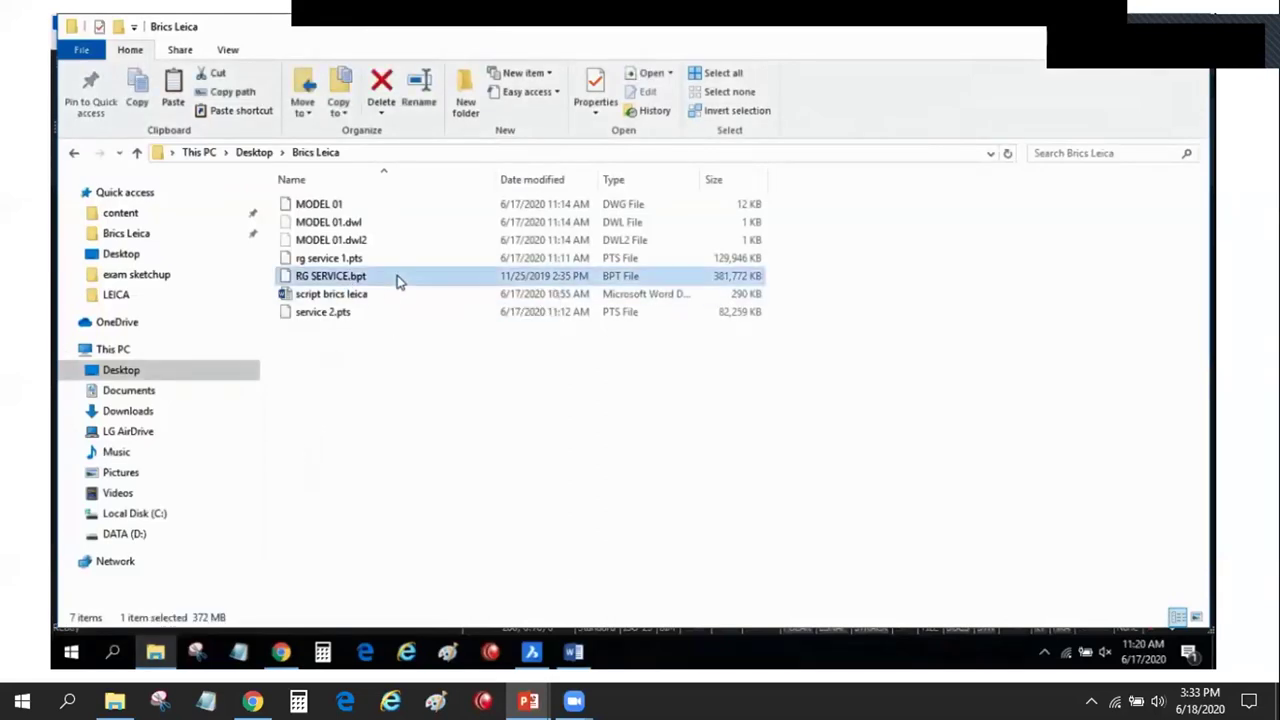
{"action": "left_click", "coordinate": [531, 652]}
Attach the Legacy RG SERVICE.bpt point cloud in millimetres and place it in MODEL 01
{"action": "type", "text": "POINT"}
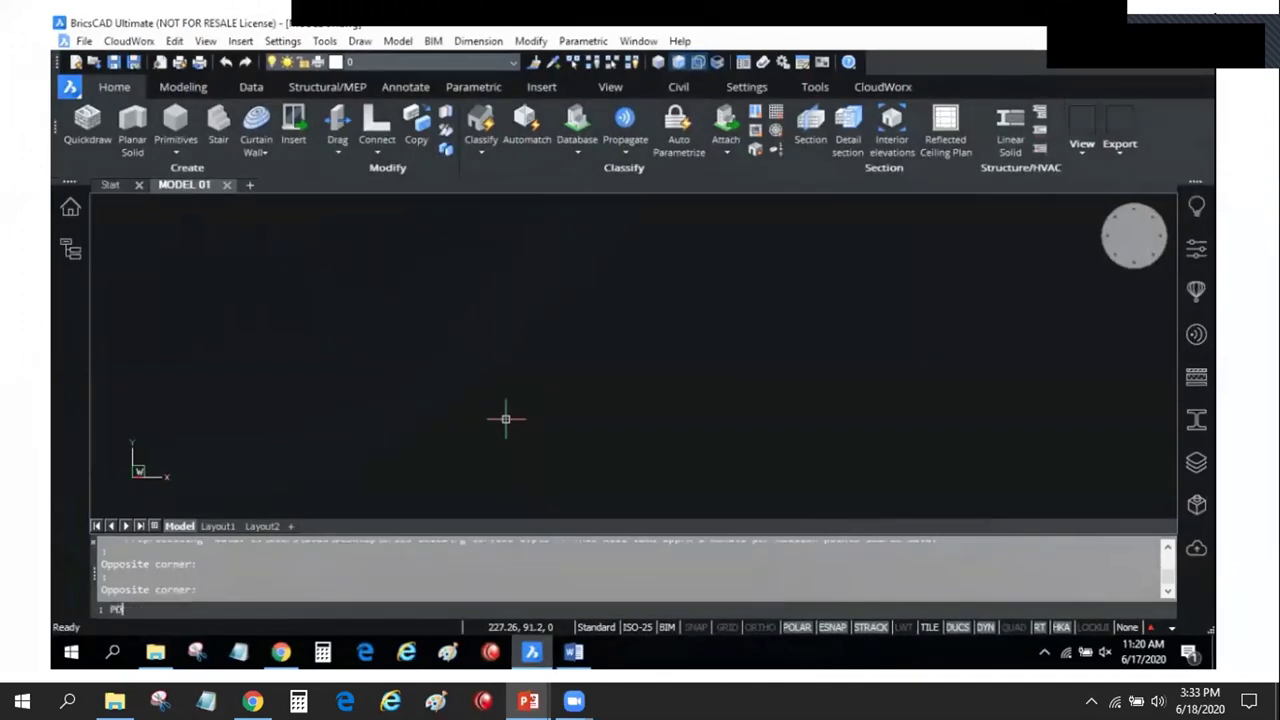
{"action": "type", "text": "CLOUDATTACH"}
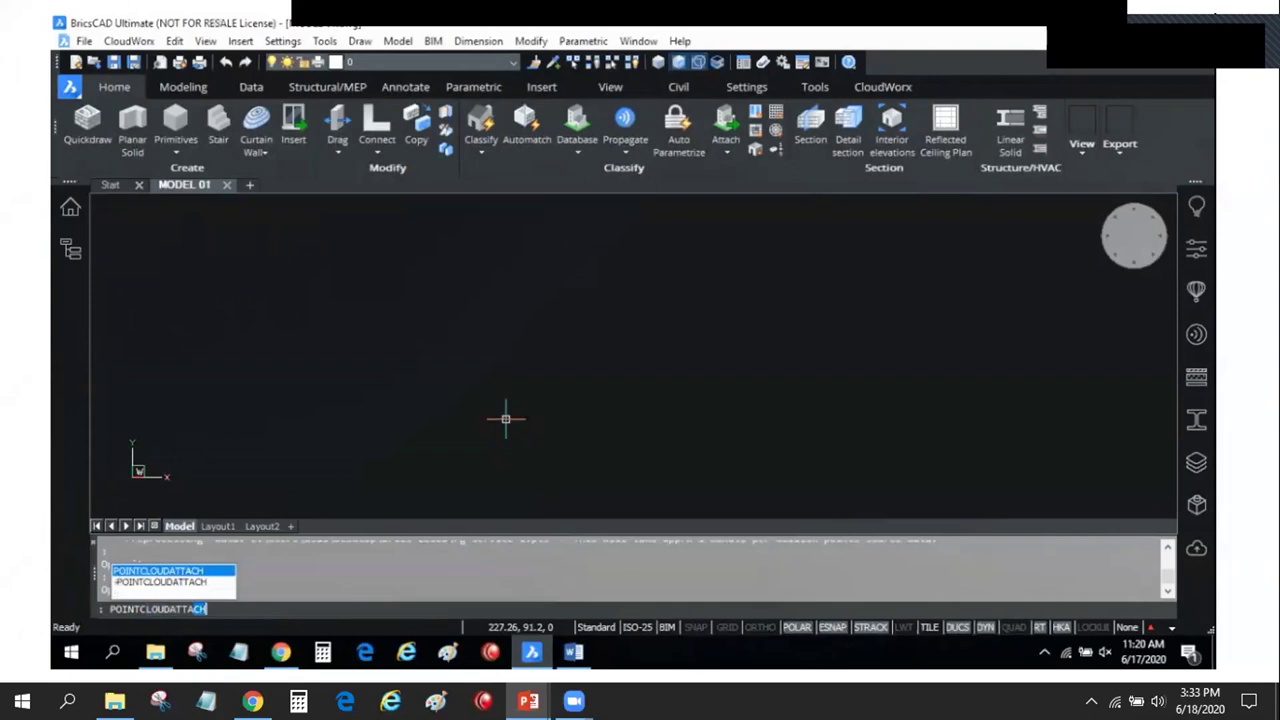
{"action": "key", "text": "Return"}
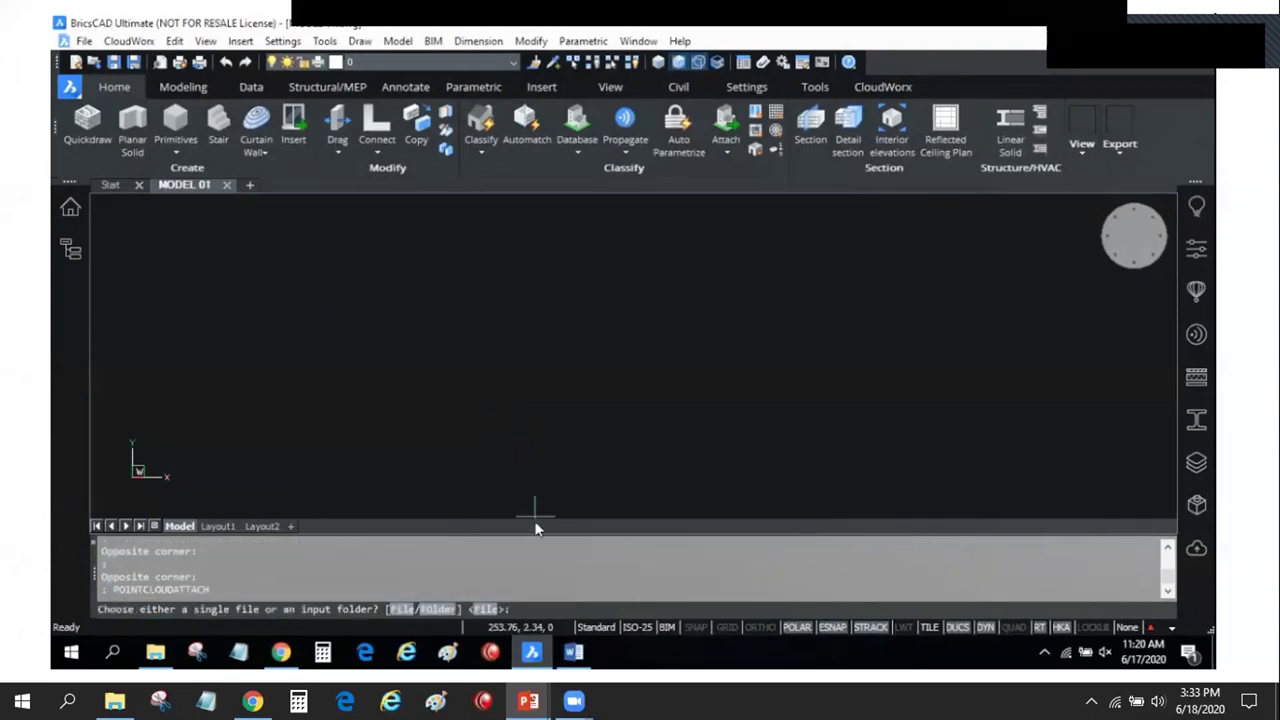
{"action": "left_click", "coordinate": [489, 609]}
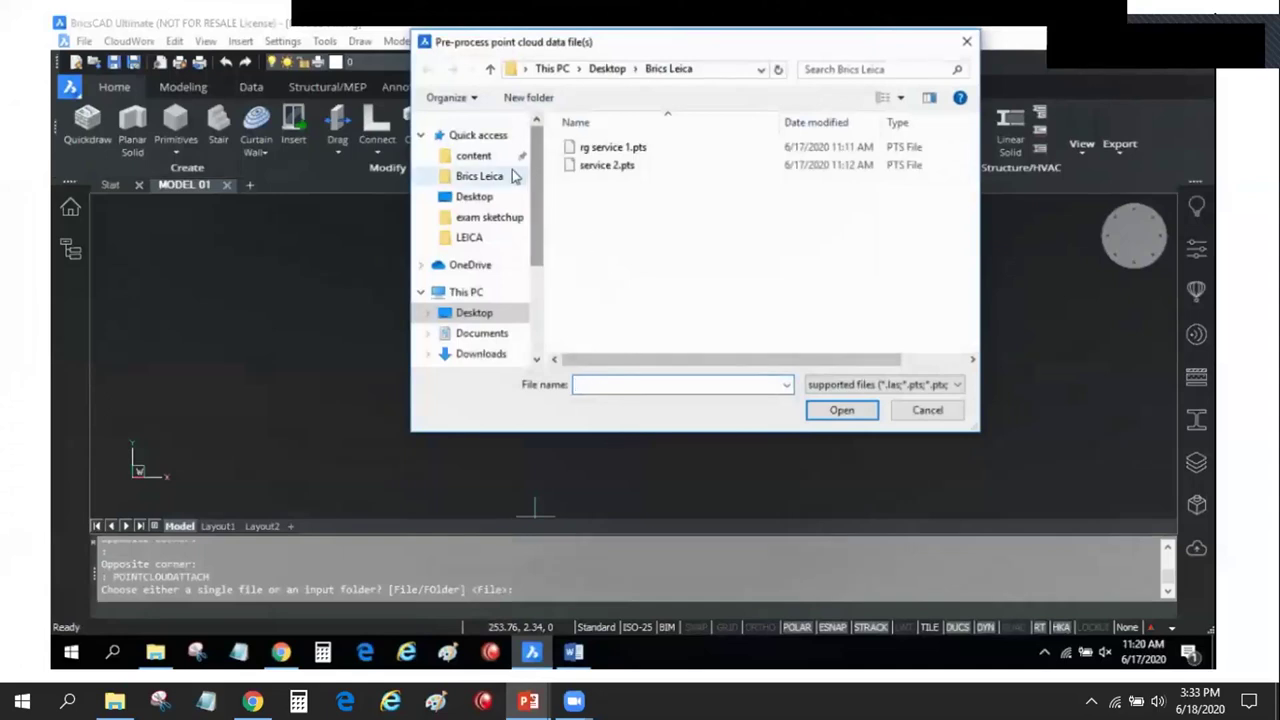
{"action": "left_click", "coordinate": [843, 388]}
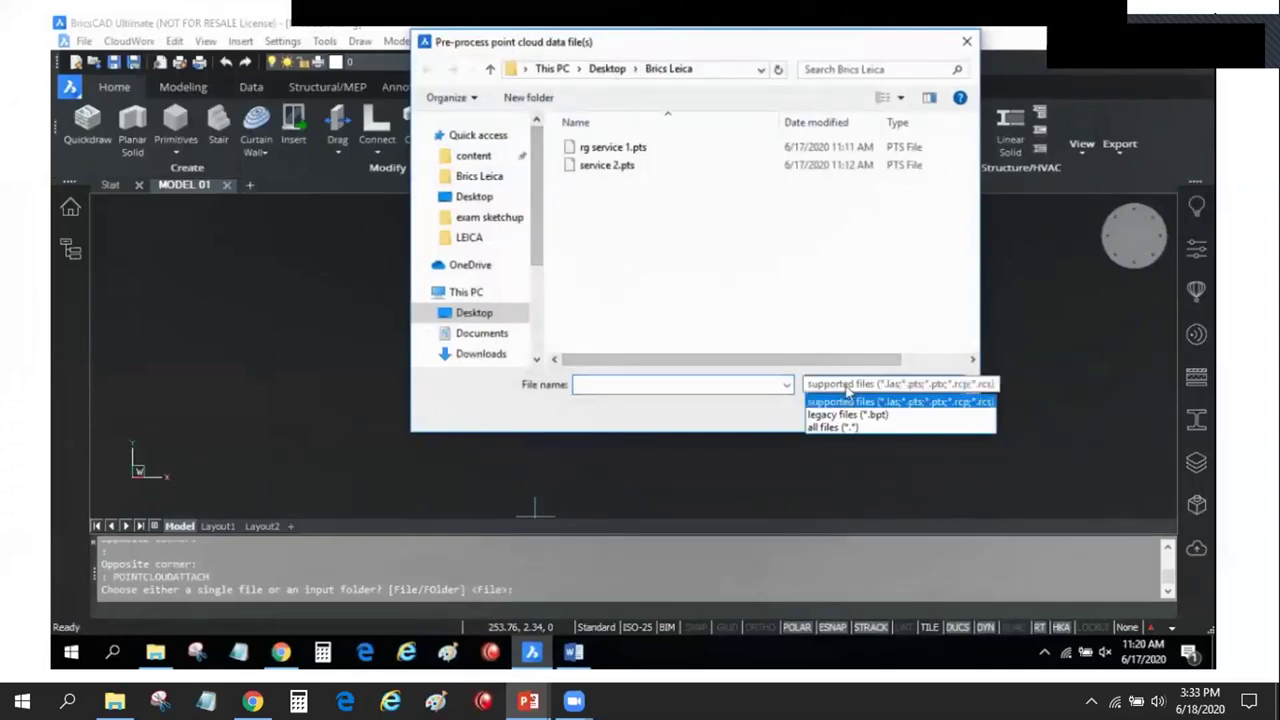
{"action": "left_click", "coordinate": [845, 406]}
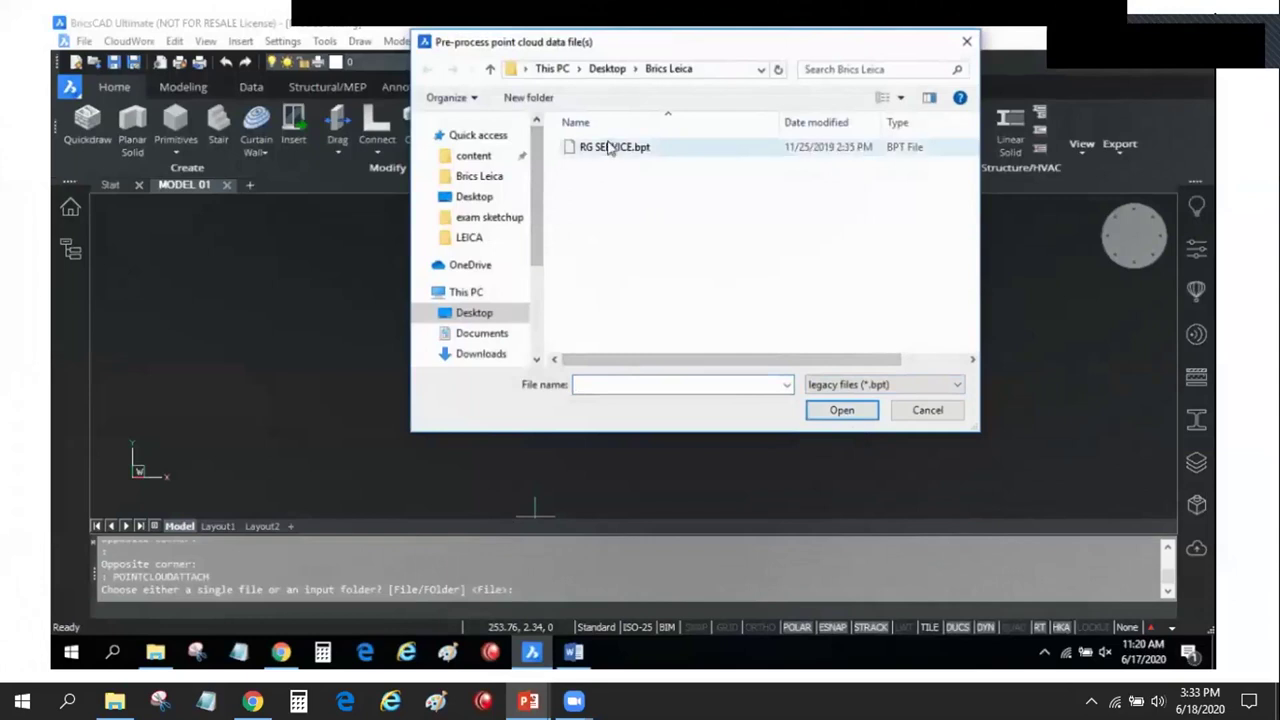
{"action": "left_click", "coordinate": [610, 147]}
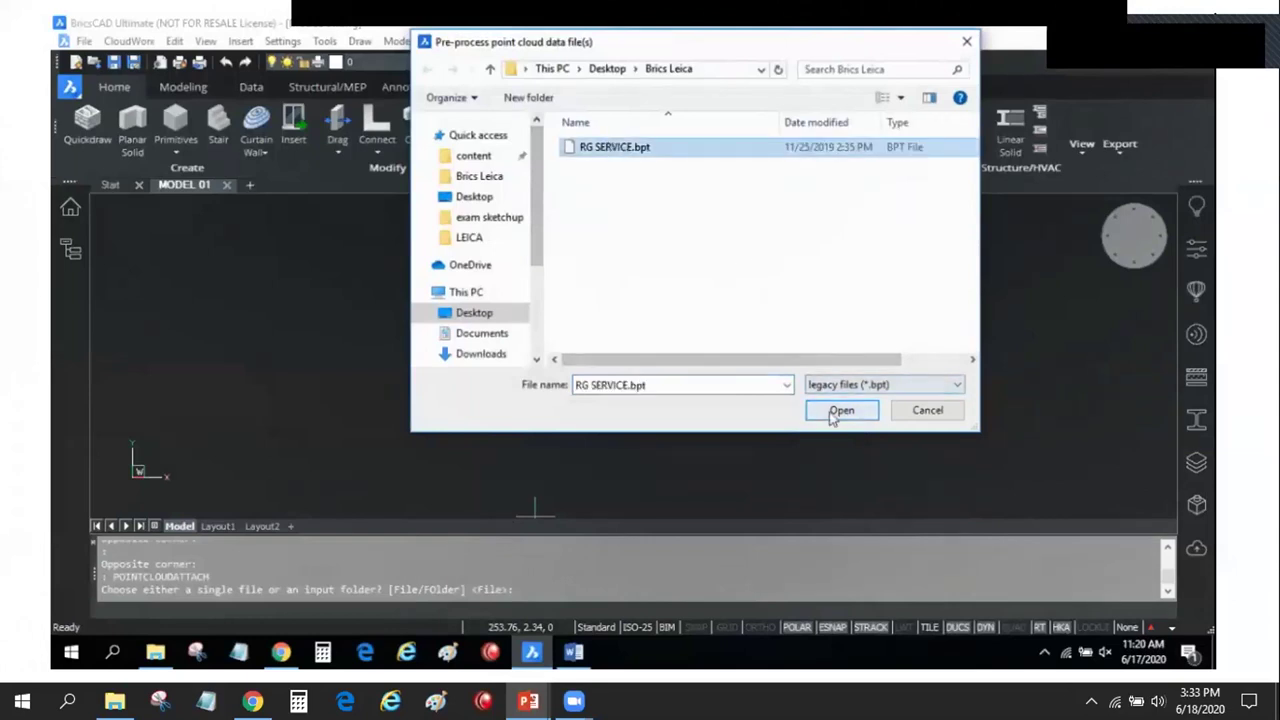
{"action": "left_click", "coordinate": [835, 410]}
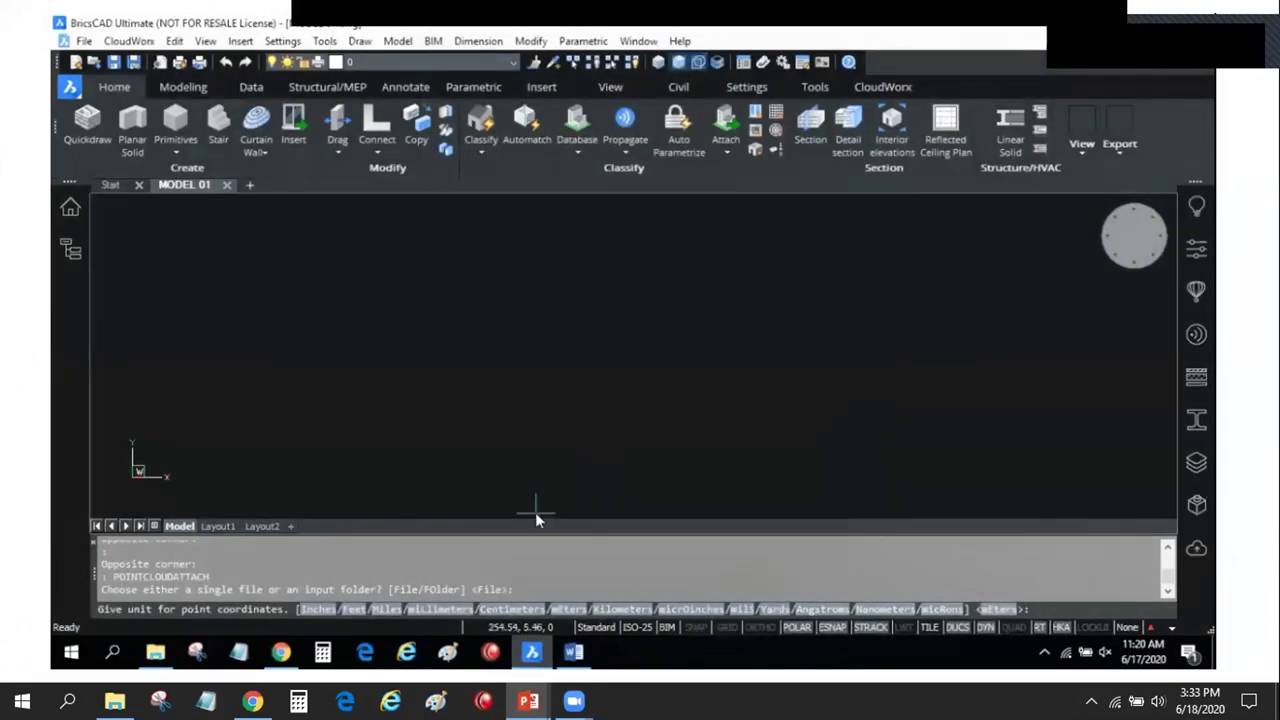
{"action": "type", "text": "L"}
{"action": "key", "text": "Return"}
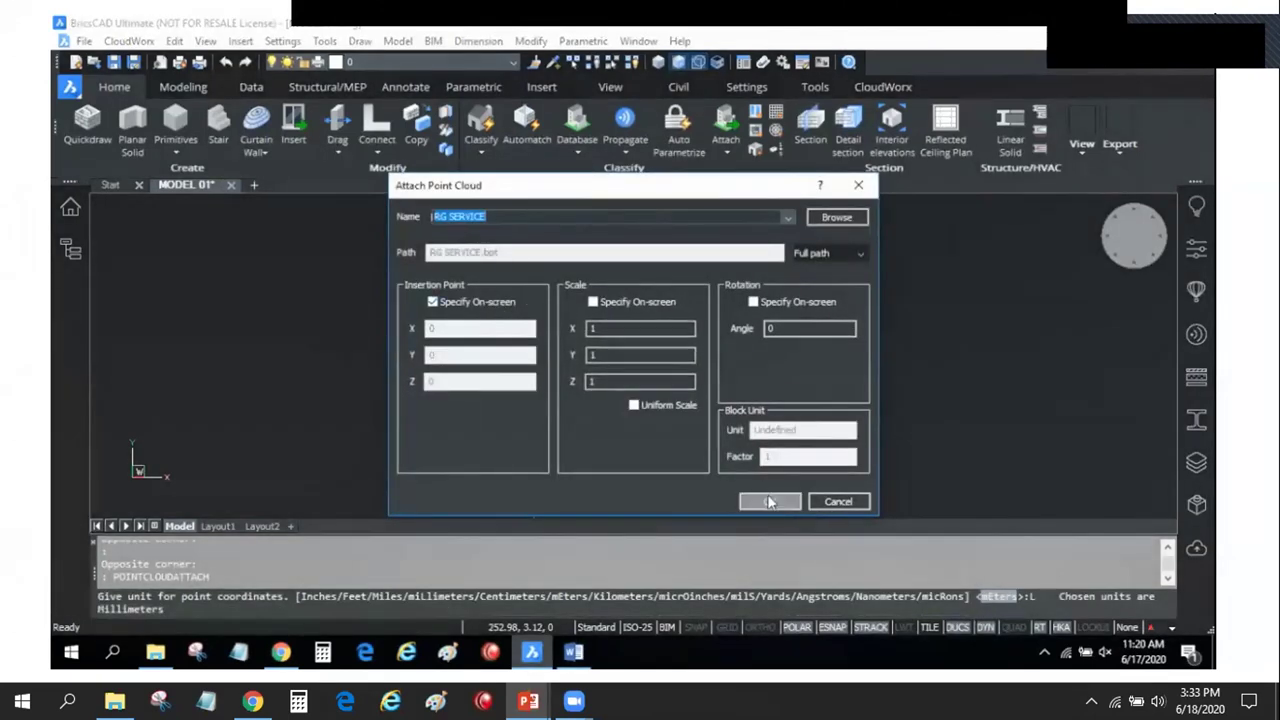
{"action": "left_click", "coordinate": [769, 501]}
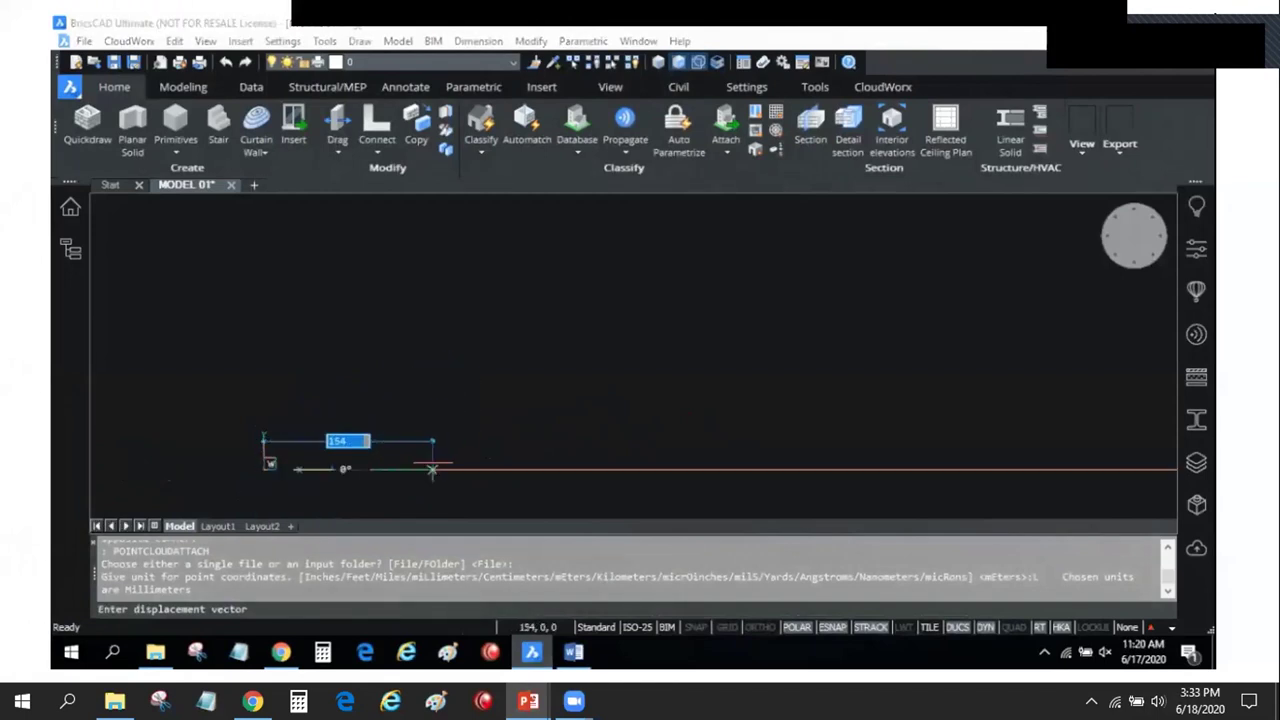
{"action": "left_click", "coordinate": [429, 466]}
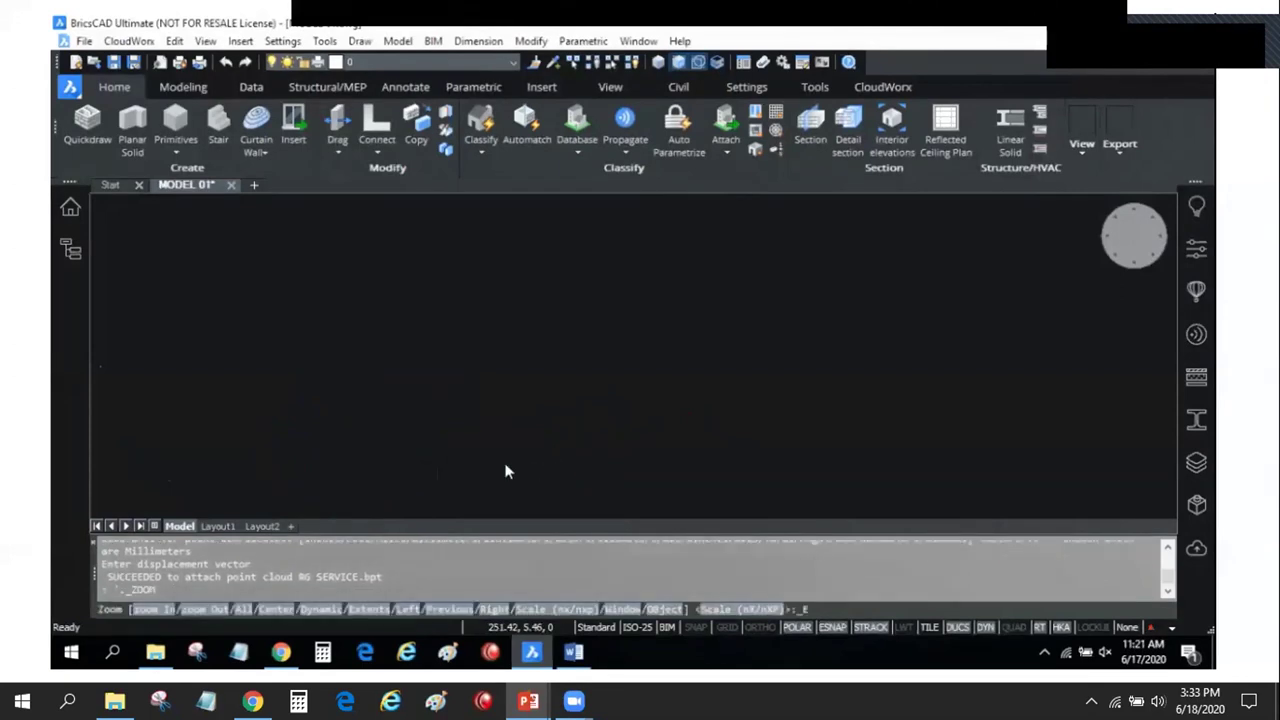
Set the Visual style property to Modeling and zoom out to the whole point cloud
{"action": "middle_click", "coordinate": [472, 458]}
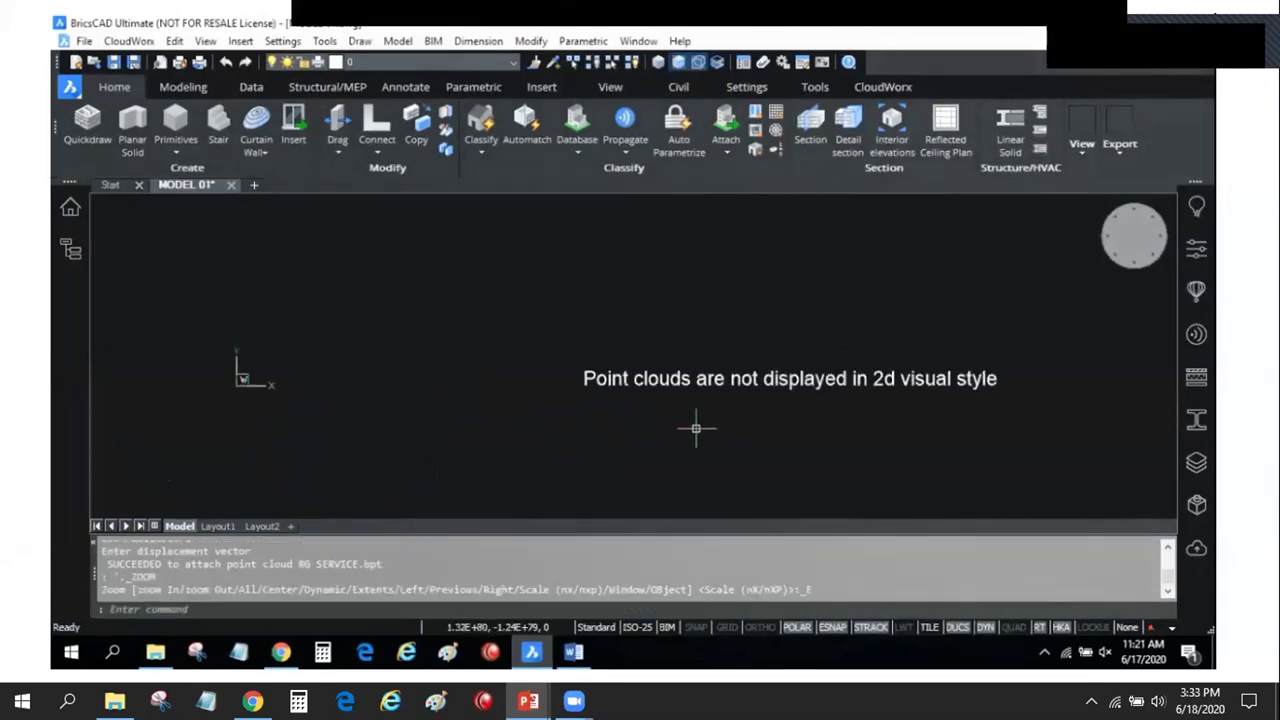
{"action": "key", "text": "ctrl+z"}
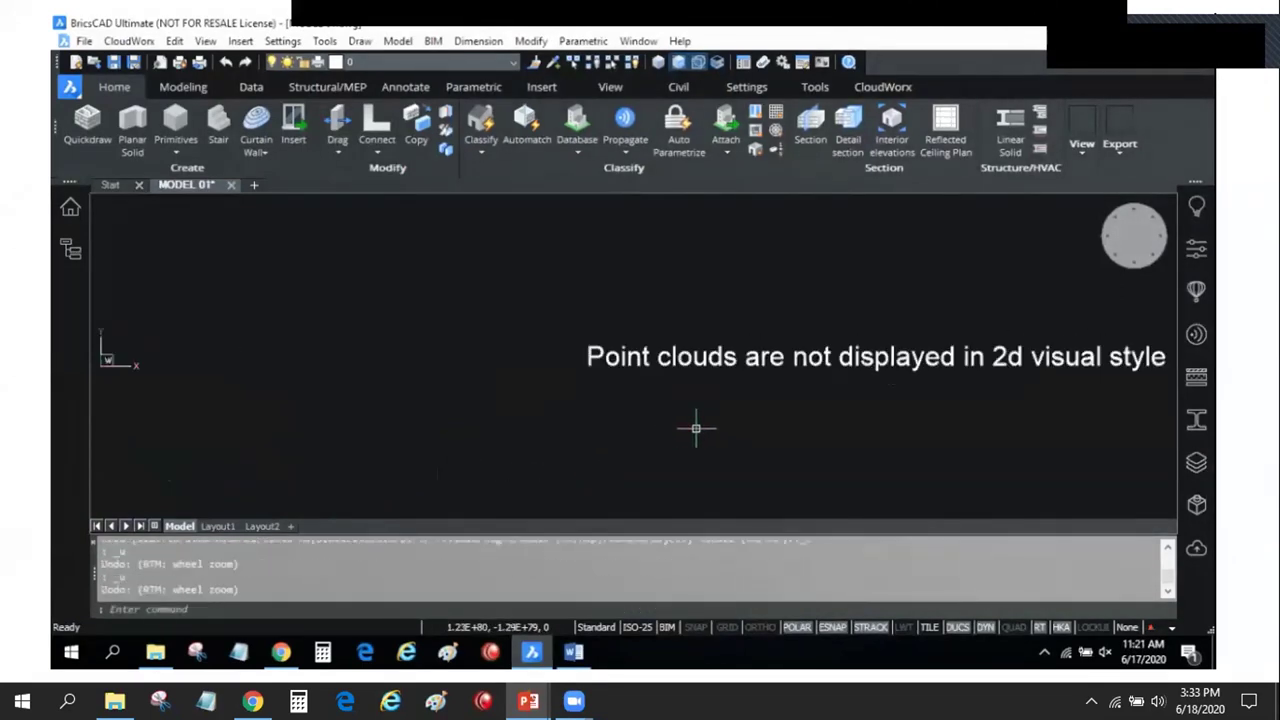
{"action": "key", "text": "ctrl+z"}
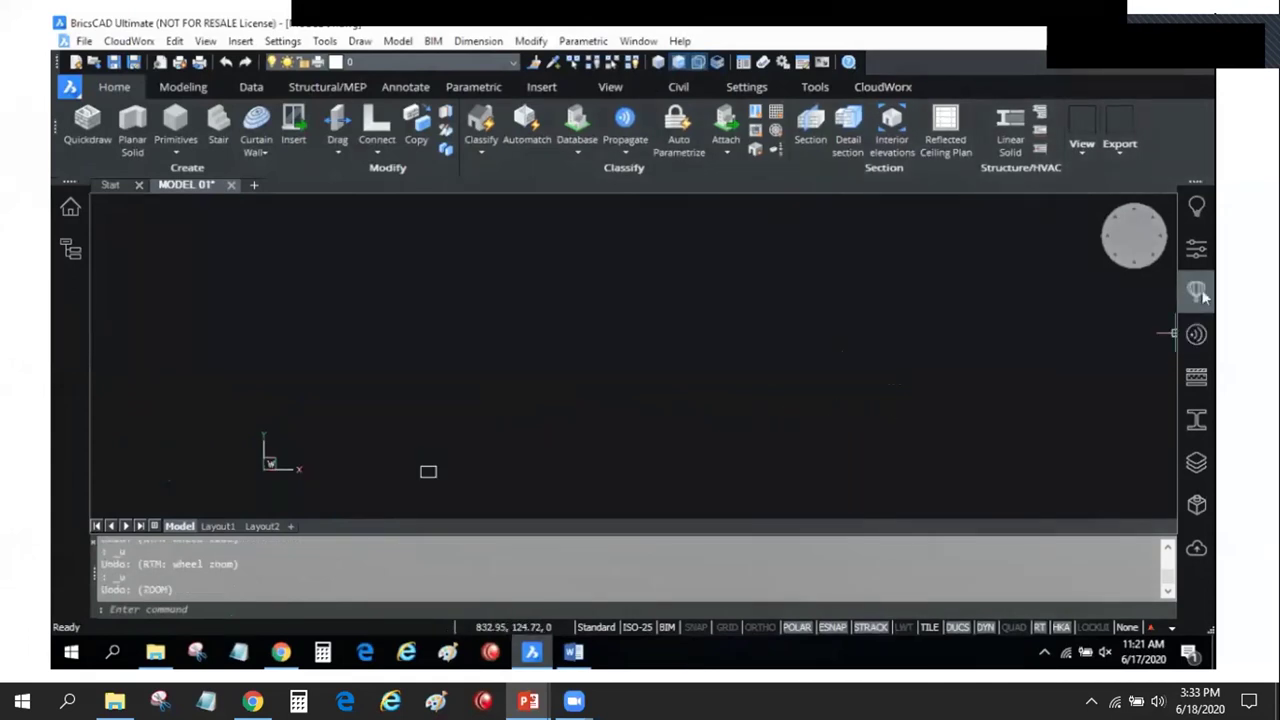
{"action": "left_click", "coordinate": [1196, 248]}
{"action": "left_click", "coordinate": [1166, 511]}
{"action": "left_click", "coordinate": [1168, 511]}
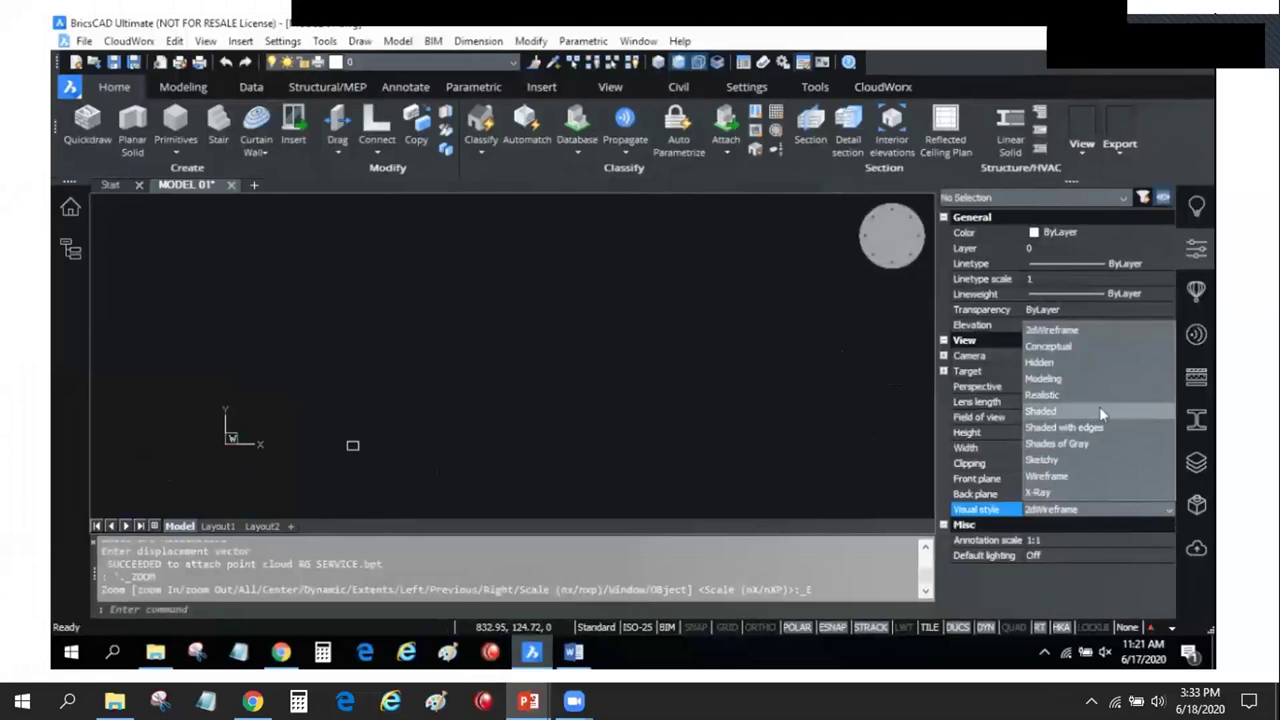
{"action": "left_click", "coordinate": [1052, 380]}
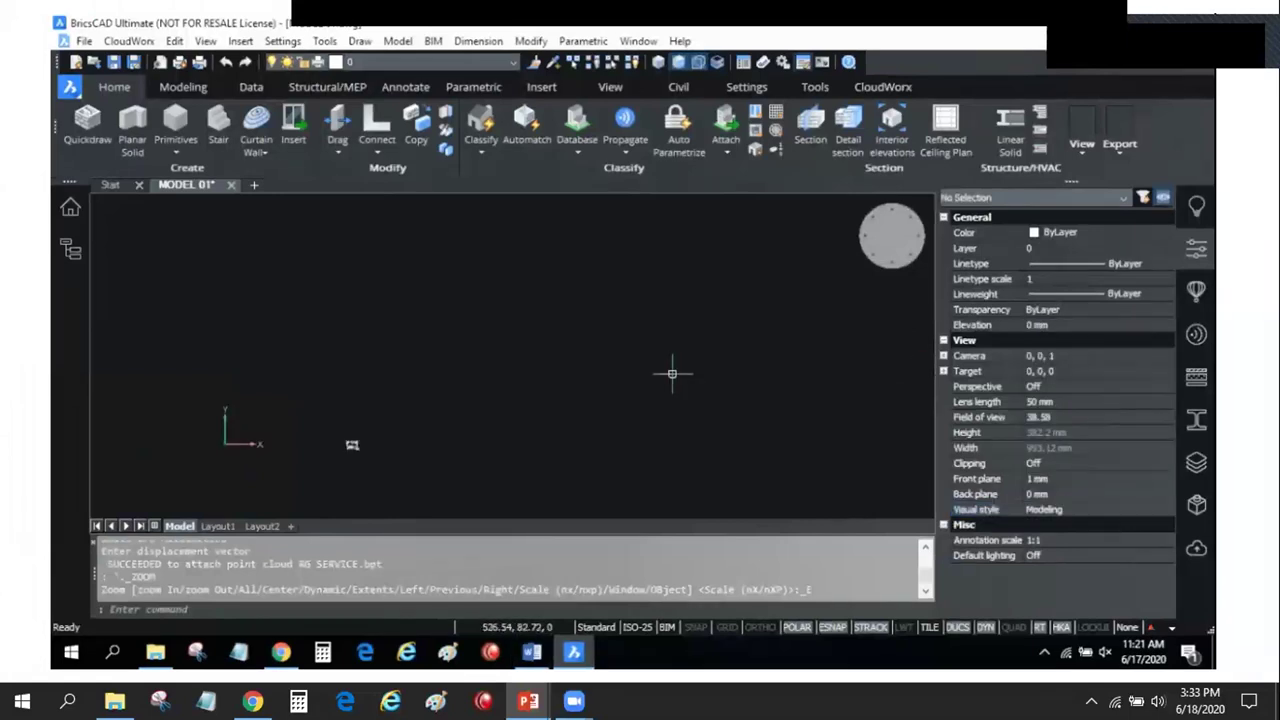
{"action": "left_click", "coordinate": [1197, 248]}
{"action": "key", "text": "ctrl+z"}
{"action": "key", "text": "ctrl+z"}
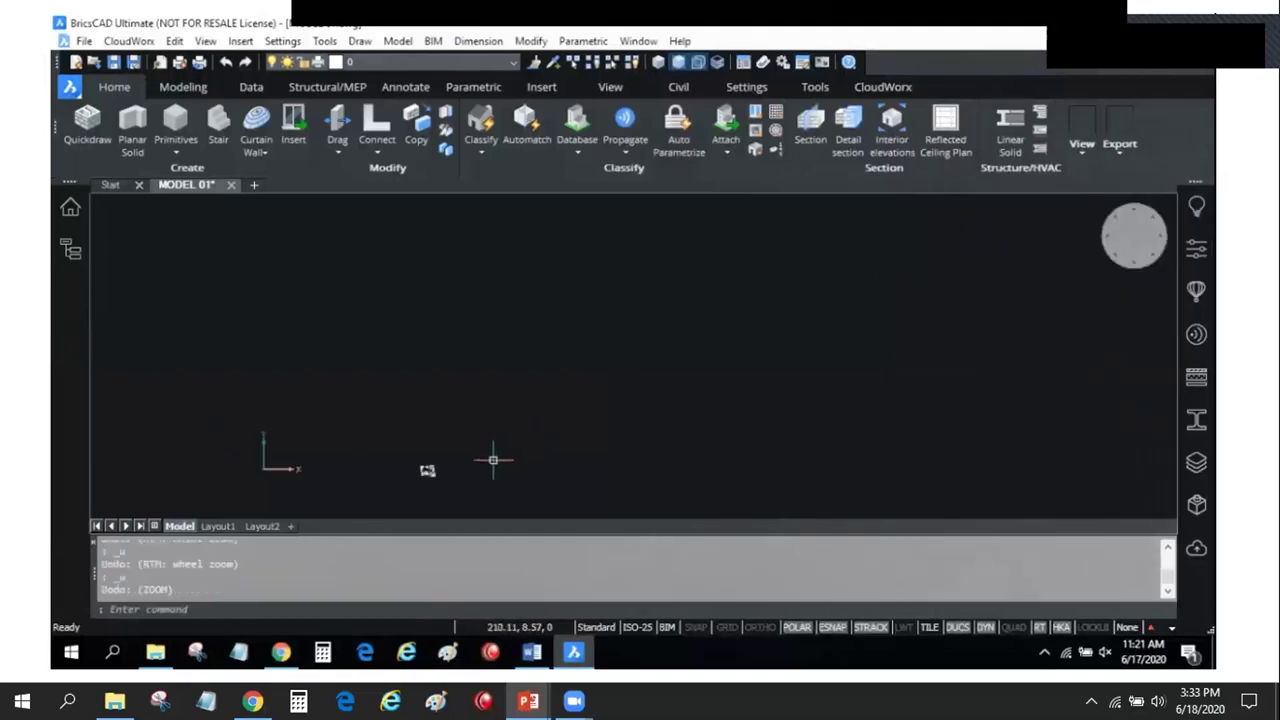
{"action": "middle_click", "coordinate": [486, 458]}
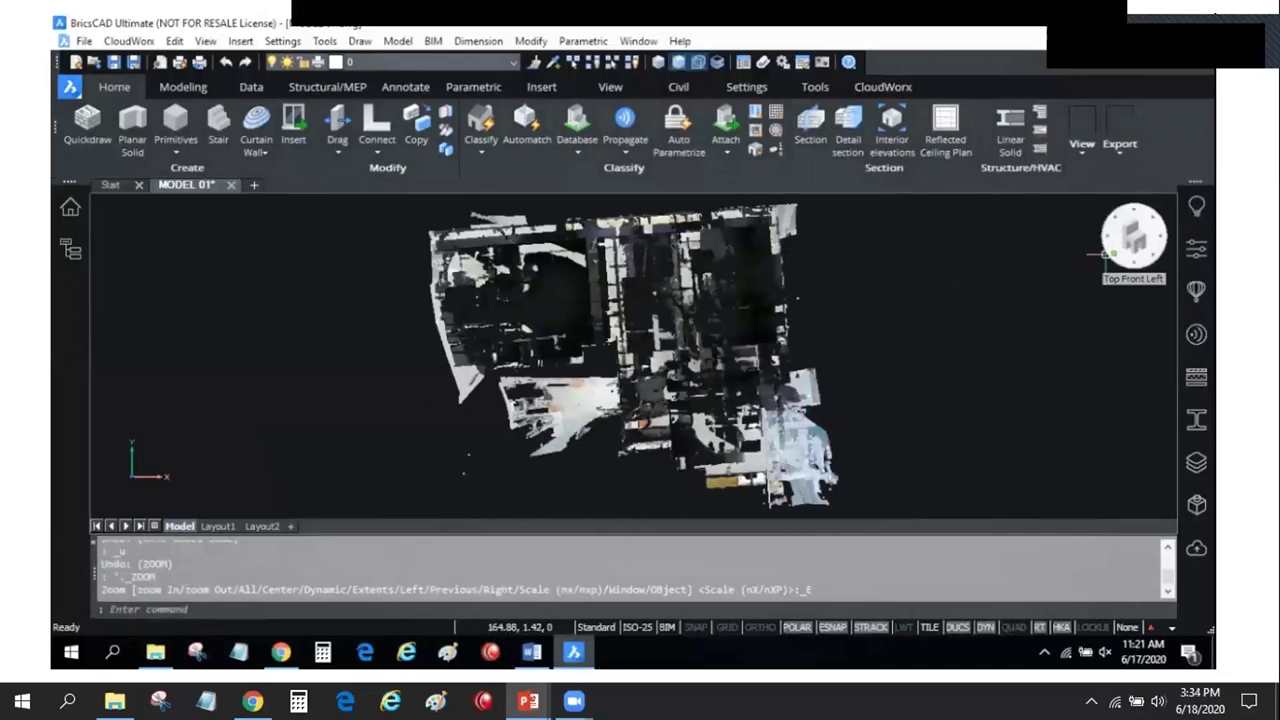
Show the office scan in the Top Front Left isometric view, orbiting and zooming to inspect it
{"action": "left_click", "coordinate": [1108, 253]}
{"action": "mouse_move", "coordinate": [775, 392]}
{"action": "middle_mouse_down", "text": "shift"}
{"action": "mouse_move", "coordinate": [750, 335]}
{"action": "mouse_move", "coordinate": [646, 389]}
{"action": "mouse_move", "coordinate": [657, 406]}
{"action": "mouse_move", "coordinate": [711, 403]}
{"action": "mouse_move", "coordinate": [660, 365]}
{"action": "middle_mouse_up", "text": "shift"}
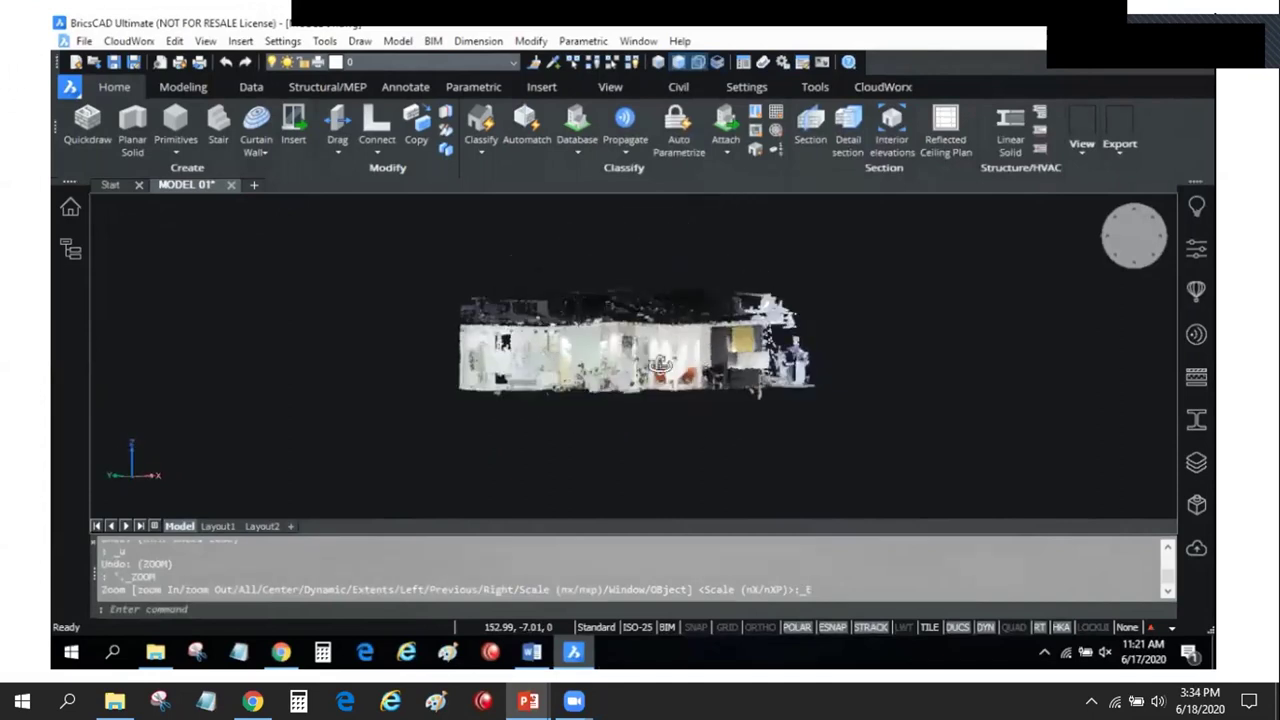
{"action": "scroll", "coordinate": [655, 352], "scroll_direction": "up", "scroll_amount": 5}
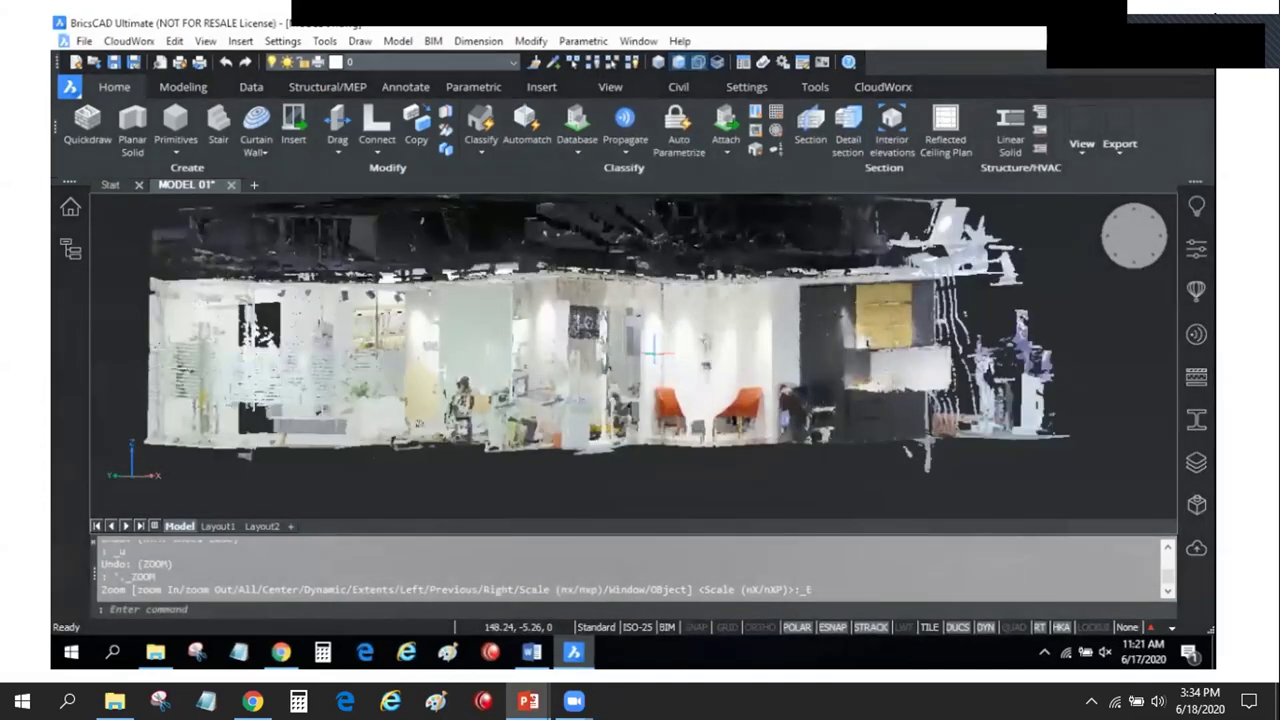
{"action": "scroll", "coordinate": [656, 352], "scroll_direction": "up", "scroll_amount": 4}
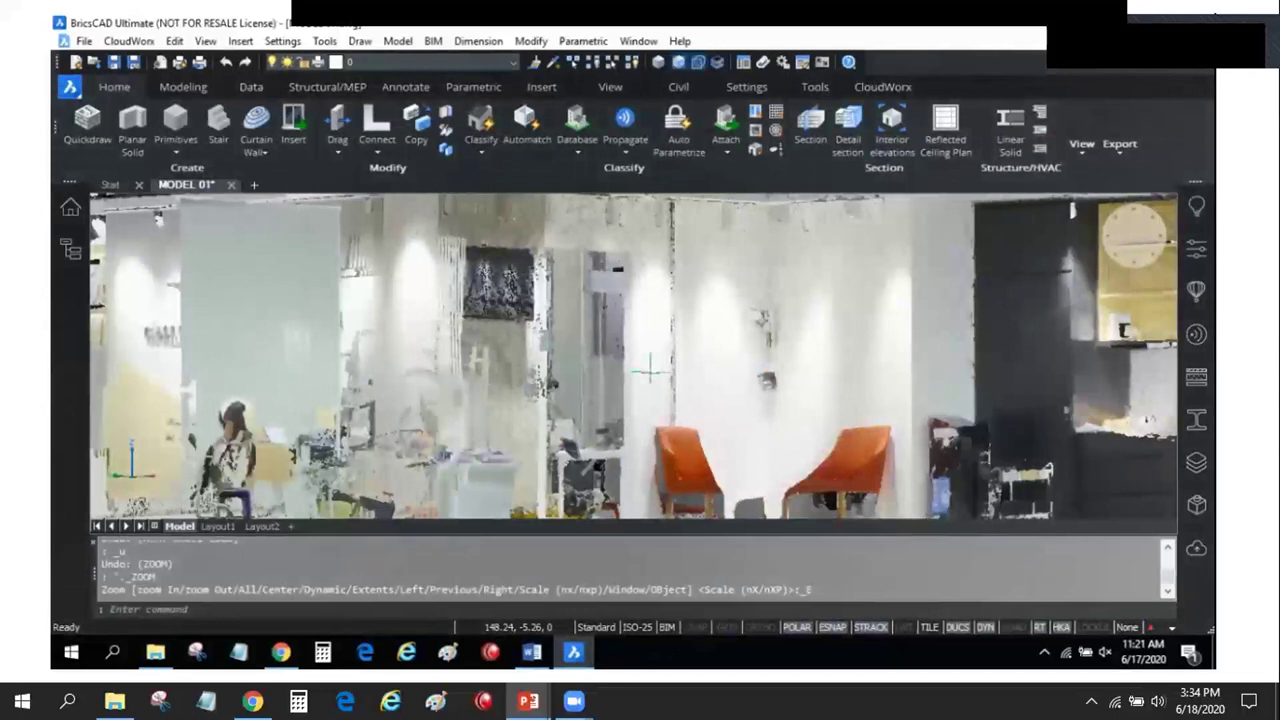
{"action": "key", "text": "ctrl+z"}
{"action": "key", "text": "ctrl+z"}
{"action": "key", "text": "ctrl+z"}
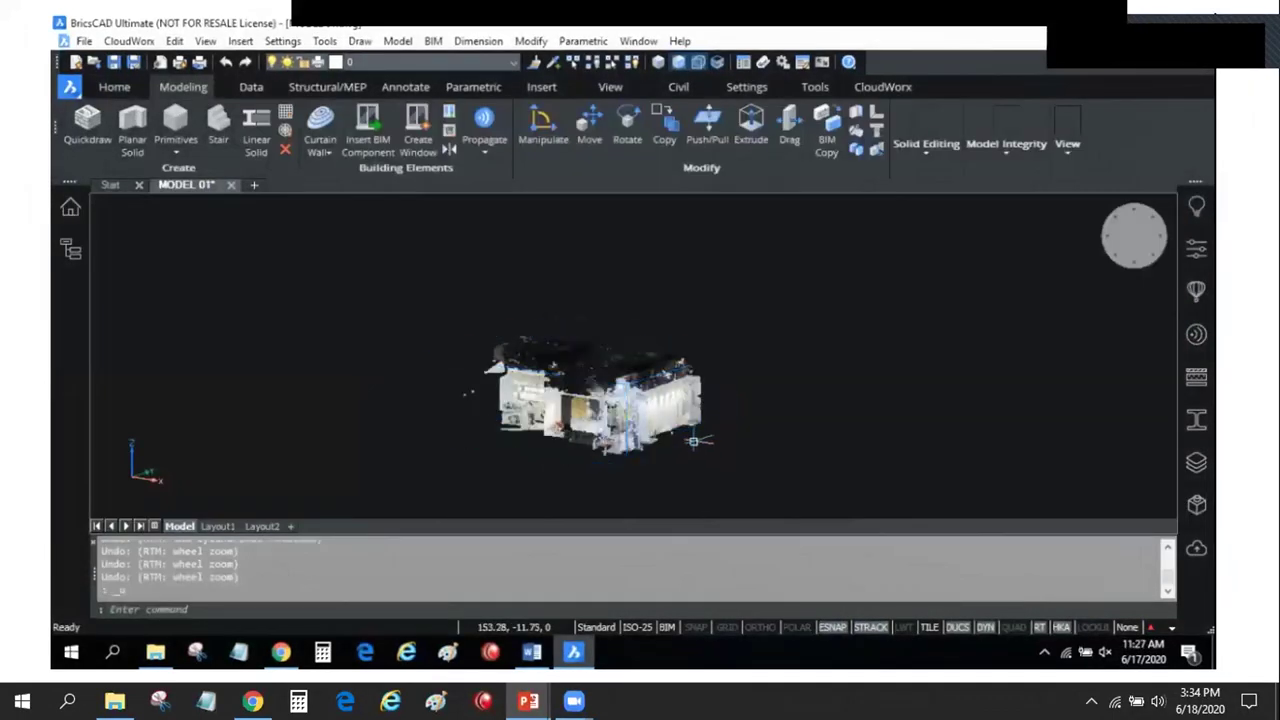
{"action": "mouse_move", "coordinate": [682, 448]}
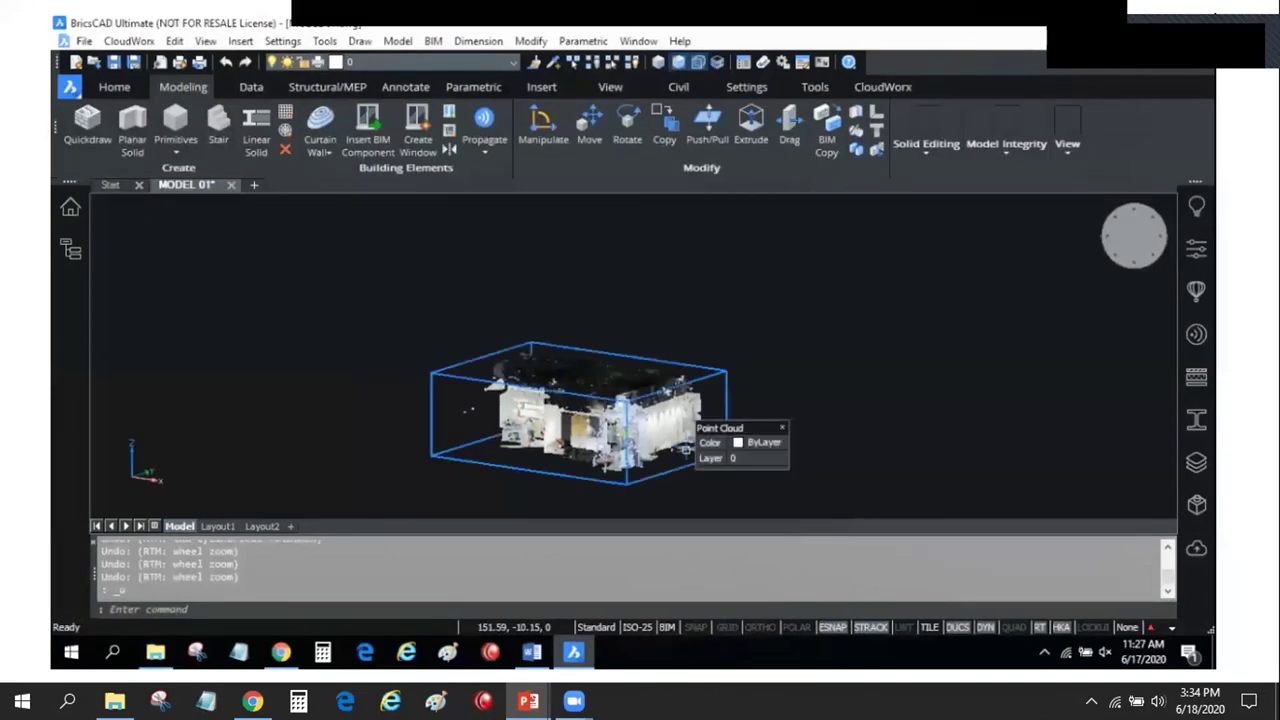
{"action": "type", "text": "POINT"}
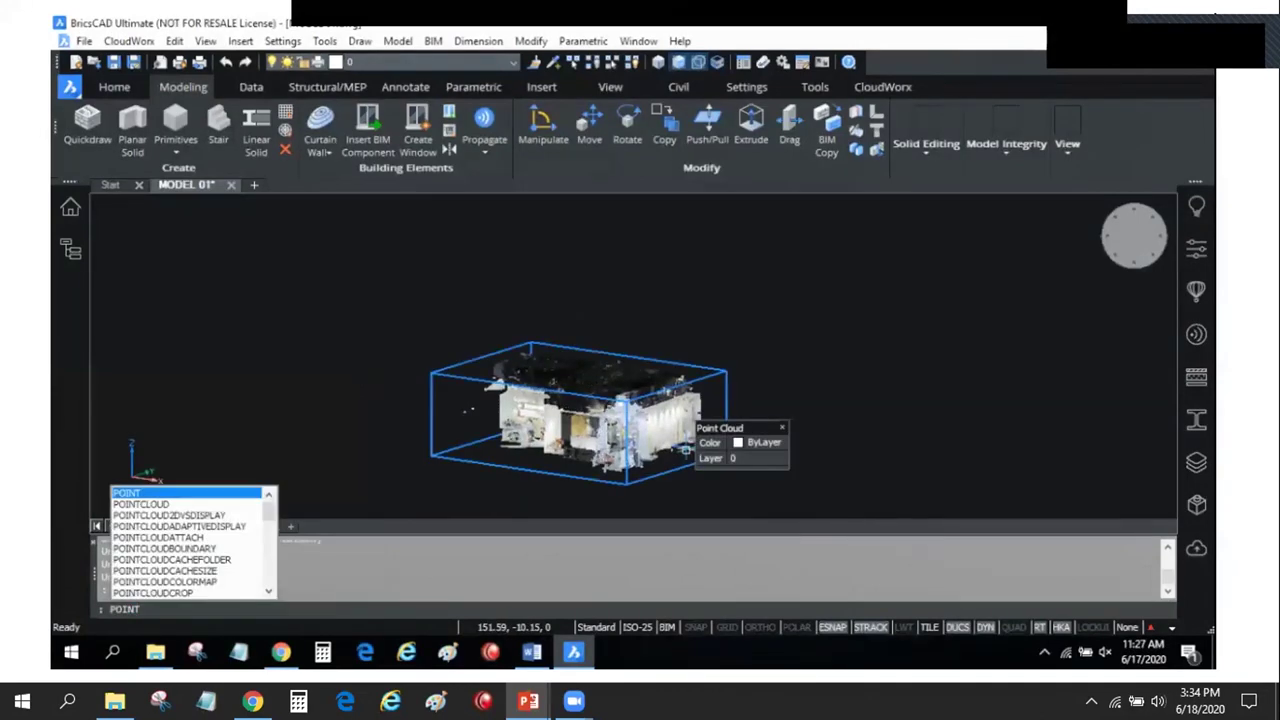
Crop the point cloud with a two-corner rectangle, keeping only the points inside
{"action": "left_click", "coordinate": [168, 592]}
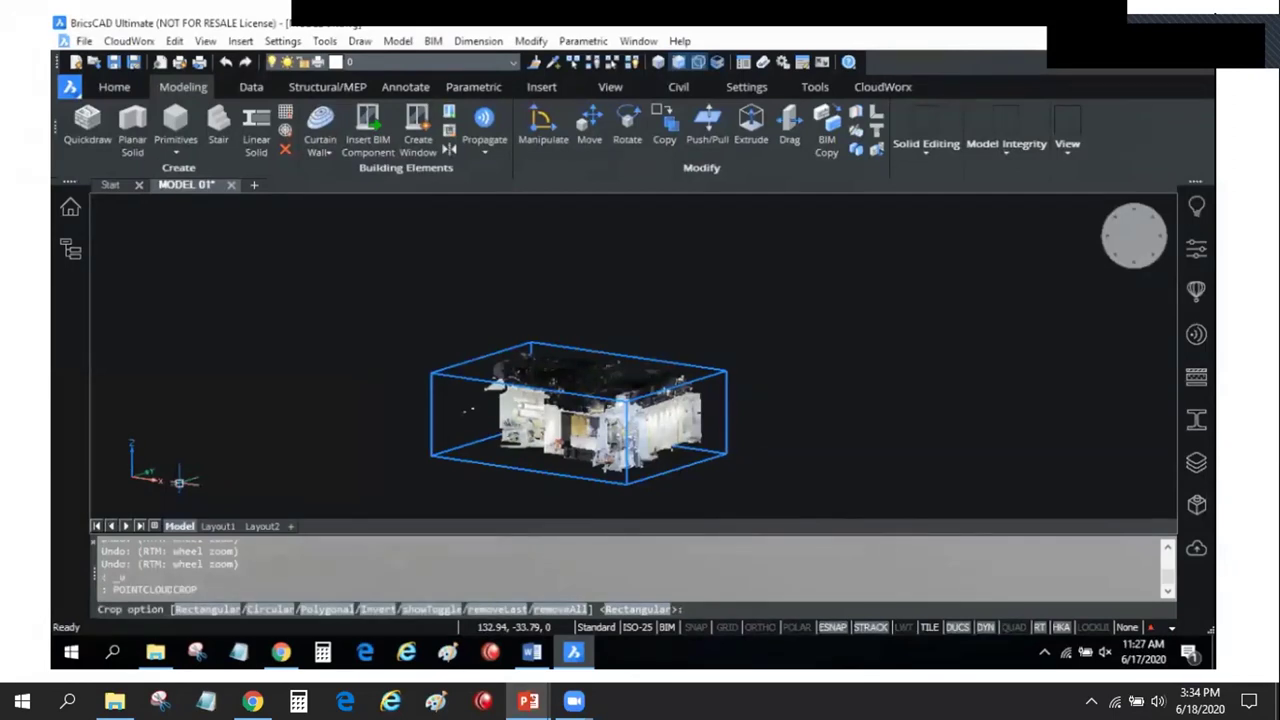
{"action": "key", "text": "Escape"}
{"action": "key", "text": "Escape"}
{"action": "scroll", "coordinate": [887, 334], "scroll_direction": "down", "scroll_amount": 1}
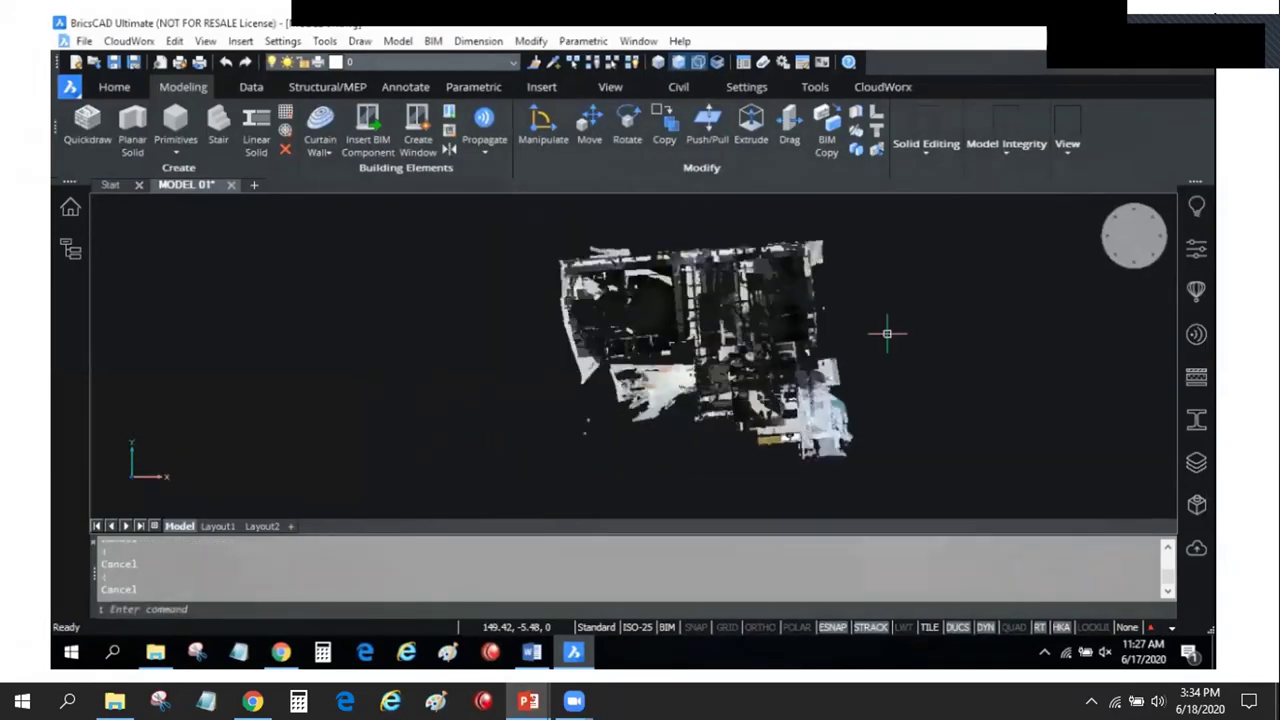
{"action": "type", "text": "POINTCLOUDCROP"}
{"action": "key", "text": "Return"}
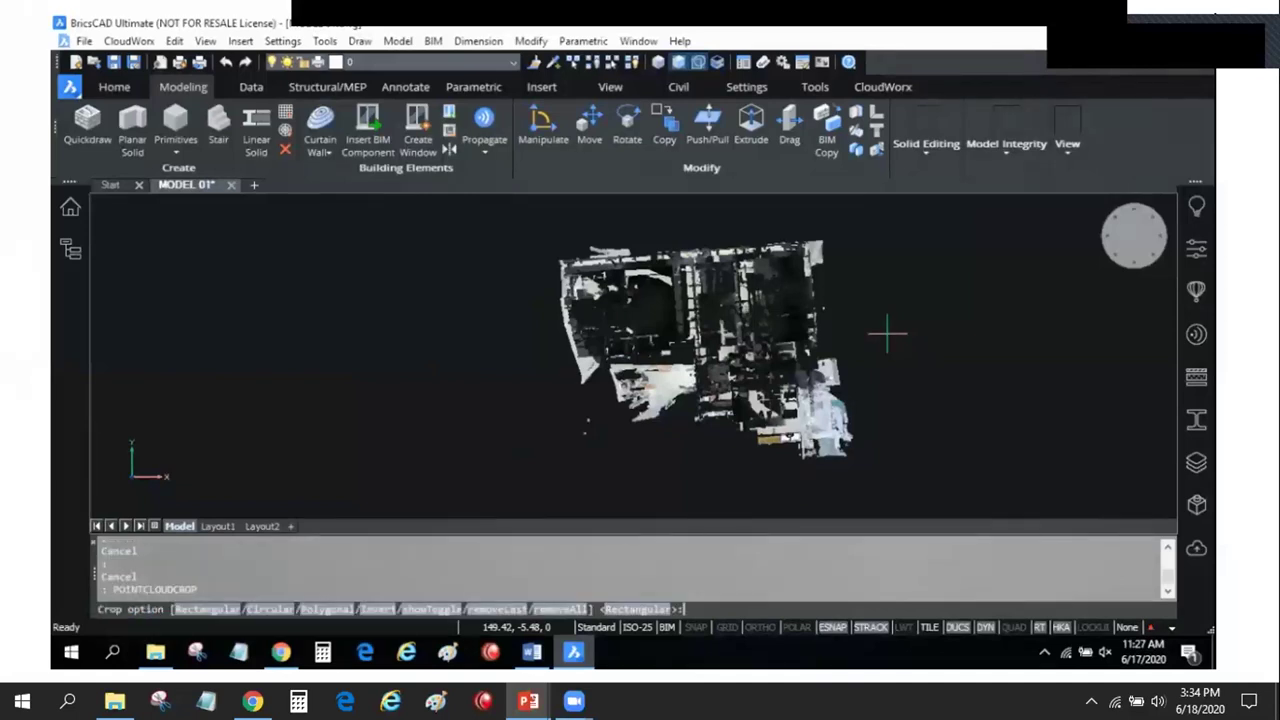
{"action": "left_click", "coordinate": [635, 608]}
{"action": "left_click", "coordinate": [537, 241]}
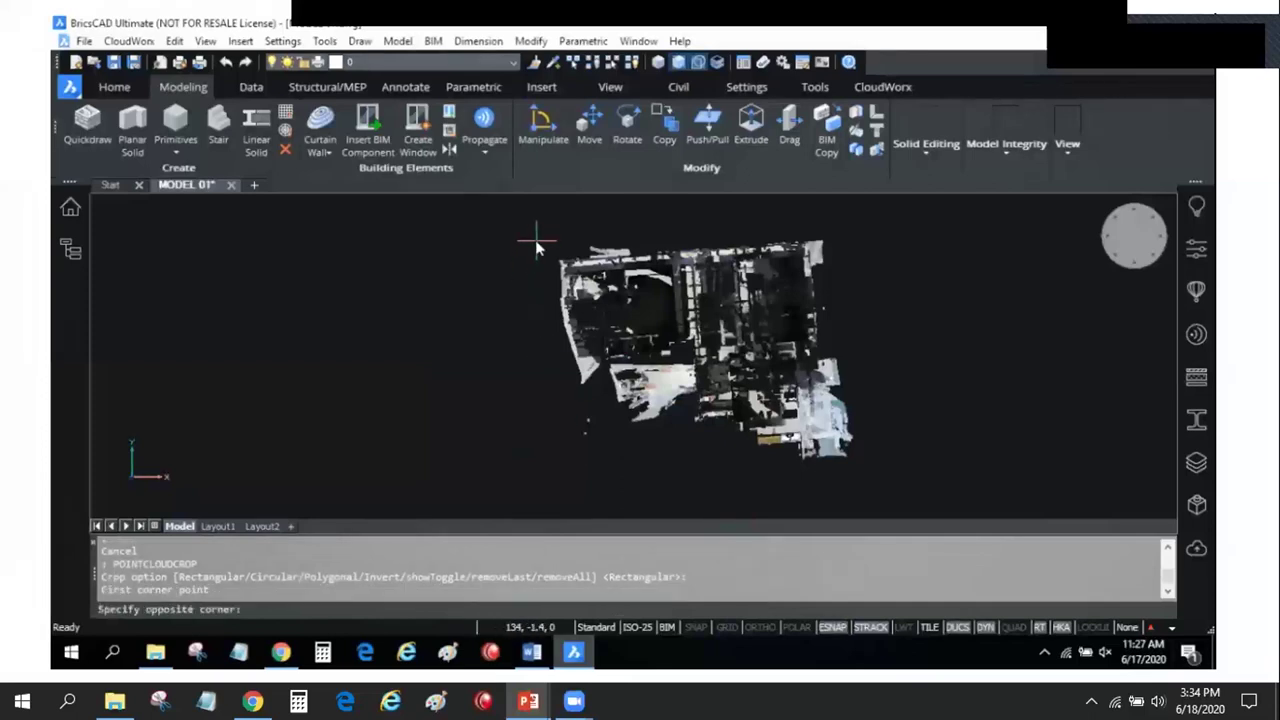
{"action": "left_click", "coordinate": [750, 455]}
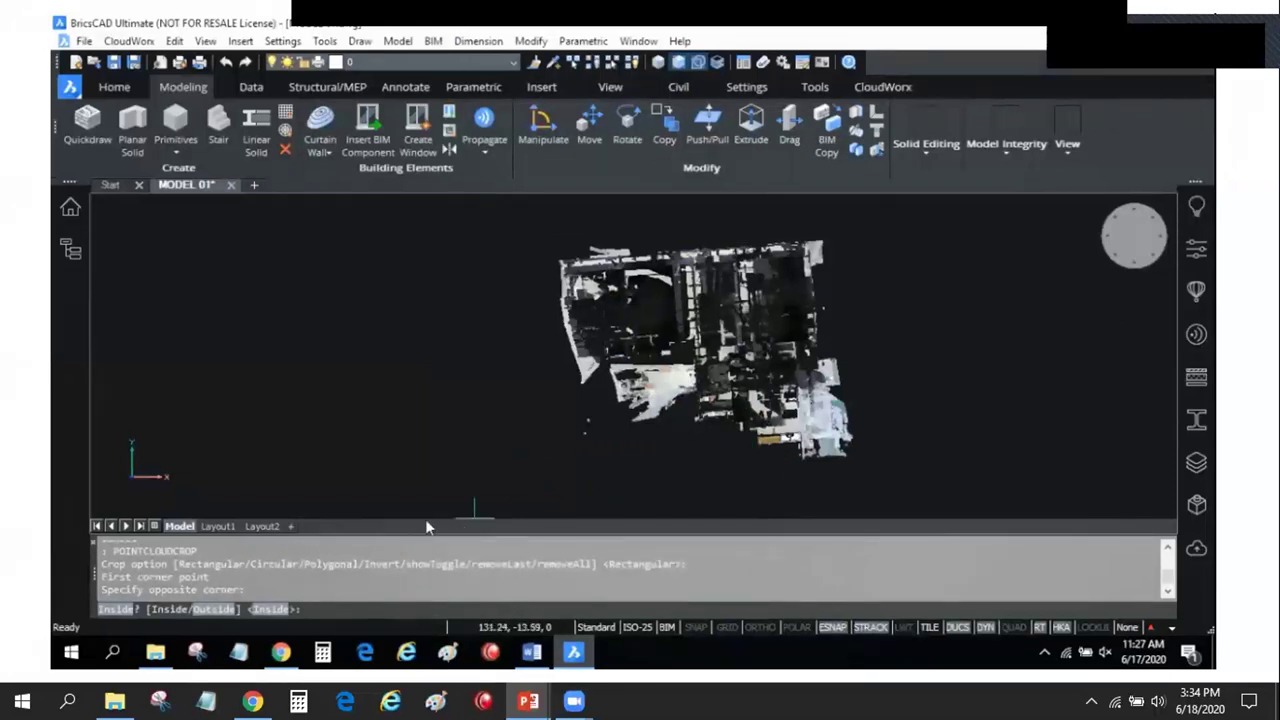
{"action": "key", "text": "Return"}
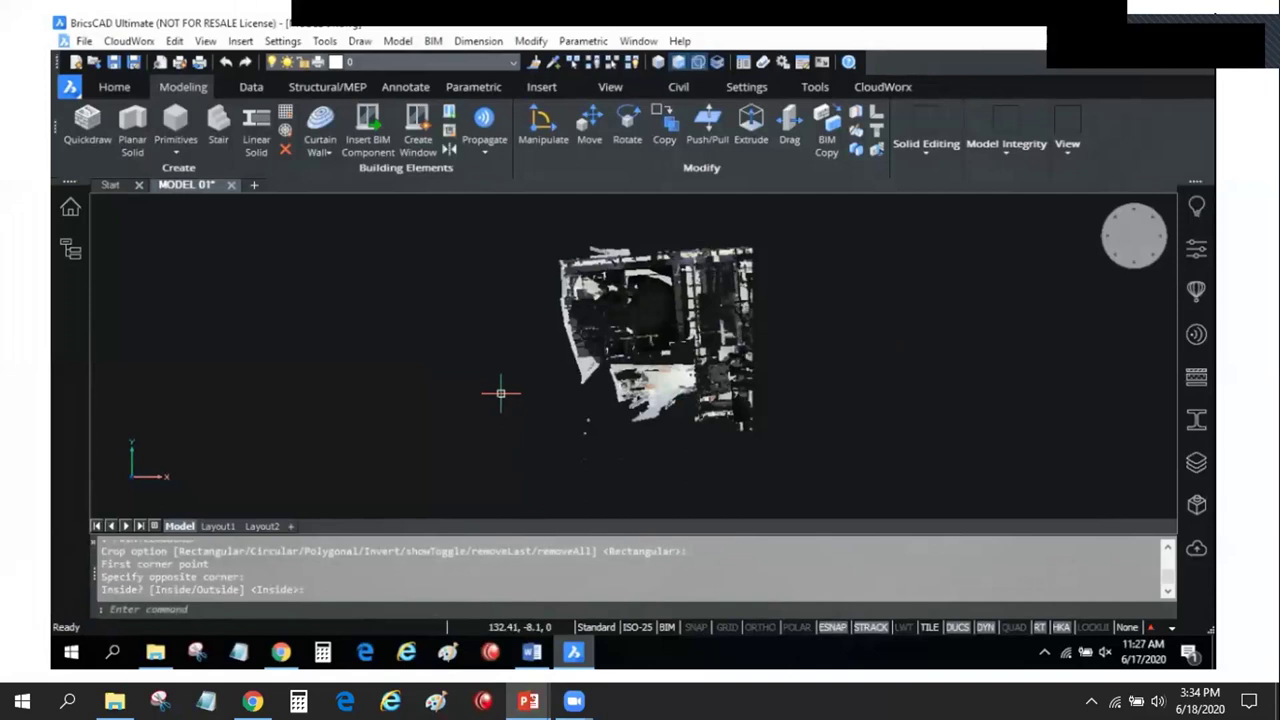
Orbit and zoom the cropped scan in Top Front Left isometric, then return to top view
{"action": "scroll", "coordinate": [506, 383], "scroll_direction": "up", "scroll_amount": 5}
{"action": "middle_click_drag", "start_coordinate": [506, 383], "coordinate": [366, 438]}
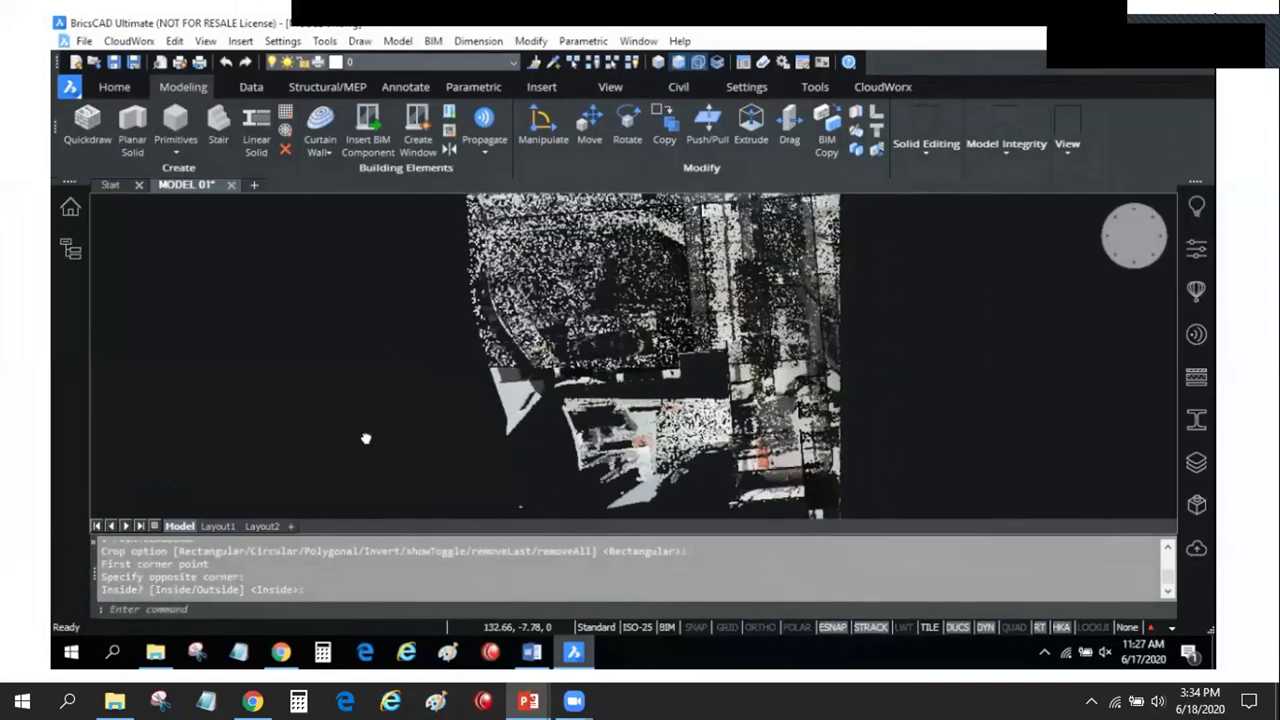
{"action": "scroll", "coordinate": [375, 365], "scroll_direction": "down", "scroll_amount": 2}
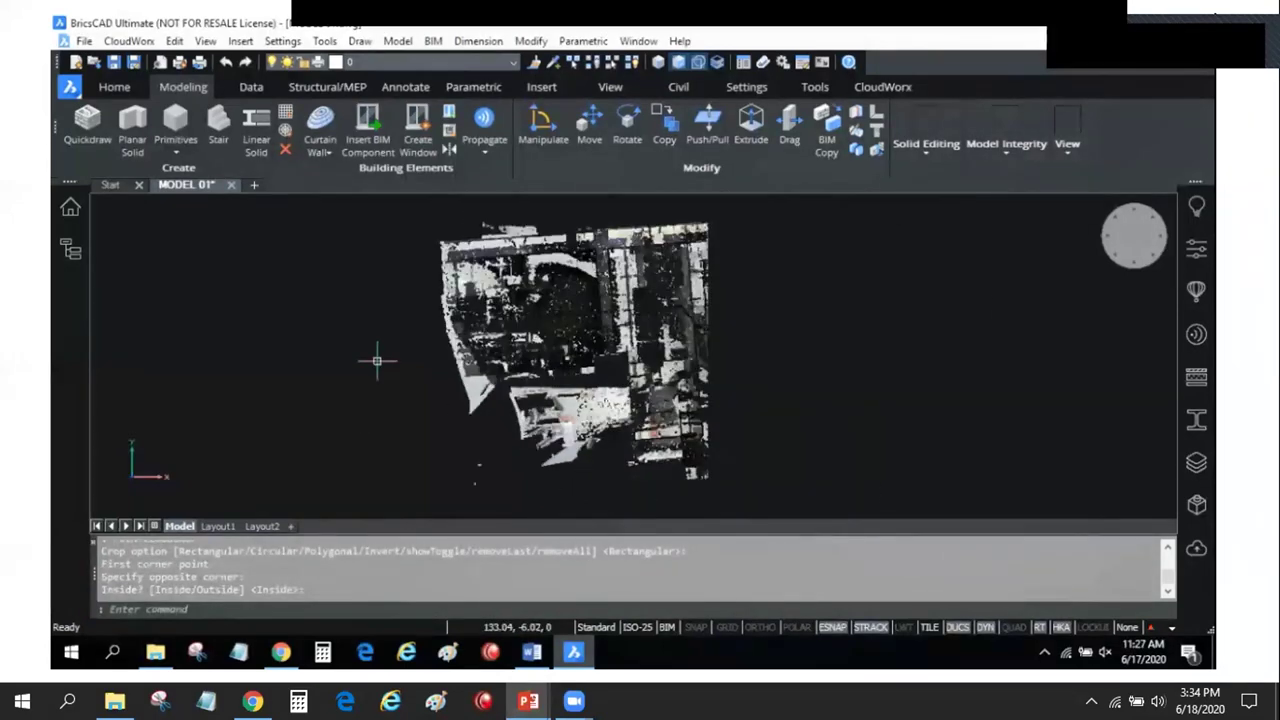
{"action": "left_click", "coordinate": [1106, 252]}
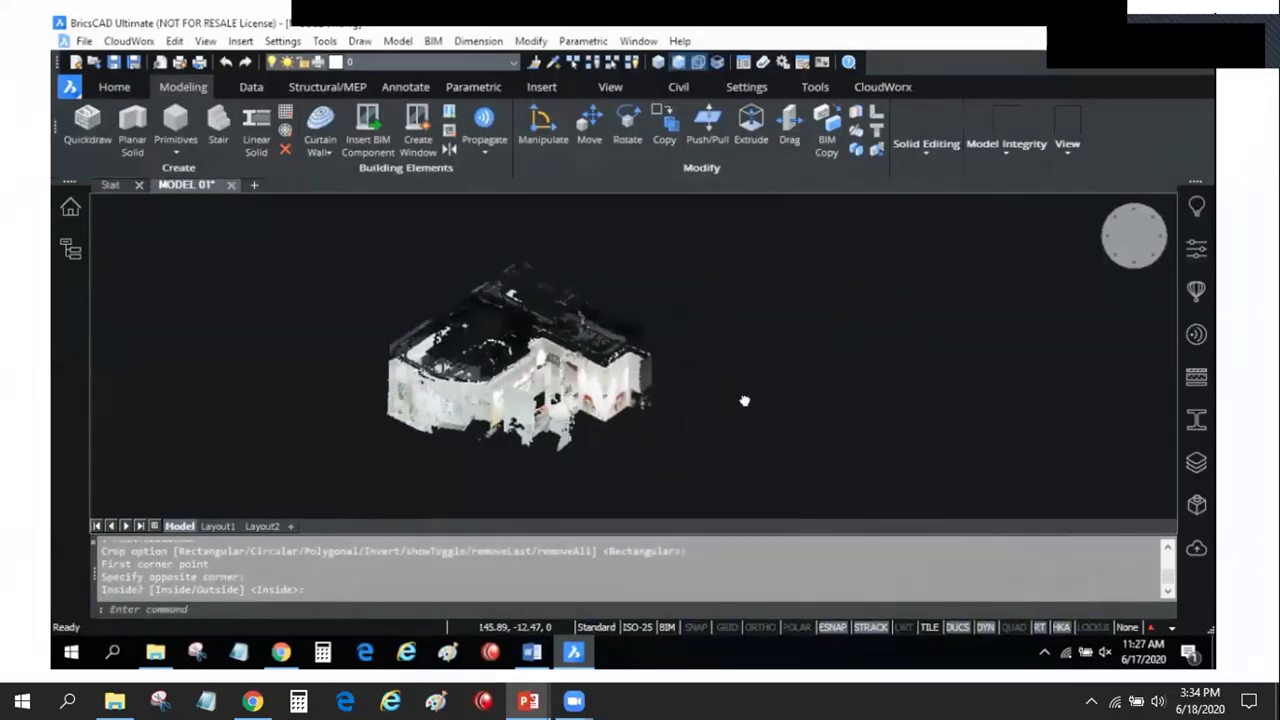
{"action": "scroll", "coordinate": [597, 431], "scroll_direction": "up", "scroll_amount": 2}
{"action": "middle_click_drag", "start_coordinate": [420, 400], "coordinate": [234, 343], "text": "shift"}
{"action": "scroll", "coordinate": [628, 300], "scroll_direction": "up", "scroll_amount": 2}
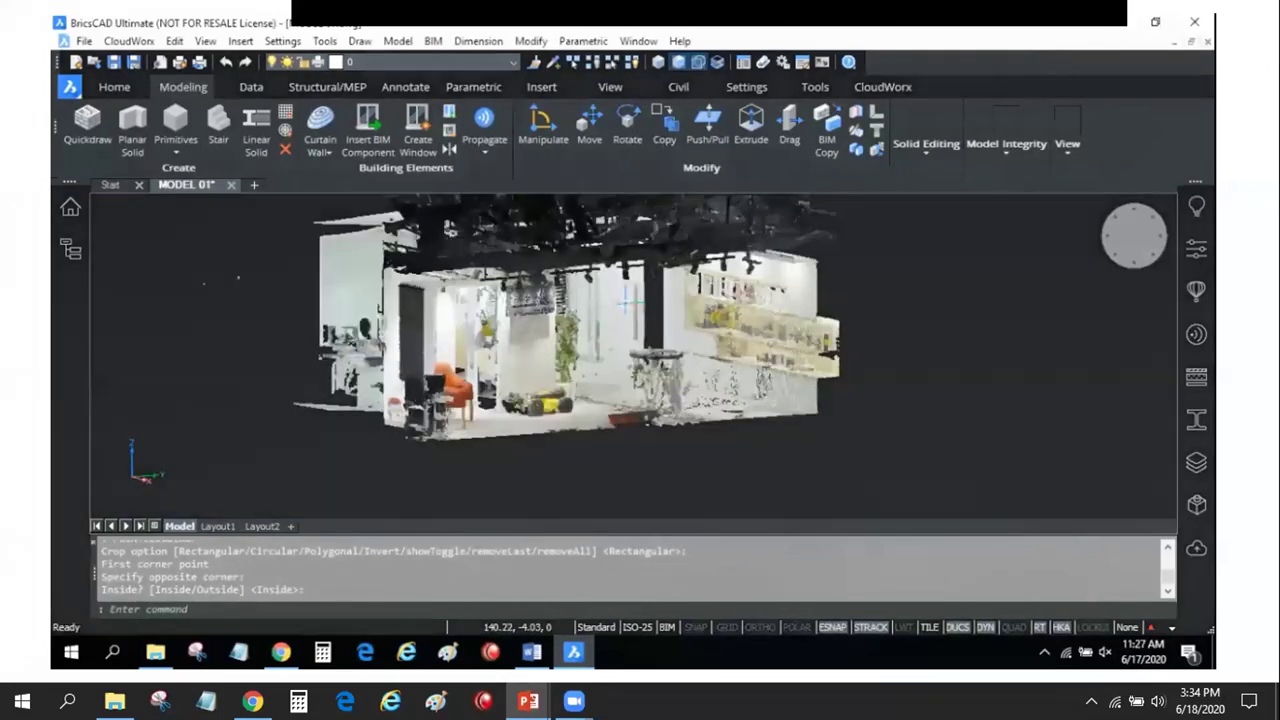
{"action": "scroll", "coordinate": [628, 300], "scroll_direction": "up", "scroll_amount": 3}
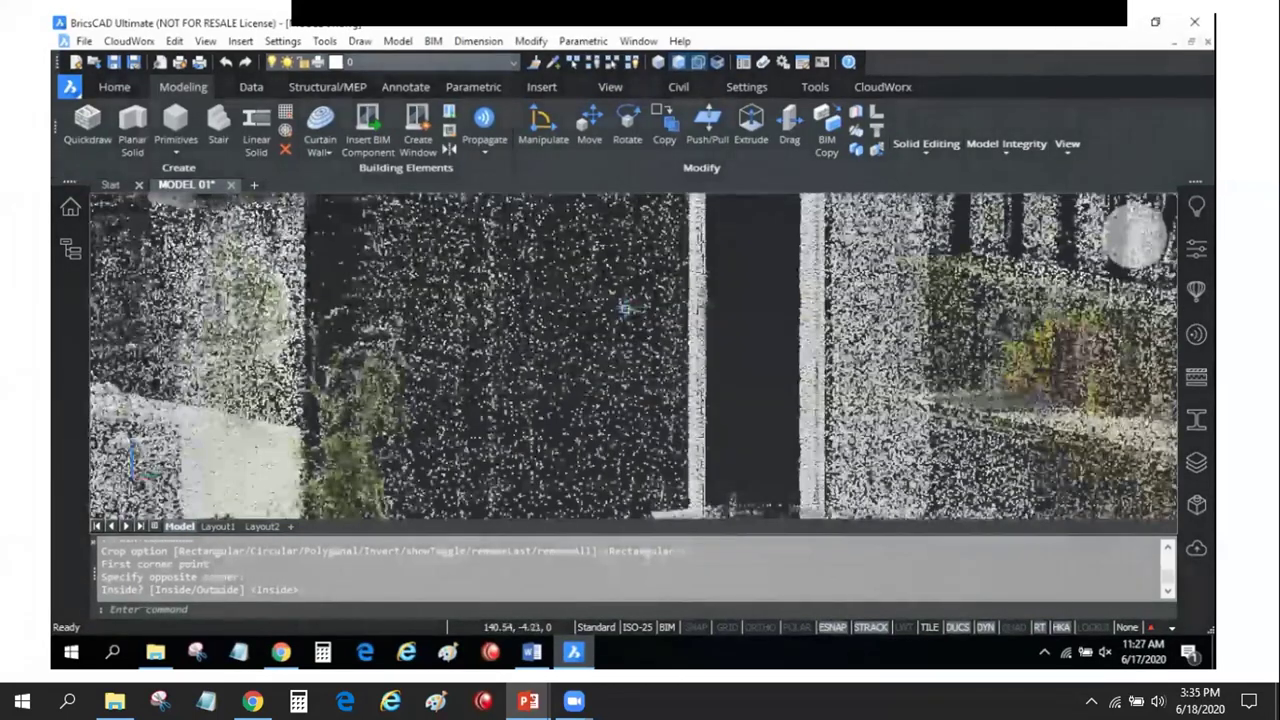
{"action": "left_click", "coordinate": [1104, 258]}
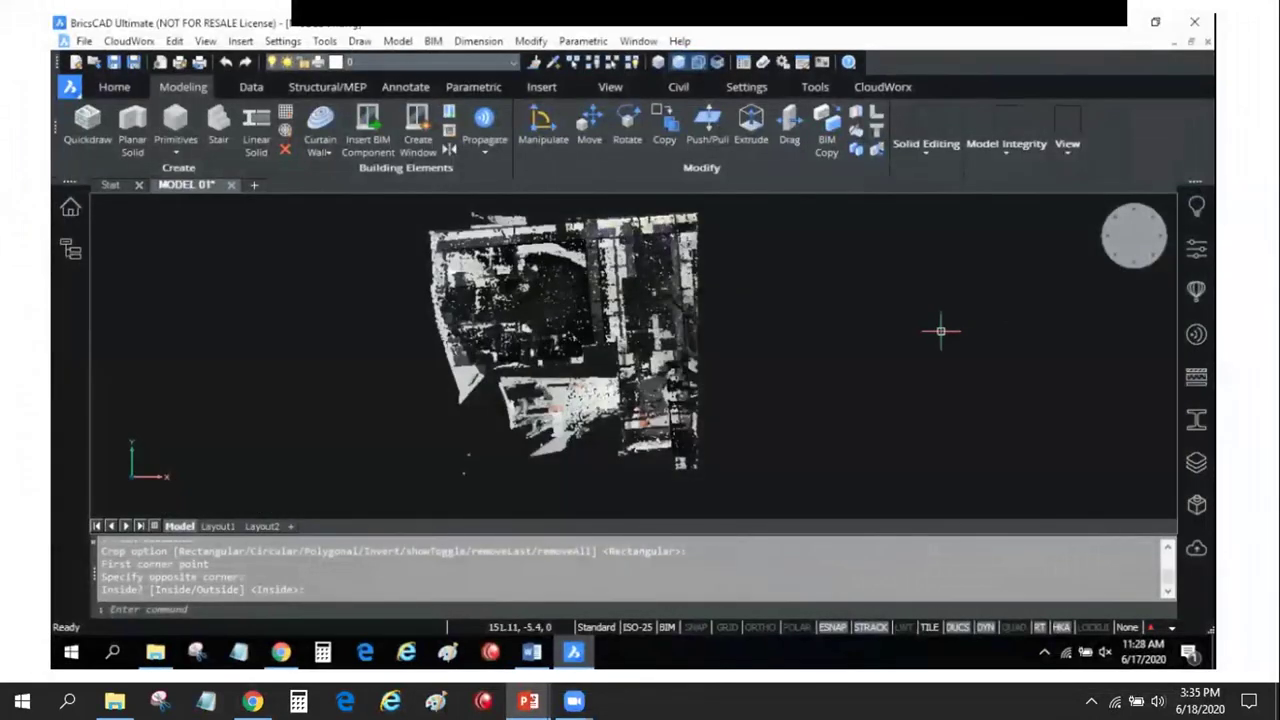
Start another crop by entering the POINTCLOUDCROP command
{"action": "type", "text": "POINT"}
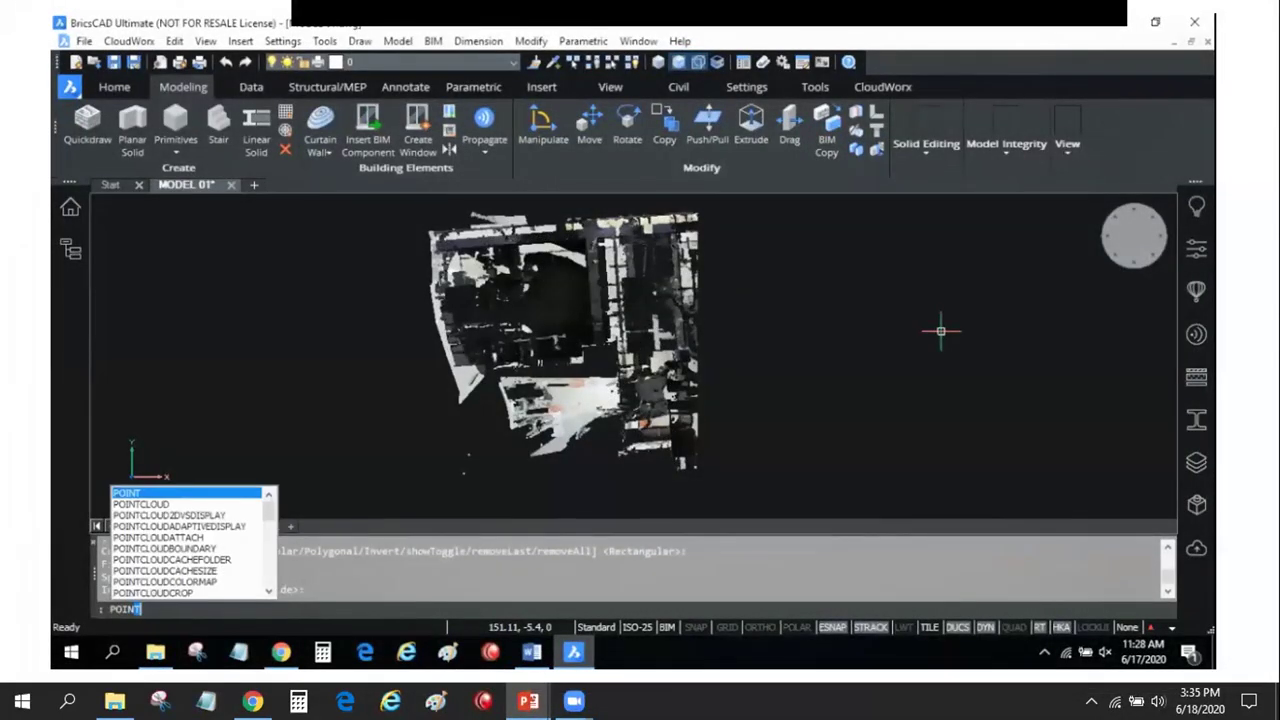
{"action": "key", "text": "BackSpace"}
{"action": "type", "text": "C"}
{"action": "key", "text": "BackSpace"}
{"action": "type", "text": "T"}
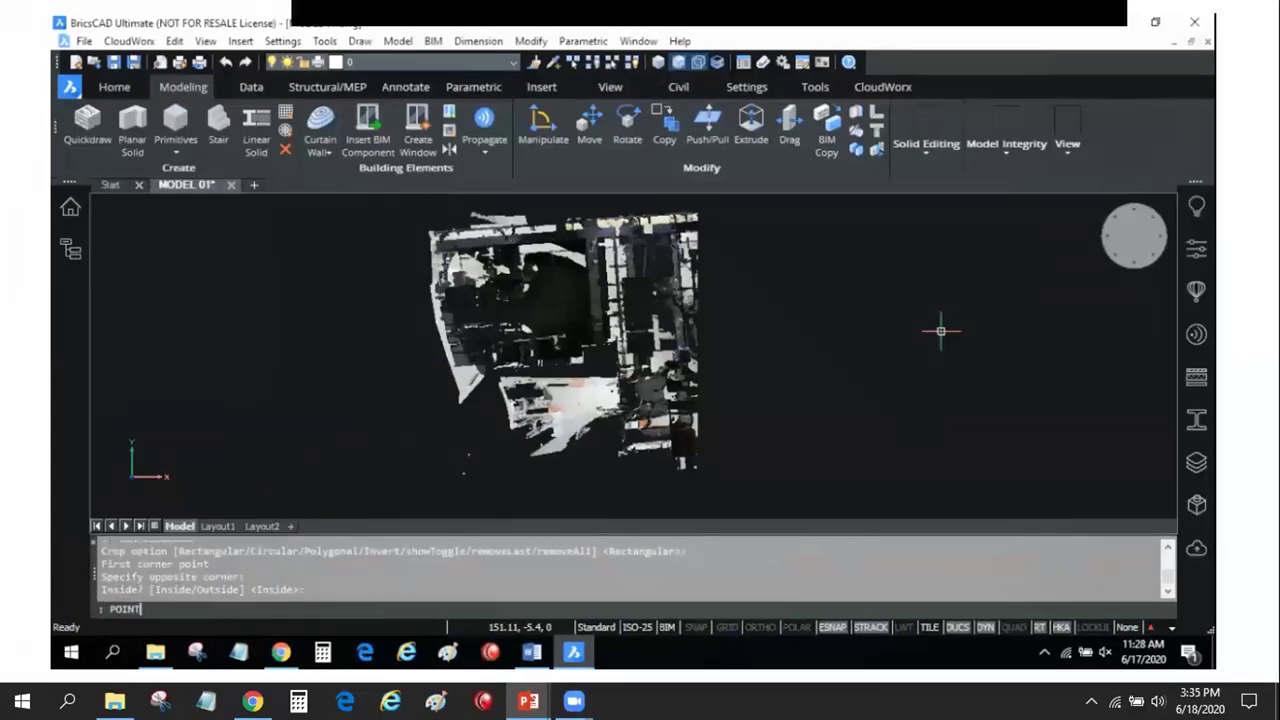
{"action": "type", "text": "CLOUDCROP"}
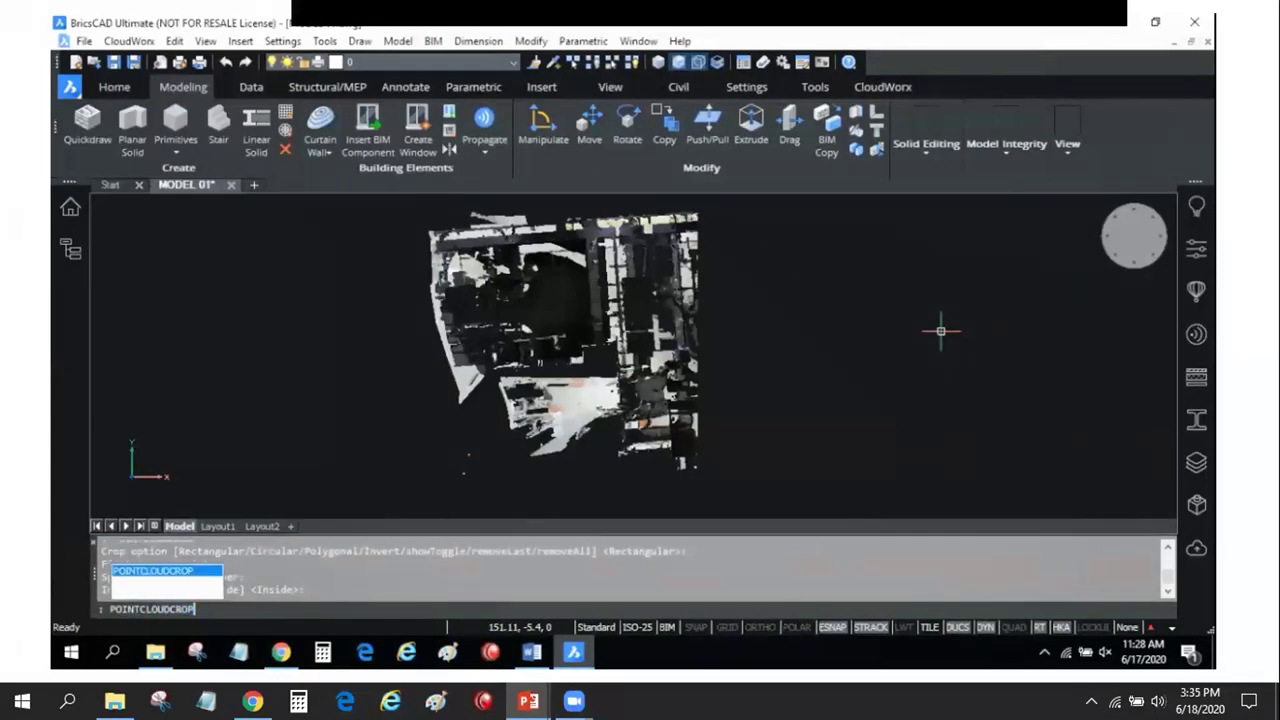
Trace a six-vertex polygonal crop boundary around the building's footprint
{"action": "key", "text": "Return"}
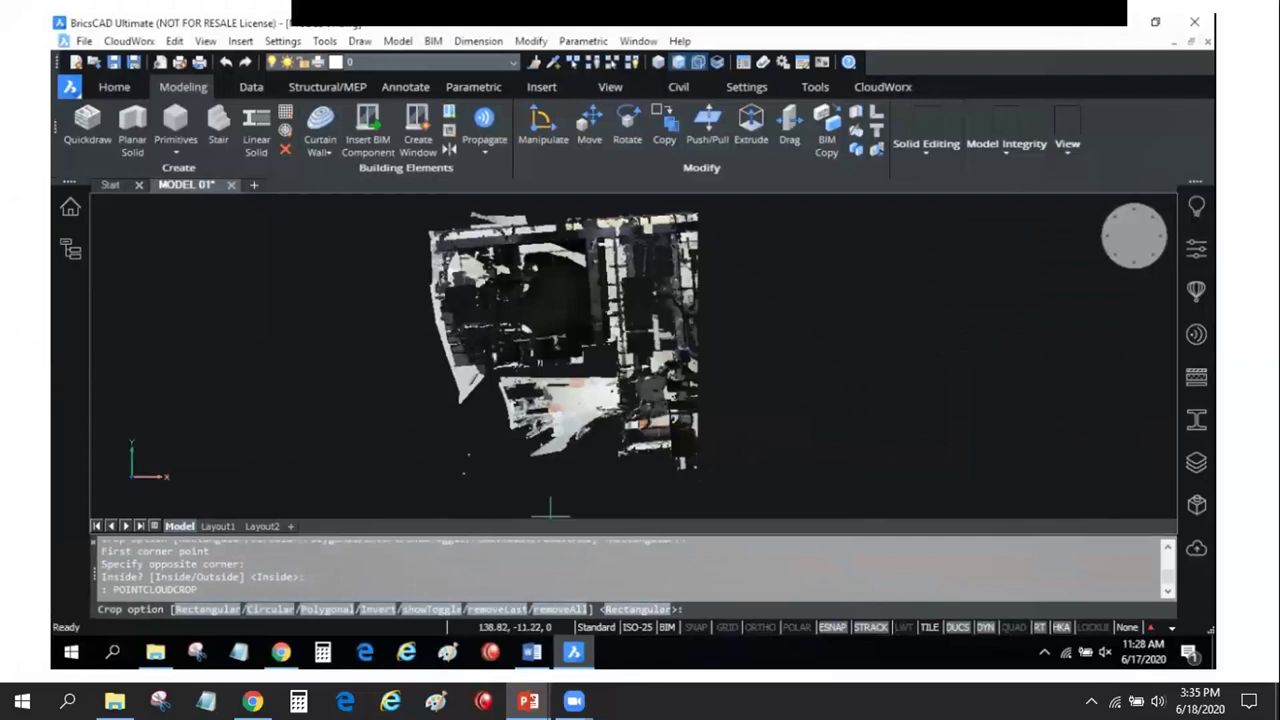
{"action": "left_click", "coordinate": [341, 609]}
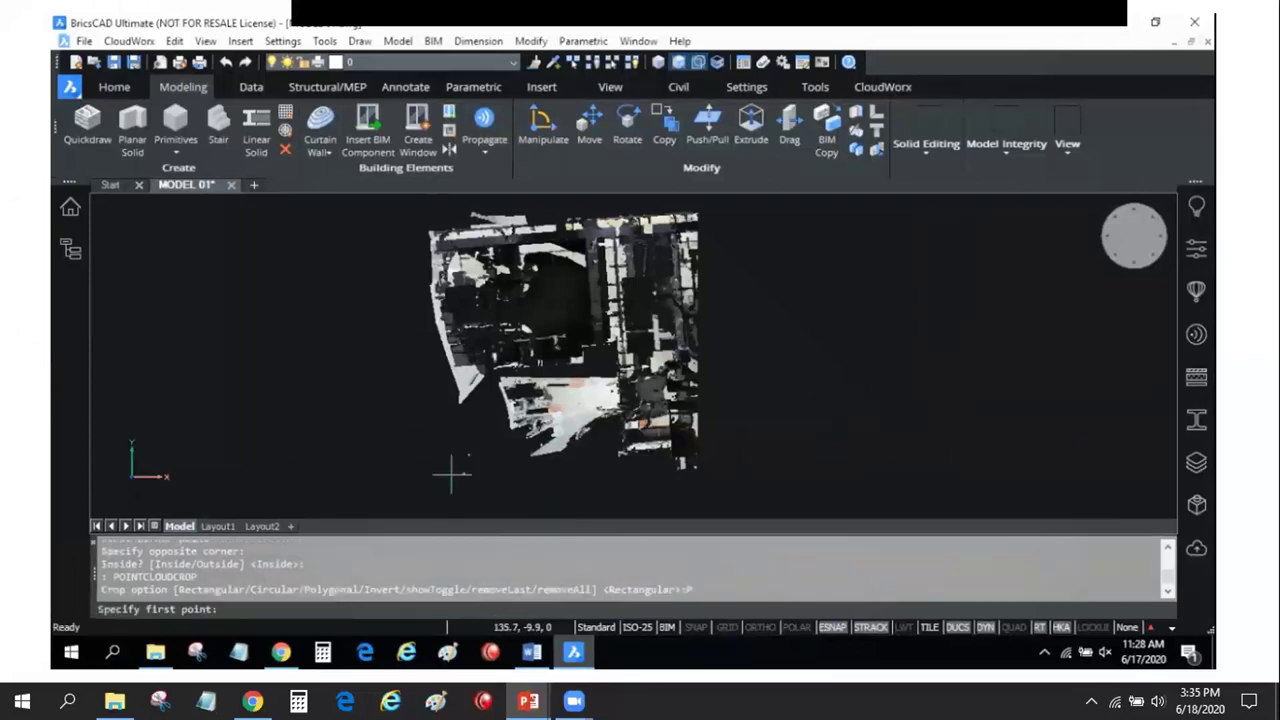
{"action": "left_click", "coordinate": [377, 289]}
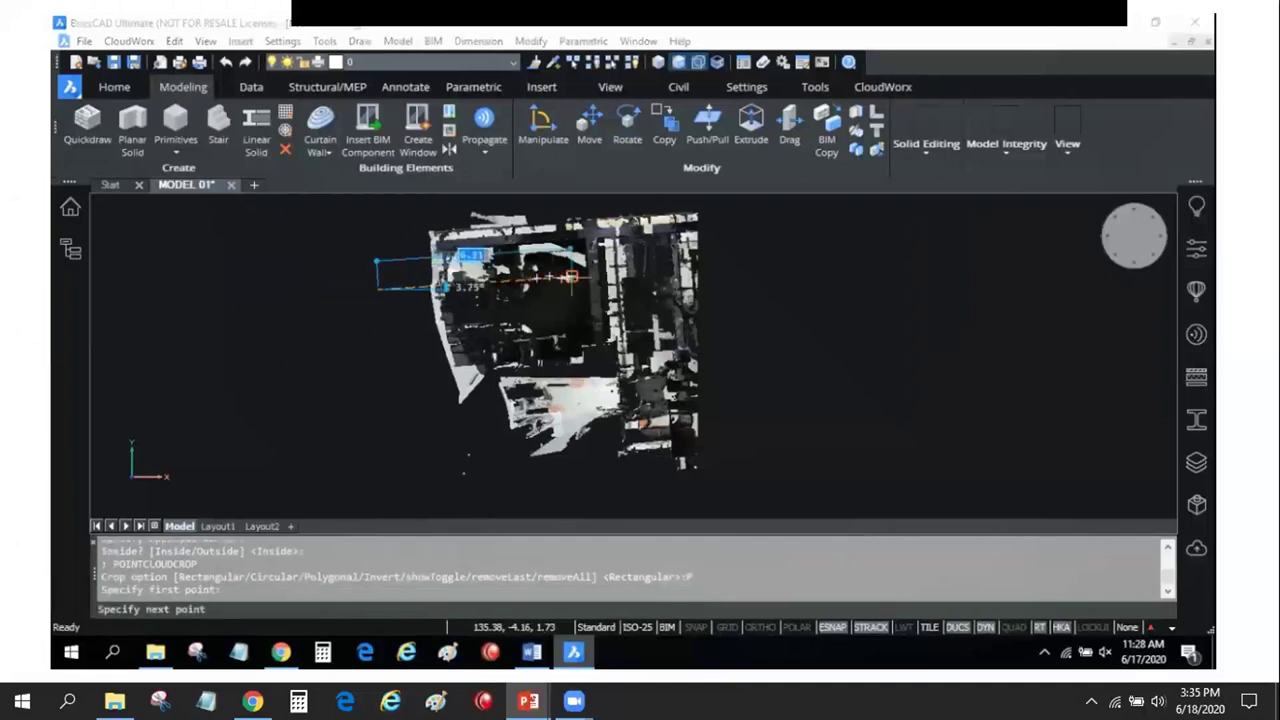
{"action": "left_click", "coordinate": [580, 362]}
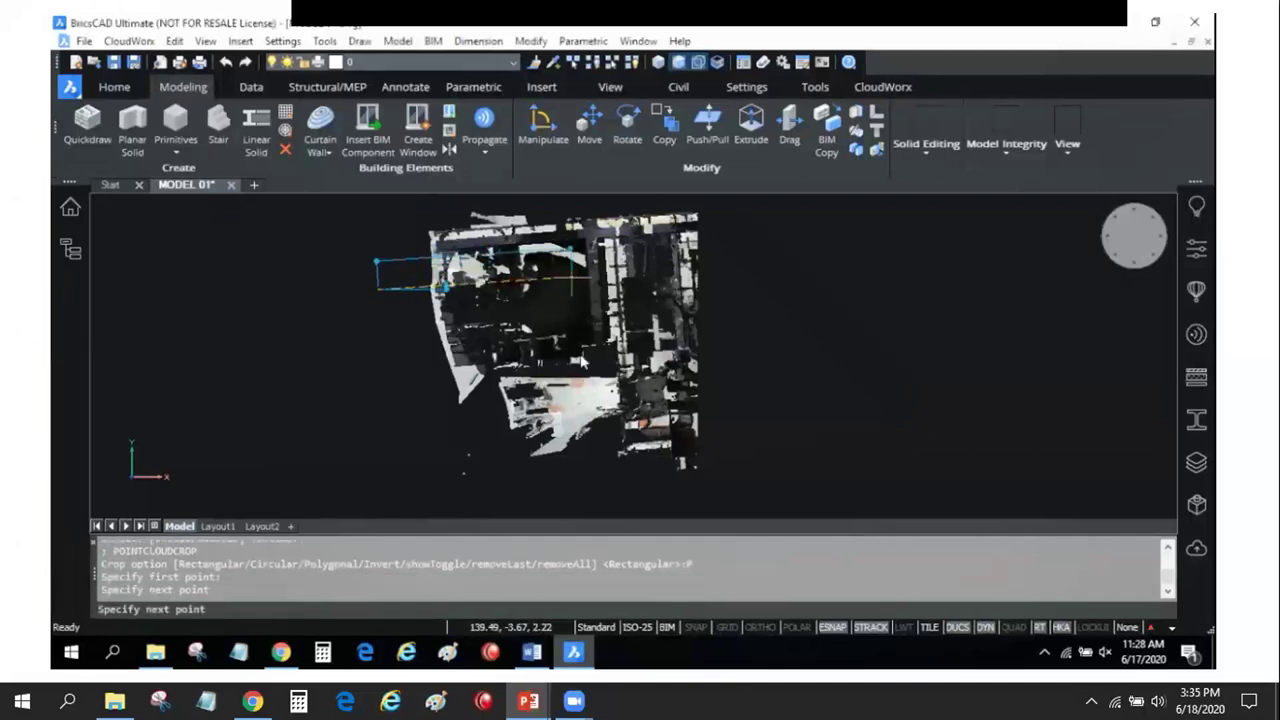
{"action": "left_click", "coordinate": [600, 490]}
{"action": "left_click", "coordinate": [728, 487]}
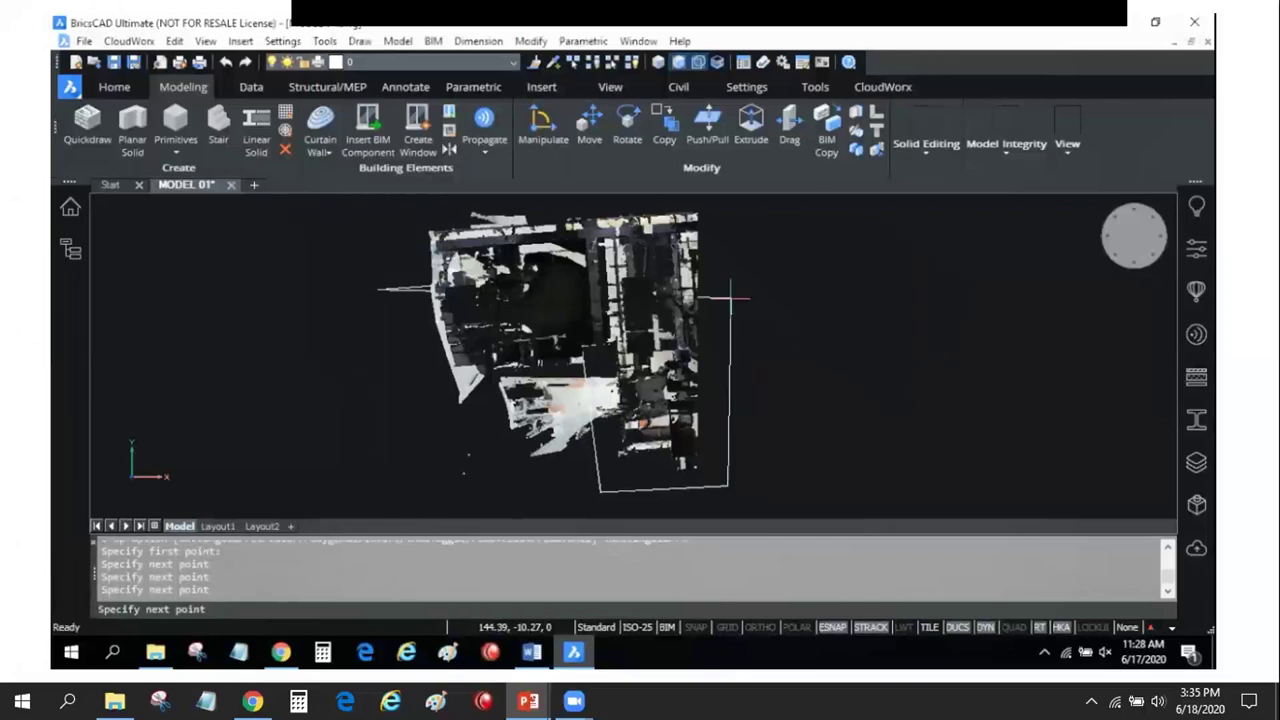
{"action": "left_click", "coordinate": [721, 203]}
{"action": "left_click", "coordinate": [359, 205]}
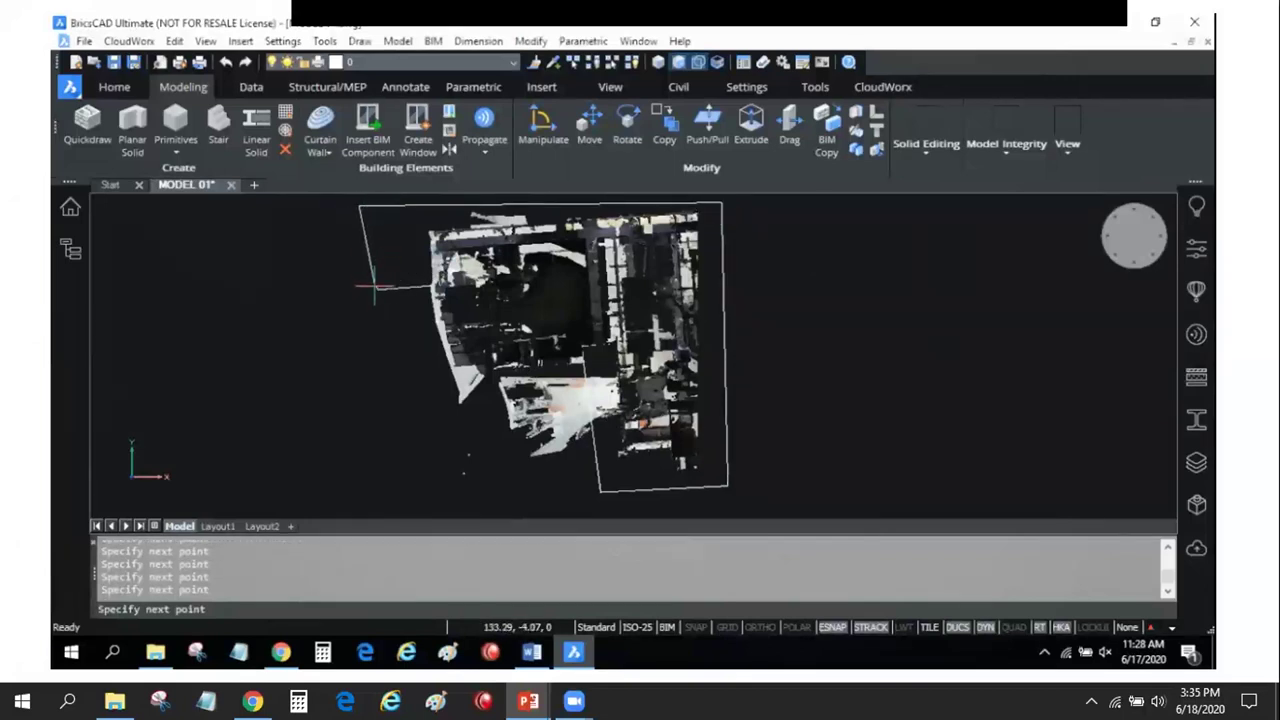
{"action": "key", "text": "Return"}
{"action": "key", "text": "Return"}
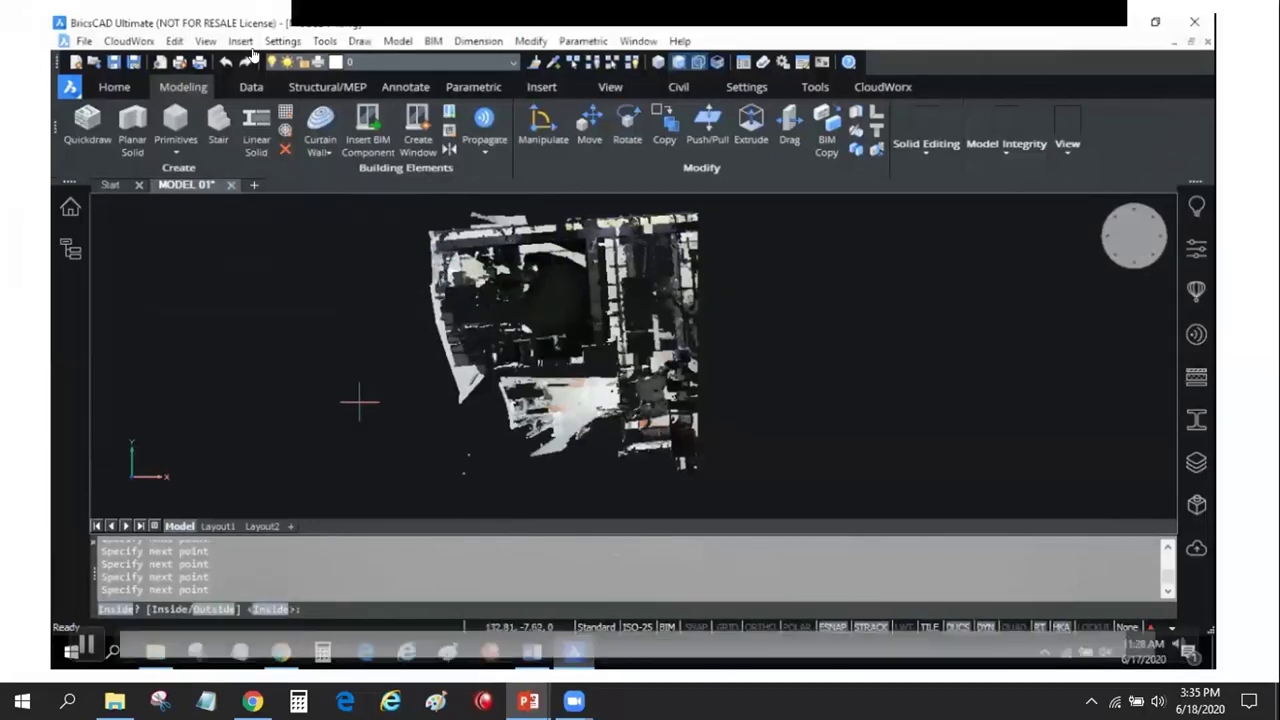
Quick-save the new empty Drawing7 and bring up the CloudWorx import tools
{"action": "mouse_move", "coordinate": [386, 403]}
{"action": "middle_mouse_down", "text": "shift"}
{"action": "mouse_move", "coordinate": [531, 377]}
{"action": "mouse_move", "coordinate": [540, 363]}
{"action": "middle_mouse_up", "text": "shift"}
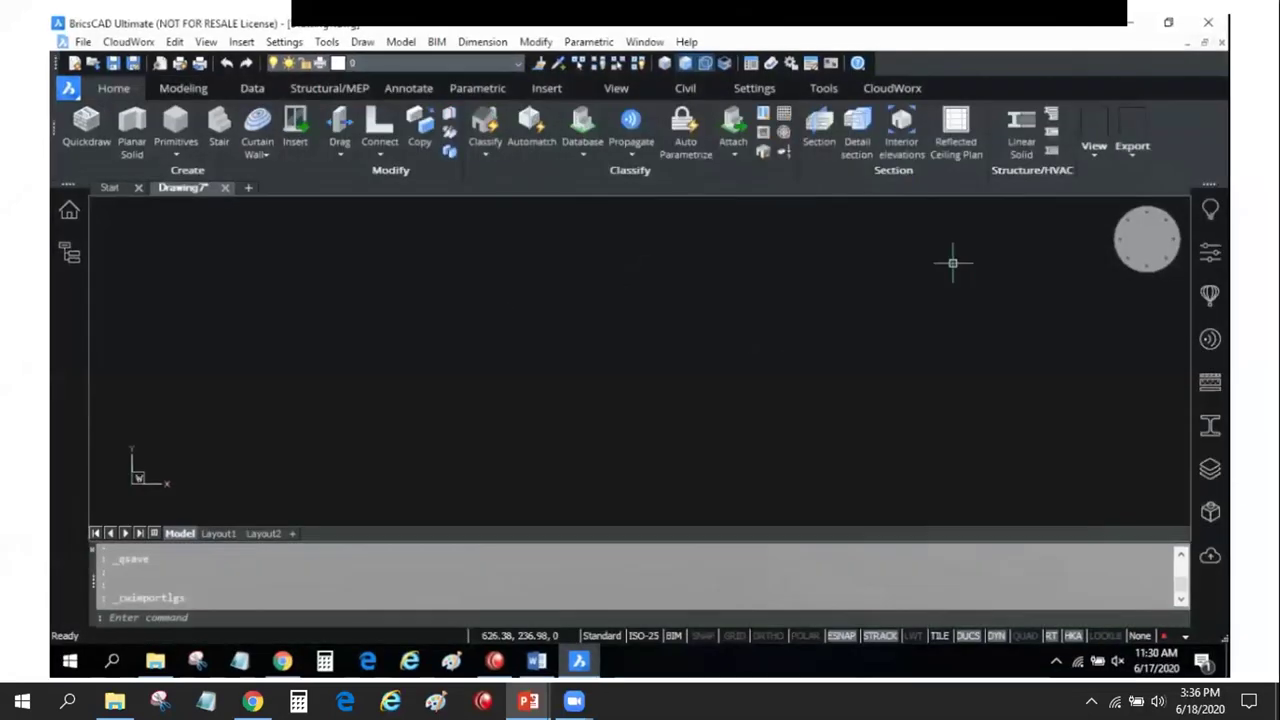
{"action": "left_click", "coordinate": [115, 64]}
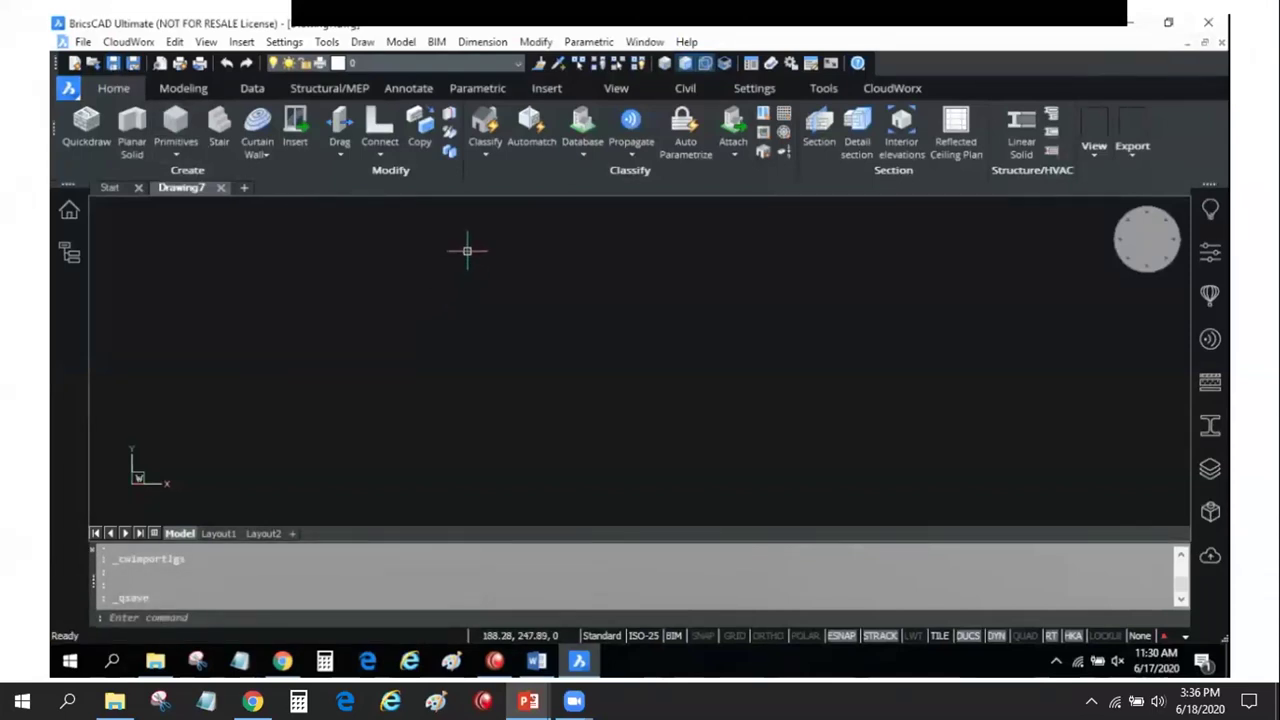
{"action": "left_click", "coordinate": [890, 88]}
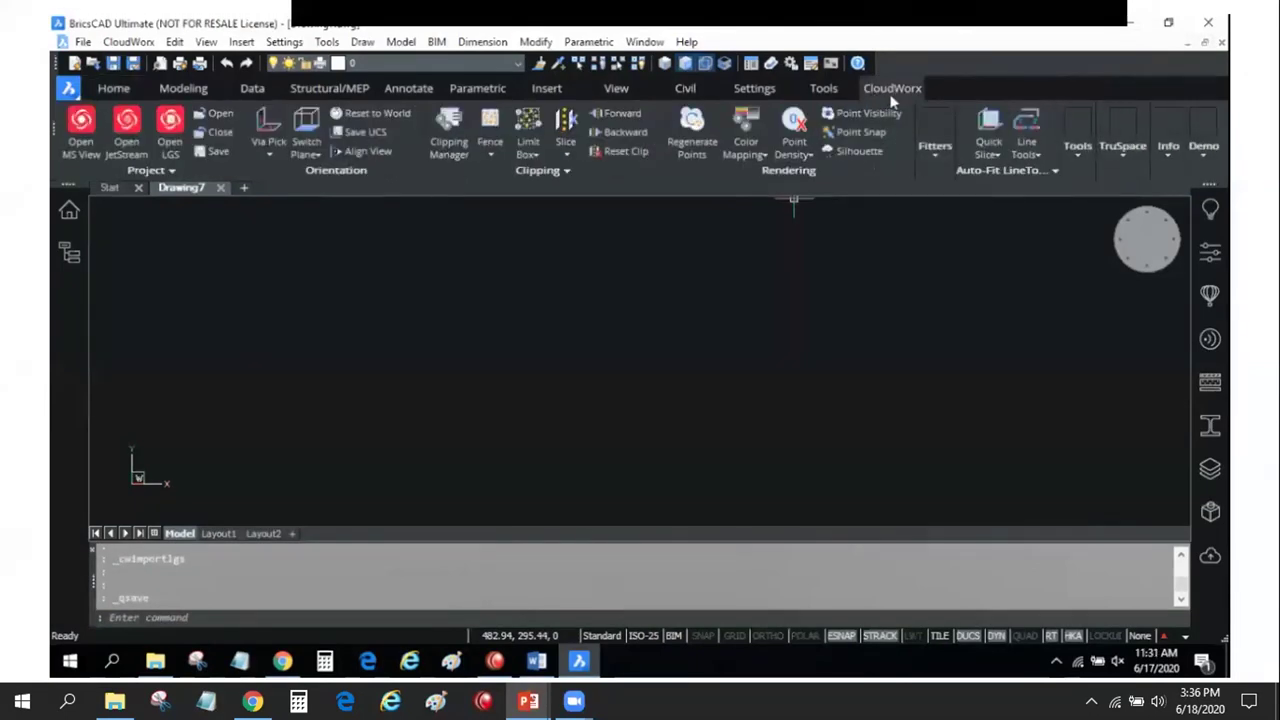
Open BLK360 Test Office 1.lgs from Desktop > Brics Leica through CloudWorx Open LGS File
{"action": "left_click", "coordinate": [170, 122]}
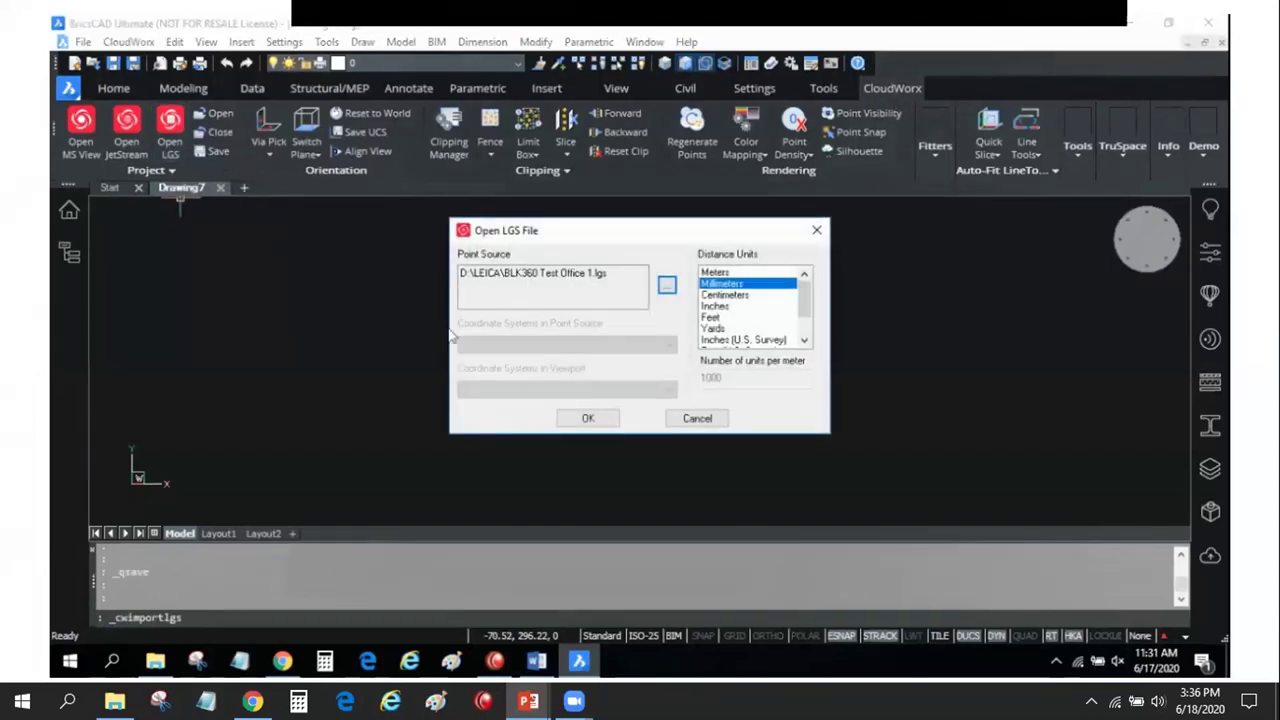
{"action": "left_click", "coordinate": [664, 288]}
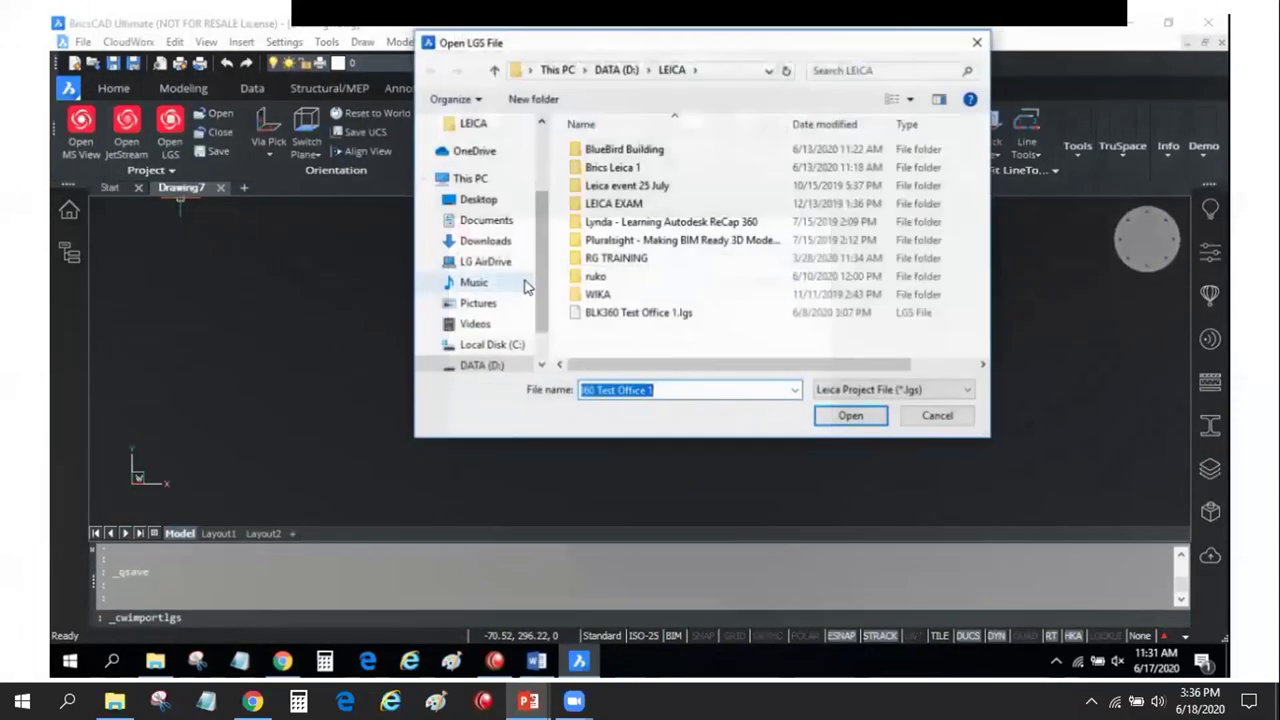
{"action": "double_click", "coordinate": [606, 172]}
{"action": "left_click", "coordinate": [620, 158]}
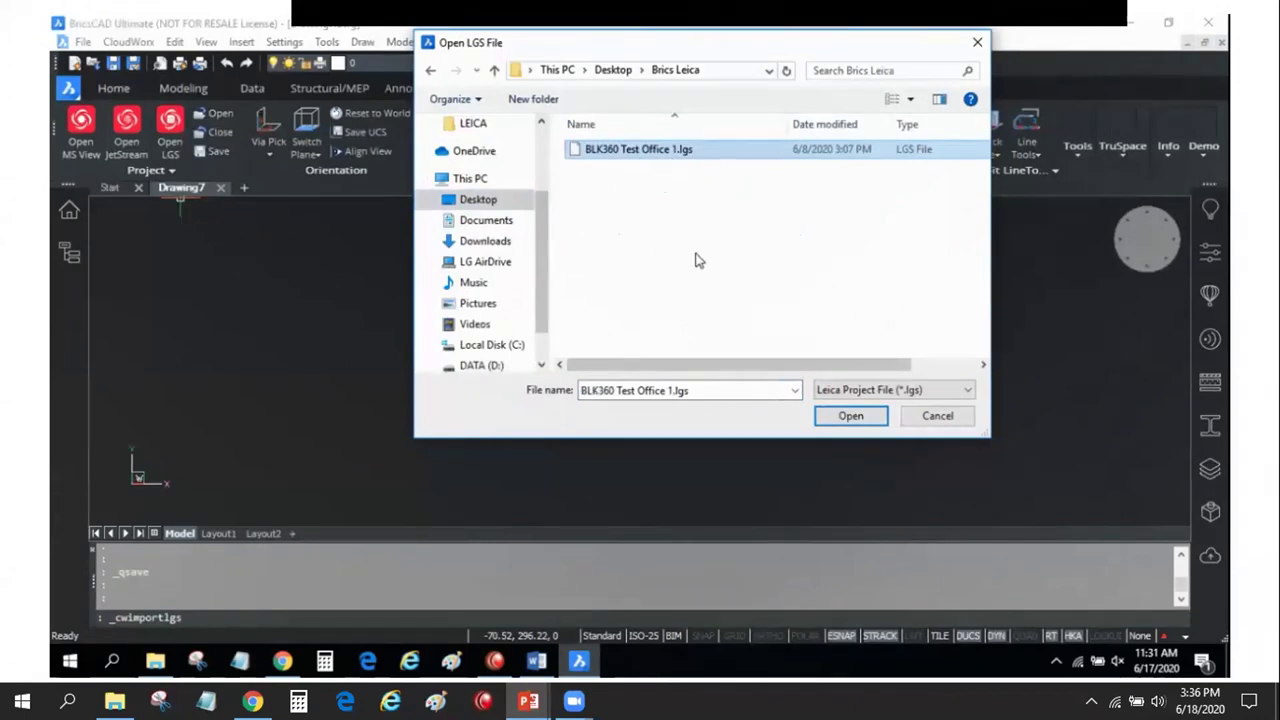
{"action": "left_click", "coordinate": [848, 422]}
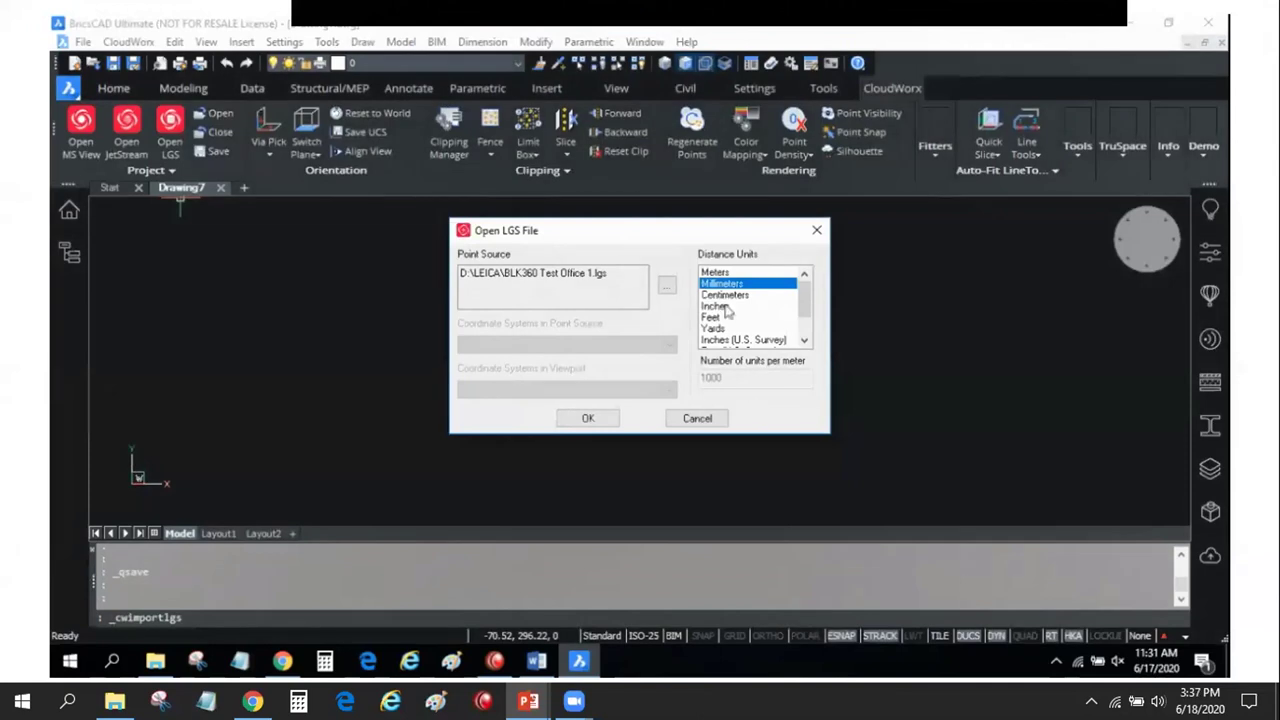
{"action": "left_click", "coordinate": [613, 421]}
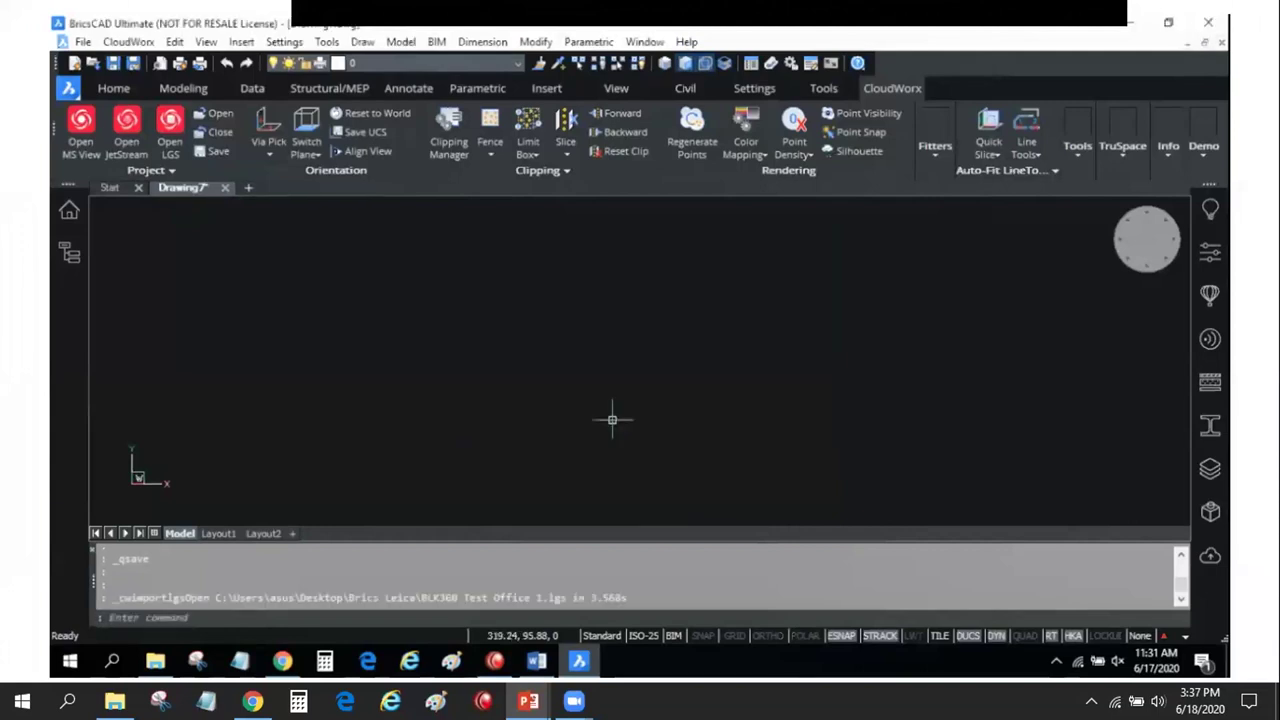
Zoom to extents and orbit to an oblique overhead view of the whole BLK360 office scan
{"action": "middle_click", "coordinate": [612, 419]}
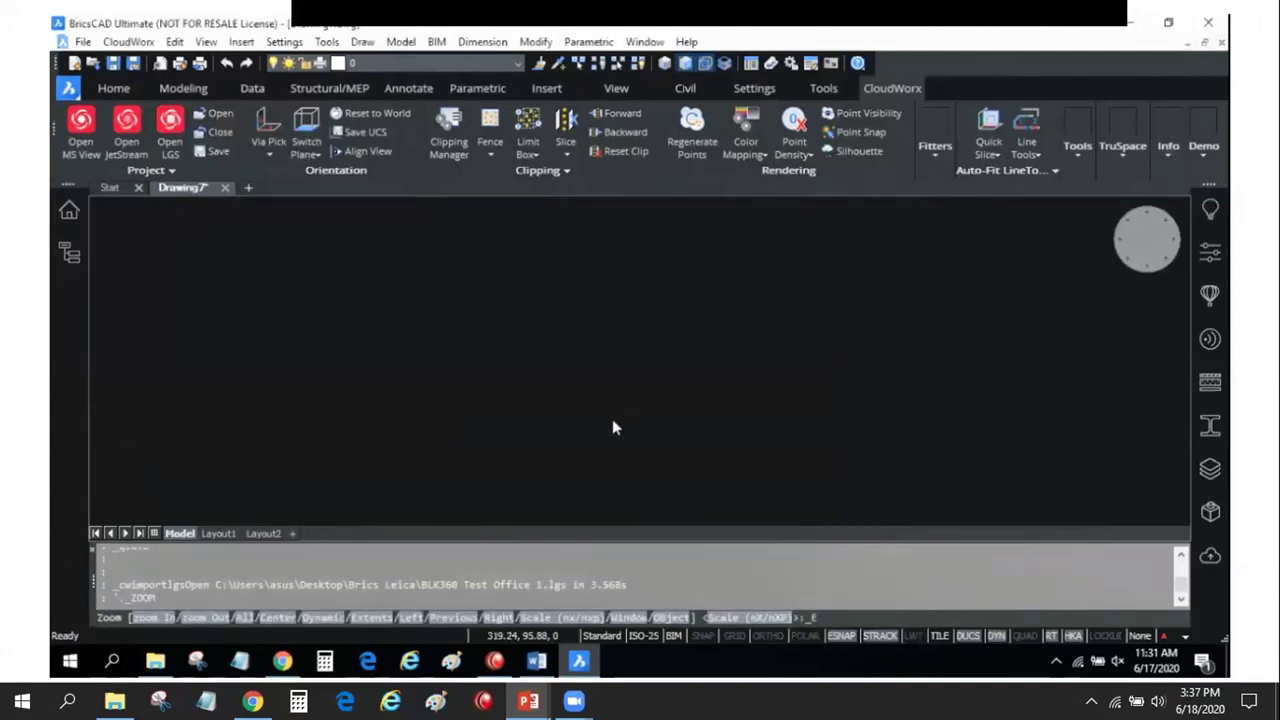
{"action": "scroll", "coordinate": [625, 424], "scroll_direction": "down", "scroll_amount": 3}
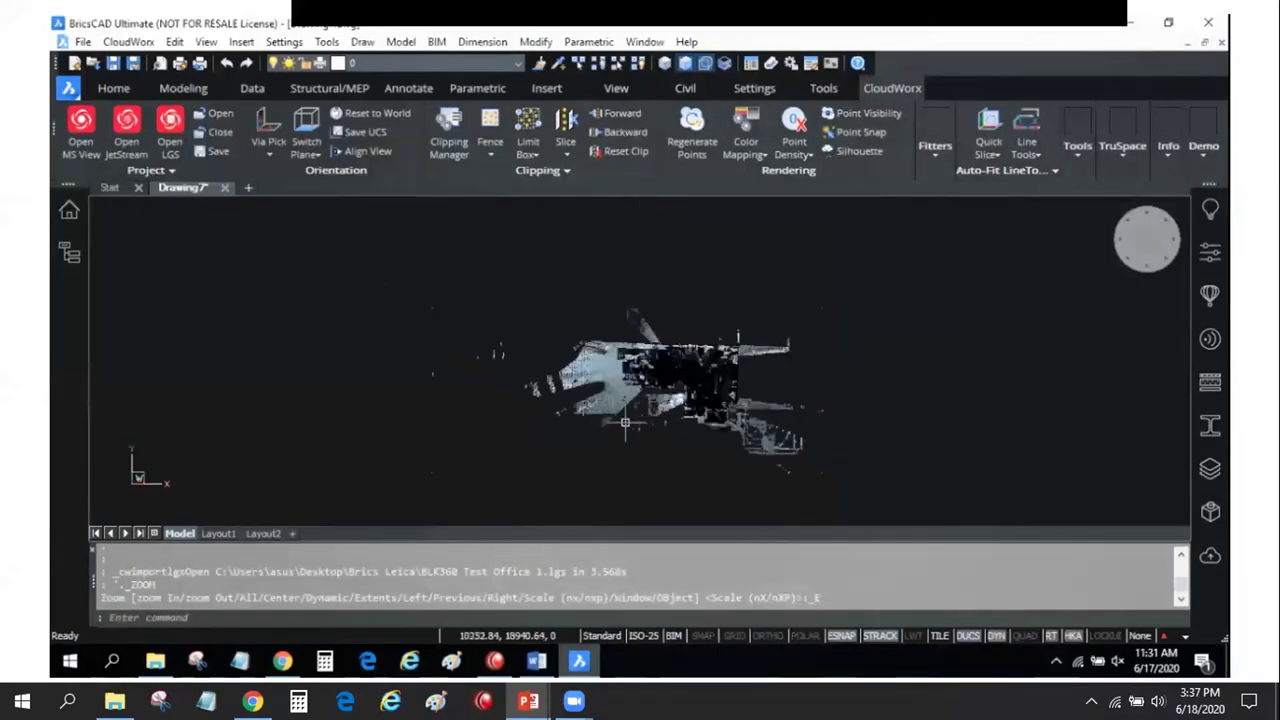
{"action": "mouse_move", "coordinate": [636, 422]}
{"action": "middle_mouse_down", "text": "shift"}
{"action": "mouse_move", "coordinate": [494, 360]}
{"action": "mouse_move", "coordinate": [289, 346]}
{"action": "mouse_move", "coordinate": [664, 477]}
{"action": "mouse_move", "coordinate": [720, 471]}
{"action": "mouse_move", "coordinate": [706, 486]}
{"action": "mouse_move", "coordinate": [664, 462]}
{"action": "mouse_move", "coordinate": [632, 471]}
{"action": "mouse_move", "coordinate": [737, 452]}
{"action": "mouse_move", "coordinate": [906, 449]}
{"action": "middle_mouse_up", "text": "shift"}
{"action": "scroll", "coordinate": [906, 449], "scroll_direction": "up", "scroll_amount": 5}
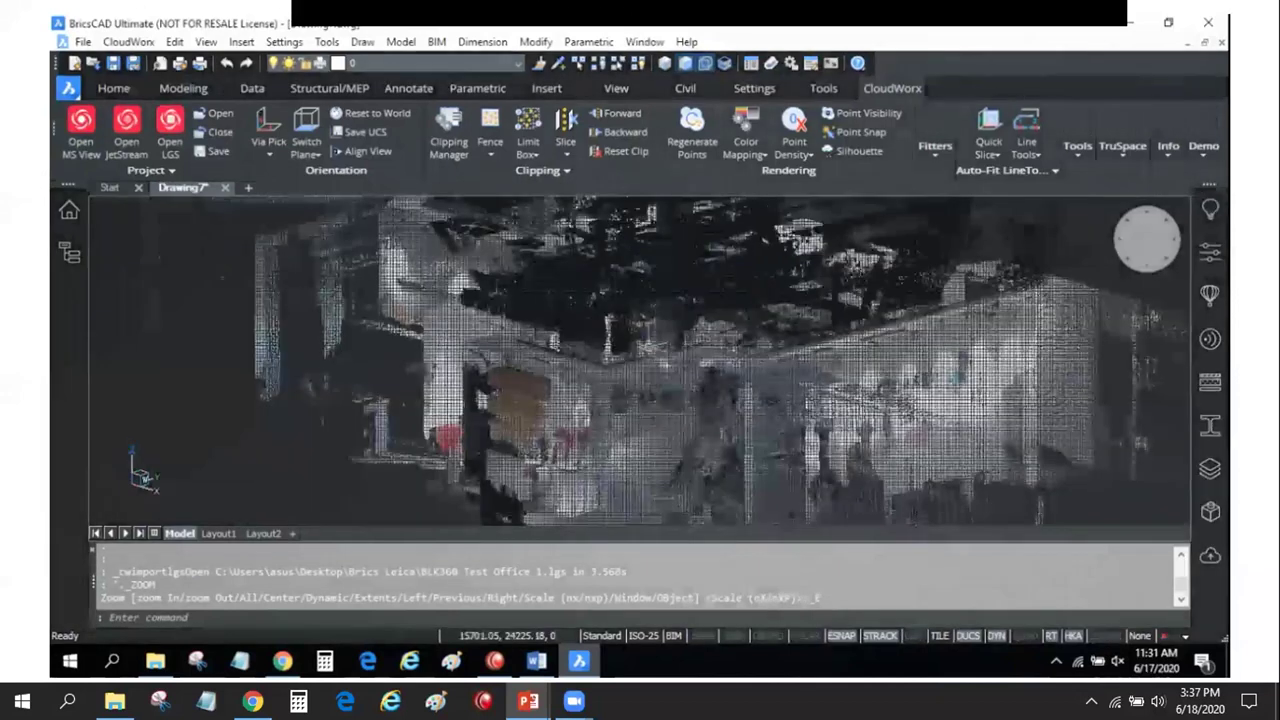
{"action": "middle_click_drag", "start_coordinate": [655, 341], "coordinate": [668, 386], "text": "shift"}
{"action": "scroll", "coordinate": [668, 386], "scroll_direction": "down", "scroll_amount": 3}
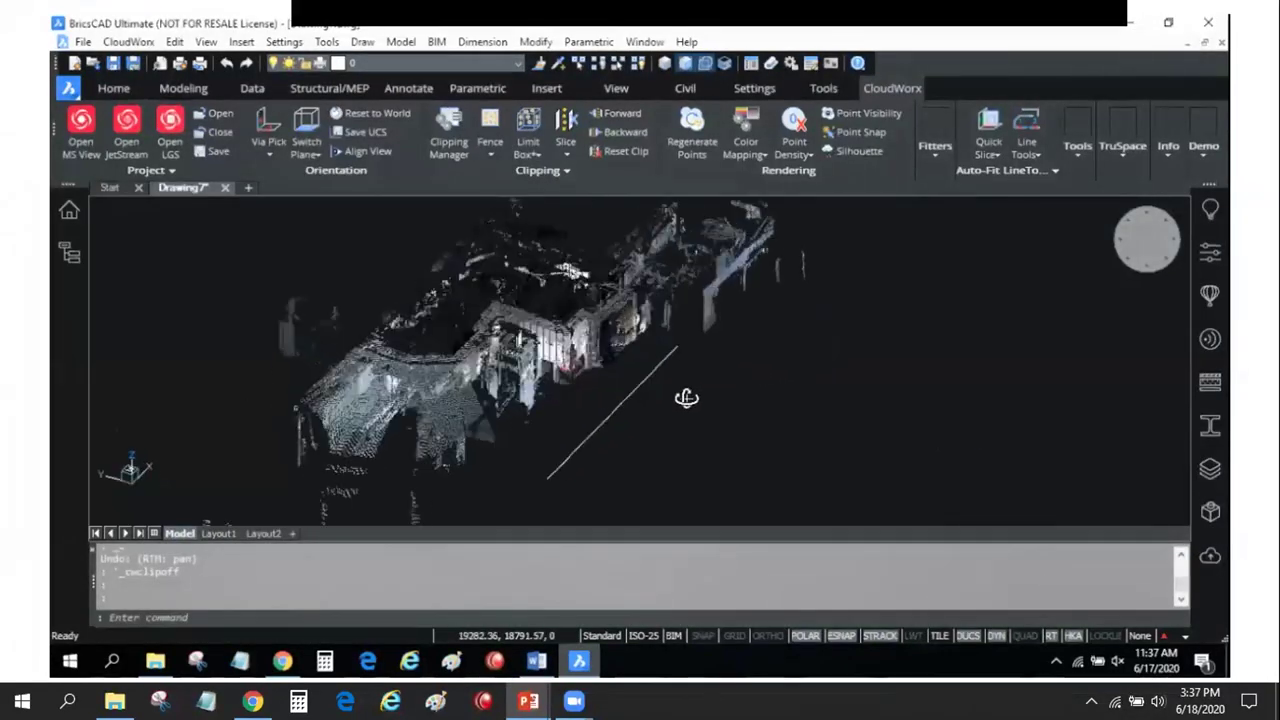
Clip the cloud with a two-point limit box snapped to the guide line's endpoints, inflated by 3000
{"action": "left_click", "coordinate": [528, 153]}
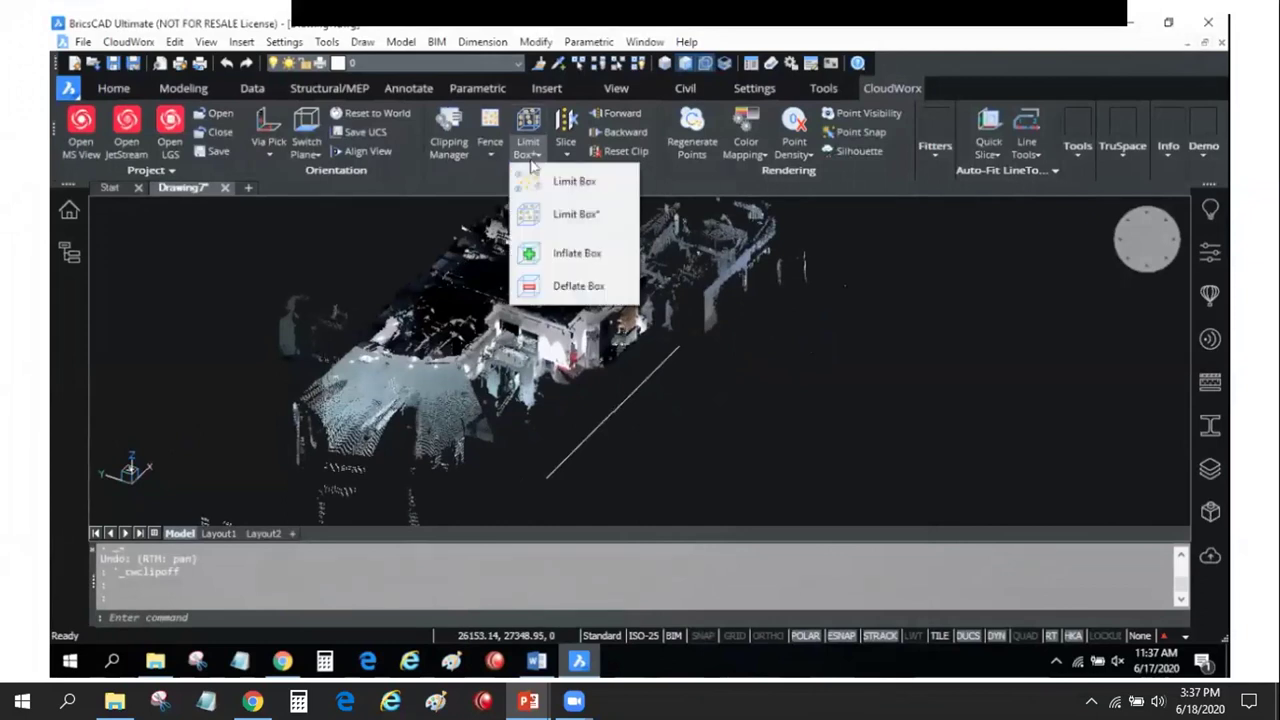
{"action": "left_click", "coordinate": [543, 217]}
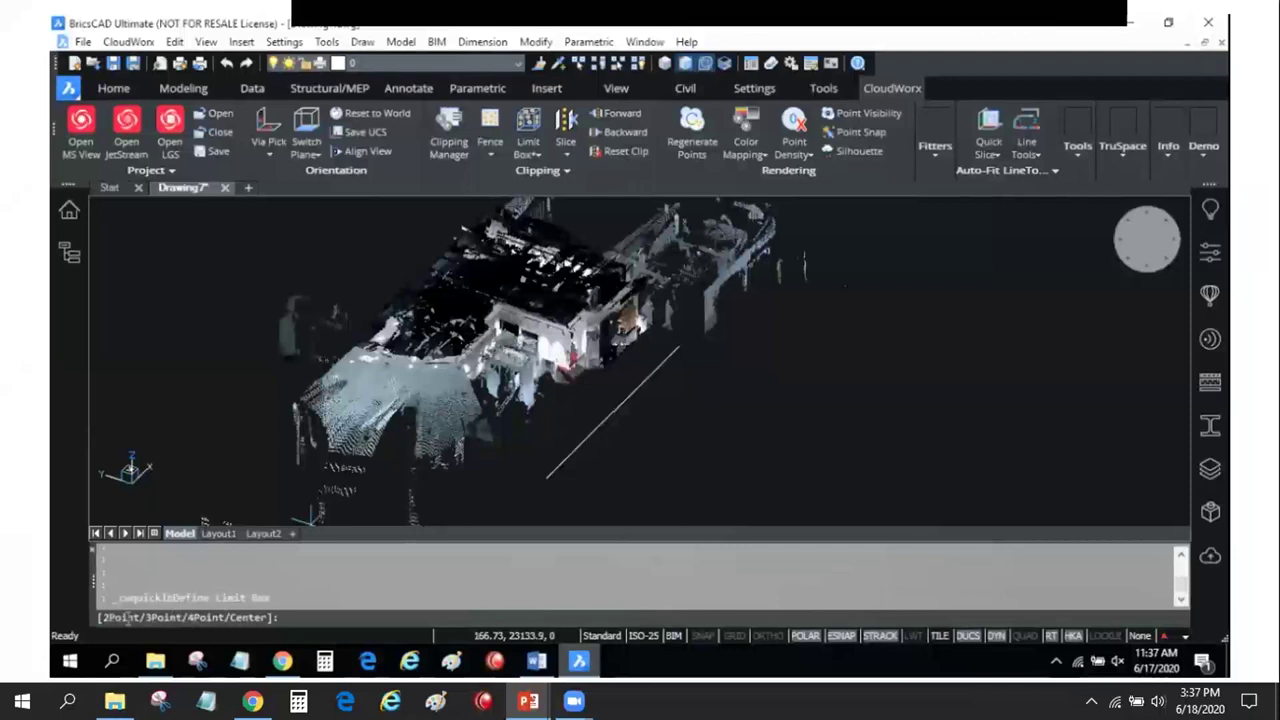
{"action": "type", "text": "2p"}
{"action": "key", "text": "Return"}
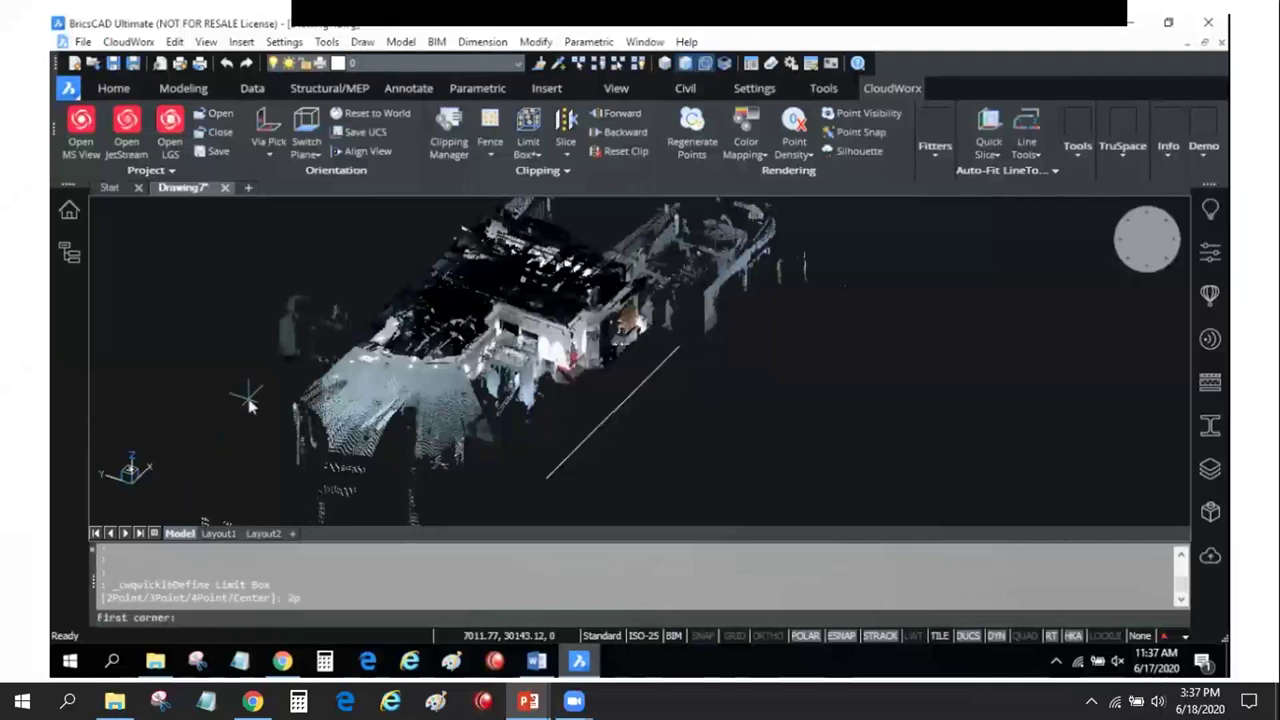
{"action": "left_click", "coordinate": [546, 477]}
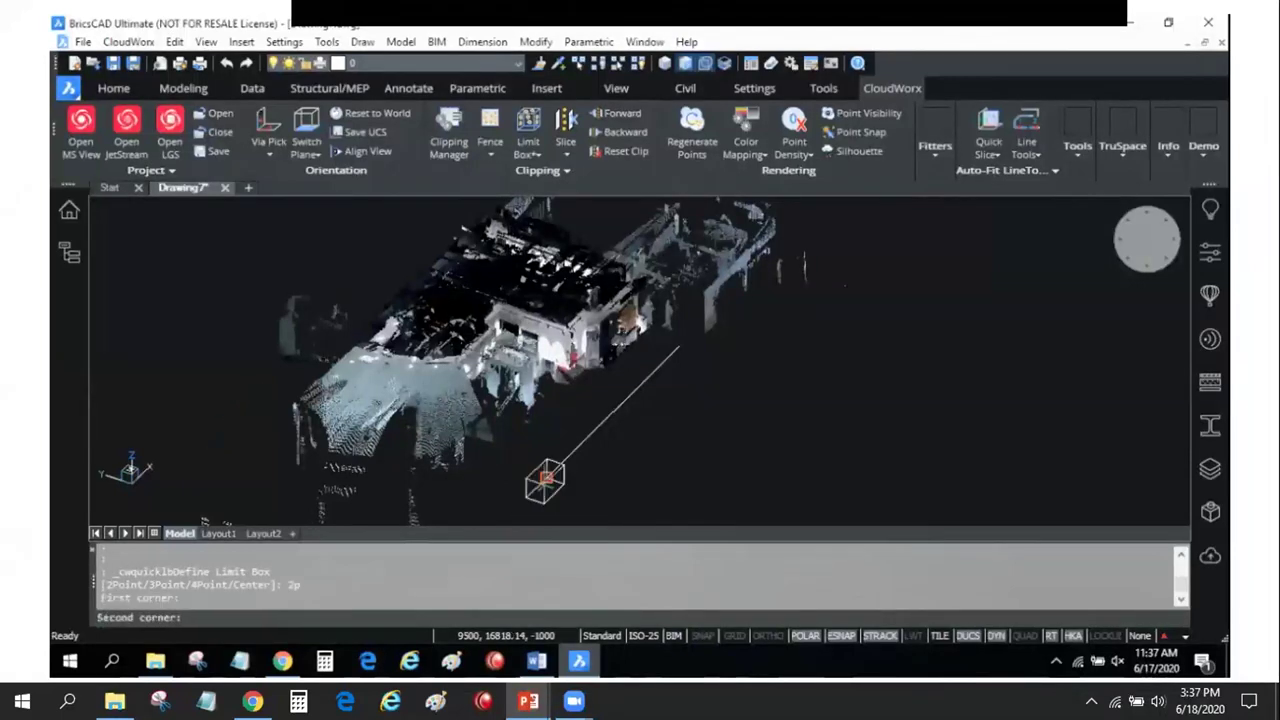
{"action": "mouse_move", "coordinate": [600, 345]}
{"action": "middle_mouse_down", "text": "shift"}
{"action": "mouse_move", "coordinate": [468, 270]}
{"action": "mouse_move", "coordinate": [333, 282]}
{"action": "mouse_move", "coordinate": [228, 257]}
{"action": "middle_mouse_up", "text": "shift"}
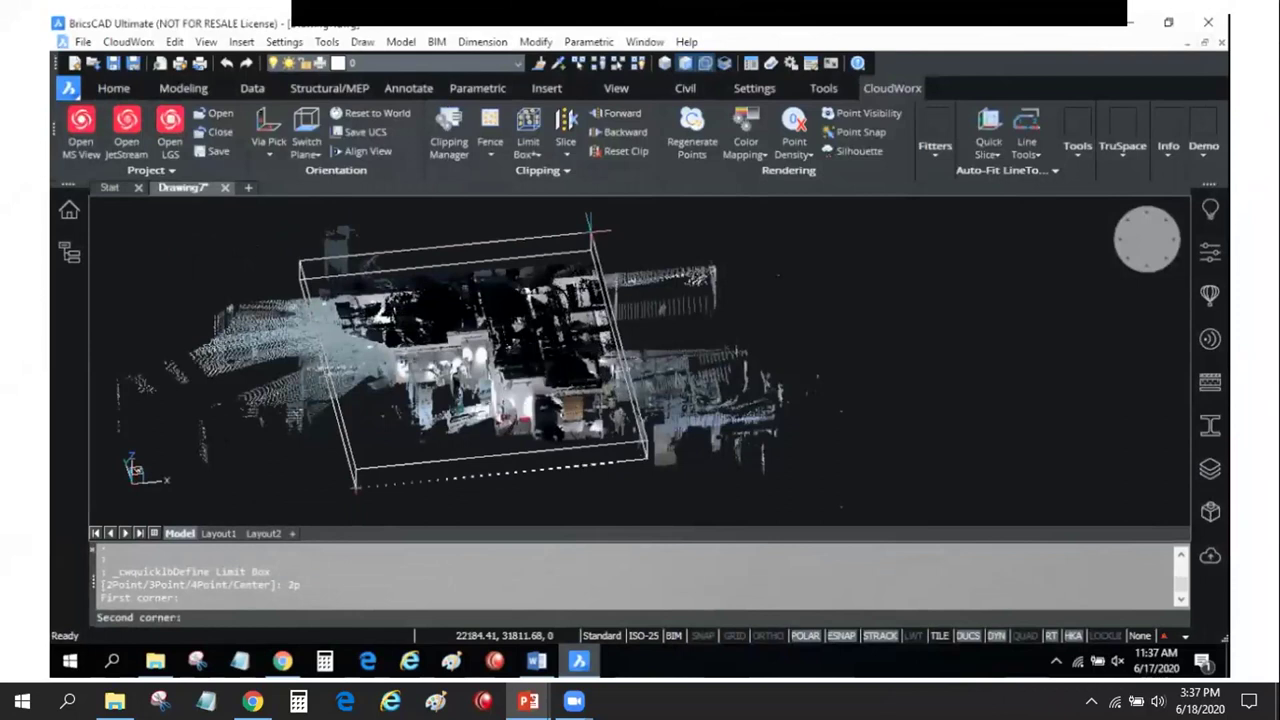
{"action": "left_click", "coordinate": [618, 463]}
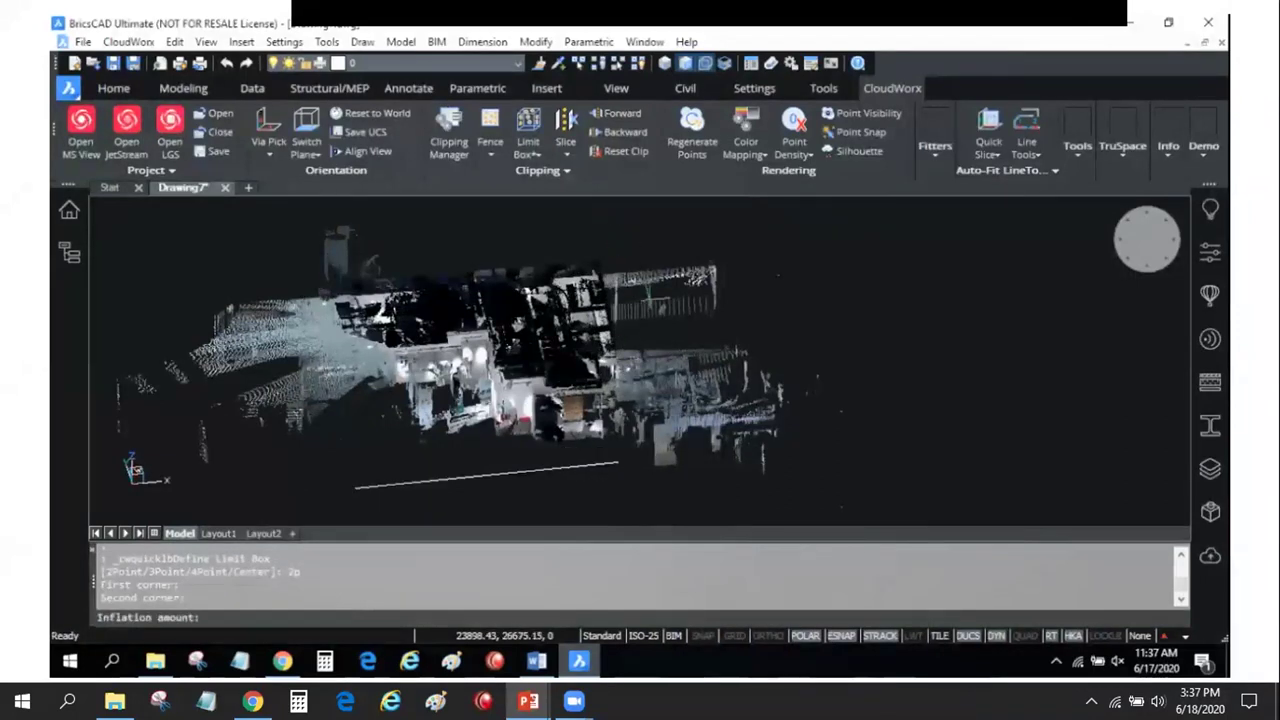
{"action": "type", "text": "3000"}
{"action": "key", "text": "Return"}
{"action": "mouse_move", "coordinate": [651, 290]}
{"action": "middle_mouse_down", "text": "shift"}
{"action": "mouse_move", "coordinate": [663, 348]}
{"action": "mouse_move", "coordinate": [722, 307]}
{"action": "mouse_move", "coordinate": [753, 320]}
{"action": "middle_mouse_up", "text": "shift"}
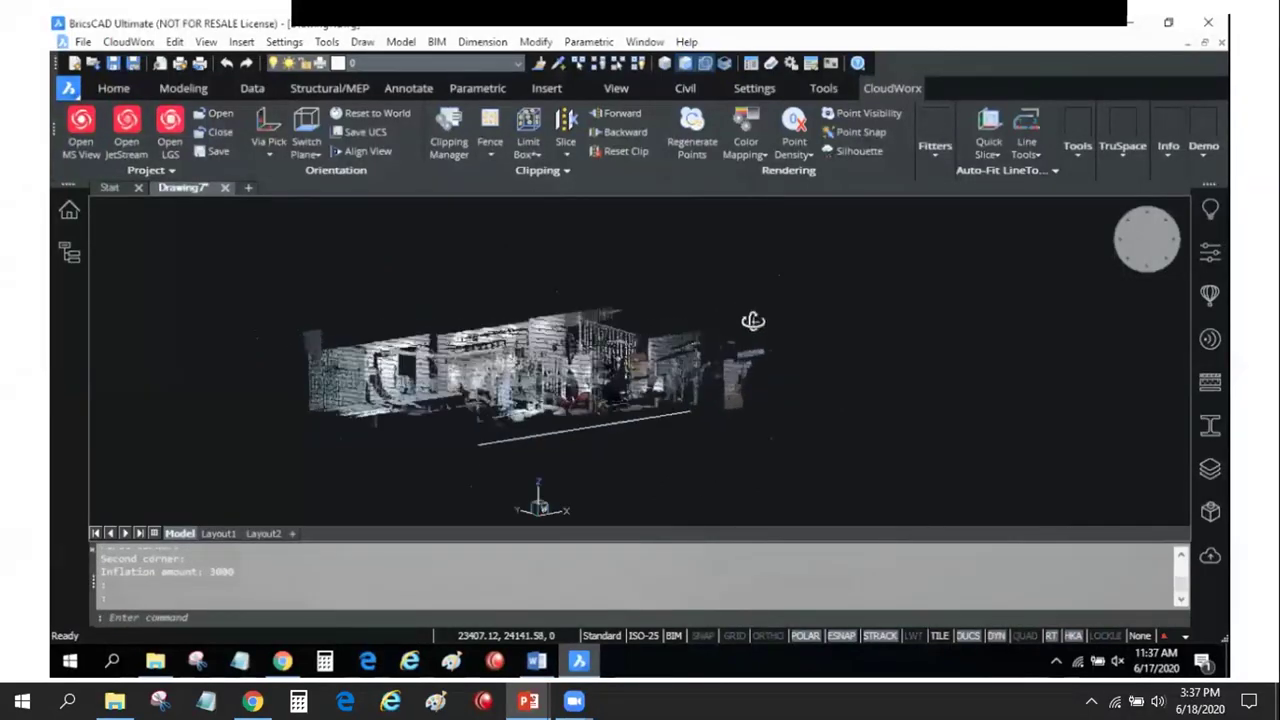
Delete the guide line and reset the clip so the full point cloud shows
{"action": "middle_click_drag", "start_coordinate": [753, 320], "coordinate": [766, 328], "text": "shift"}
{"action": "scroll", "coordinate": [634, 443], "scroll_direction": "up", "scroll_amount": 3}
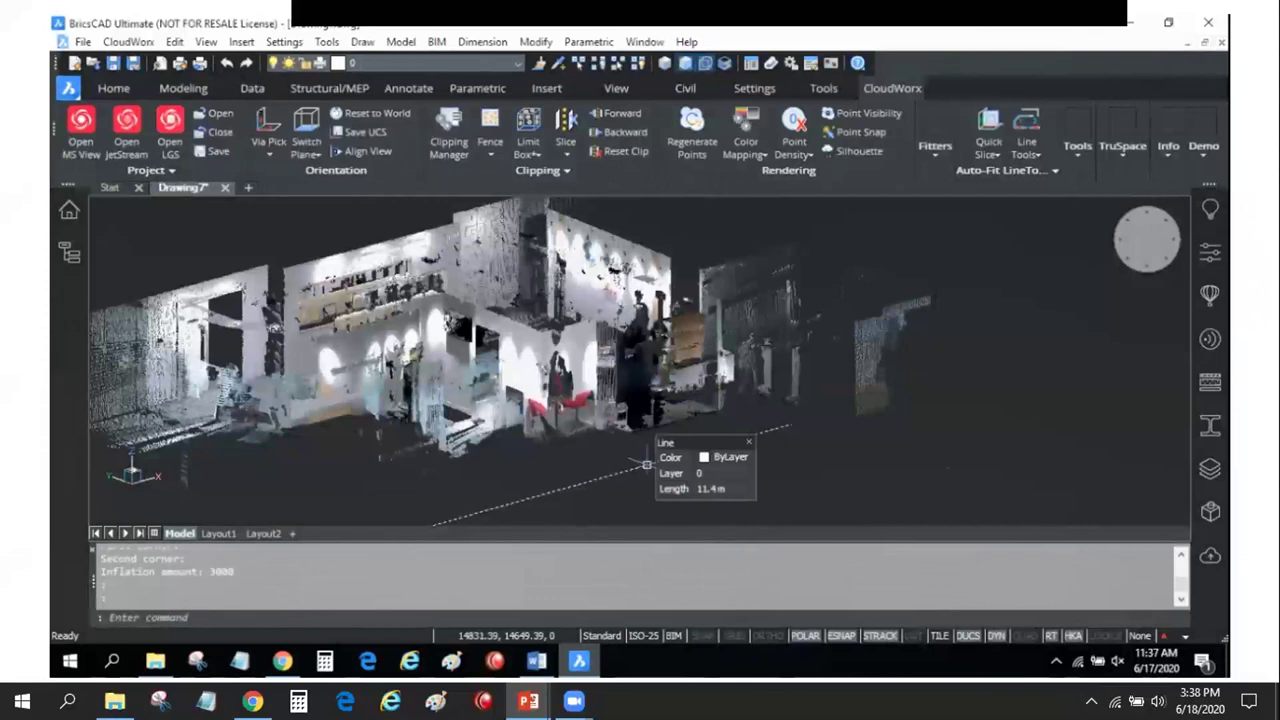
{"action": "left_click", "coordinate": [647, 465]}
{"action": "key", "text": "Delete"}
{"action": "left_click", "coordinate": [605, 152]}
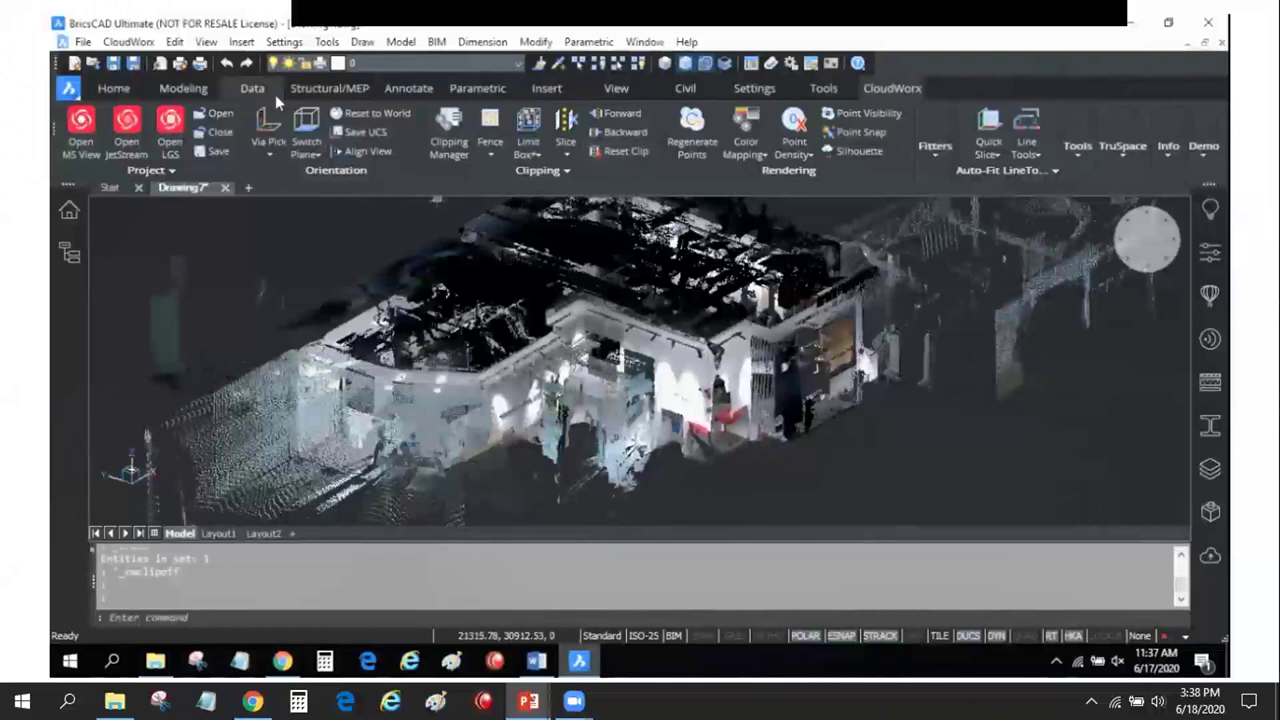
Attempt a redo, orbit the full cloud to a new angle, and start a new line
{"action": "left_click", "coordinate": [246, 63]}
{"action": "scroll", "coordinate": [890, 310], "scroll_direction": "down", "scroll_amount": 3}
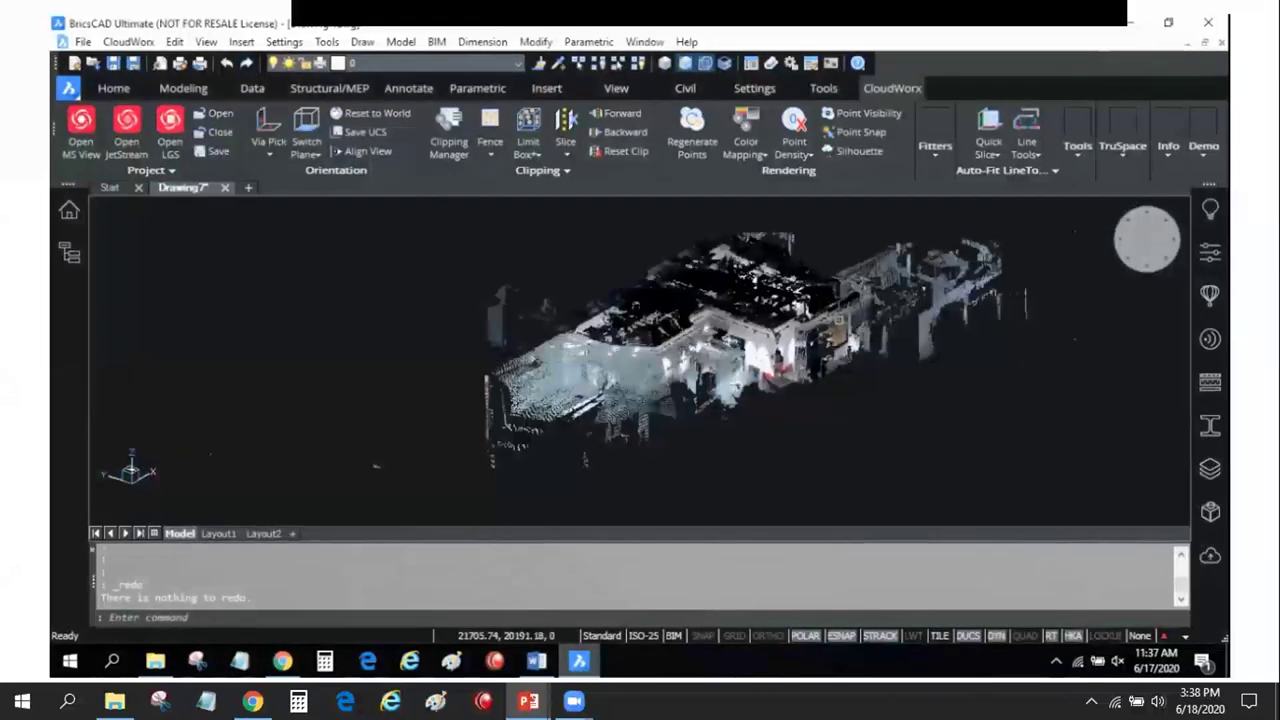
{"action": "mouse_move", "coordinate": [375, 465]}
{"action": "middle_mouse_down", "text": "shift"}
{"action": "mouse_move", "coordinate": [800, 406]}
{"action": "mouse_move", "coordinate": [567, 452]}
{"action": "middle_mouse_up", "text": "shift"}
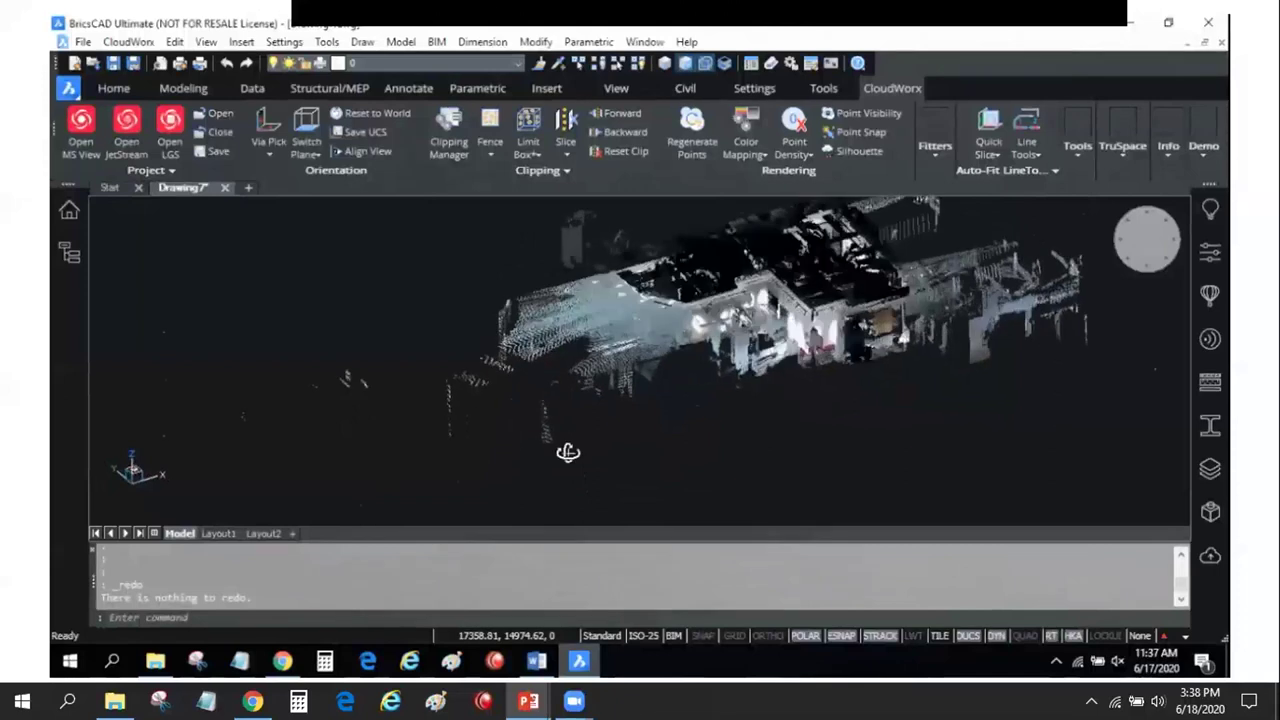
{"action": "type", "text": "l"}
{"action": "key", "text": "Return"}
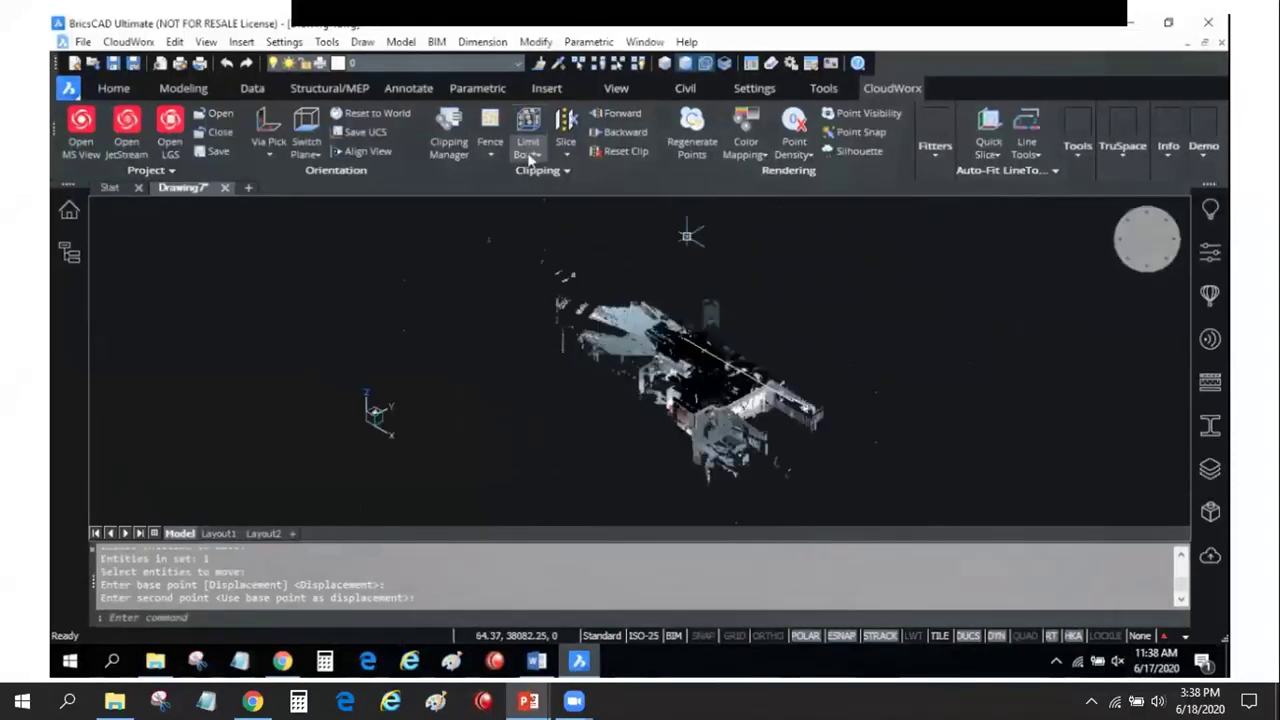
Clip the cloud to one room with a new two-point limit box inflated by 3000
{"action": "left_click", "coordinate": [528, 152]}
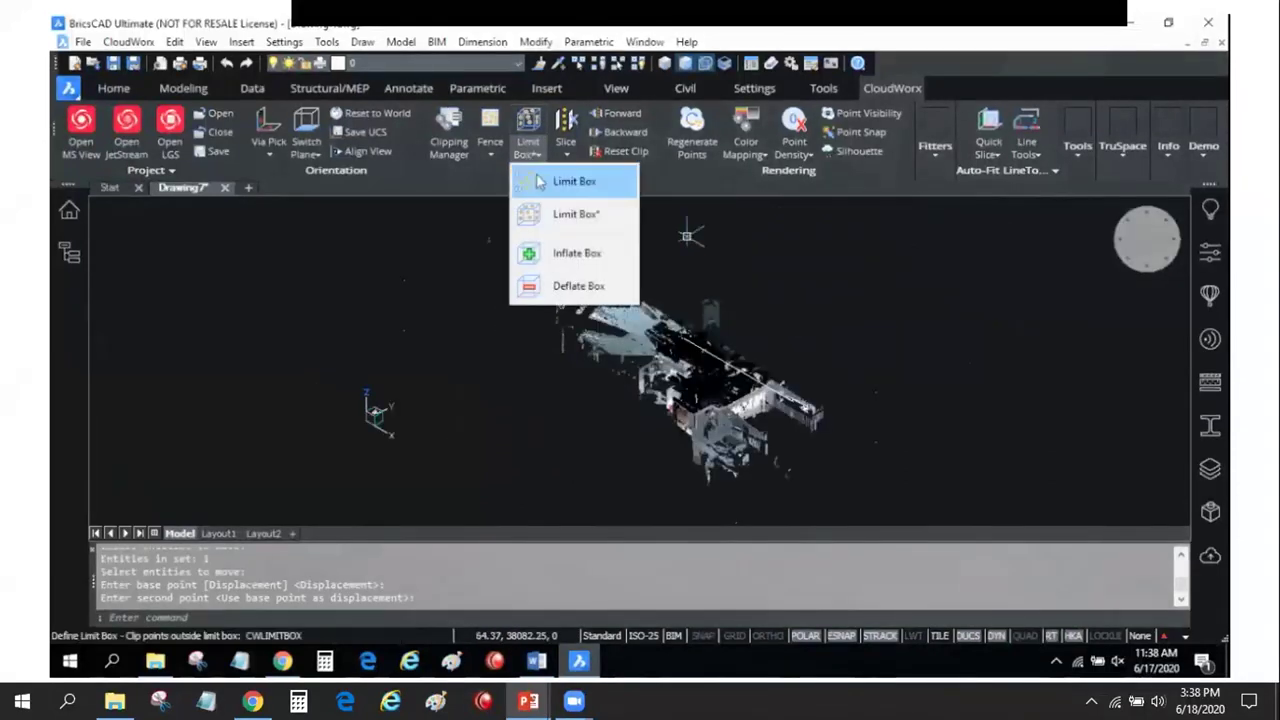
{"action": "left_click", "coordinate": [551, 214]}
{"action": "middle_click_drag", "start_coordinate": [768, 282], "coordinate": [817, 340], "text": "shift"}
{"action": "type", "text": "2p"}
{"action": "key", "text": "Return"}
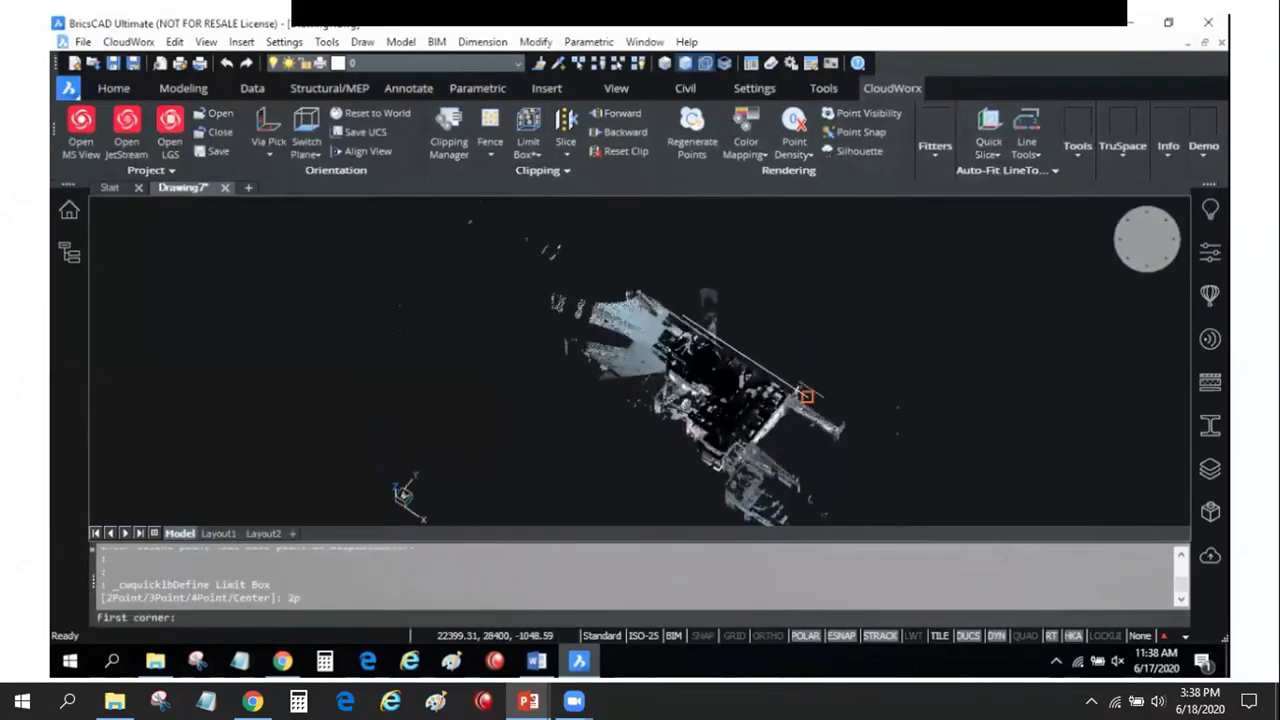
{"action": "left_click", "coordinate": [806, 396]}
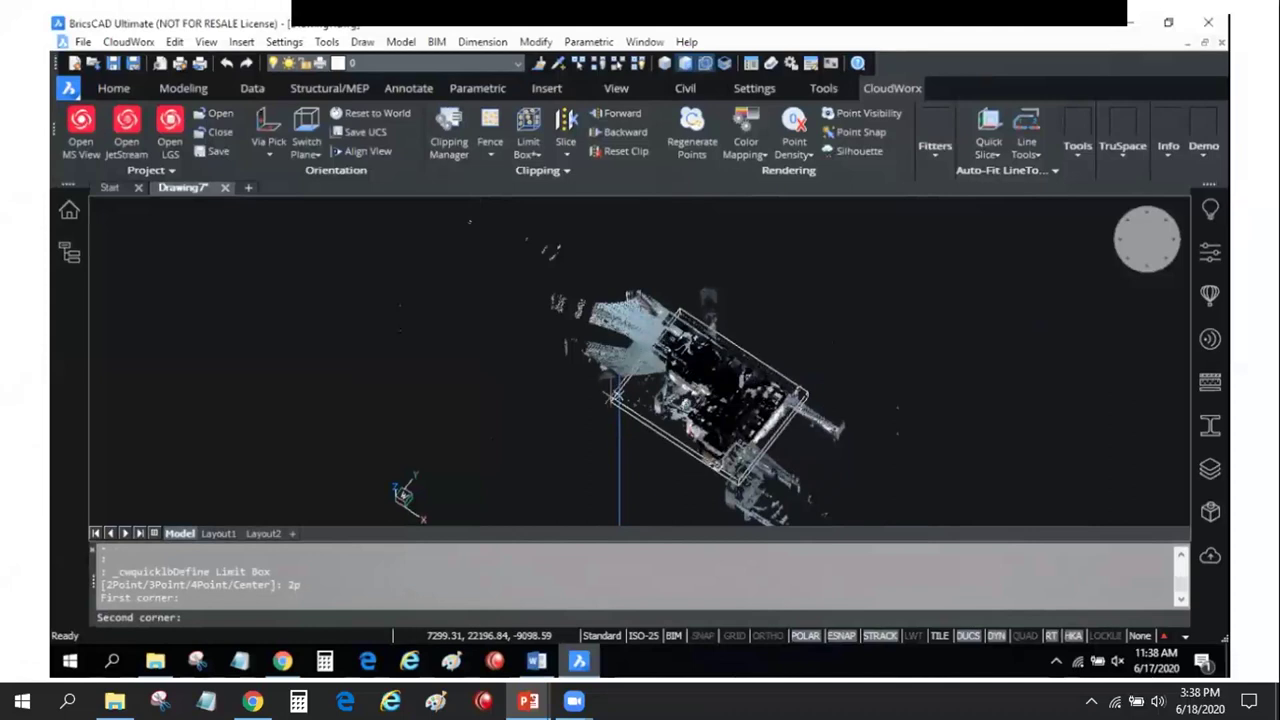
{"action": "middle_click_drag", "start_coordinate": [618, 395], "coordinate": [660, 380], "text": "shift"}
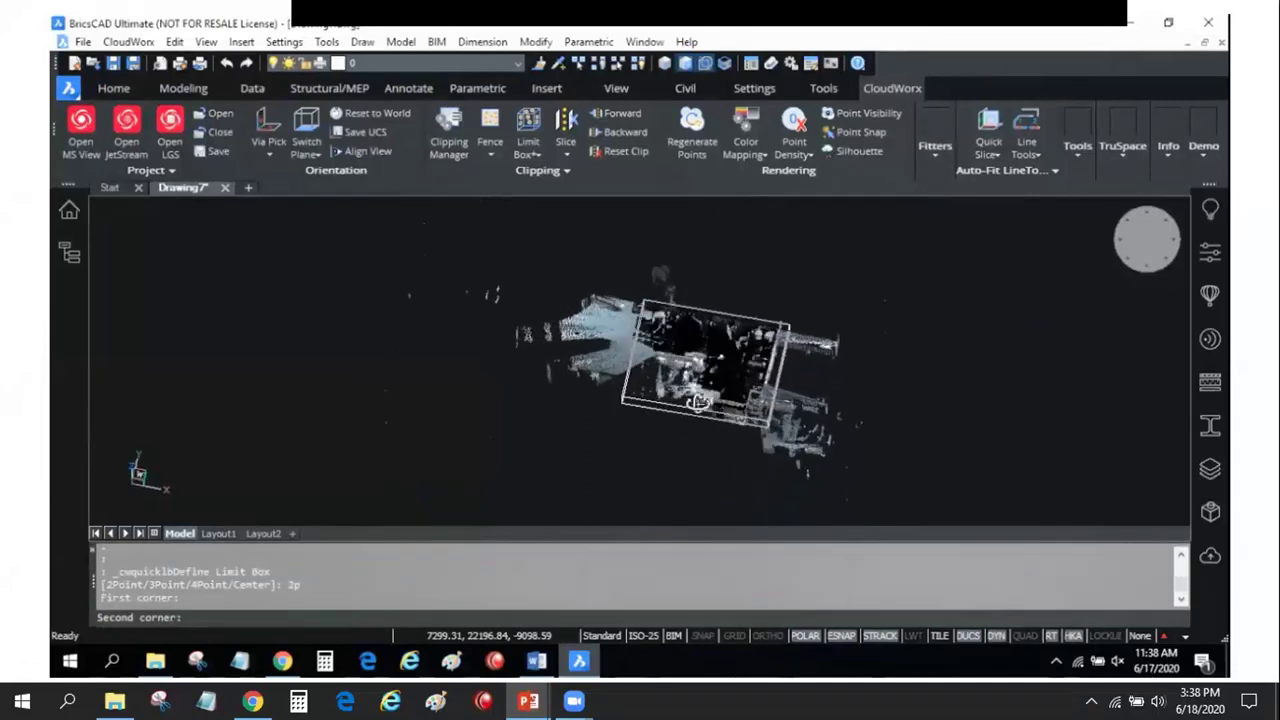
{"action": "left_click", "coordinate": [622, 393]}
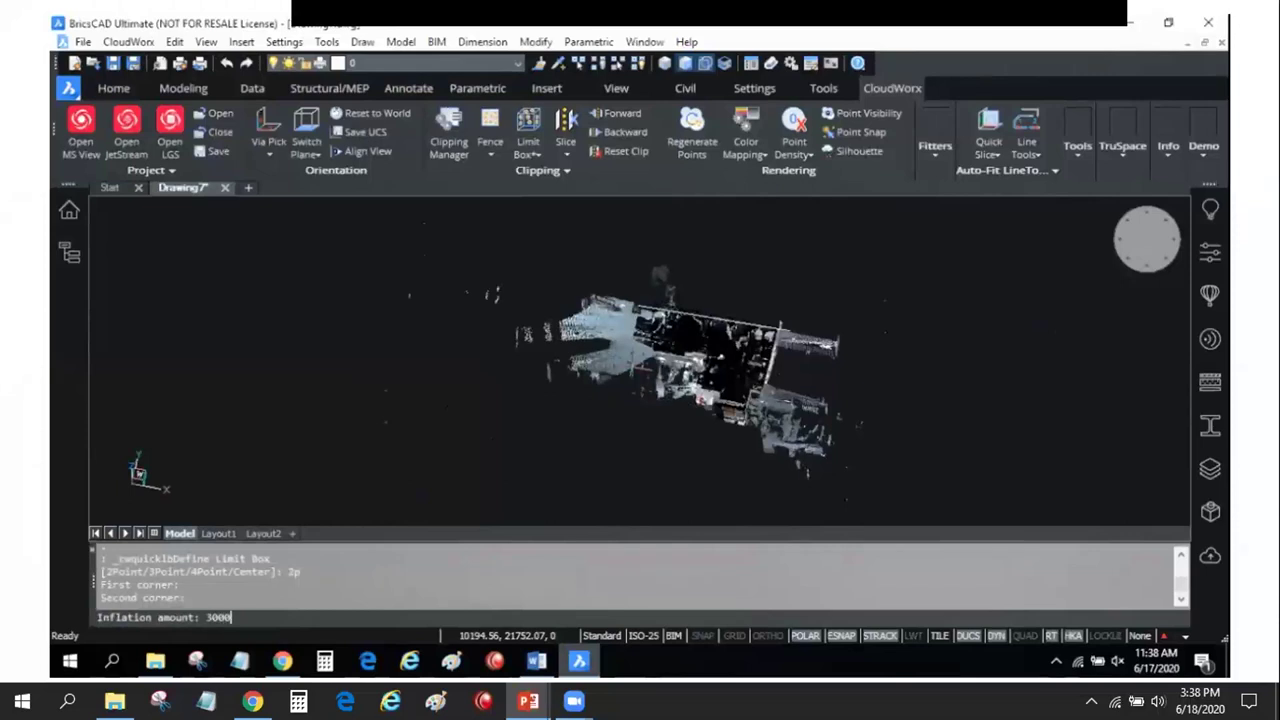
{"action": "key", "text": "Return"}
{"action": "mouse_move", "coordinate": [640, 380]}
{"action": "middle_mouse_down", "text": "shift"}
{"action": "mouse_move", "coordinate": [697, 320]}
{"action": "mouse_move", "coordinate": [454, 349]}
{"action": "middle_mouse_up", "text": "shift"}
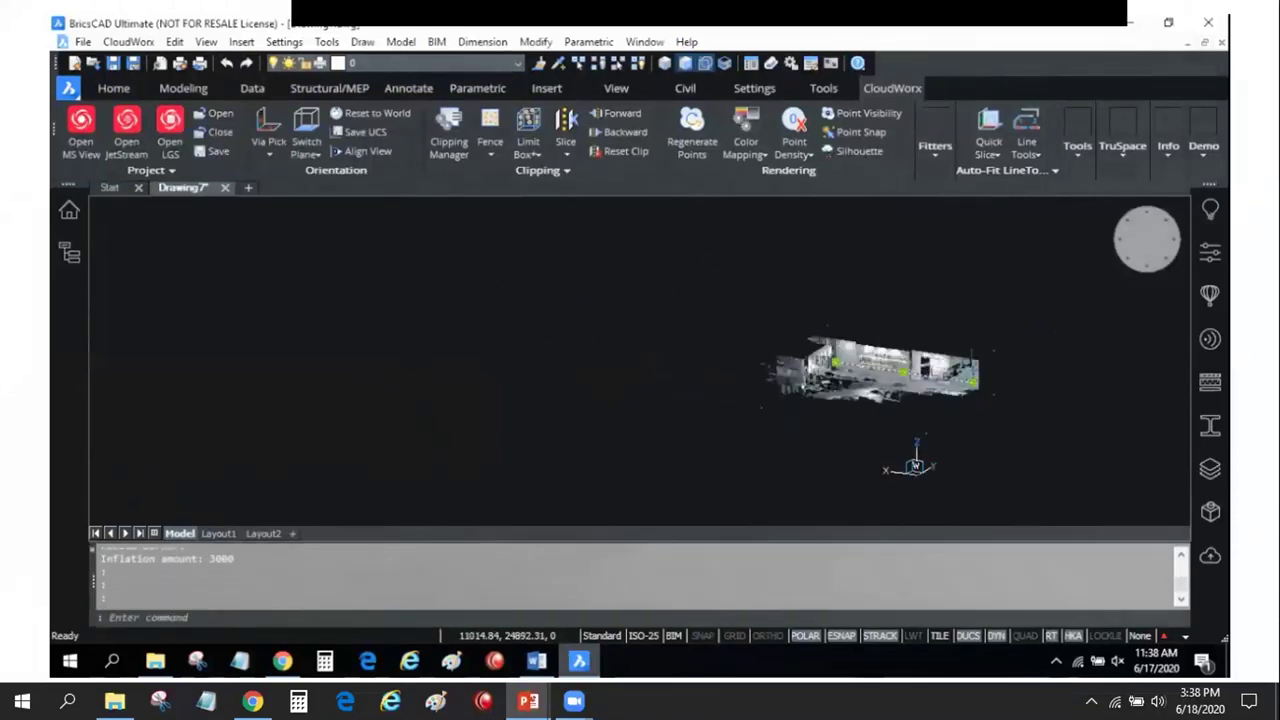
{"action": "mouse_move", "coordinate": [800, 345]}
{"action": "middle_mouse_down", "text": "shift"}
{"action": "mouse_move", "coordinate": [874, 423]}
{"action": "mouse_move", "coordinate": [1092, 407]}
{"action": "mouse_move", "coordinate": [1006, 371]}
{"action": "middle_mouse_up", "text": "shift"}
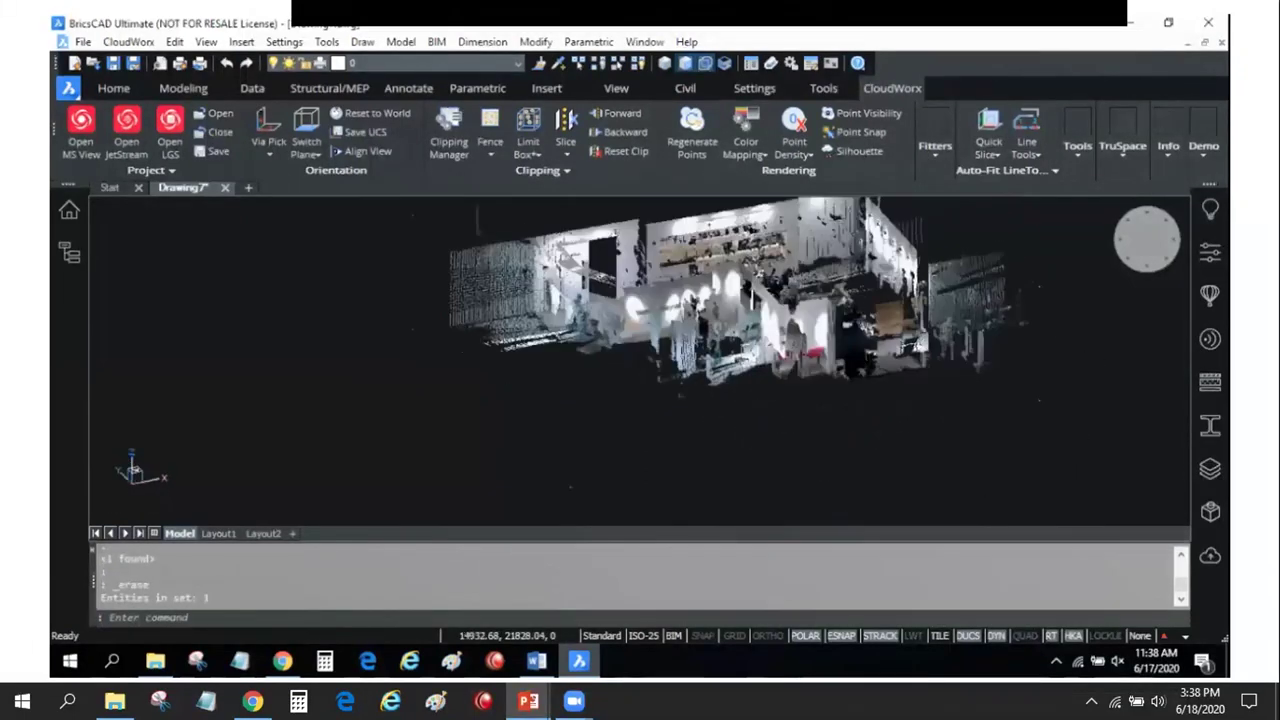
Start the Hide Outside fence clip, then bring up the Clipping Manager listing four limit boxes
{"action": "middle_click_drag", "start_coordinate": [570, 487], "coordinate": [640, 440], "text": "shift"}
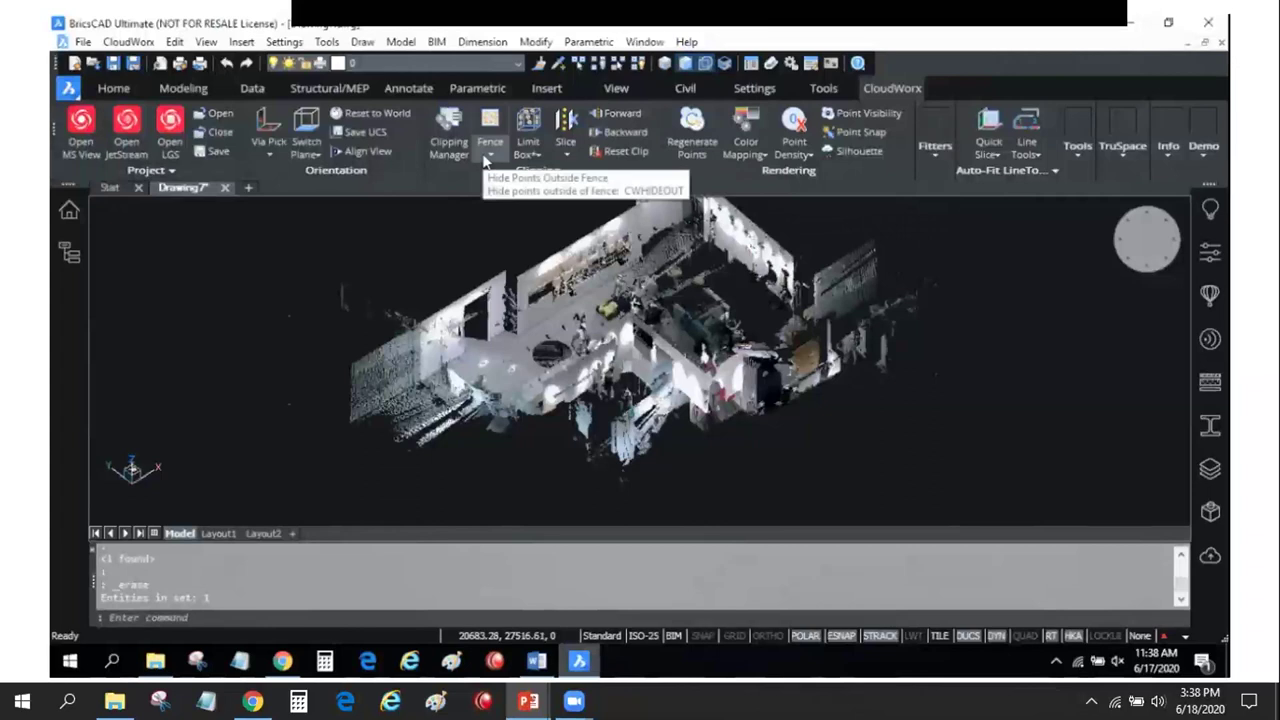
{"action": "left_click", "coordinate": [489, 154]}
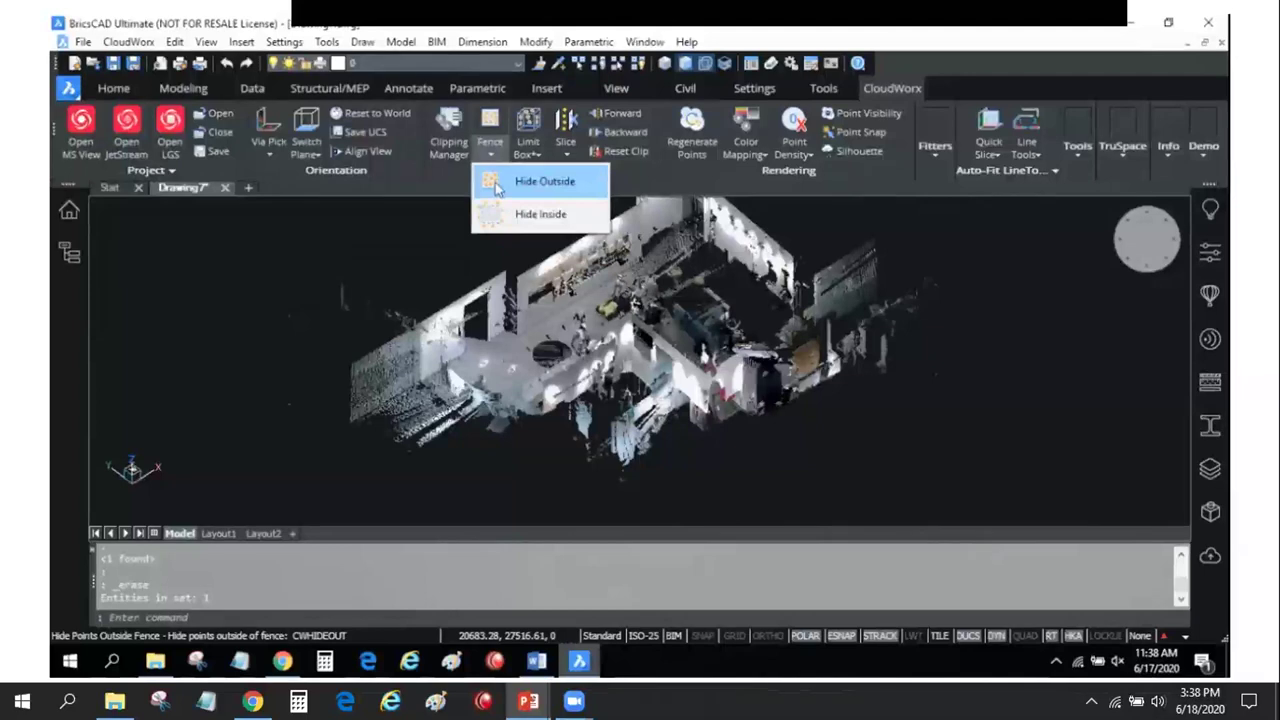
{"action": "left_click", "coordinate": [497, 184]}
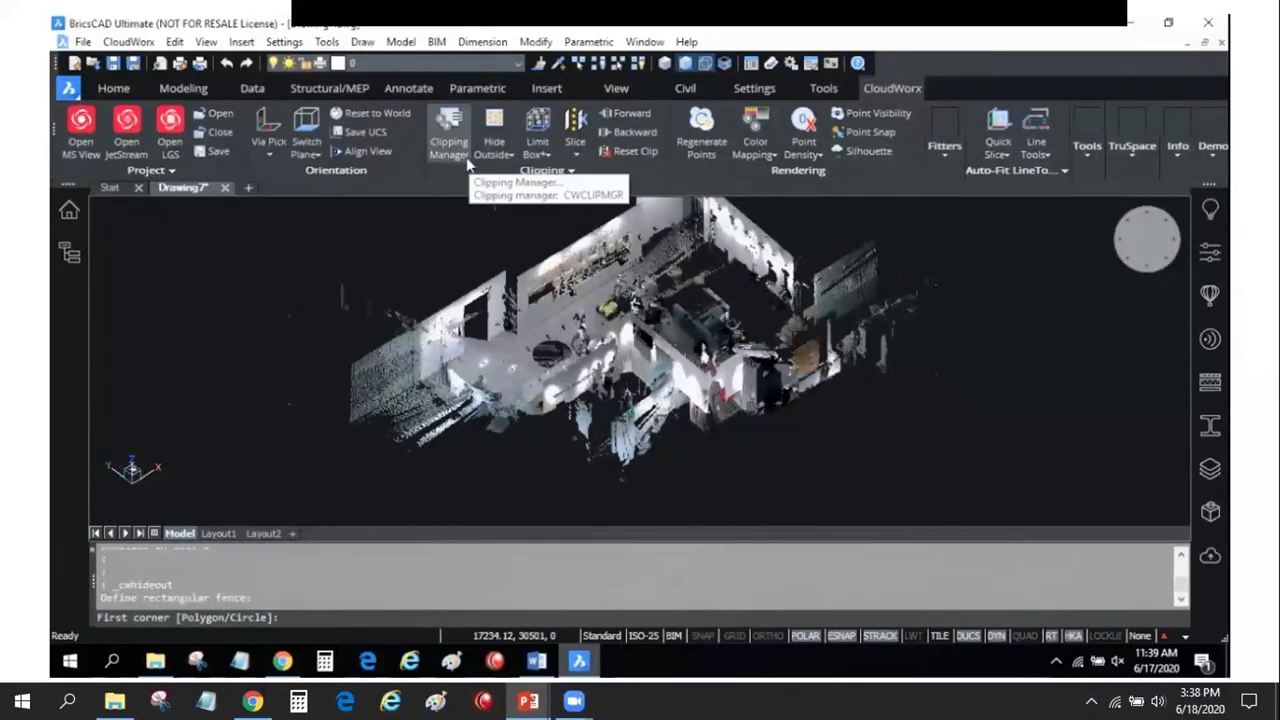
{"action": "left_click", "coordinate": [460, 152]}
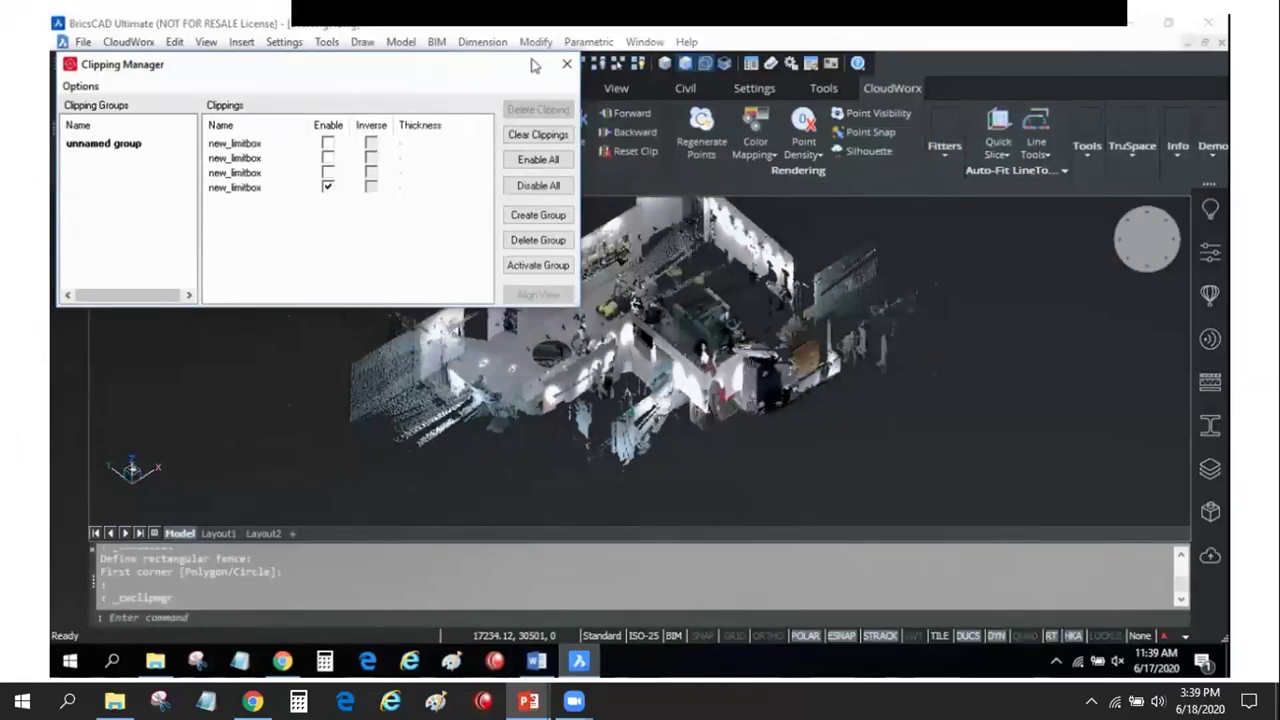
Close the Clipping Manager, then zoom in and orbit to a low side view of the walls
{"action": "left_click", "coordinate": [566, 64]}
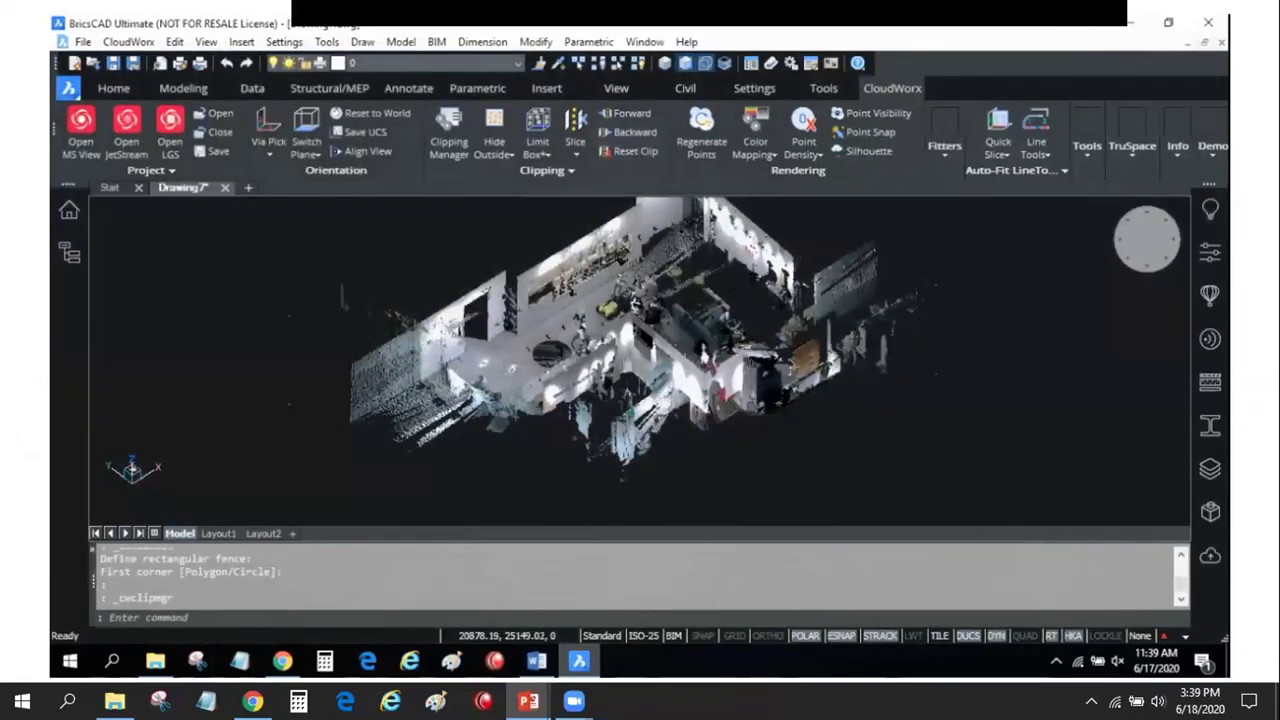
{"action": "scroll", "coordinate": [573, 355], "scroll_direction": "up", "scroll_amount": 5}
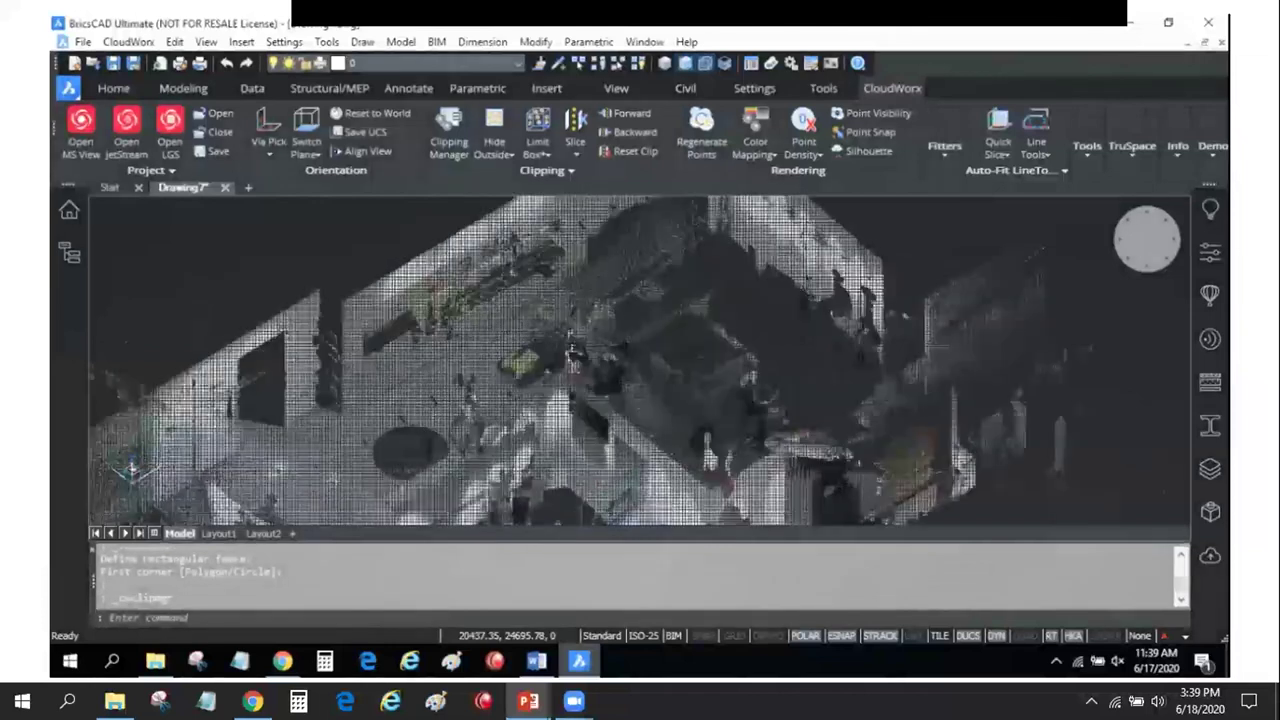
{"action": "mouse_move", "coordinate": [573, 355]}
{"action": "middle_mouse_down", "text": "shift"}
{"action": "mouse_move", "coordinate": [437, 314]}
{"action": "mouse_move", "coordinate": [806, 357]}
{"action": "mouse_move", "coordinate": [643, 373]}
{"action": "mouse_move", "coordinate": [700, 374]}
{"action": "mouse_move", "coordinate": [689, 381]}
{"action": "mouse_move", "coordinate": [740, 300]}
{"action": "middle_mouse_up", "text": "shift"}
Turn point density off, then try High and Medium density, panning the room into view
{"action": "left_click", "coordinate": [803, 145]}
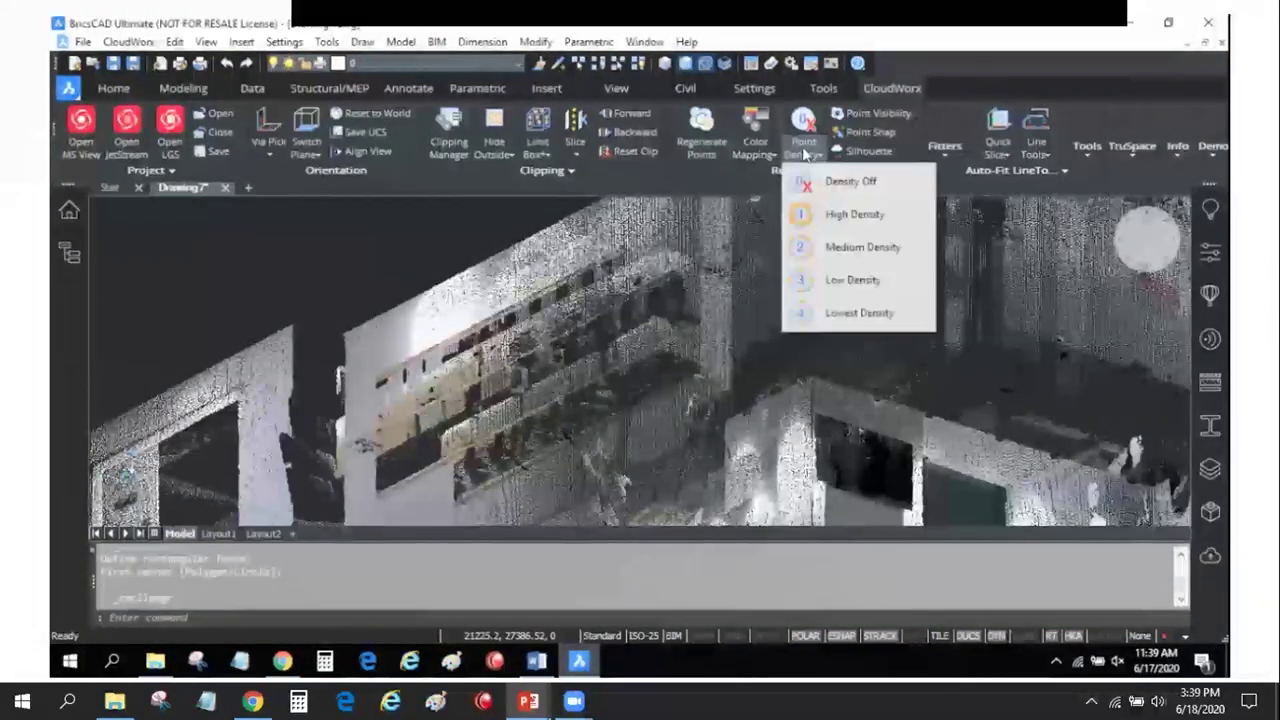
{"action": "left_click", "coordinate": [813, 184]}
{"action": "left_click", "coordinate": [801, 155]}
{"action": "left_click", "coordinate": [818, 214]}
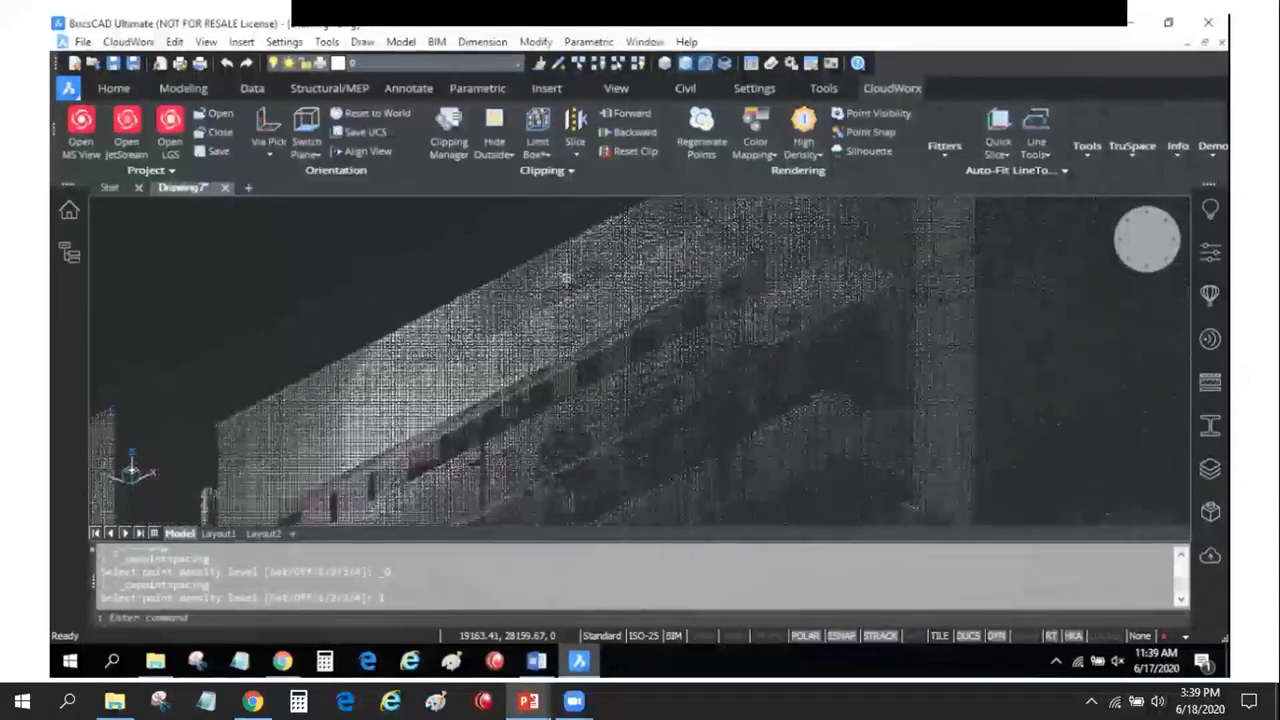
{"action": "left_click", "coordinate": [805, 140]}
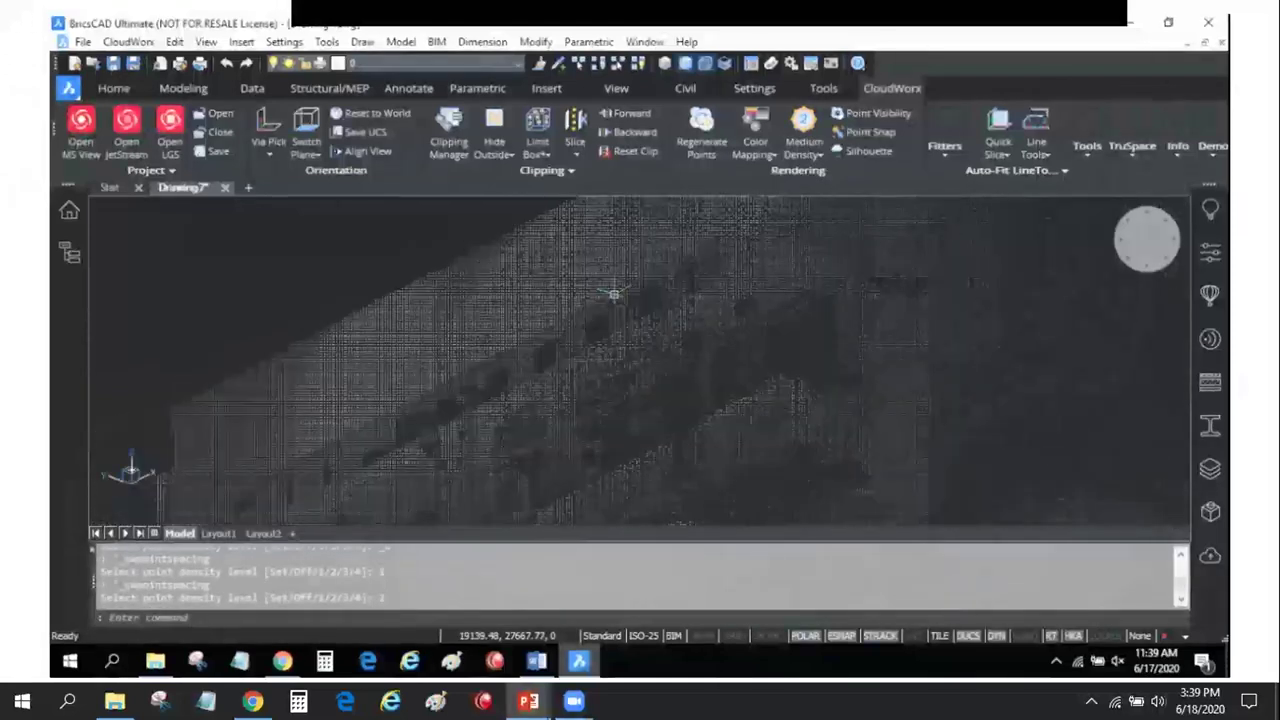
{"action": "scroll", "coordinate": [614, 293], "scroll_direction": "down", "scroll_amount": 3}
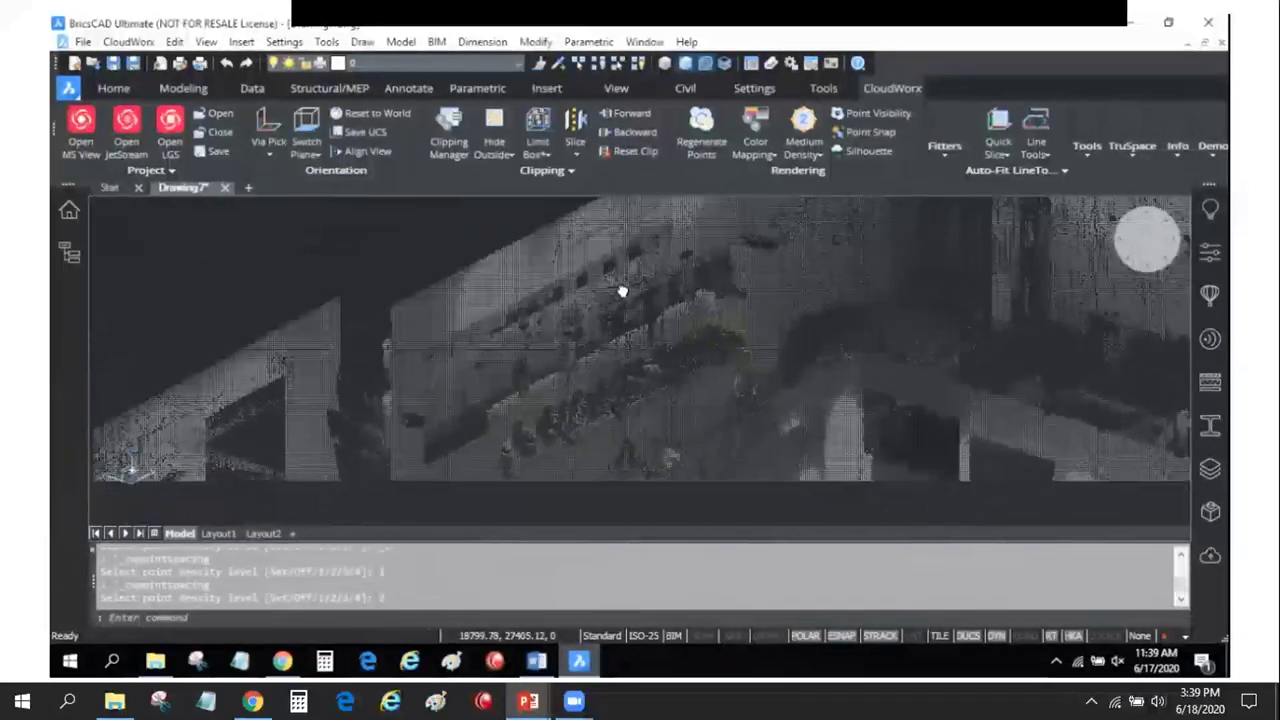
{"action": "middle_click_drag", "start_coordinate": [632, 270], "coordinate": [628, 320]}
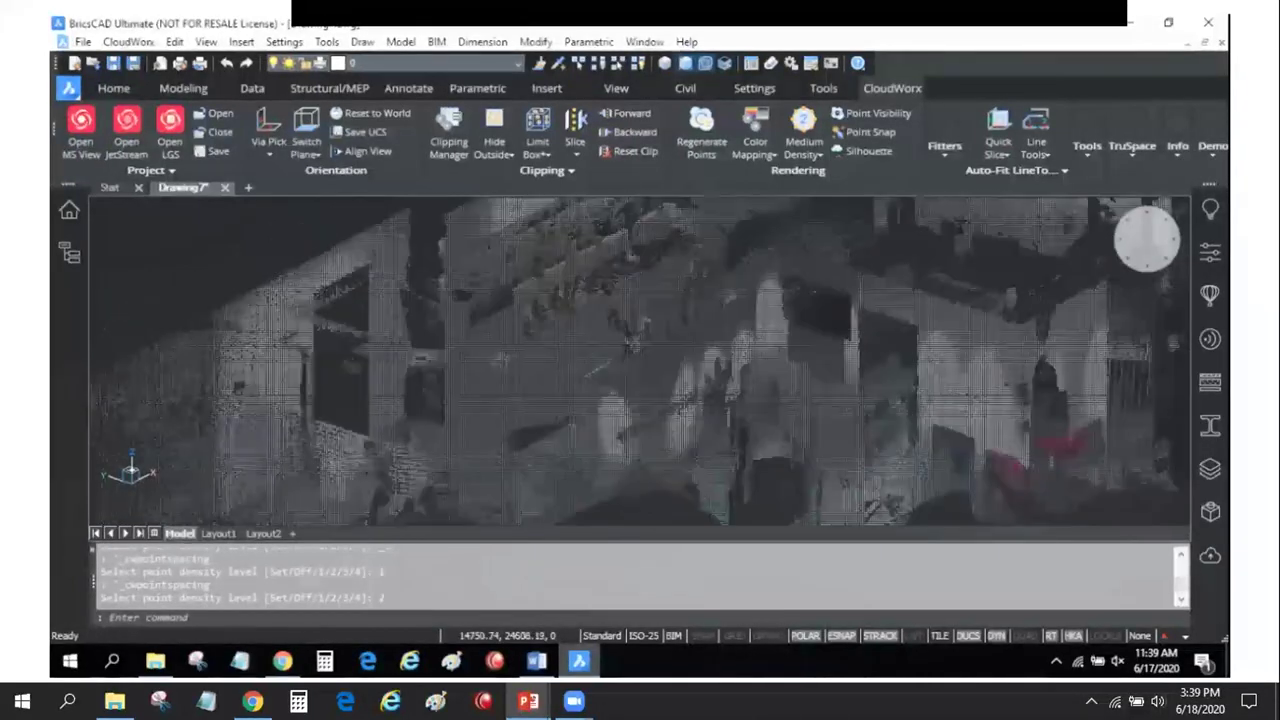
{"action": "middle_click_drag", "start_coordinate": [624, 330], "coordinate": [618, 386]}
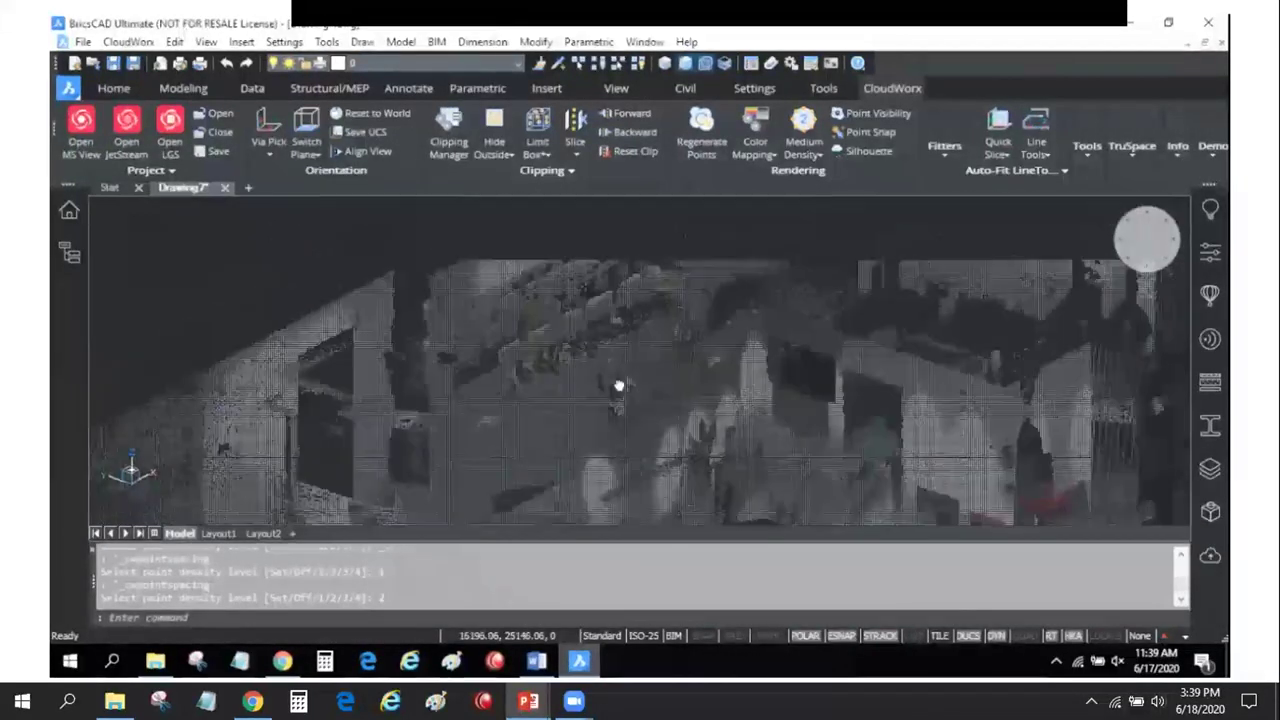
Try Low and Lowest density, then switch density reduction off for full detail
{"action": "left_click", "coordinate": [803, 148]}
{"action": "left_click", "coordinate": [811, 286]}
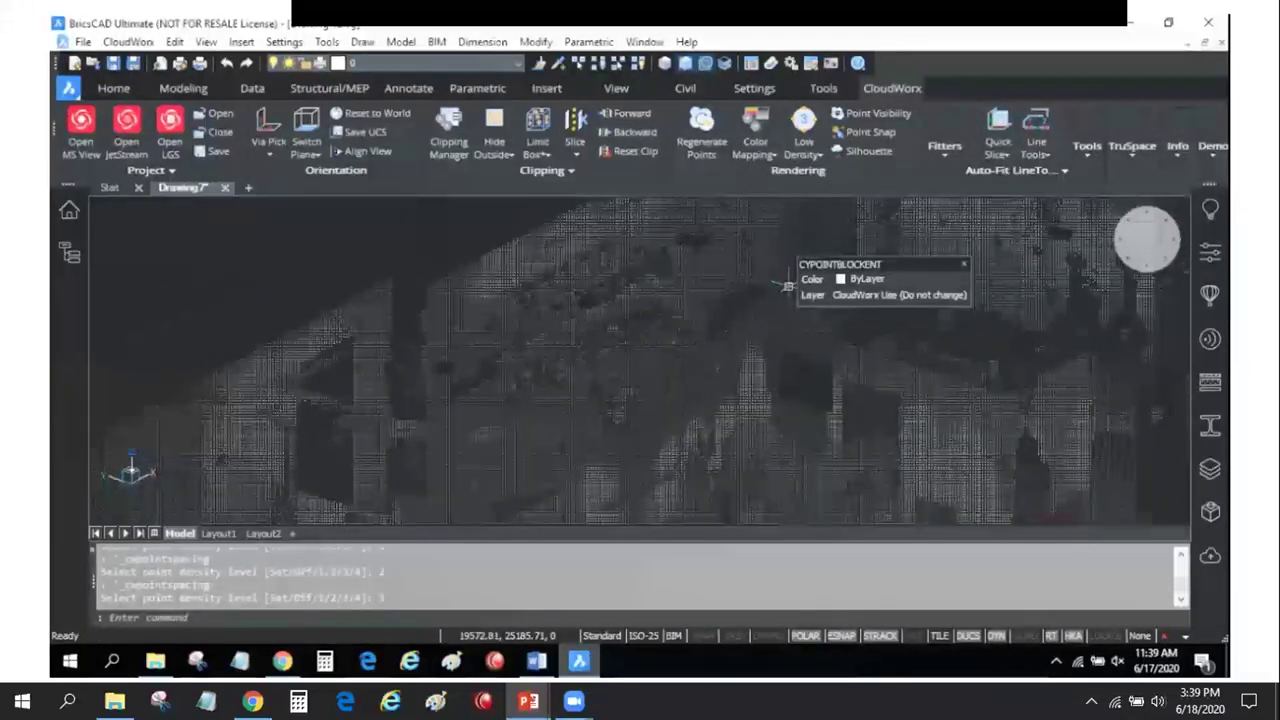
{"action": "left_click", "coordinate": [803, 148]}
{"action": "left_click", "coordinate": [859, 313]}
{"action": "left_click", "coordinate": [806, 150]}
{"action": "left_click", "coordinate": [810, 181]}
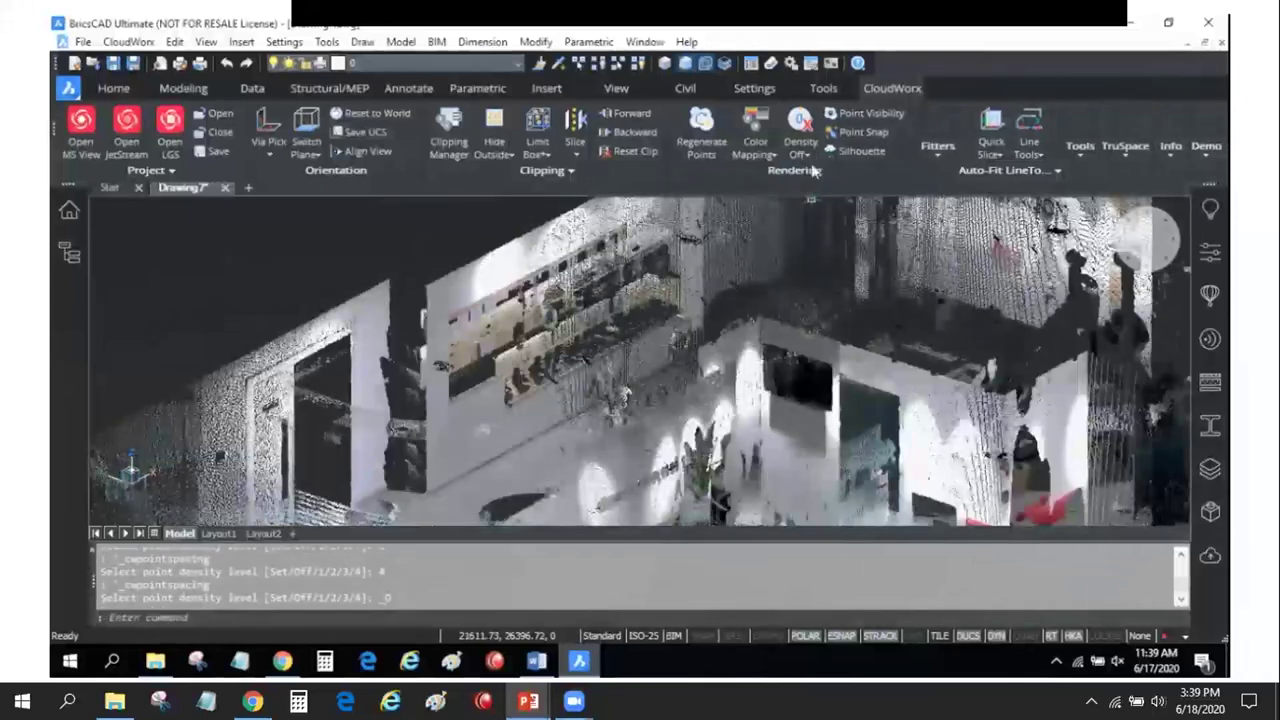
Toggle the point cloud's visibility several times until it is shown again
{"action": "left_click", "coordinate": [843, 121]}
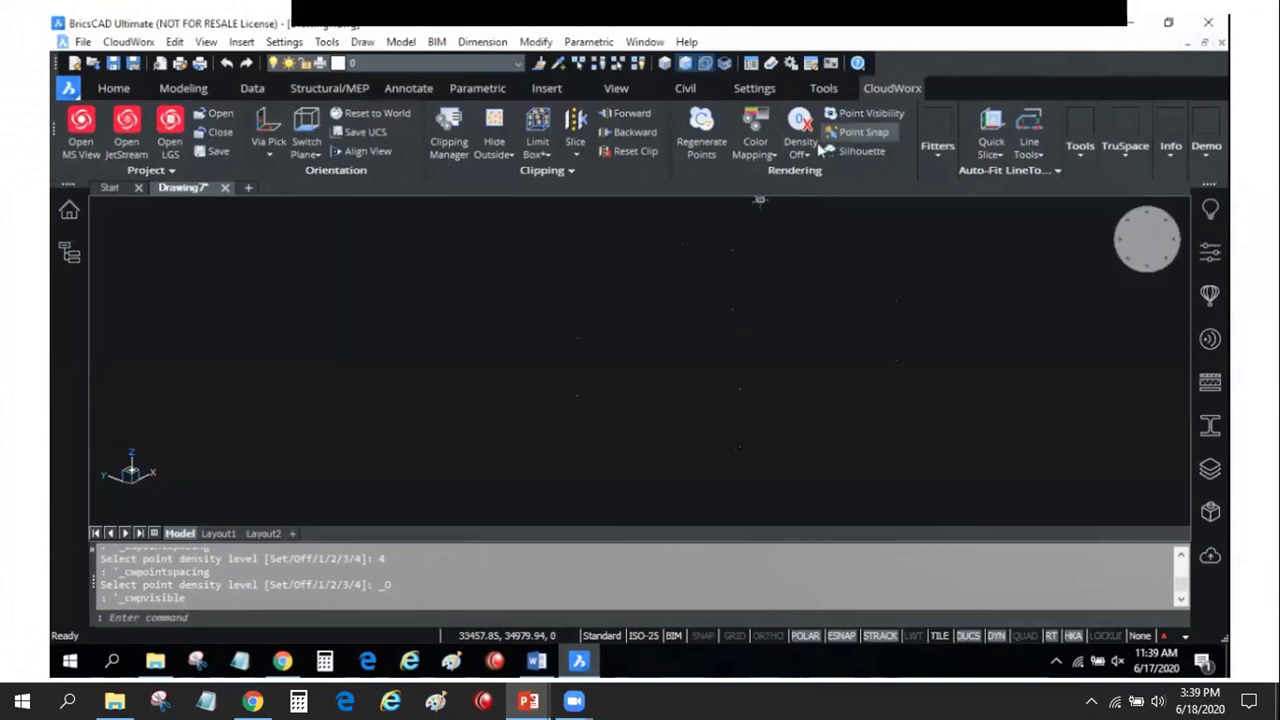
{"action": "left_click", "coordinate": [842, 118]}
{"action": "left_click", "coordinate": [843, 120]}
{"action": "left_click", "coordinate": [843, 121]}
{"action": "left_click", "coordinate": [844, 122]}
Zoom in and orbit to a lower, frontal view of the building
{"action": "scroll", "coordinate": [548, 293], "scroll_direction": "up", "scroll_amount": 2}
{"action": "scroll", "coordinate": [548, 293], "scroll_direction": "up", "scroll_amount": 2}
{"action": "scroll", "coordinate": [548, 293], "scroll_direction": "up", "scroll_amount": 2}
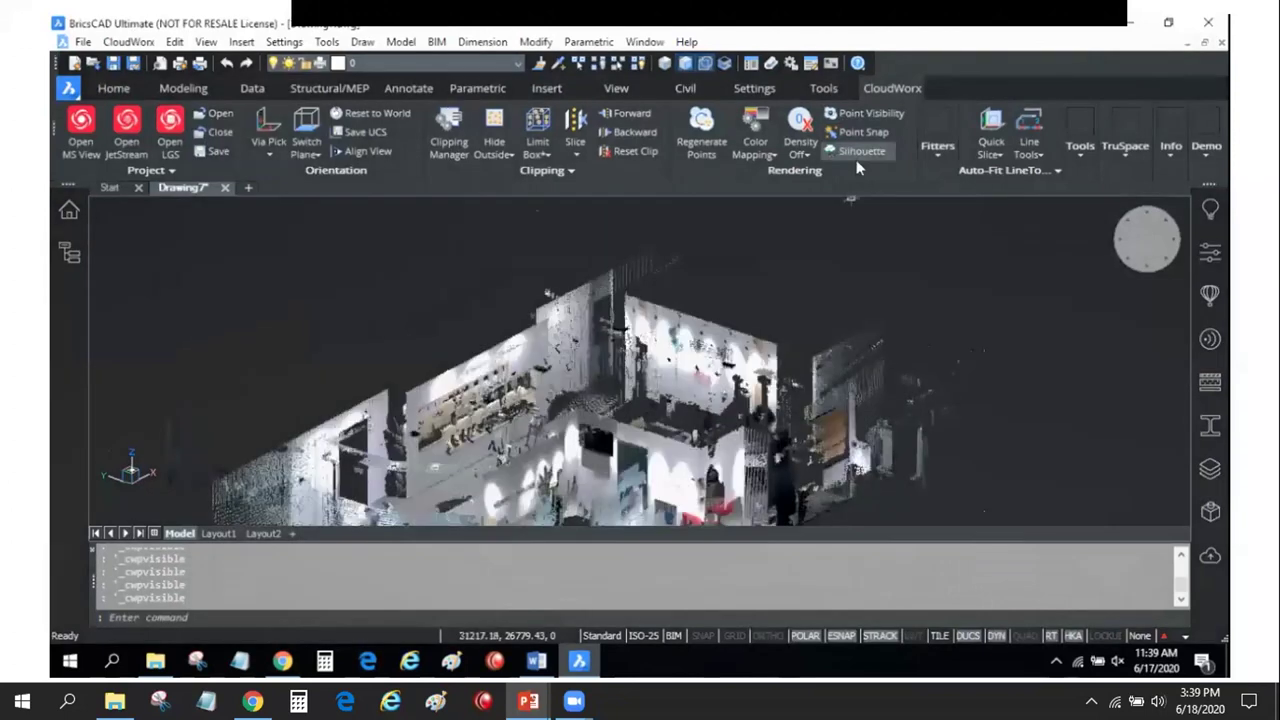
{"action": "middle_click_drag", "start_coordinate": [850, 240], "coordinate": [660, 285], "text": "shift"}
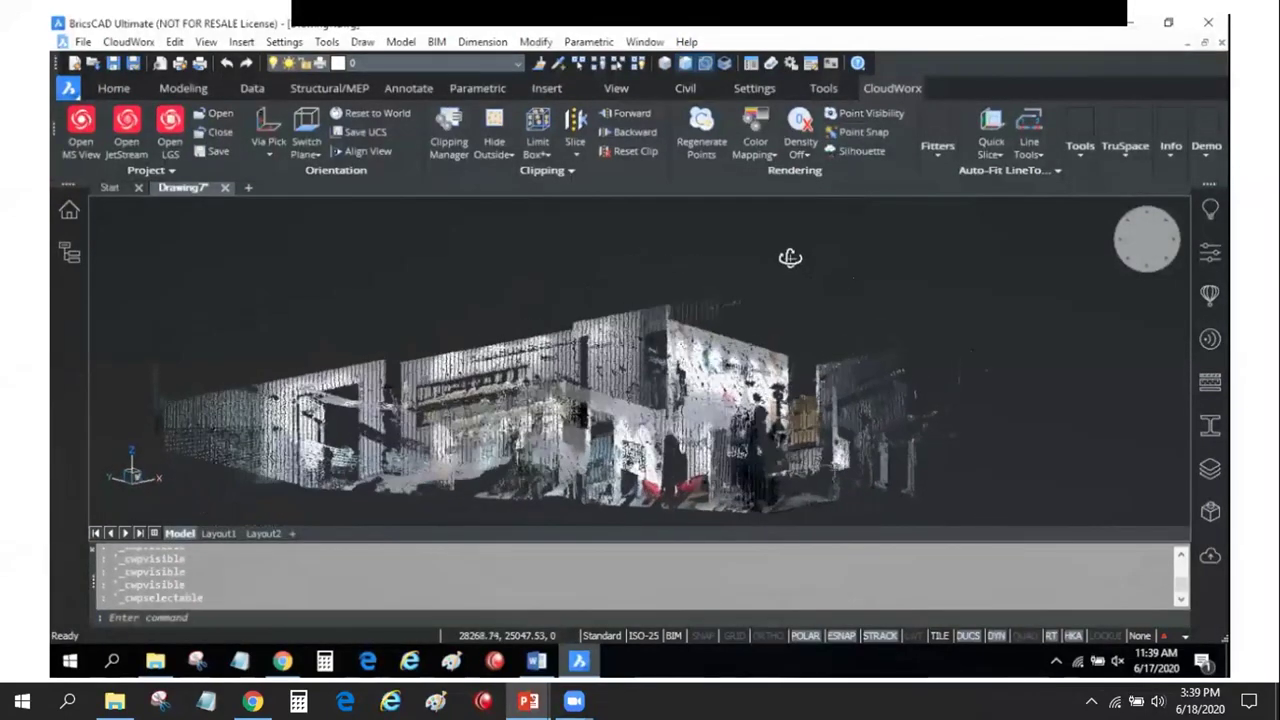
{"action": "scroll", "coordinate": [660, 285], "scroll_direction": "down", "scroll_amount": 2}
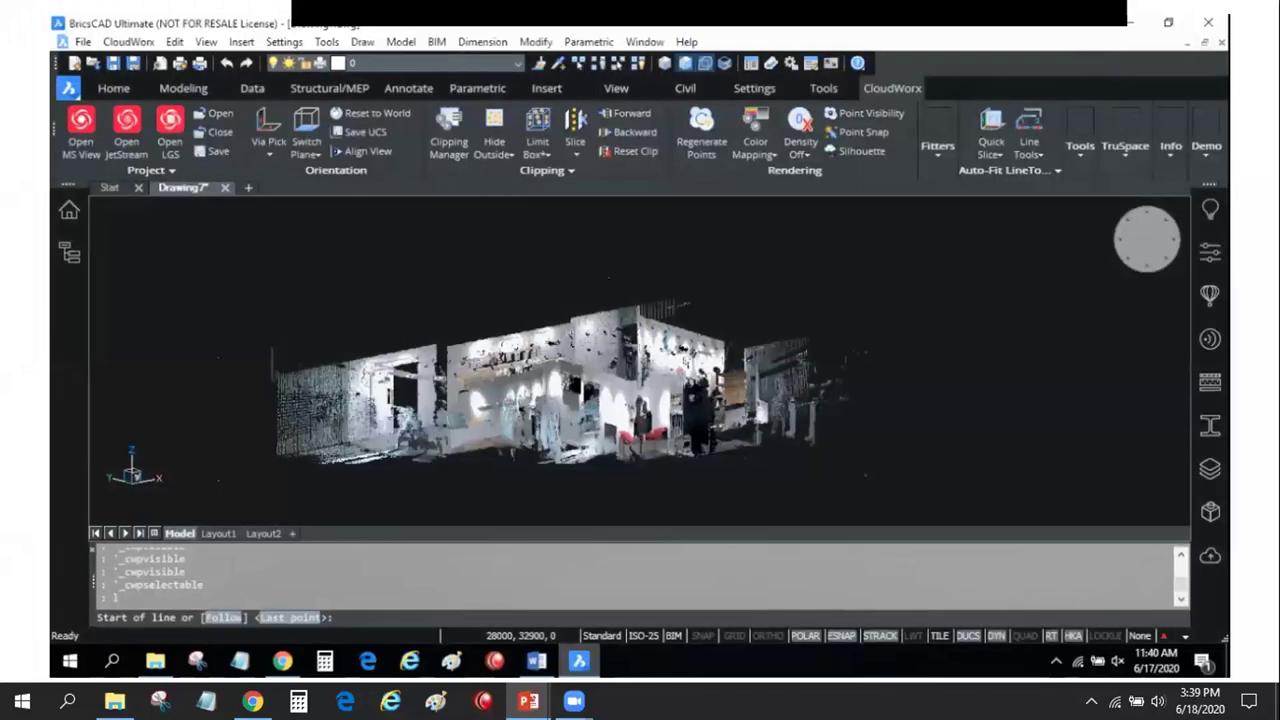
{"action": "scroll", "coordinate": [640, 380], "scroll_direction": "up", "scroll_amount": 5}
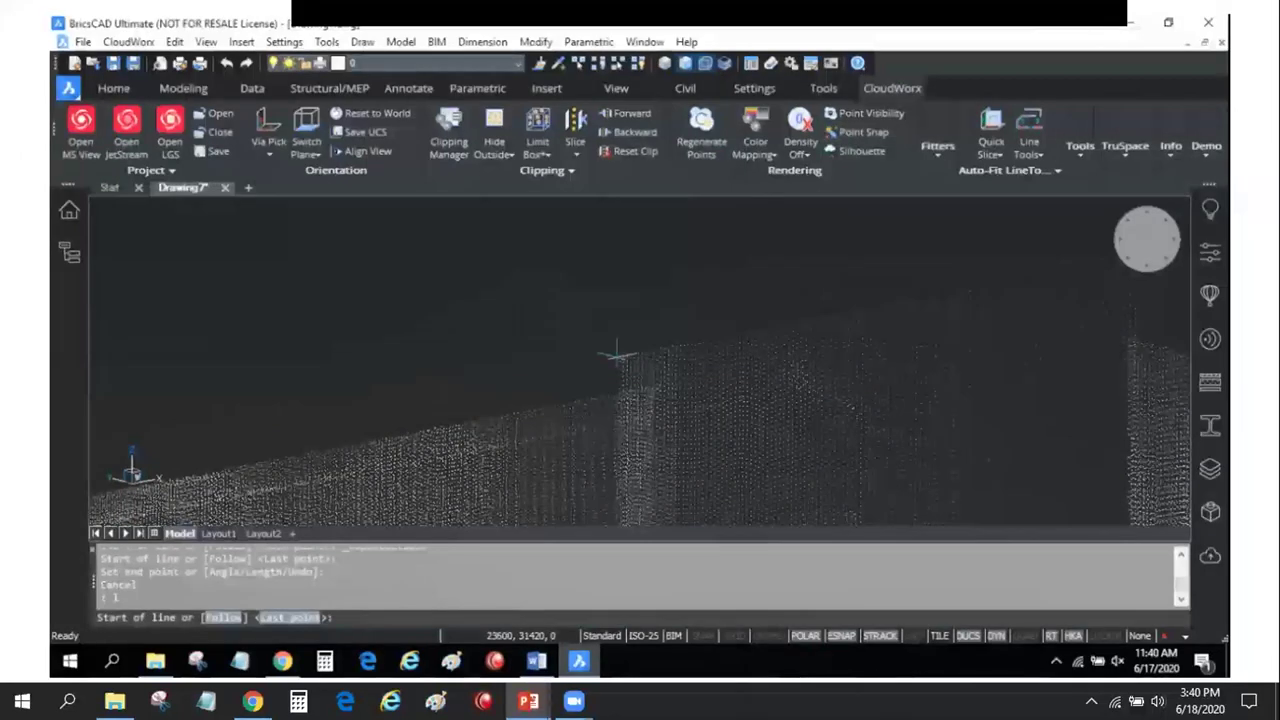
Make cloud points selectable and trace a line from the wall's top corner to the far wall top
{"action": "left_click", "coordinate": [225, 618]}
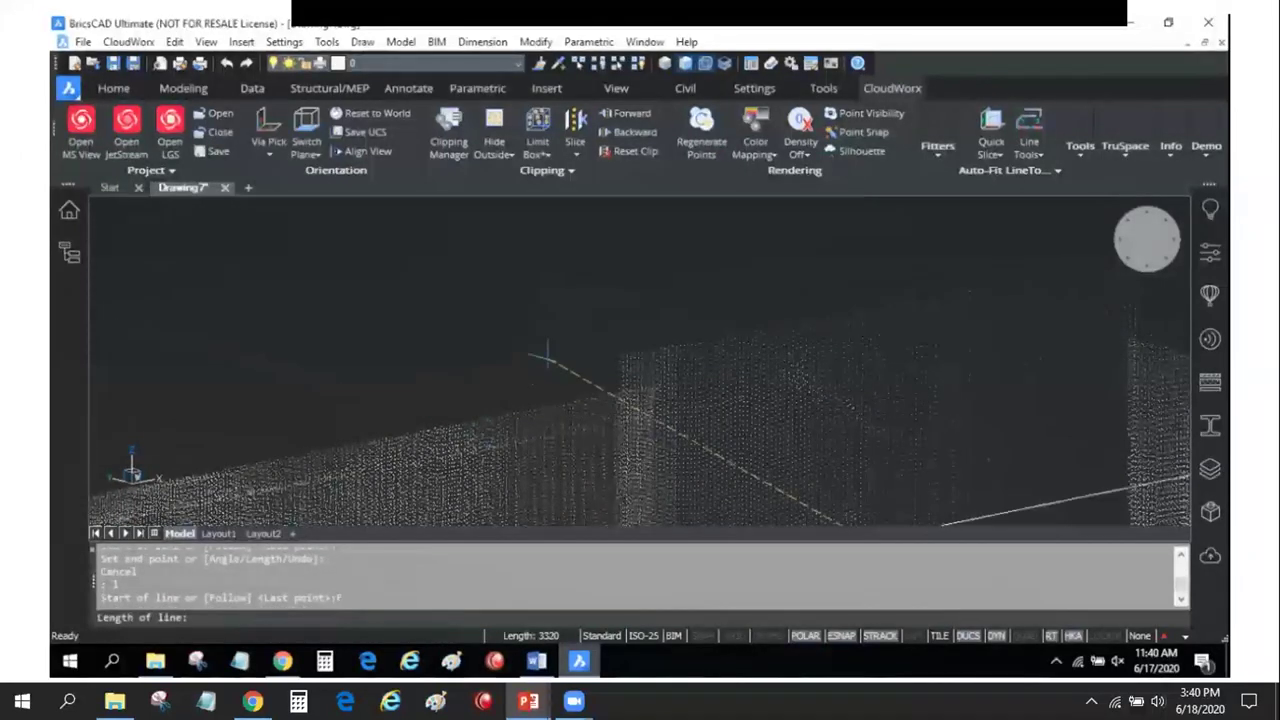
{"action": "key", "text": "Escape"}
{"action": "left_click", "coordinate": [855, 132]}
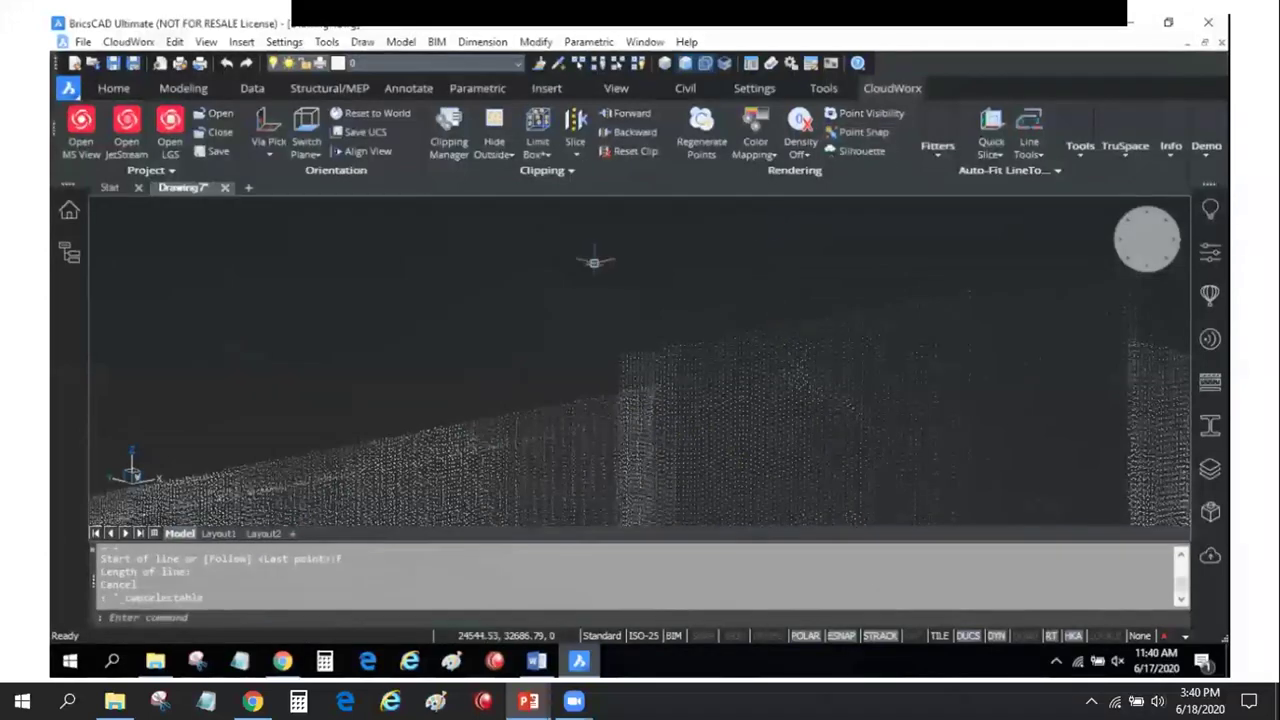
{"action": "type", "text": "L"}
{"action": "key", "text": "Return"}
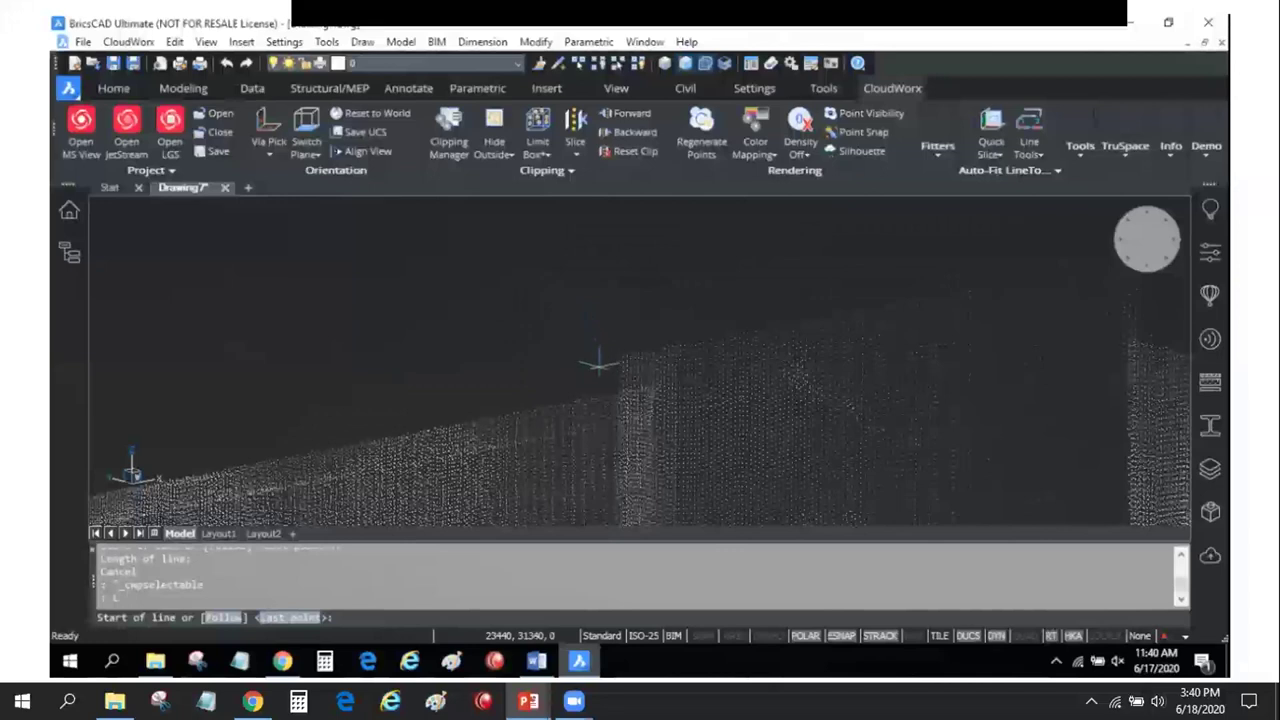
{"action": "middle_click_drag", "start_coordinate": [612, 368], "coordinate": [550, 320]}
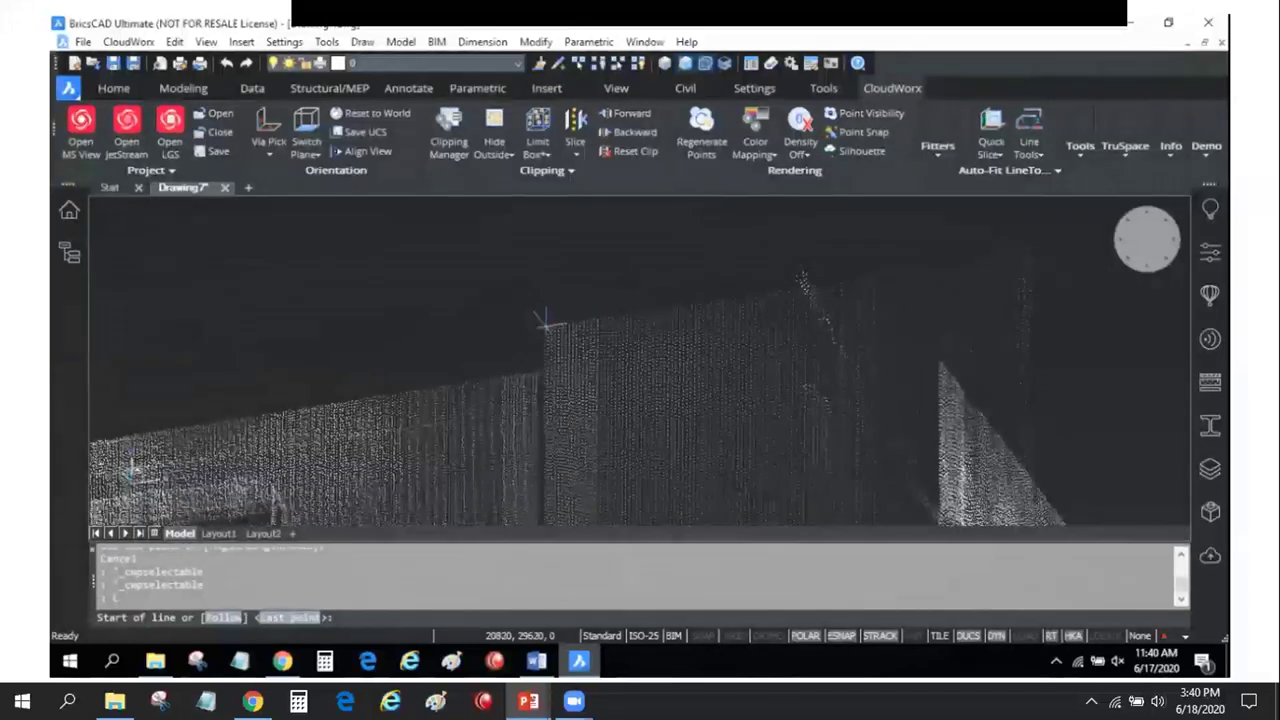
{"action": "left_click", "coordinate": [540, 318]}
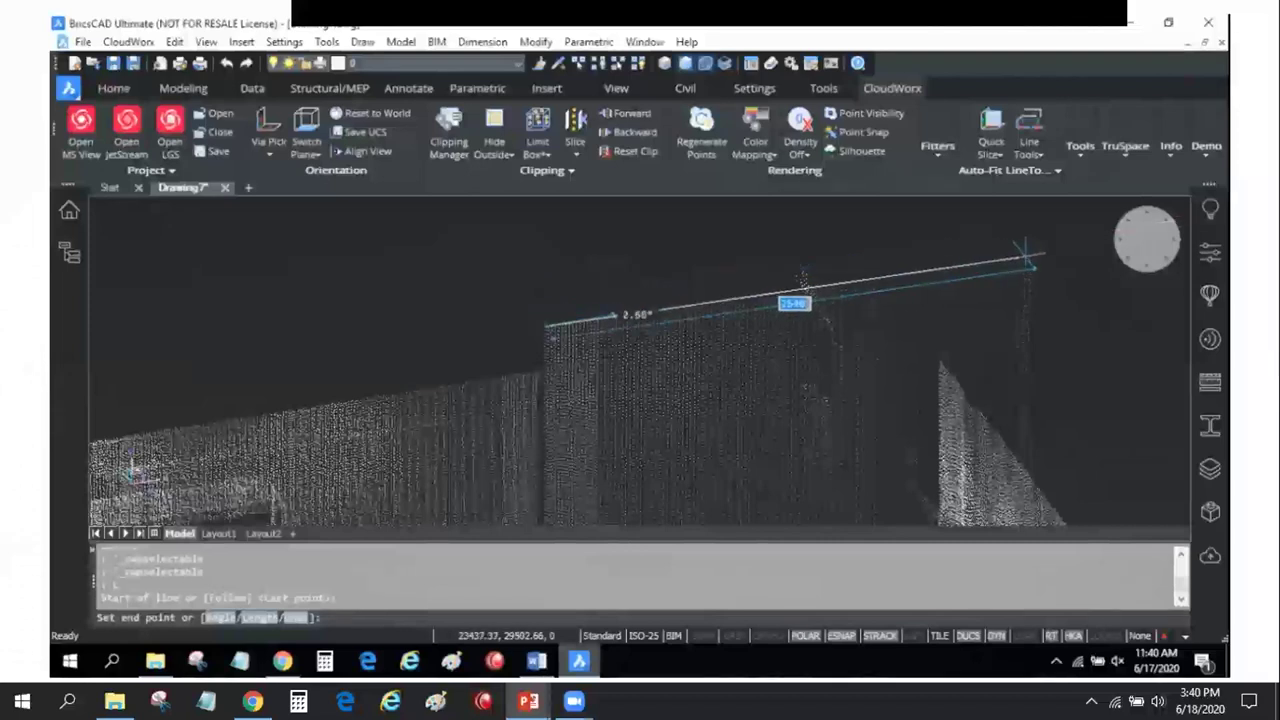
{"action": "left_click", "coordinate": [1027, 247]}
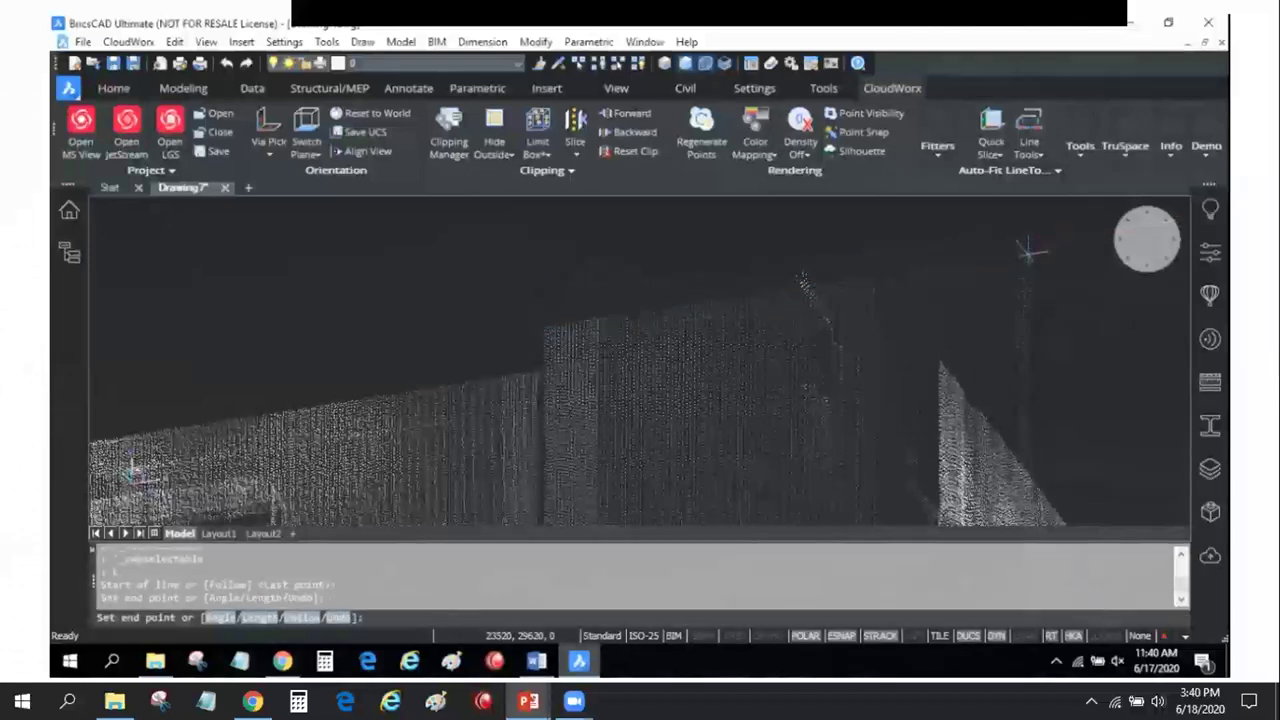
{"action": "key", "text": "Return"}
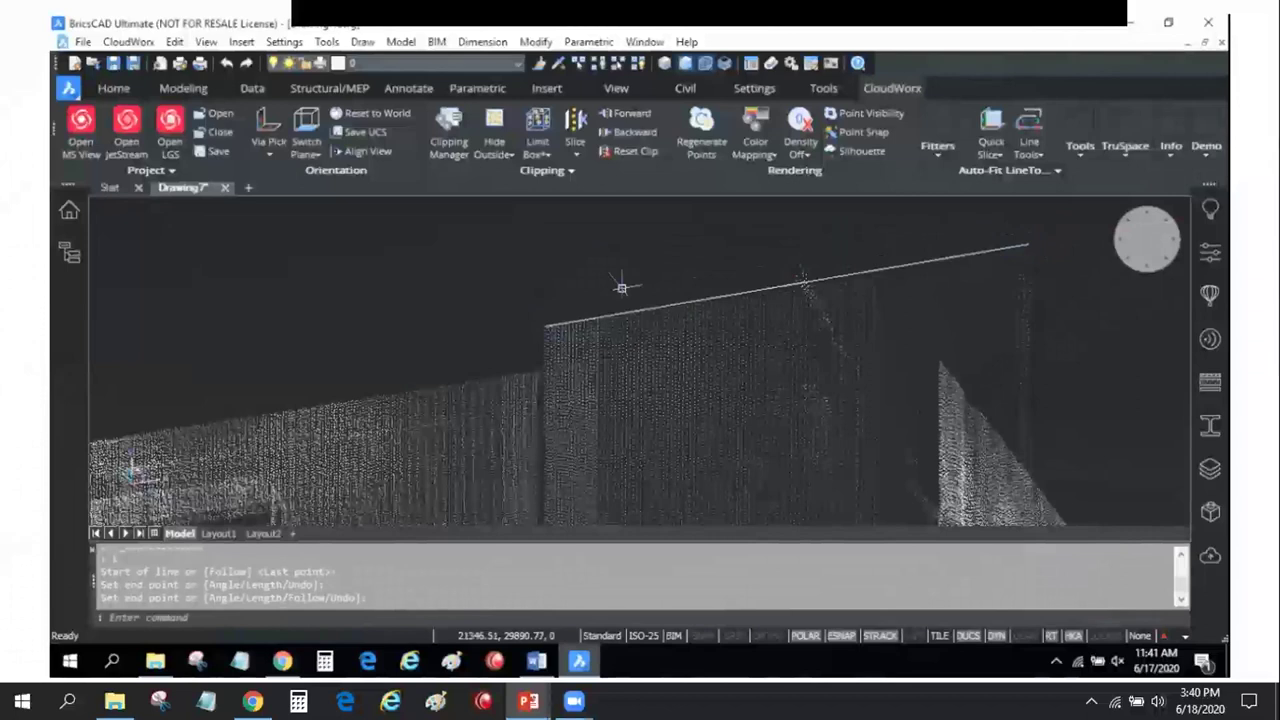
Toggle point snapping, draw and undo a lower-wall line, then restart a line at the first line's end
{"action": "left_click", "coordinate": [857, 134]}
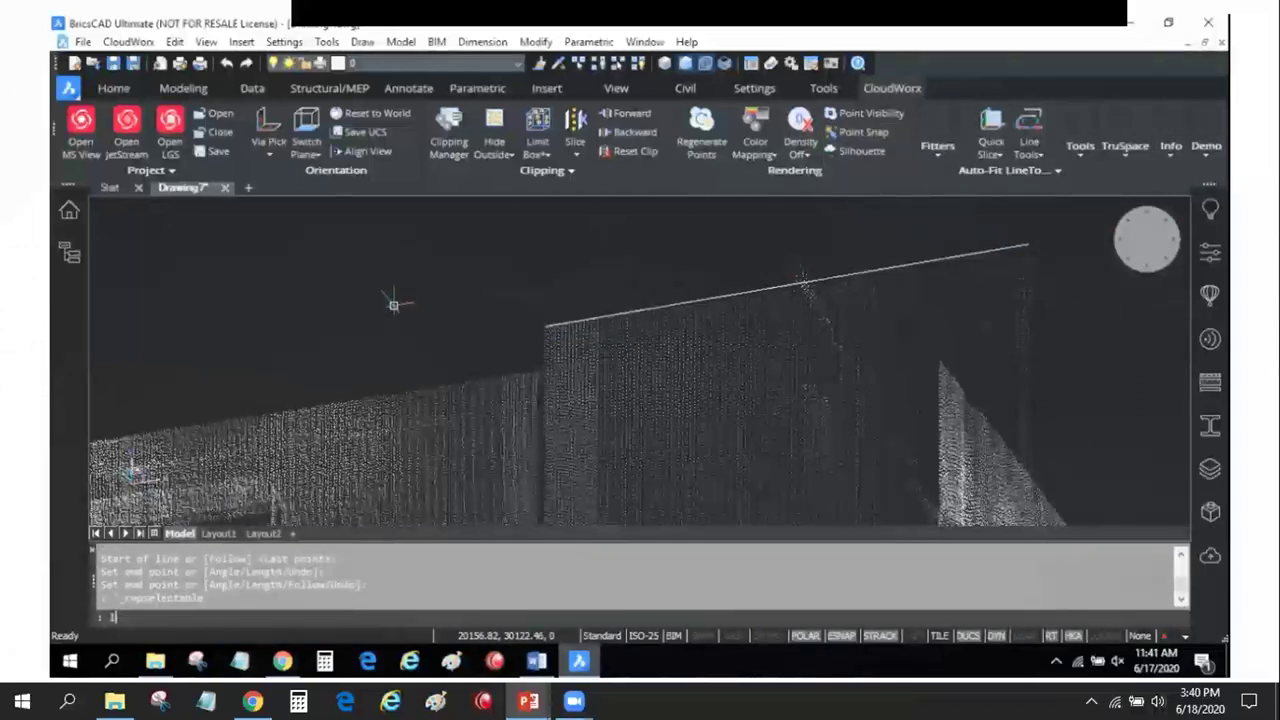
{"action": "key", "text": "Return"}
{"action": "left_click", "coordinate": [533, 372]}
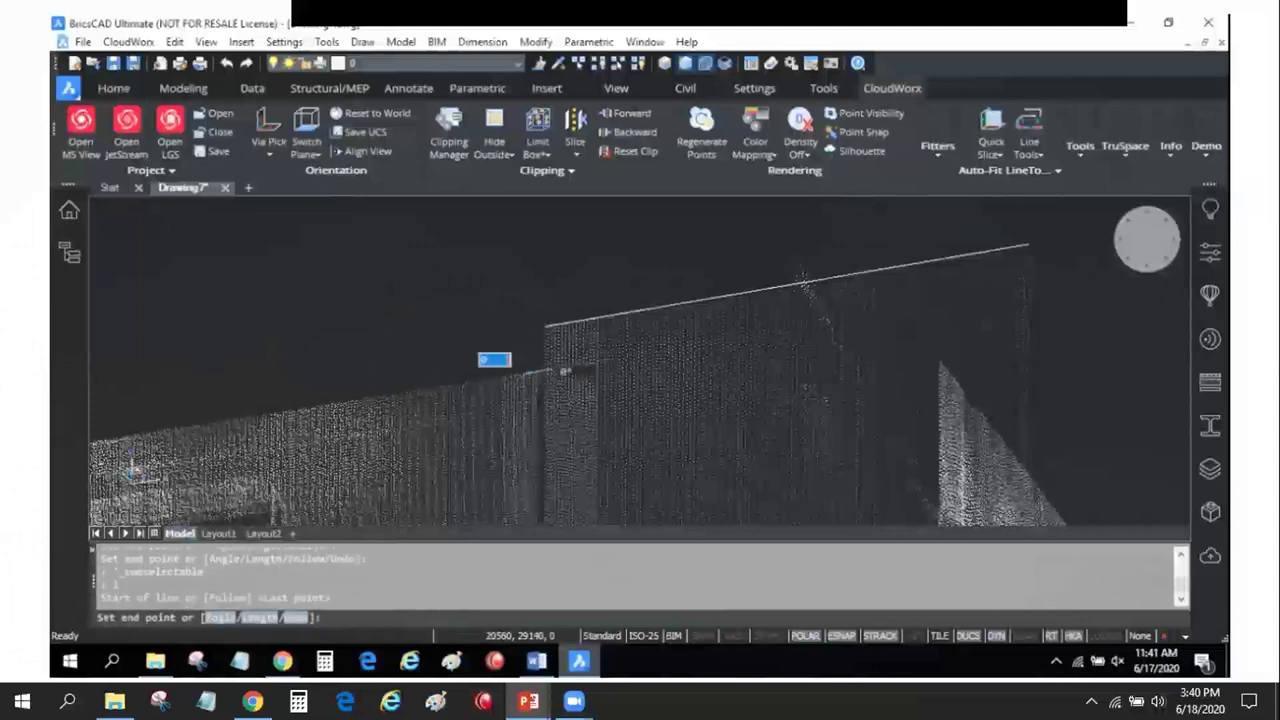
{"action": "left_click", "coordinate": [153, 431]}
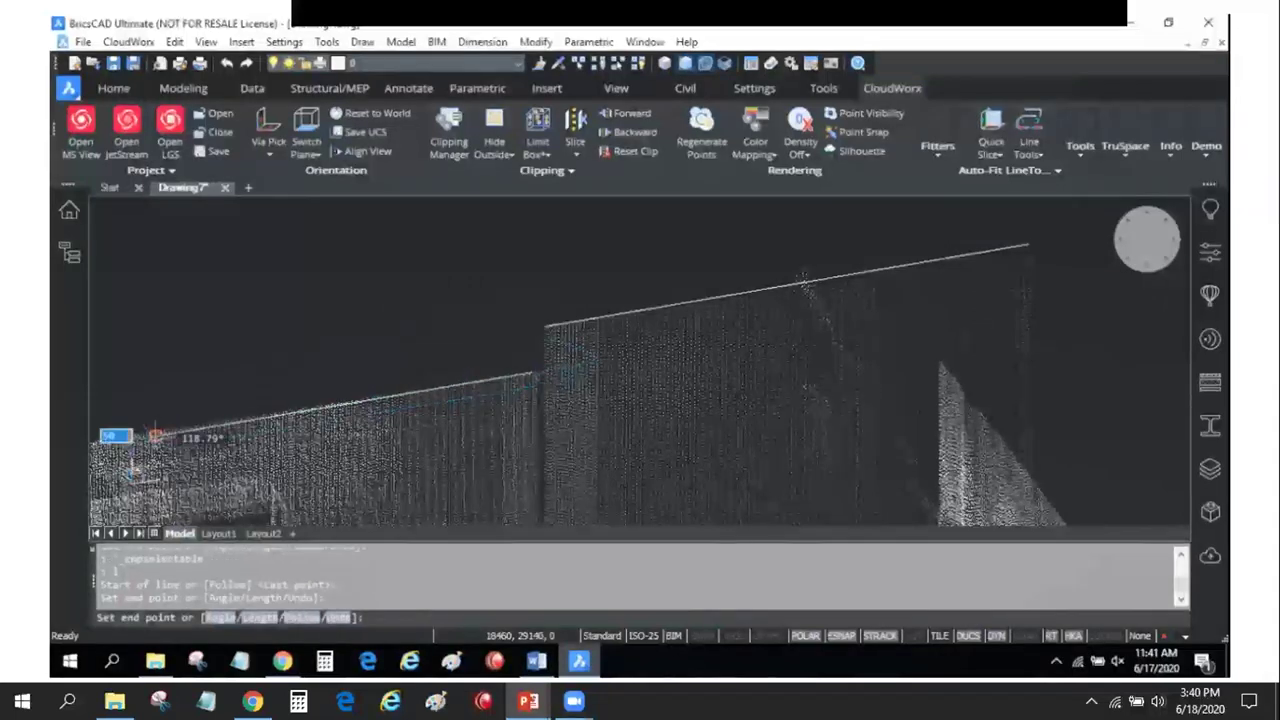
{"action": "key", "text": "Return"}
{"action": "key", "text": "ctrl+z"}
{"action": "type", "text": "l"}
{"action": "key", "text": "Return"}
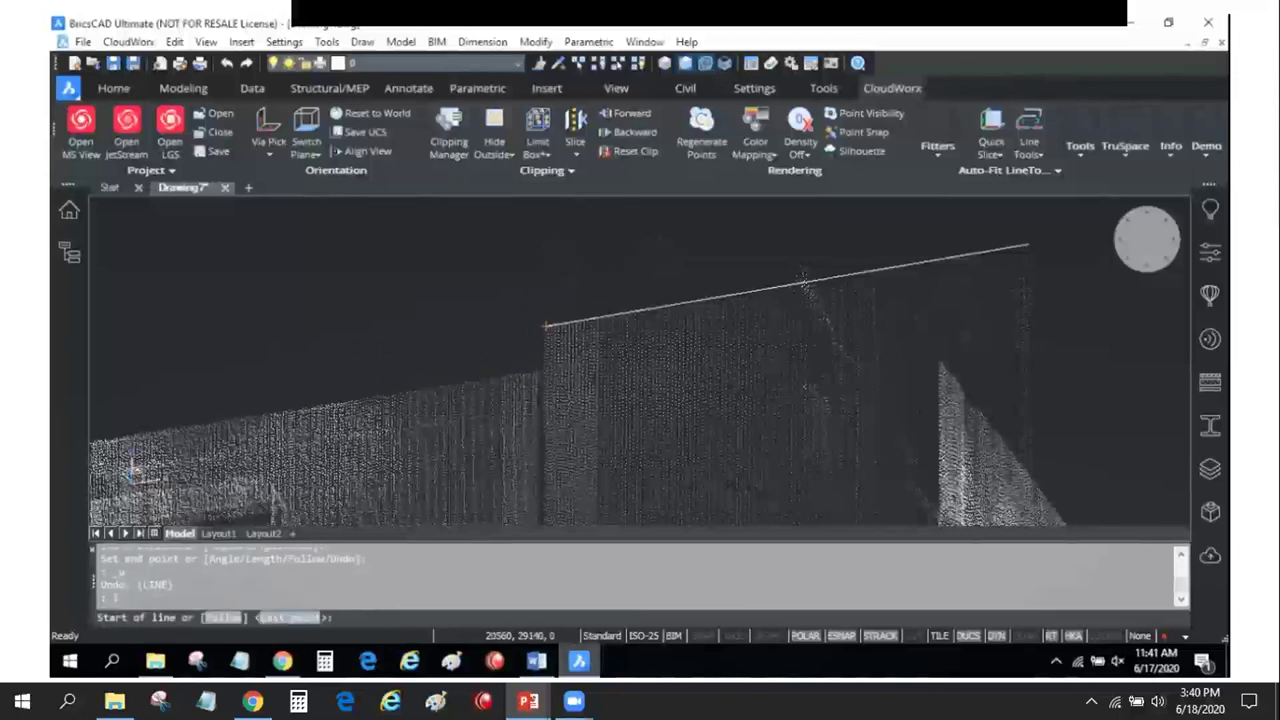
{"action": "left_click", "coordinate": [545, 327]}
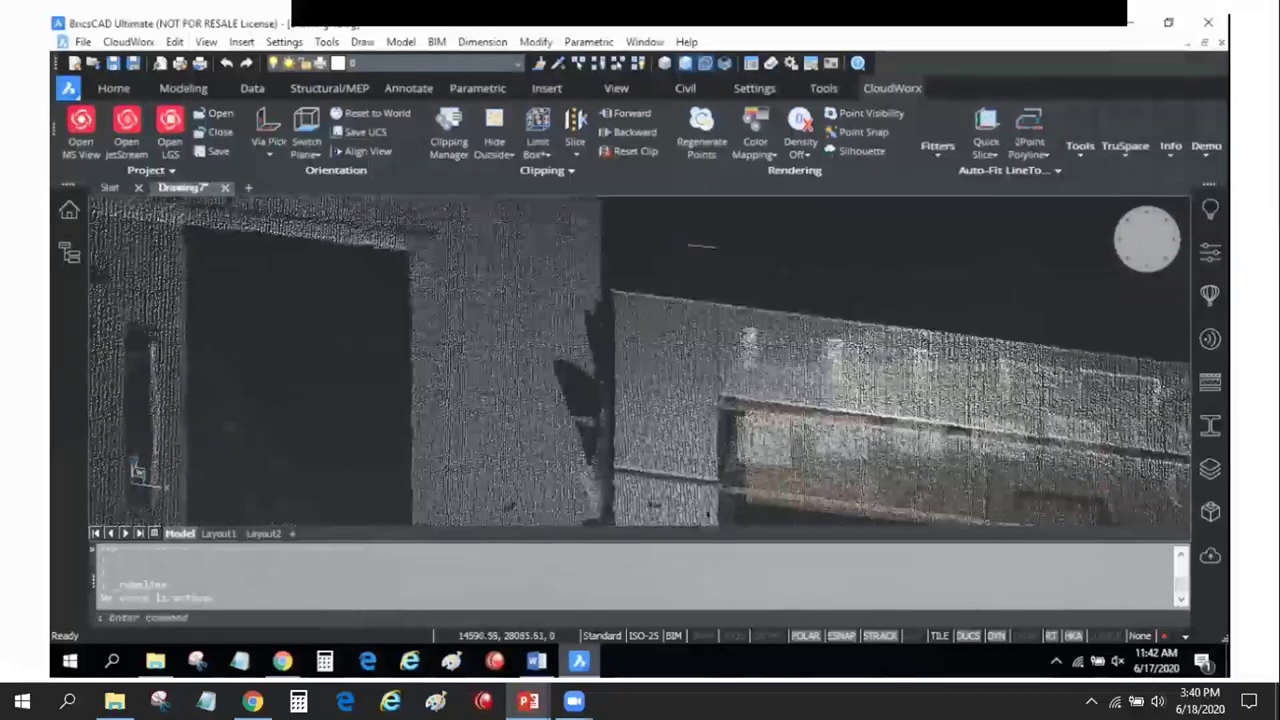
Check the colour mapping settings, then switch the cloud to True Color
{"action": "left_click", "coordinate": [764, 155]}
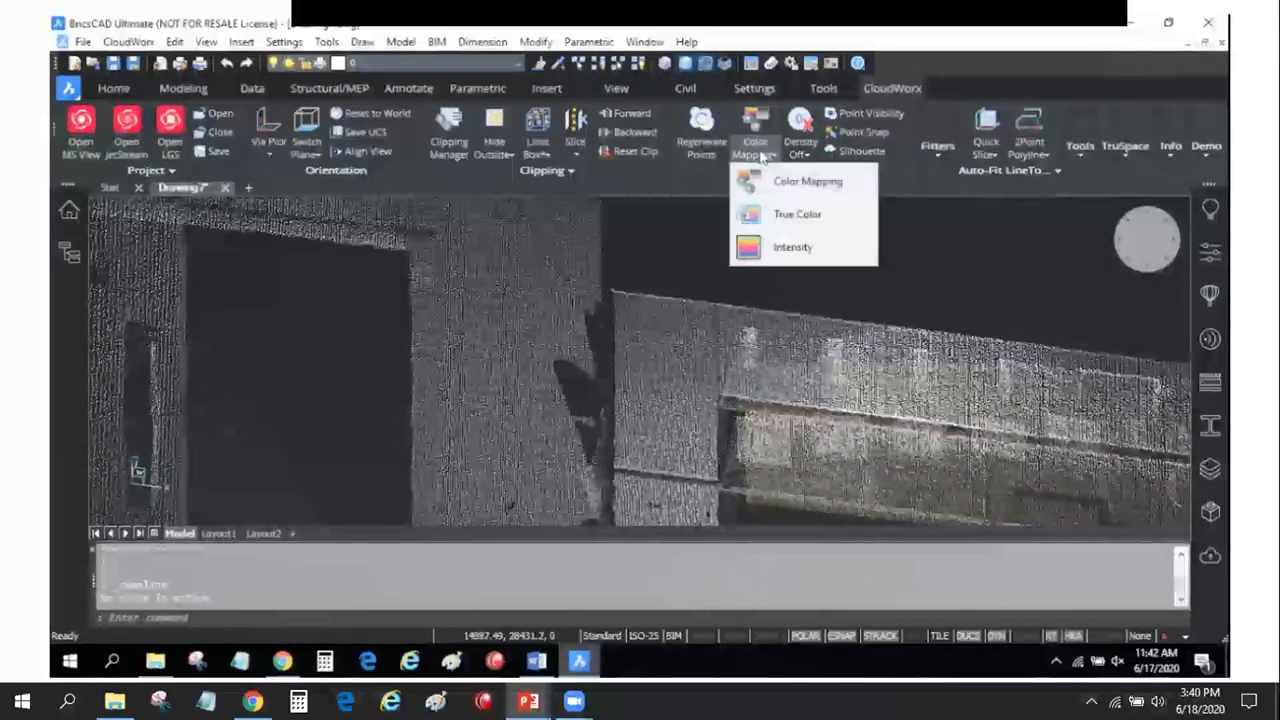
{"action": "left_click", "coordinate": [805, 181]}
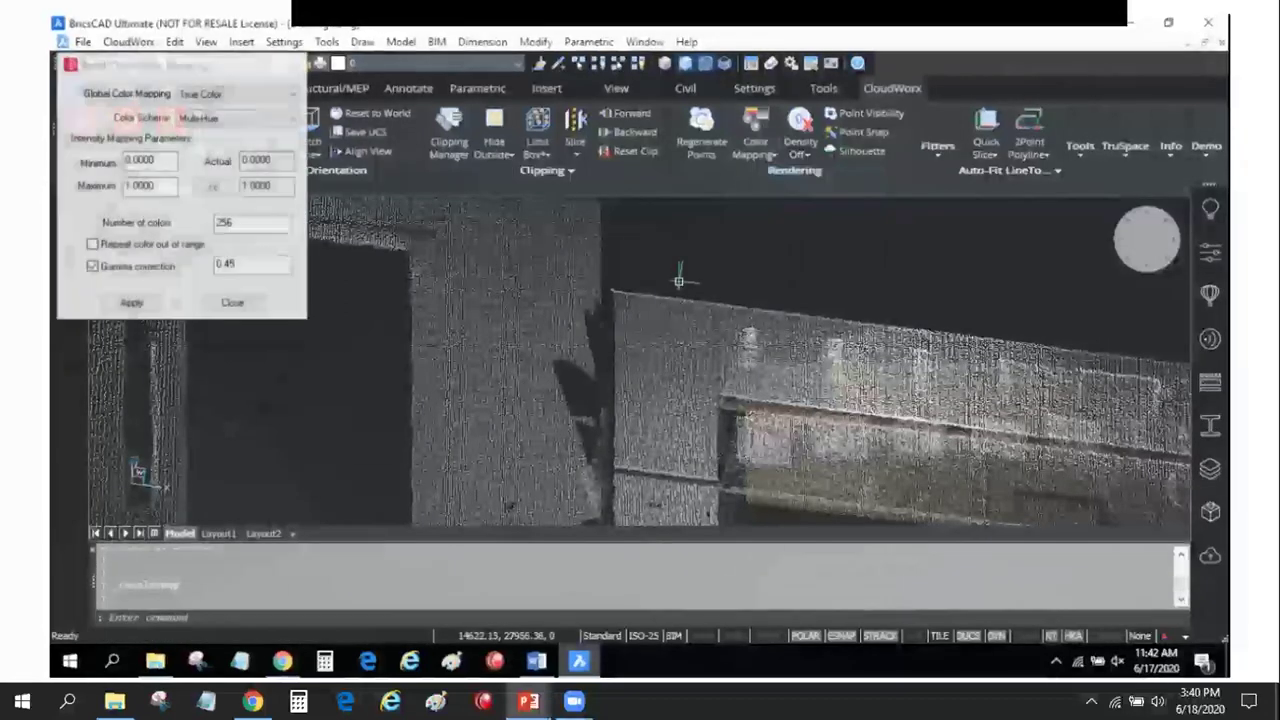
{"action": "scroll", "coordinate": [679, 281], "scroll_direction": "up", "scroll_amount": 1}
{"action": "scroll", "coordinate": [679, 281], "scroll_direction": "down", "scroll_amount": 1}
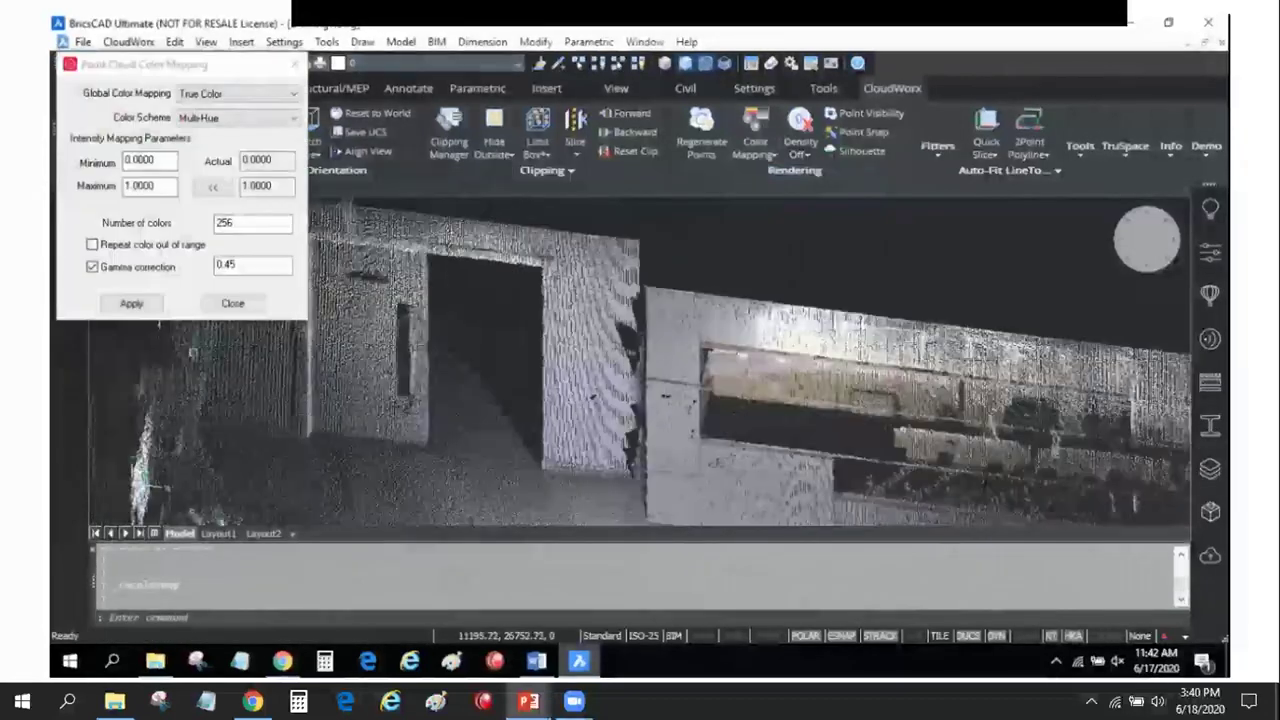
{"action": "left_click", "coordinate": [232, 303]}
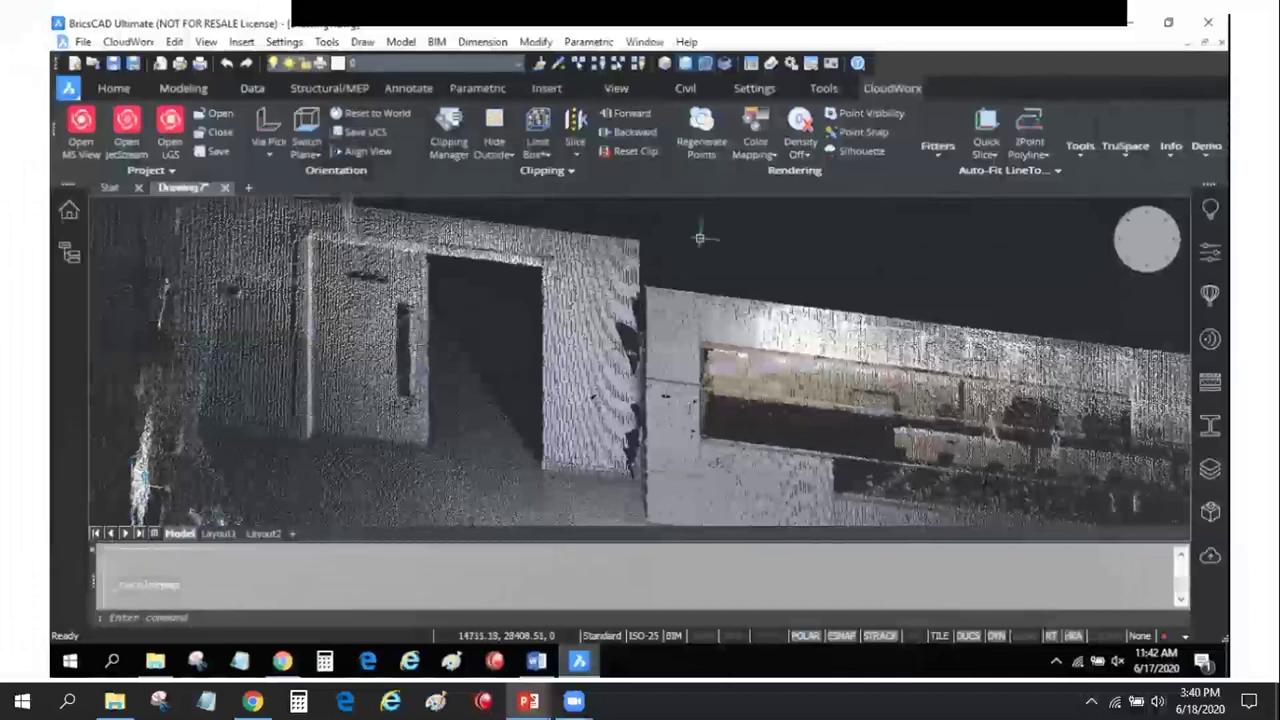
{"action": "scroll", "coordinate": [700, 238], "scroll_direction": "down", "scroll_amount": 2}
{"action": "left_click", "coordinate": [757, 150]}
{"action": "left_click", "coordinate": [775, 211]}
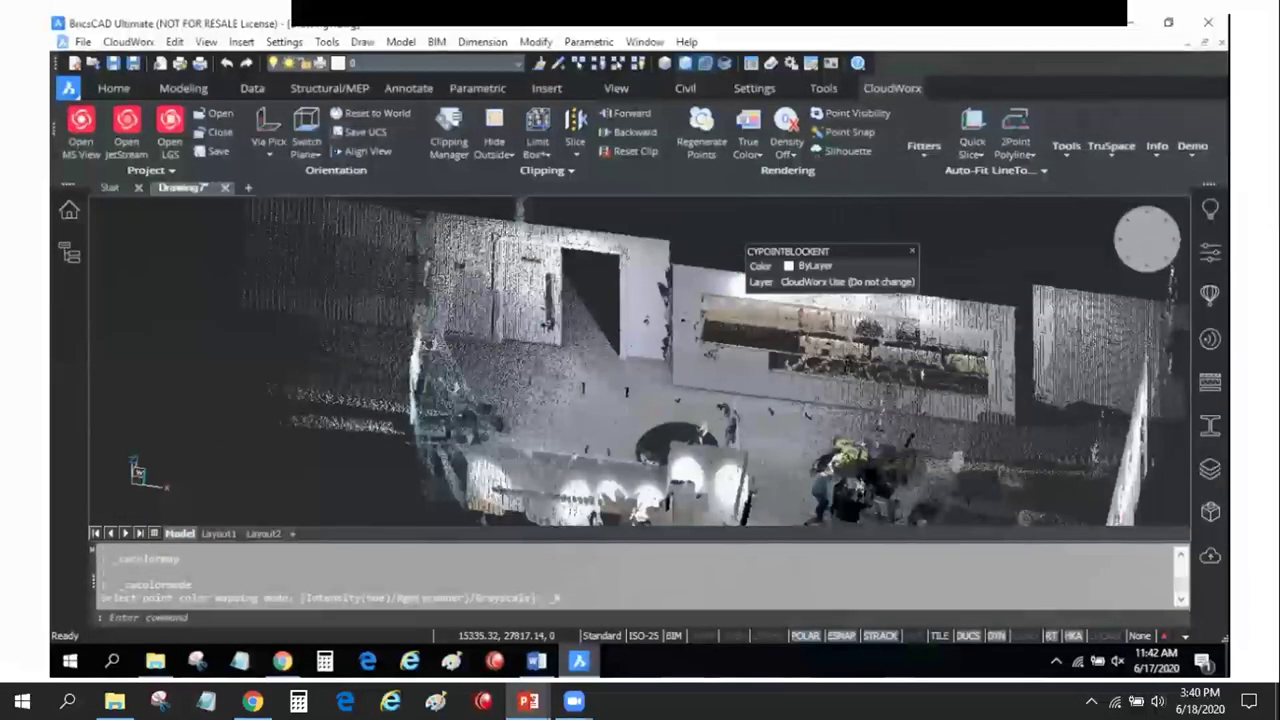
{"action": "scroll", "coordinate": [742, 246], "scroll_direction": "down", "scroll_amount": 1}
Orbit and zoom the scan, then colour the cloud by Intensity in green, yellow and red
{"action": "mouse_move", "coordinate": [742, 246]}
{"action": "middle_mouse_down", "text": "shift"}
{"action": "mouse_move", "coordinate": [808, 297]}
{"action": "mouse_move", "coordinate": [857, 309]}
{"action": "mouse_move", "coordinate": [870, 279]}
{"action": "middle_mouse_up", "text": "shift"}
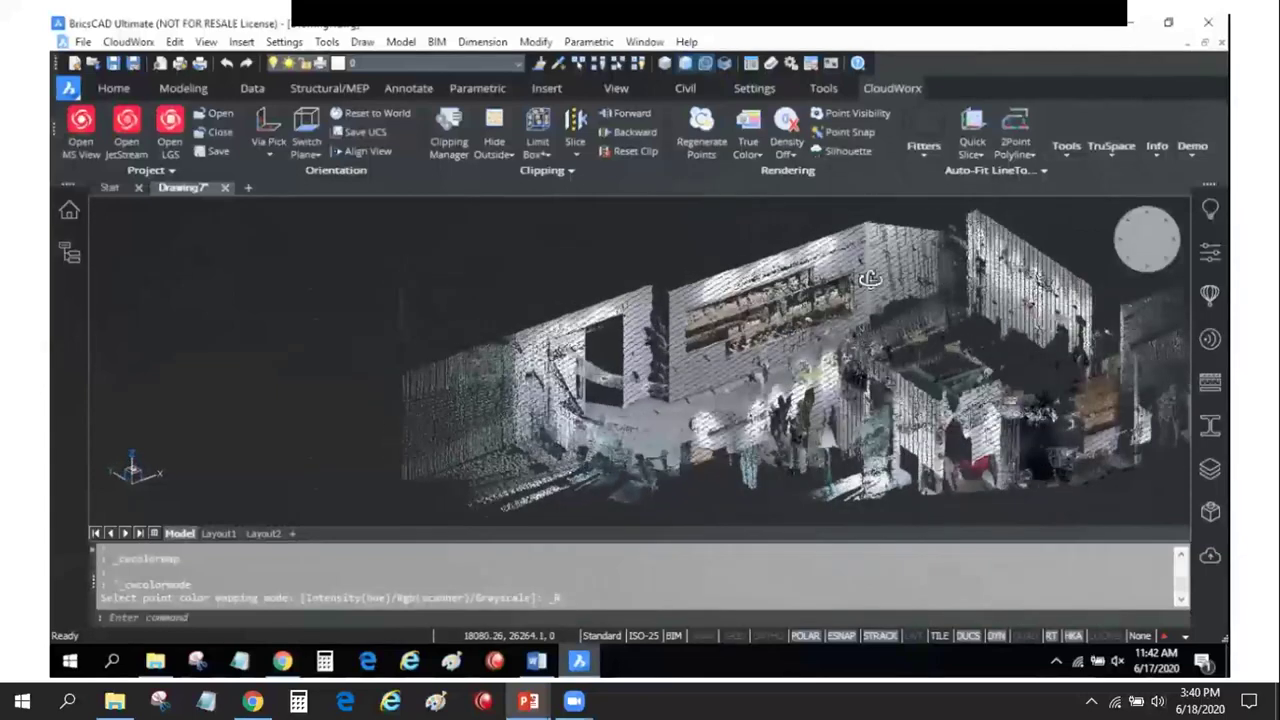
{"action": "scroll", "coordinate": [870, 279], "scroll_direction": "up", "scroll_amount": 2}
{"action": "scroll", "coordinate": [790, 332], "scroll_direction": "up", "scroll_amount": 1}
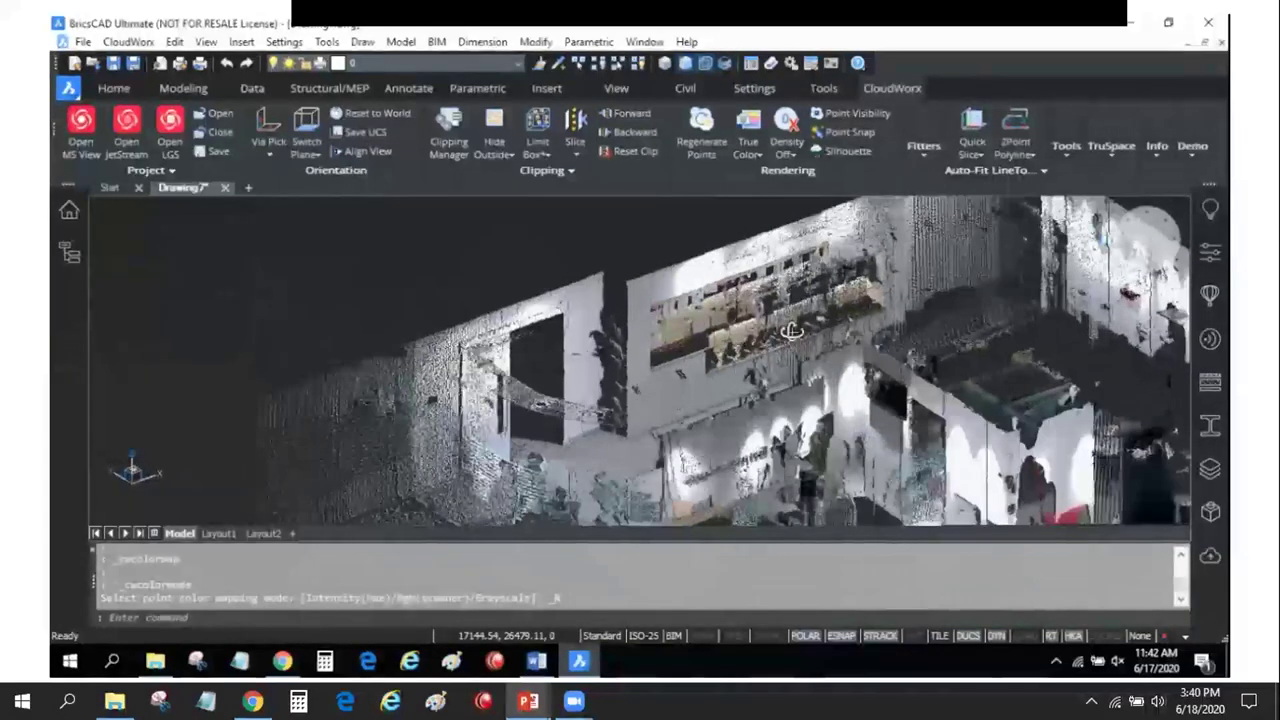
{"action": "scroll", "coordinate": [790, 332], "scroll_direction": "up", "scroll_amount": 1}
{"action": "scroll", "coordinate": [790, 332], "scroll_direction": "up", "scroll_amount": 1}
{"action": "scroll", "coordinate": [790, 332], "scroll_direction": "up", "scroll_amount": 1}
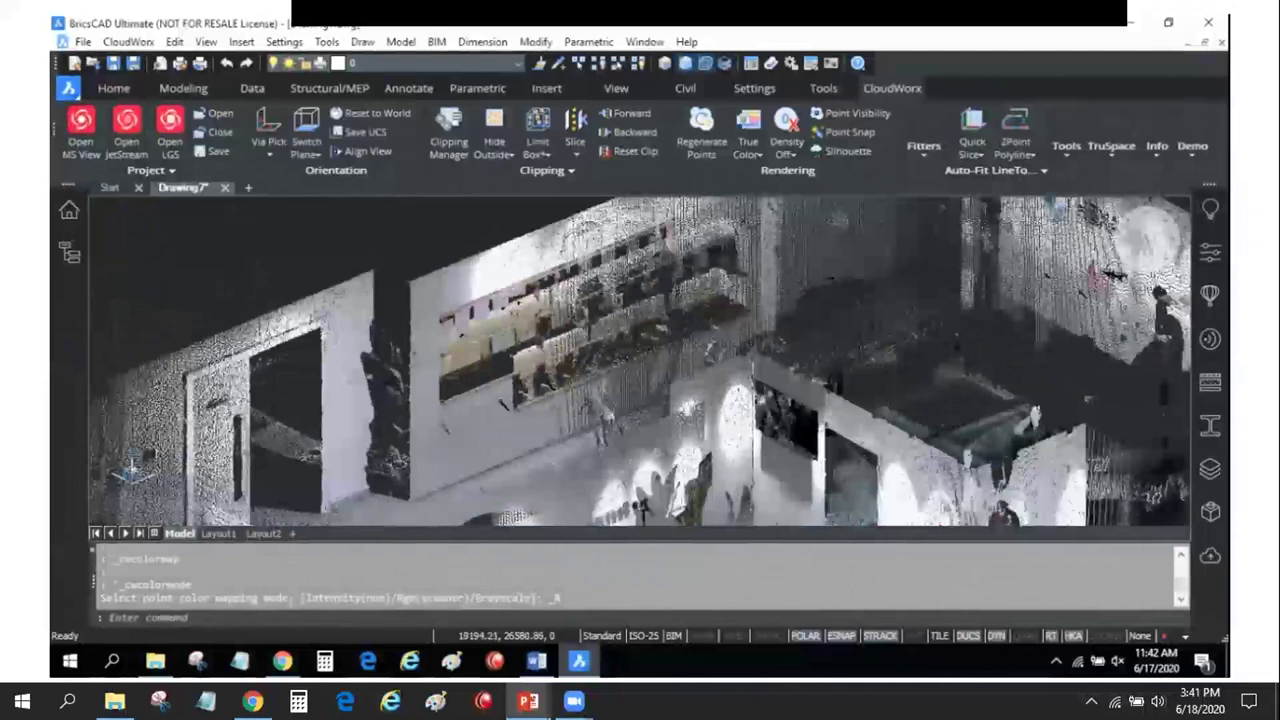
{"action": "left_click", "coordinate": [746, 158]}
{"action": "left_click", "coordinate": [792, 247]}
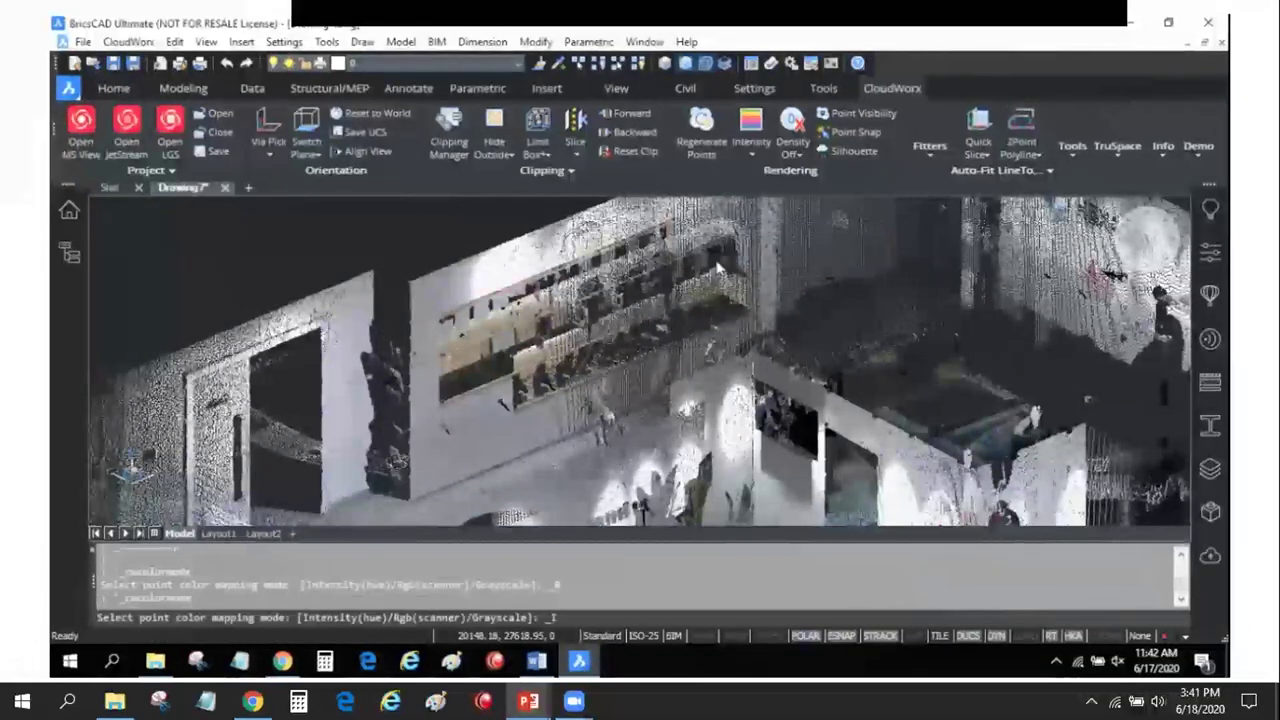
{"action": "left_click", "coordinate": [1147, 238]}
{"action": "scroll", "coordinate": [792, 337], "scroll_direction": "down", "scroll_amount": 2}
{"action": "mouse_move", "coordinate": [740, 337]}
{"action": "middle_mouse_down", "text": "shift"}
{"action": "mouse_move", "coordinate": [792, 337]}
{"action": "mouse_move", "coordinate": [737, 400]}
{"action": "middle_mouse_up", "text": "shift"}
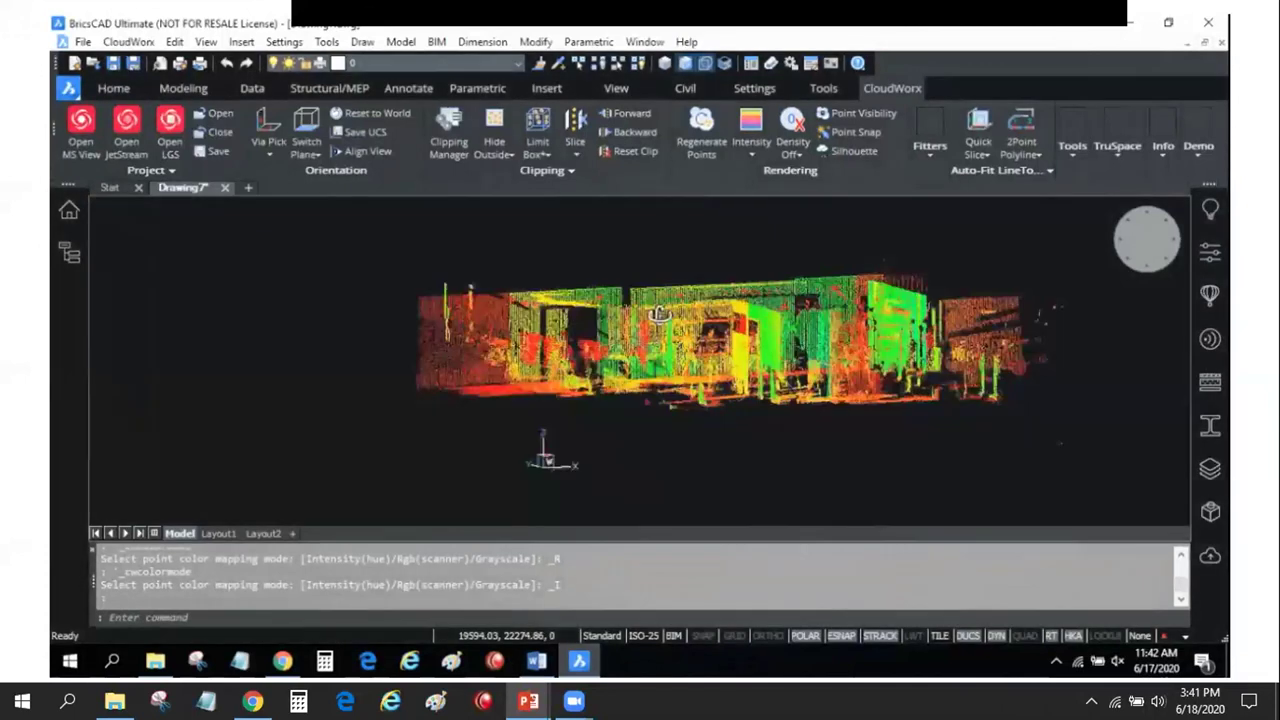
{"action": "scroll", "coordinate": [737, 400], "scroll_direction": "up", "scroll_amount": 3}
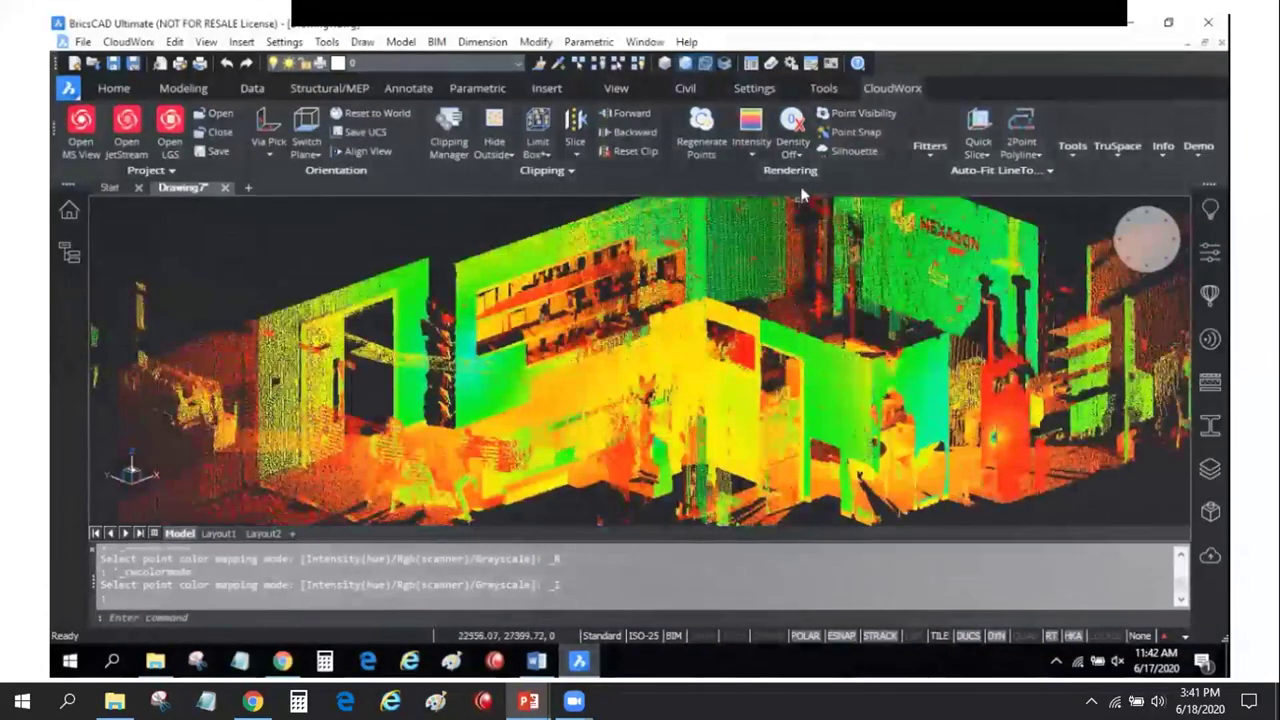
Apply Elevation colour mapping to the cloud and orbit to view it from another side
{"action": "left_click", "coordinate": [745, 155]}
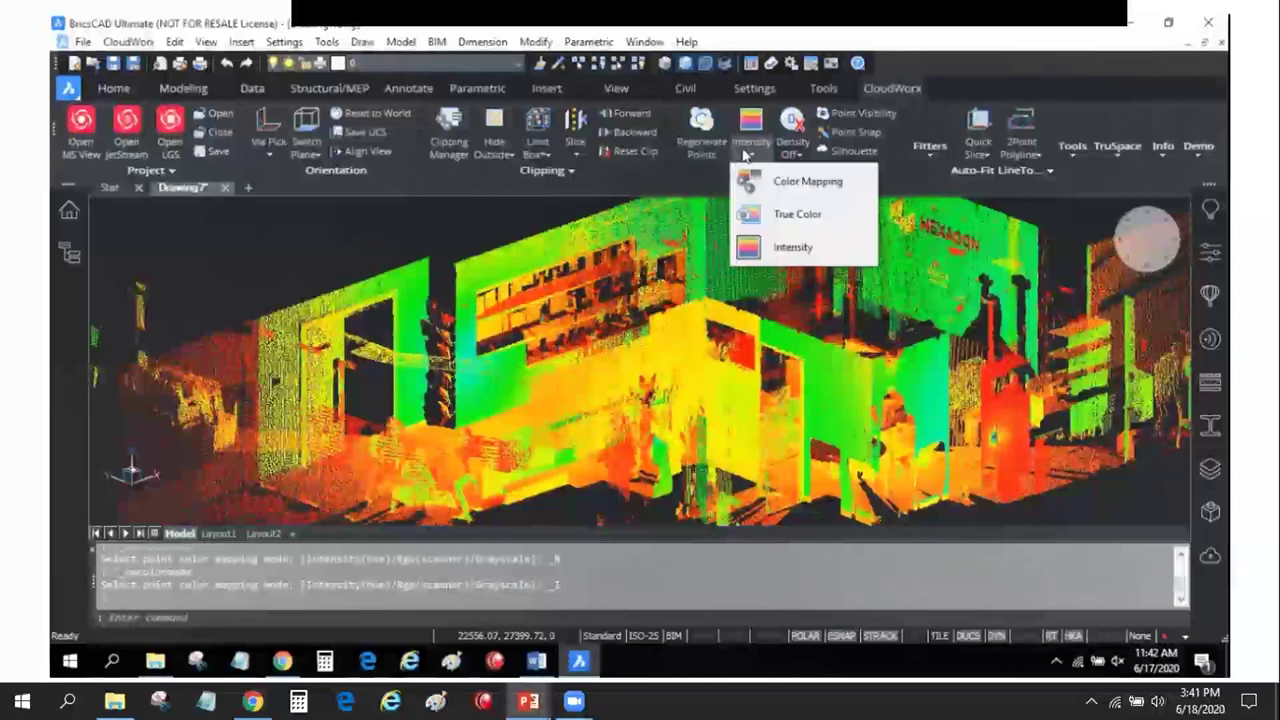
{"action": "left_click", "coordinate": [805, 181]}
{"action": "left_click", "coordinate": [225, 120]}
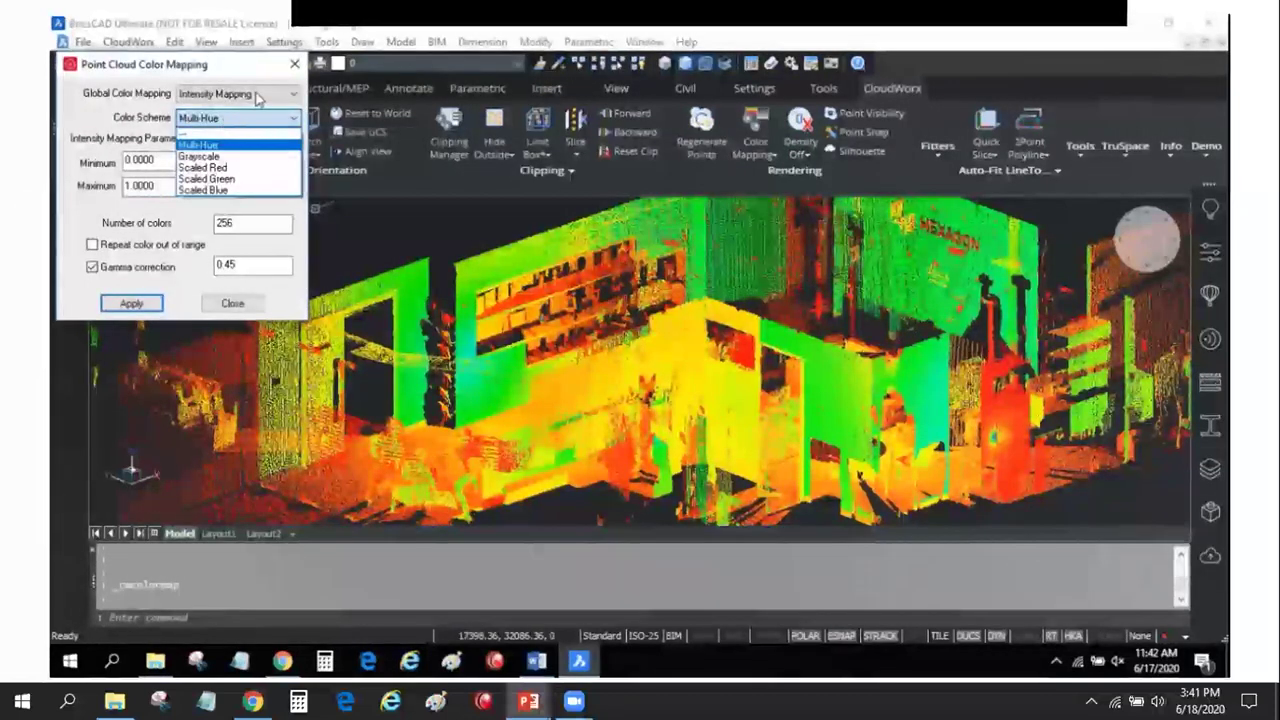
{"action": "left_click", "coordinate": [258, 96]}
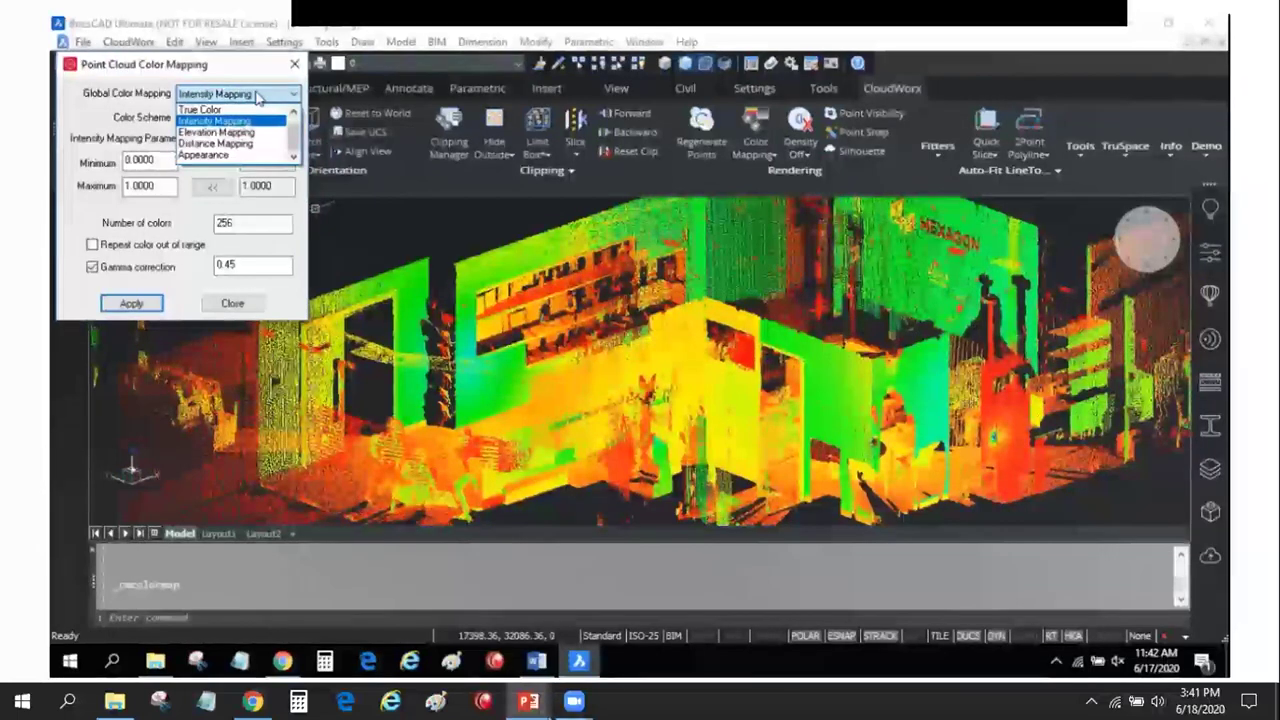
{"action": "left_click", "coordinate": [255, 133]}
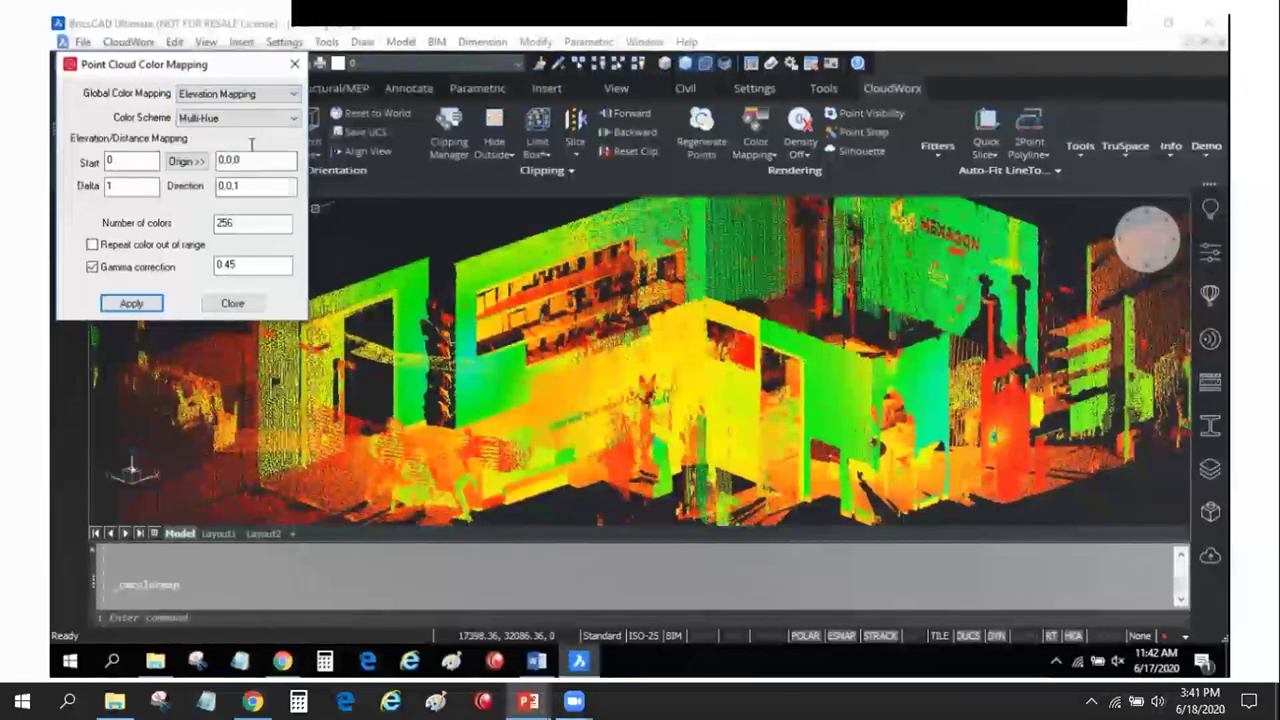
{"action": "left_click", "coordinate": [131, 303]}
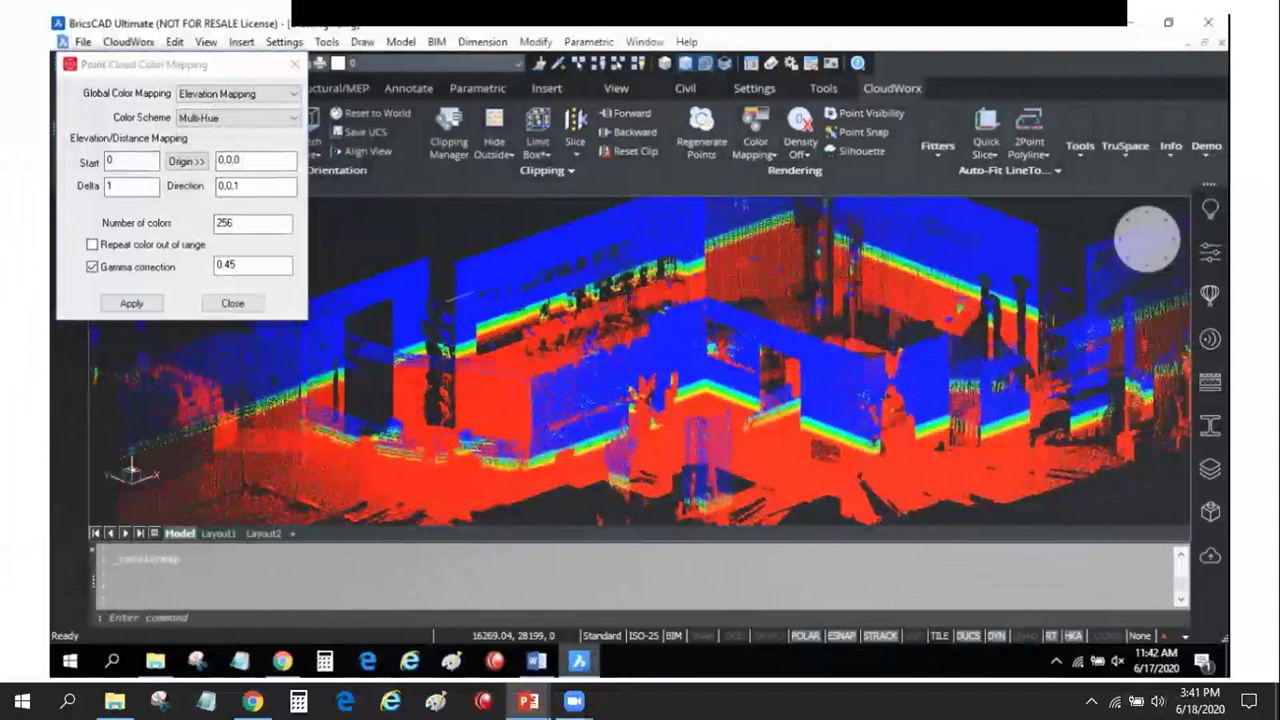
{"action": "scroll", "coordinate": [570, 458], "scroll_direction": "up", "scroll_amount": 2}
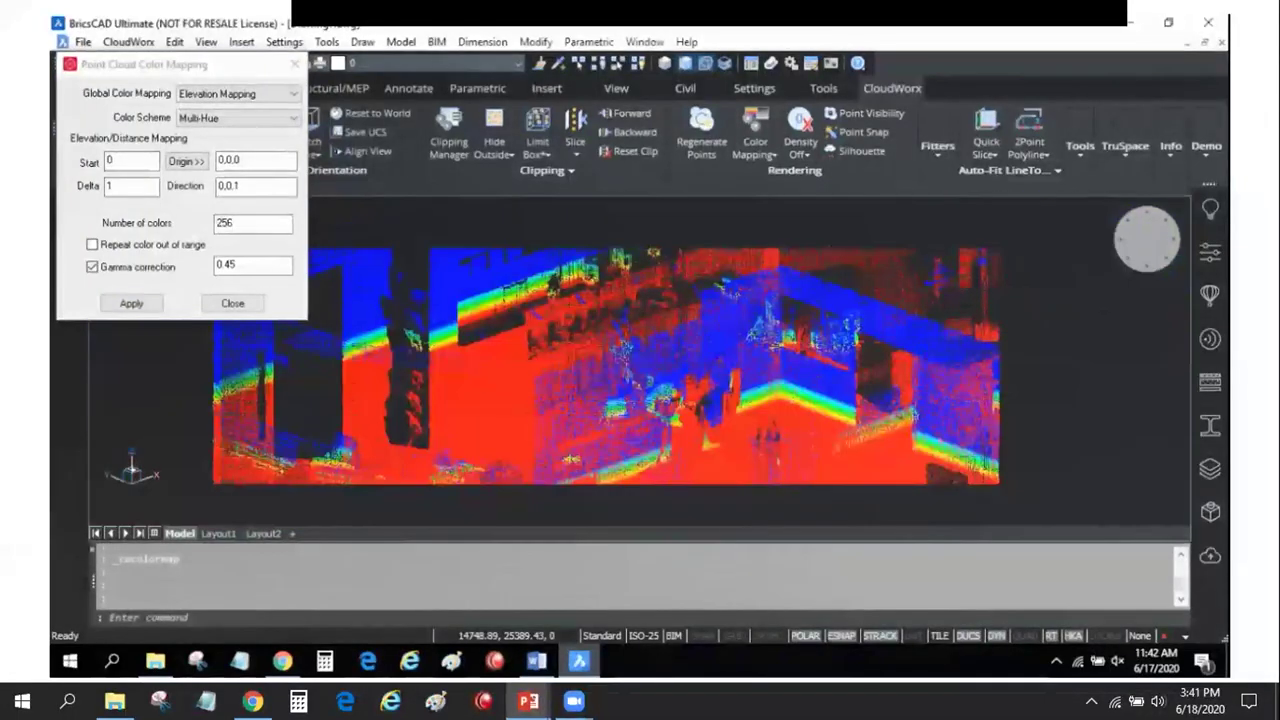
{"action": "mouse_move", "coordinate": [560, 390]}
{"action": "middle_mouse_down", "text": "shift"}
{"action": "mouse_move", "coordinate": [575, 383]}
{"action": "mouse_move", "coordinate": [551, 380]}
{"action": "mouse_move", "coordinate": [640, 391]}
{"action": "mouse_move", "coordinate": [516, 388]}
{"action": "mouse_move", "coordinate": [574, 391]}
{"action": "mouse_move", "coordinate": [614, 423]}
{"action": "middle_mouse_up", "text": "shift"}
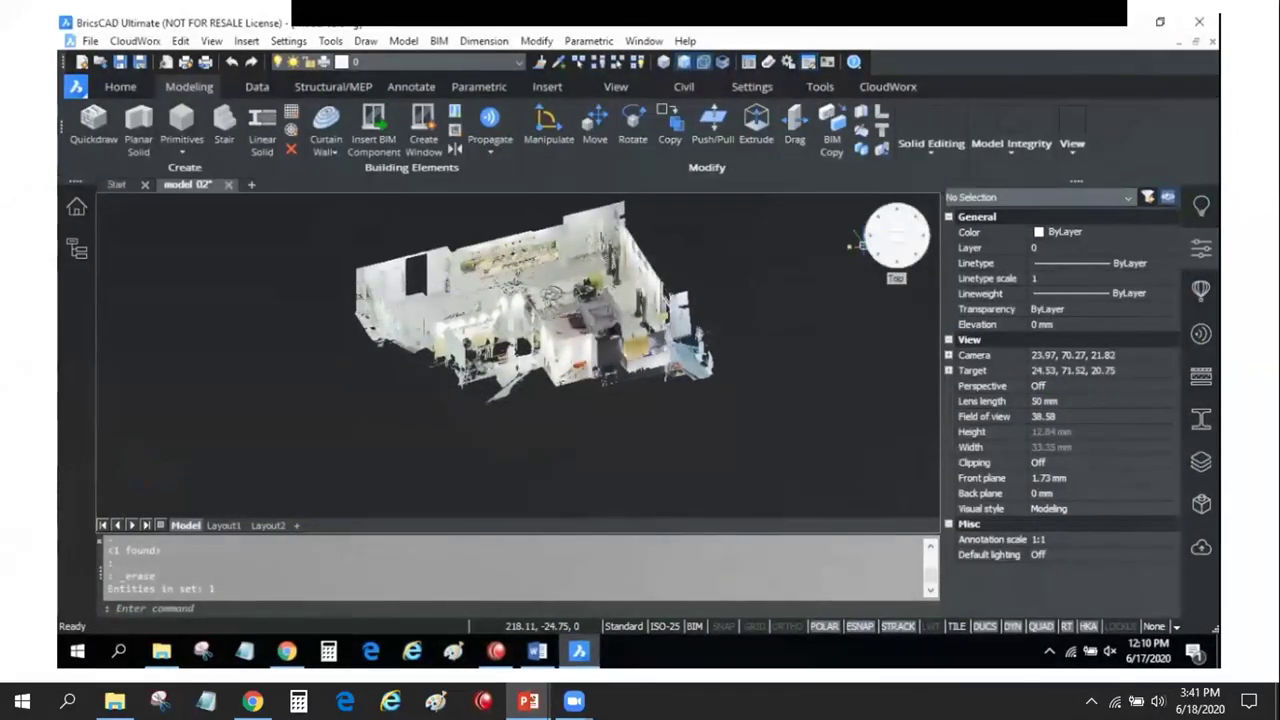
From the Top view, draw a rectangle with two corners around the entire office point cloud
{"action": "left_click", "coordinate": [896, 236]}
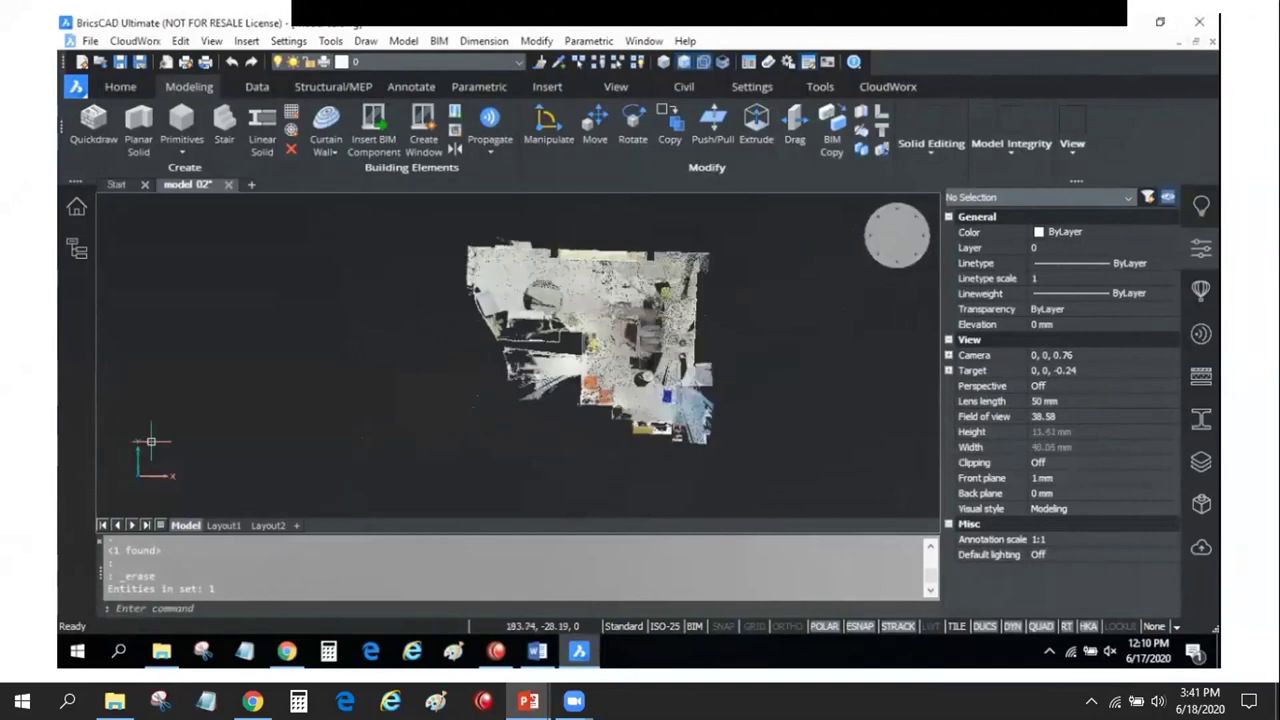
{"action": "type", "text": "REC"}
{"action": "key", "text": "Return"}
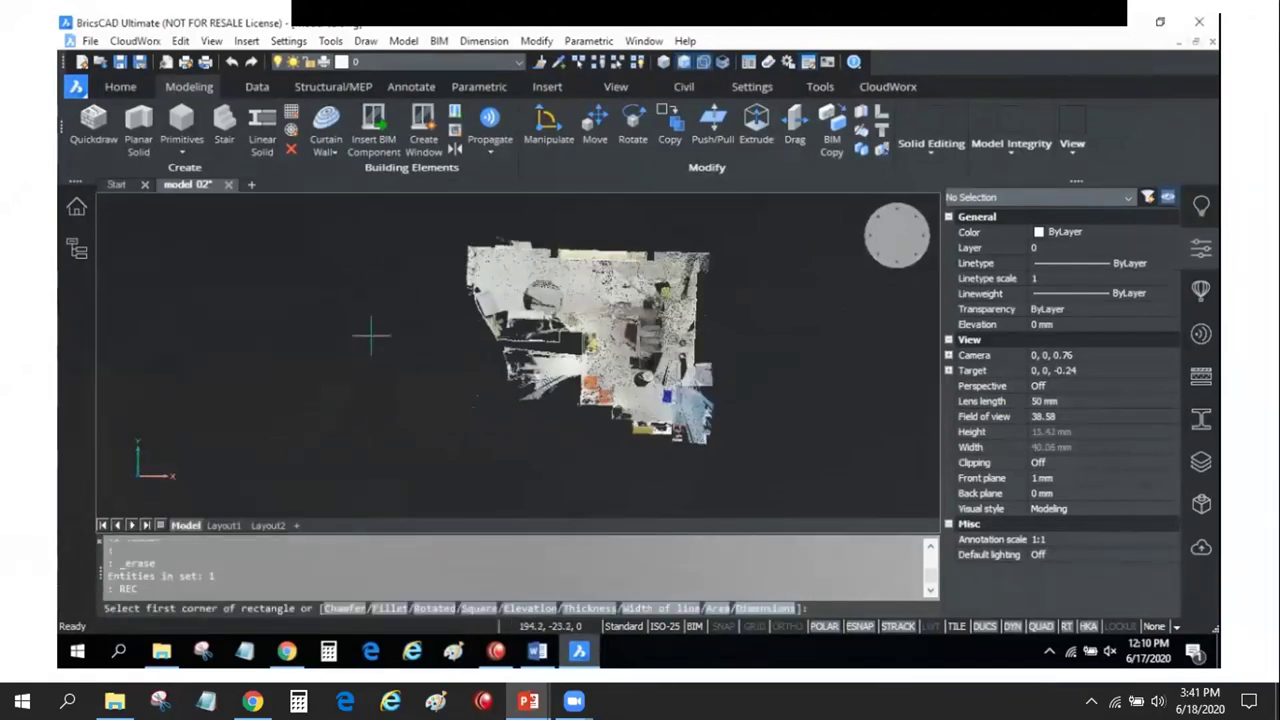
{"action": "left_click", "coordinate": [435, 230]}
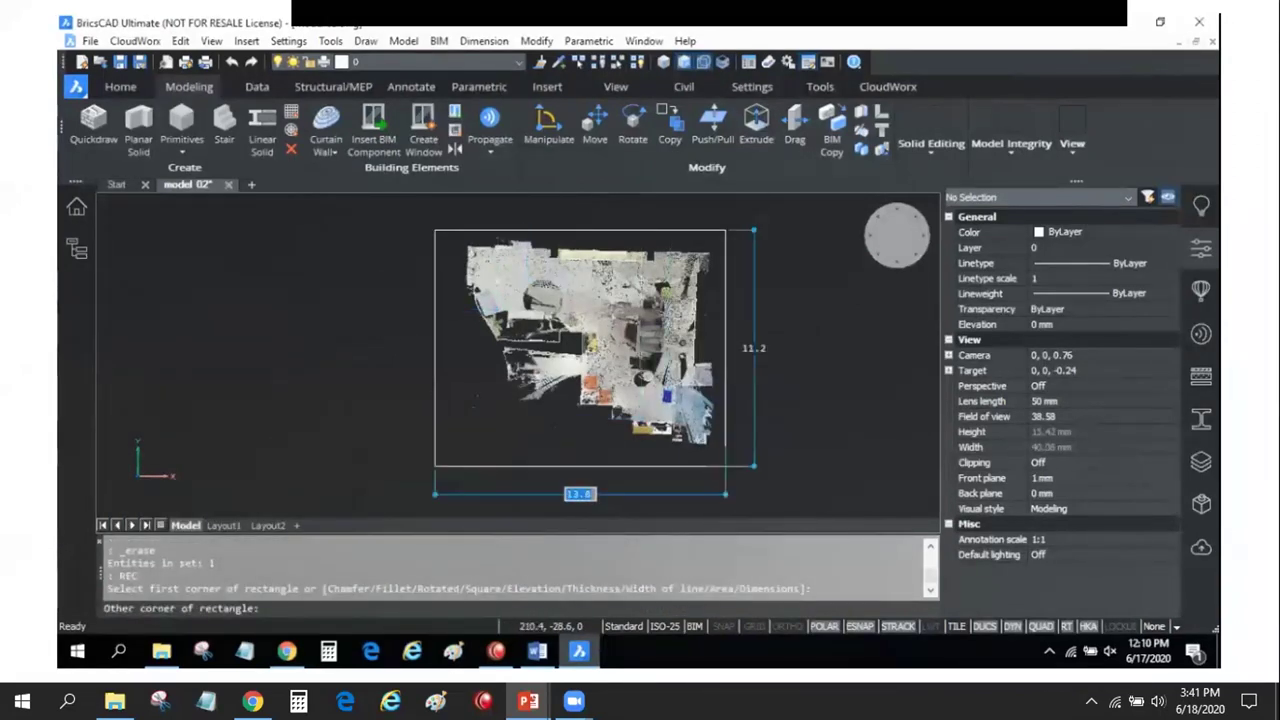
{"action": "left_click", "coordinate": [742, 456]}
{"action": "key", "text": "Escape"}
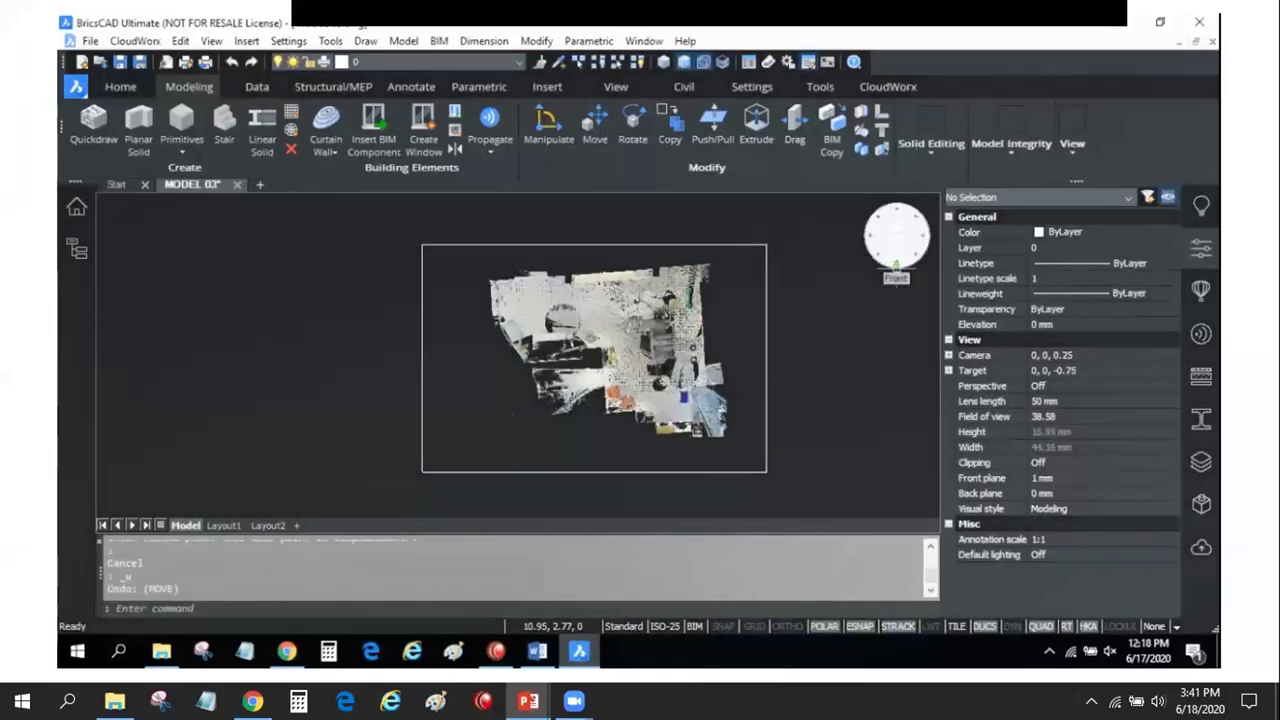
In Front view, move the point cloud so its bottom corner sits on the rectangle's line
{"action": "left_click", "coordinate": [896, 262]}
{"action": "type", "text": "m"}
{"action": "key", "text": "Return"}
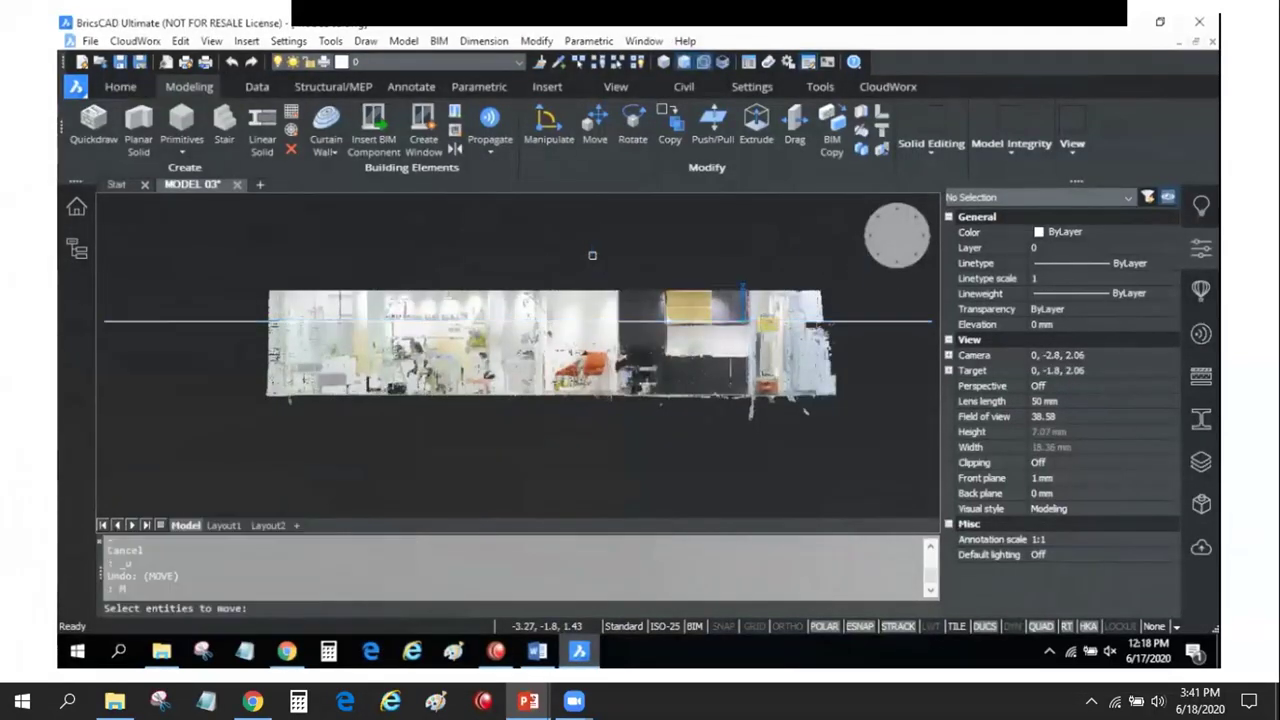
{"action": "left_click", "coordinate": [488, 276]}
{"action": "left_click", "coordinate": [458, 326]}
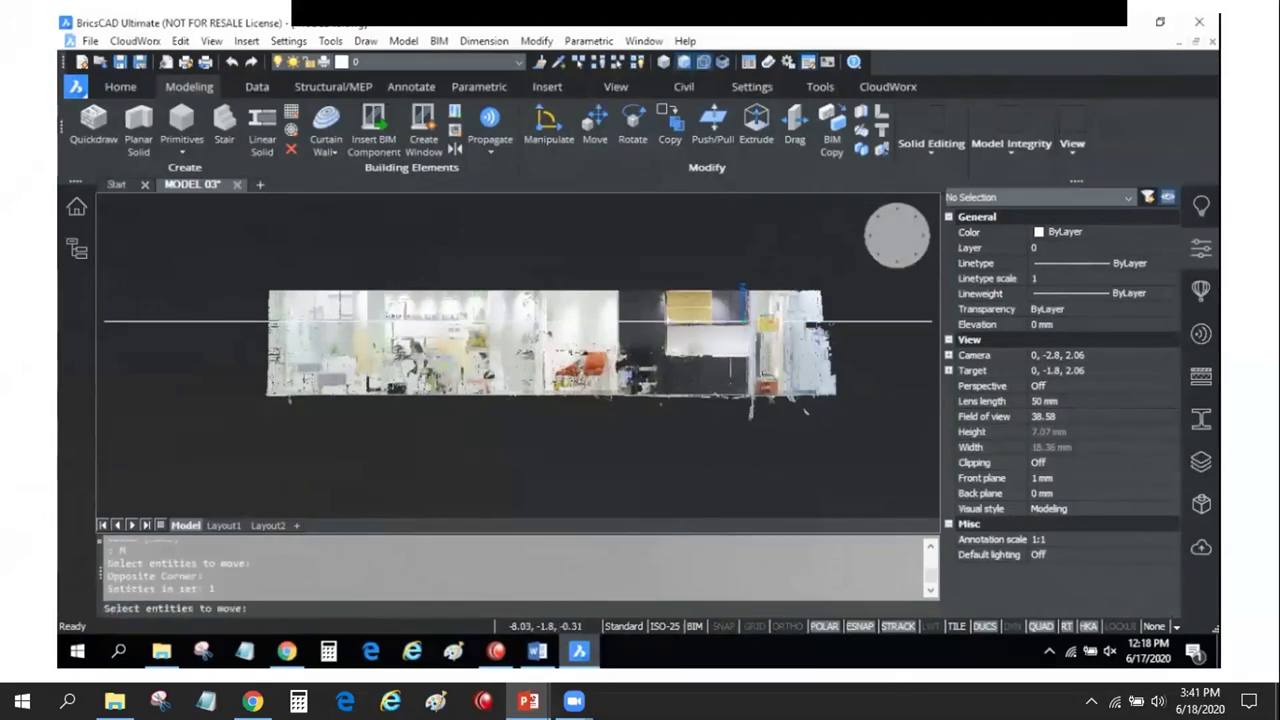
{"action": "key", "text": "Return"}
{"action": "left_click", "coordinate": [268, 398]}
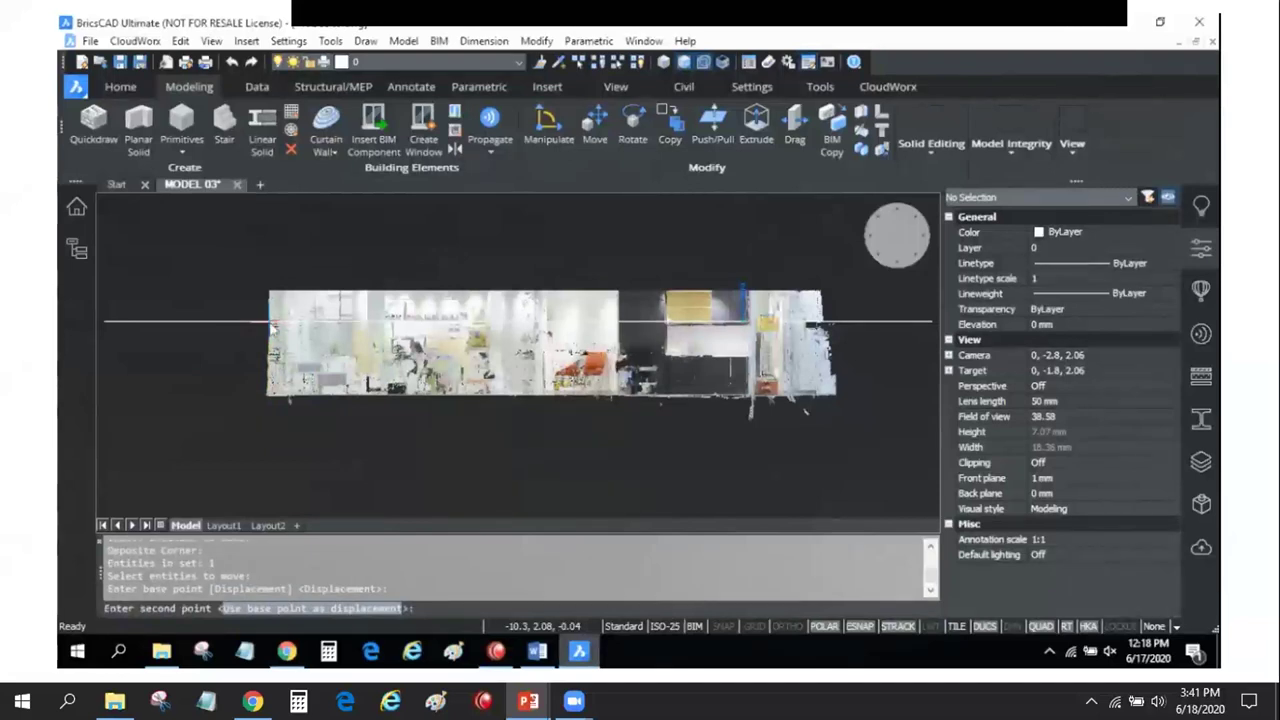
{"action": "left_click", "coordinate": [269, 322]}
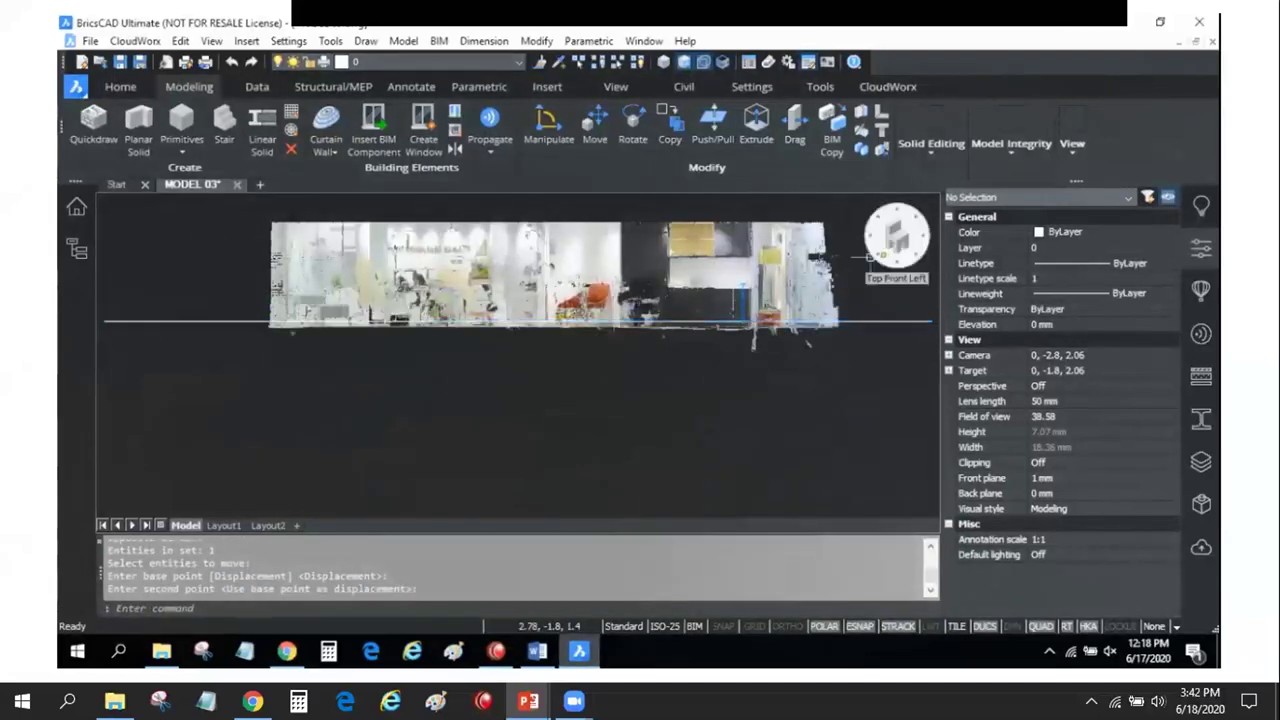
{"action": "left_click", "coordinate": [868, 256]}
{"action": "mouse_move", "coordinate": [712, 338]}
{"action": "middle_mouse_down", "text": "shift"}
{"action": "mouse_move", "coordinate": [696, 412]}
{"action": "mouse_move", "coordinate": [646, 403]}
{"action": "mouse_move", "coordinate": [617, 380]}
{"action": "mouse_move", "coordinate": [684, 344]}
{"action": "middle_mouse_up", "text": "shift"}
Crop the point cloud to a rectangular area around the top wall, keeping the inside points
{"action": "scroll", "coordinate": [709, 299], "scroll_direction": "up", "scroll_amount": 1}
{"action": "scroll", "coordinate": [709, 299], "scroll_direction": "up", "scroll_amount": 2}
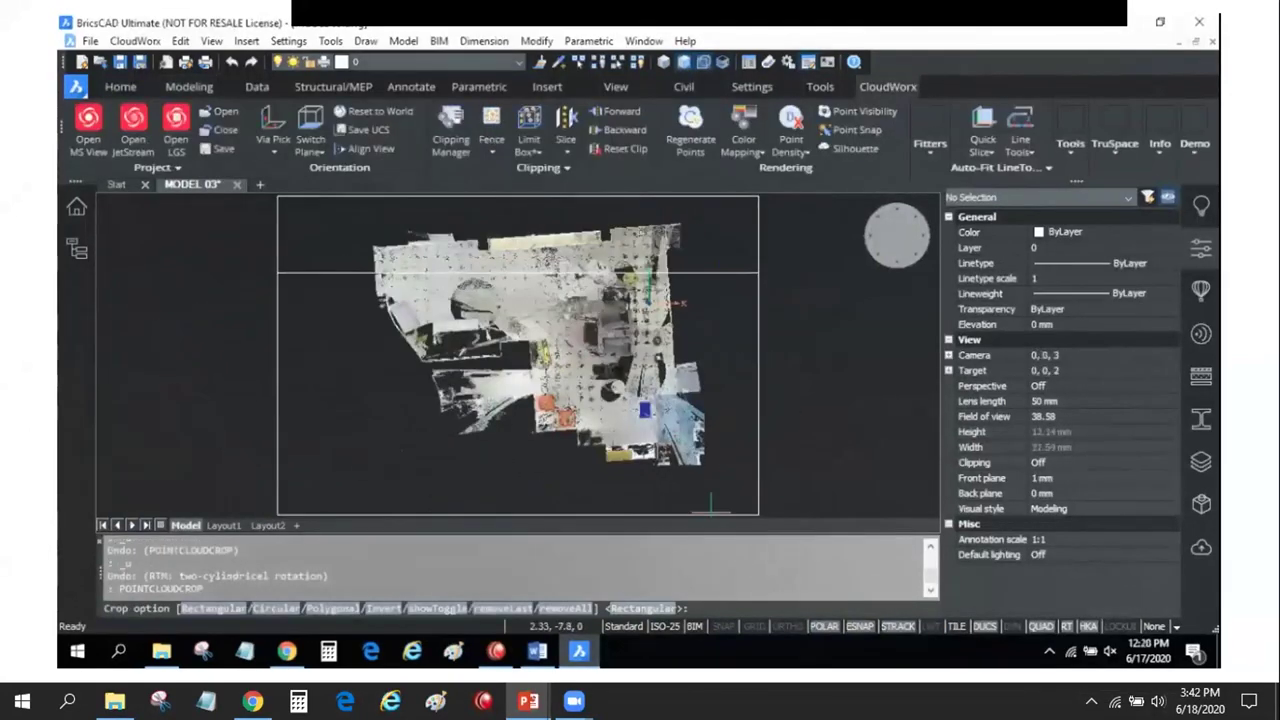
{"action": "left_click", "coordinate": [645, 612]}
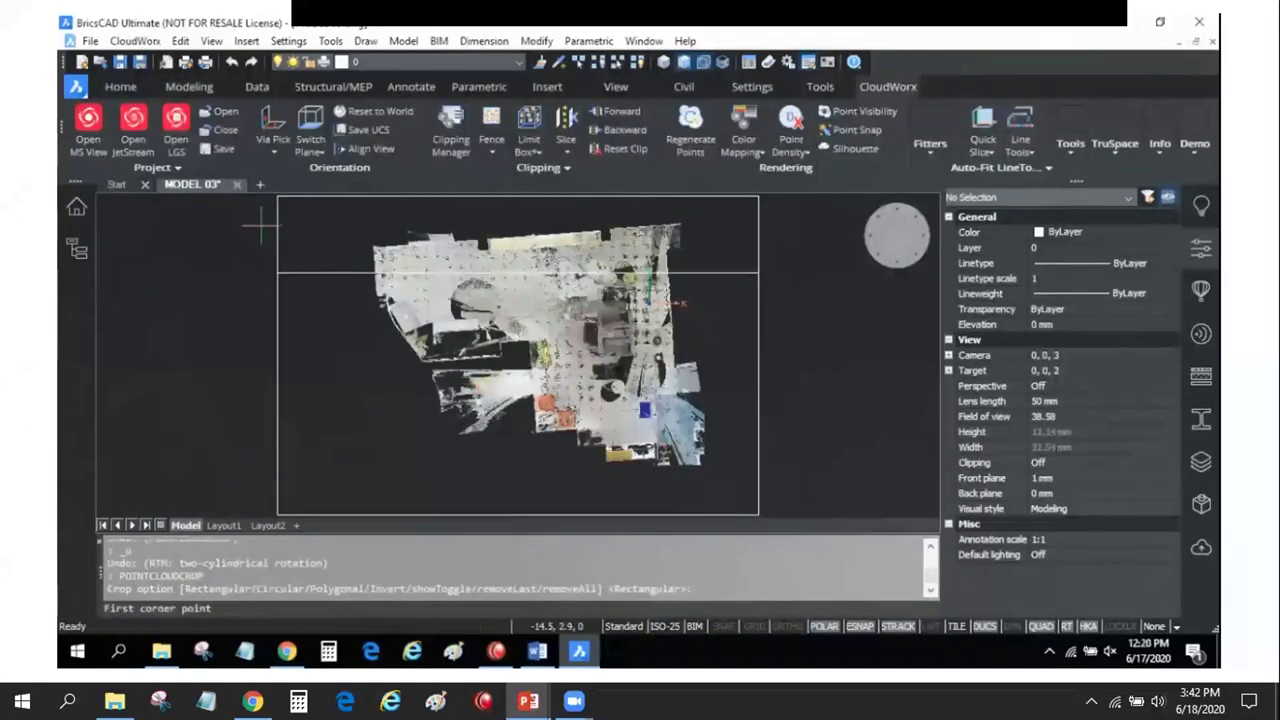
{"action": "left_click", "coordinate": [278, 198]}
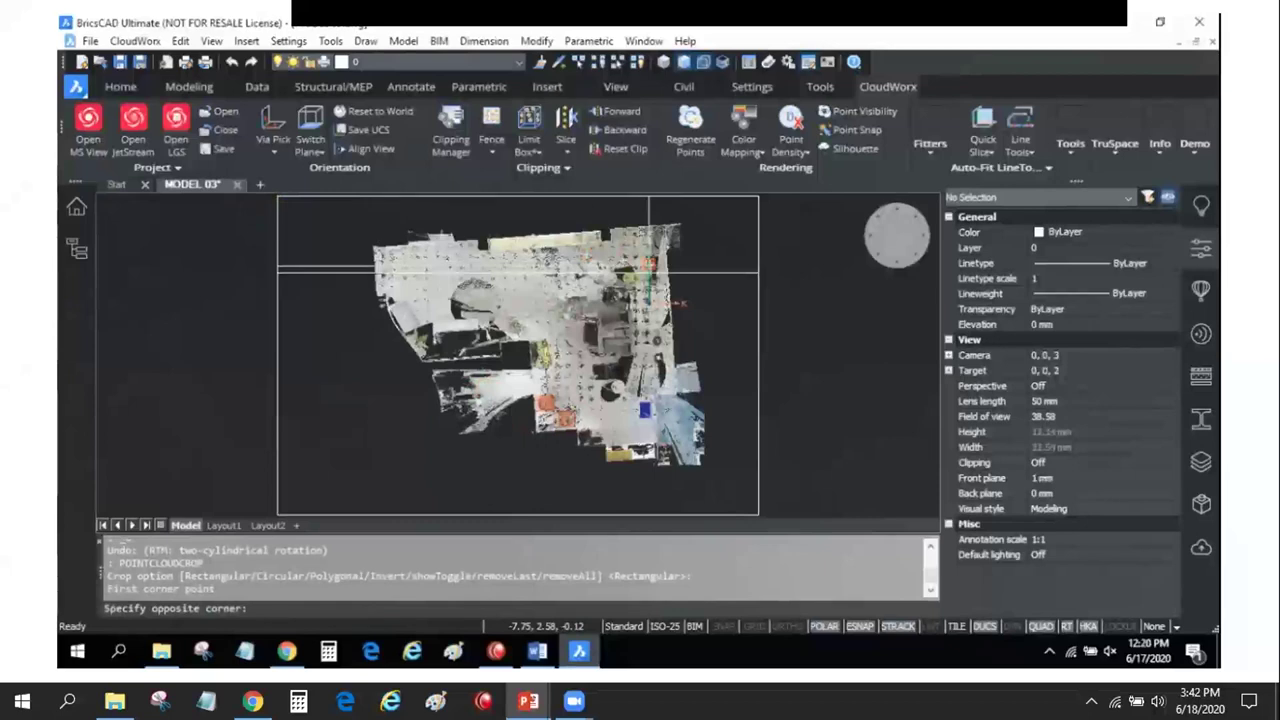
{"action": "left_click", "coordinate": [758, 272]}
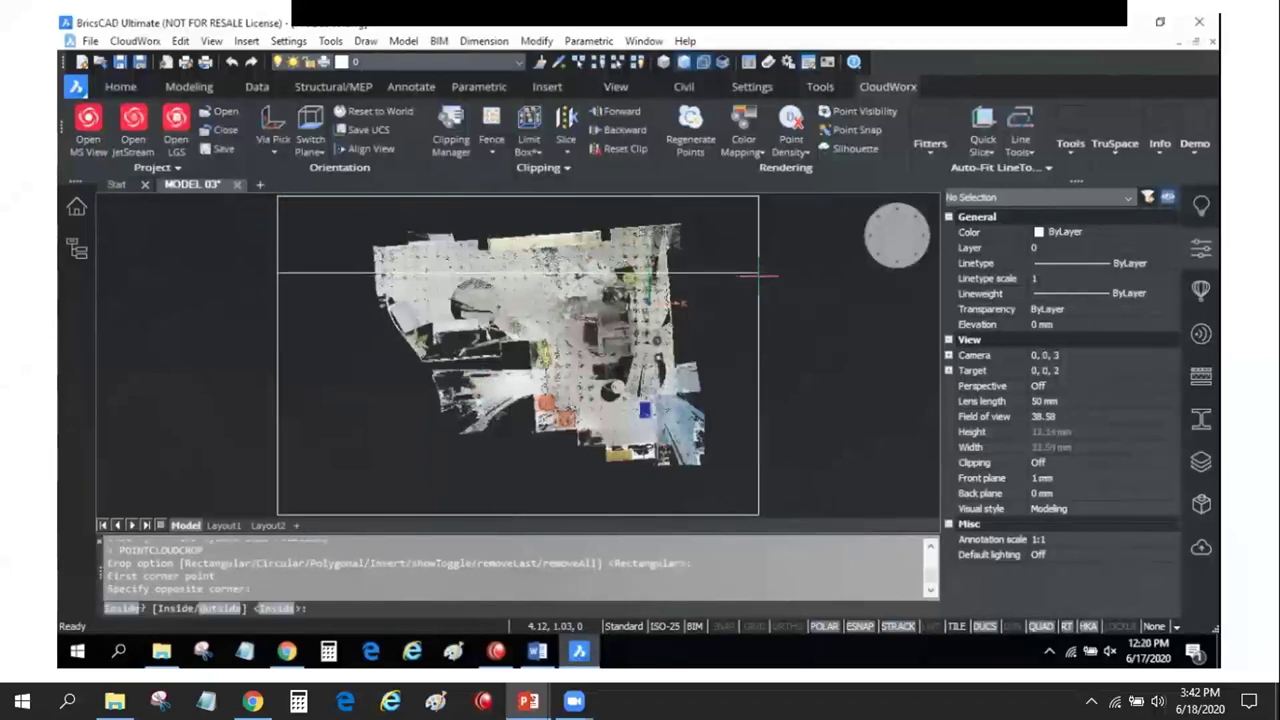
{"action": "key", "text": "Return"}
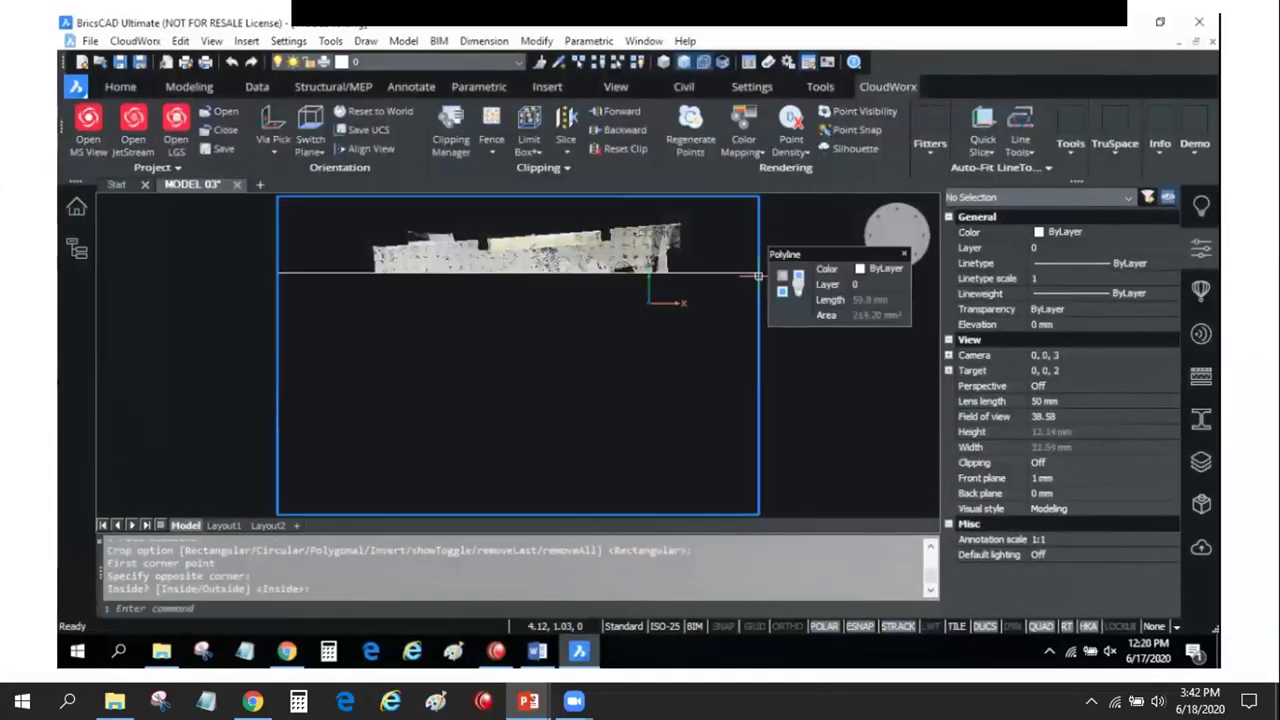
{"action": "key", "text": "Escape"}
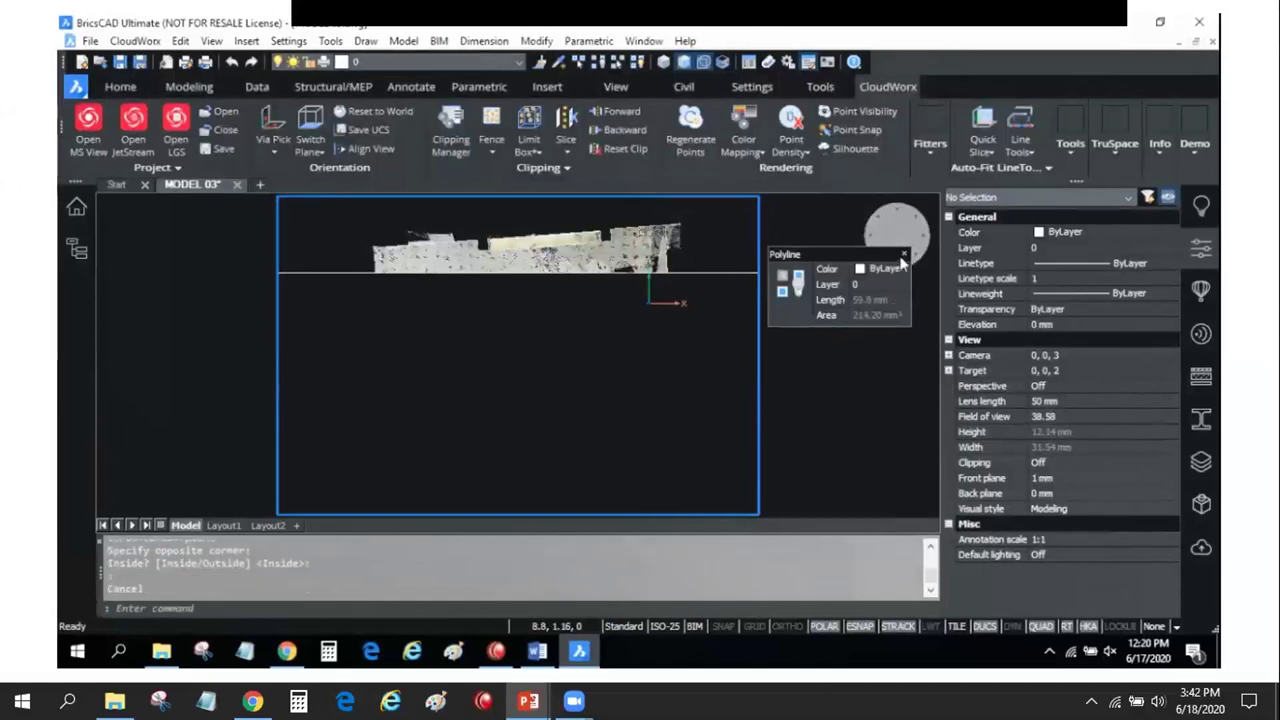
In isometric view, delete the boundary rectangle and the leftover horizontal line
{"action": "left_click", "coordinate": [880, 252]}
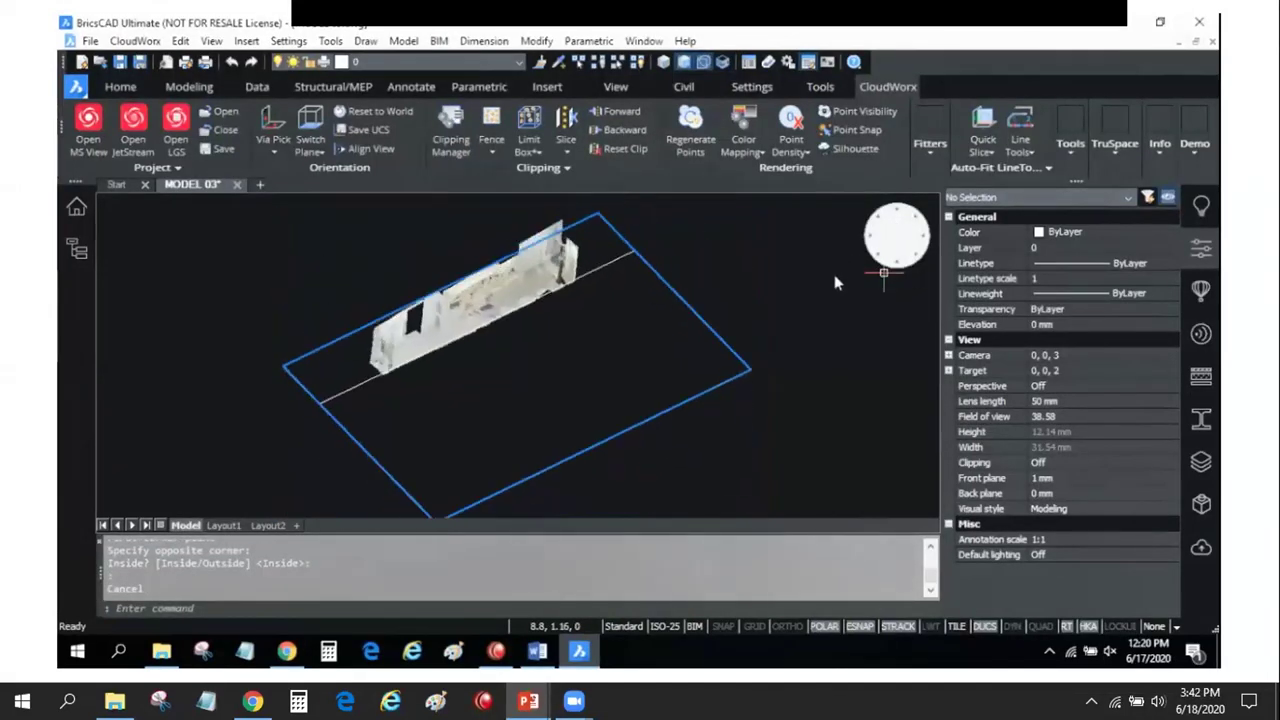
{"action": "scroll", "coordinate": [560, 280], "scroll_direction": "up", "scroll_amount": 3}
{"action": "scroll", "coordinate": [571, 277], "scroll_direction": "up", "scroll_amount": 2}
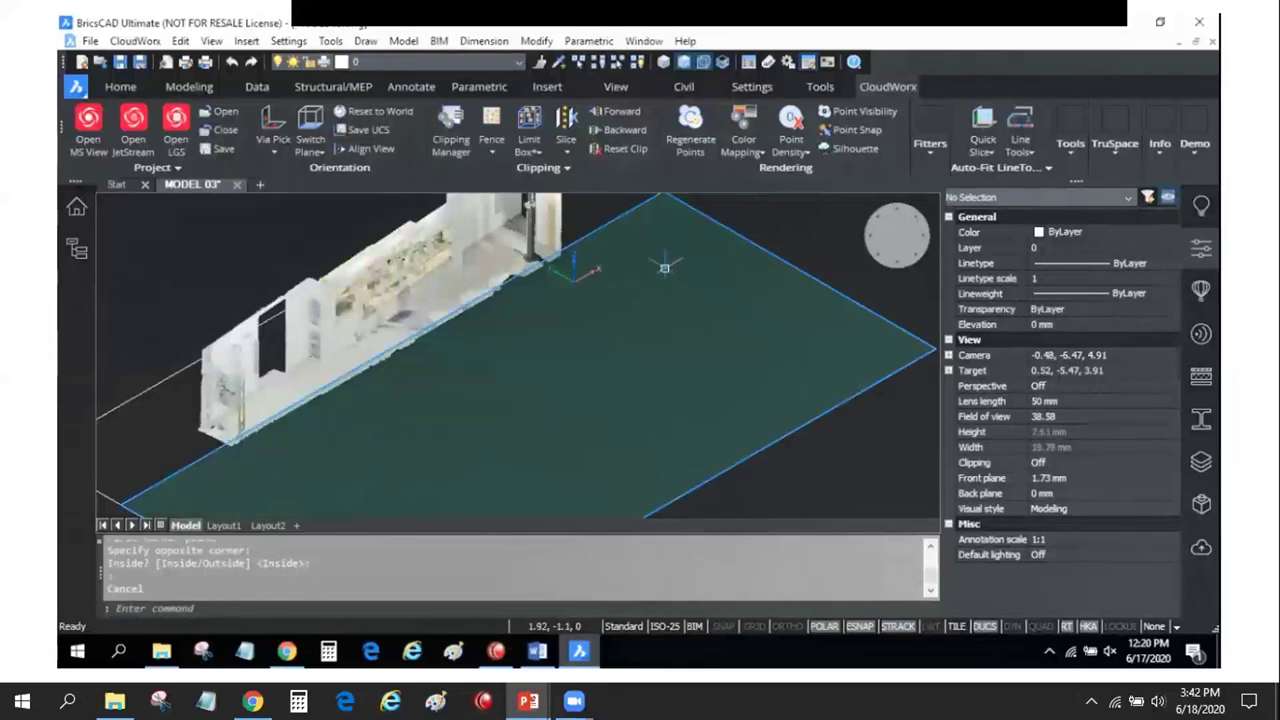
{"action": "scroll", "coordinate": [695, 258], "scroll_direction": "down", "scroll_amount": 5}
{"action": "scroll", "coordinate": [695, 240], "scroll_direction": "up", "scroll_amount": 3}
{"action": "left_click", "coordinate": [697, 212]}
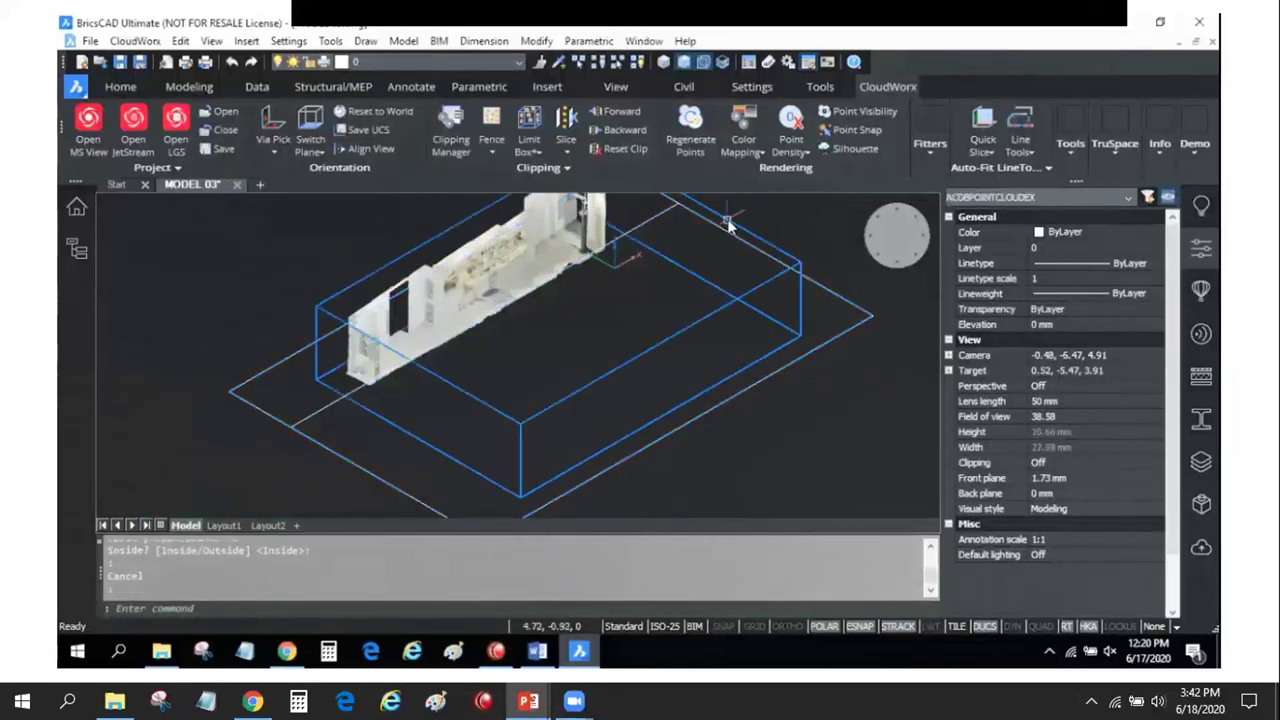
{"action": "key", "text": "Escape"}
{"action": "left_click", "coordinate": [860, 322]}
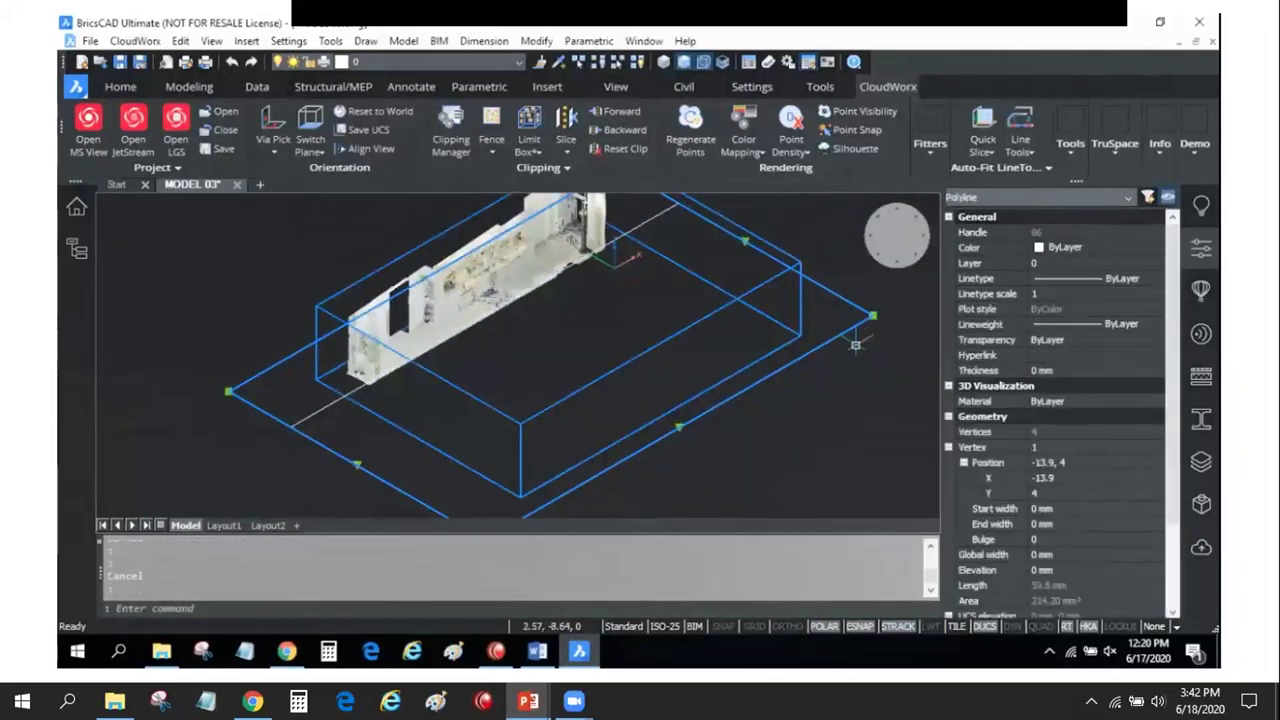
{"action": "key", "text": "Escape"}
{"action": "left_click", "coordinate": [825, 345]}
{"action": "key", "text": "Escape"}
{"action": "left_click", "coordinate": [663, 206]}
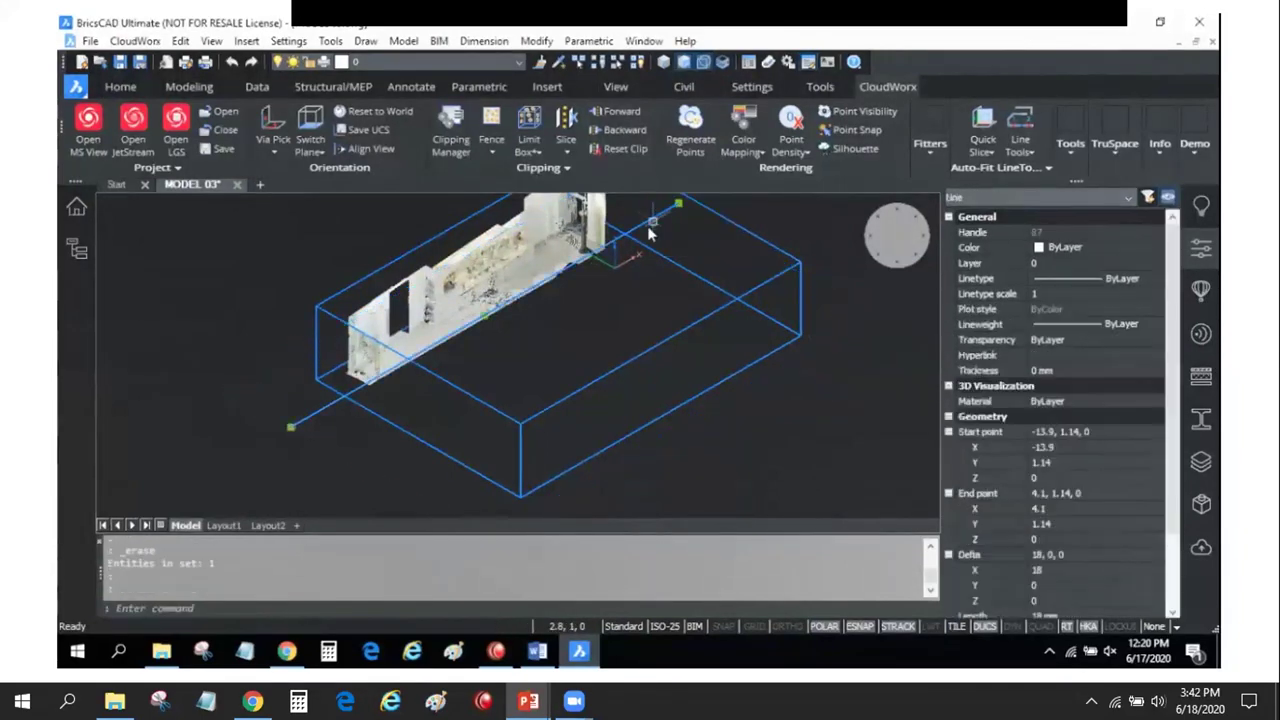
{"action": "key", "text": "Delete"}
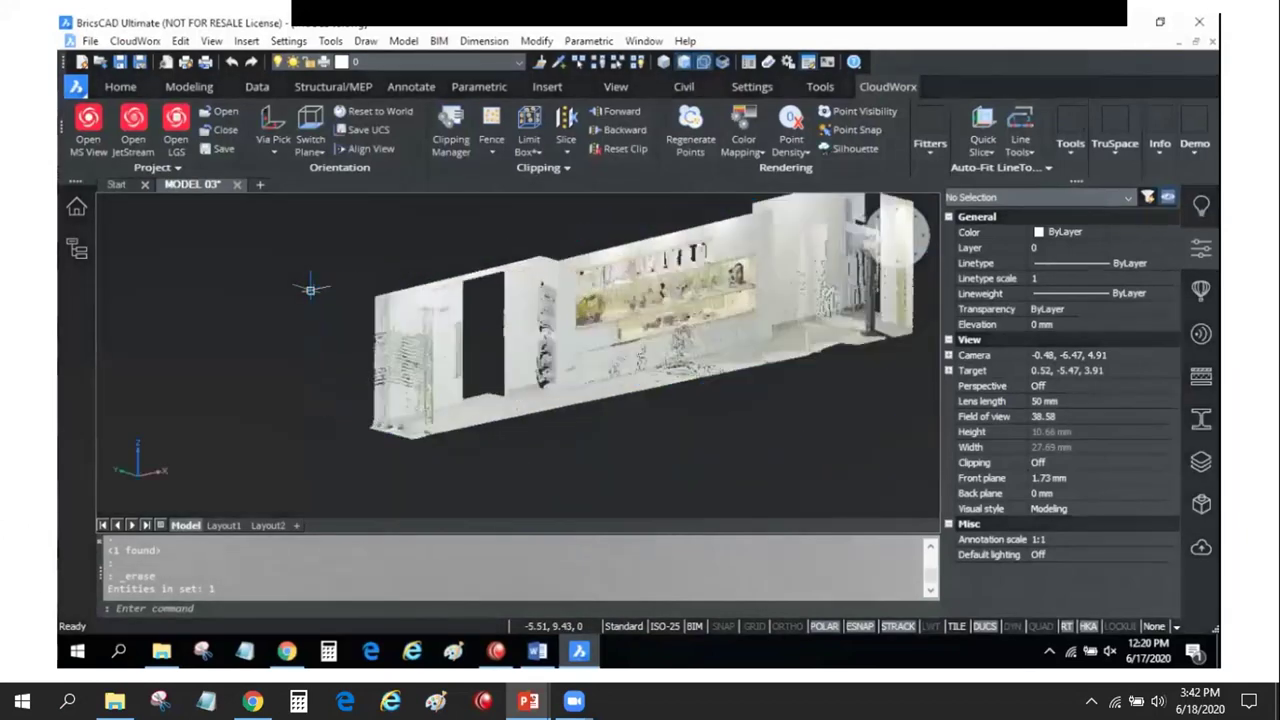
Orbit to face the cropped wall, then start and cancel a CloudWorx limit box
{"action": "mouse_move", "coordinate": [310, 290]}
{"action": "middle_mouse_down", "text": "shift"}
{"action": "mouse_move", "coordinate": [309, 329]}
{"action": "mouse_move", "coordinate": [363, 289]}
{"action": "mouse_move", "coordinate": [280, 265]}
{"action": "mouse_move", "coordinate": [510, 235]}
{"action": "middle_mouse_up", "text": "shift"}
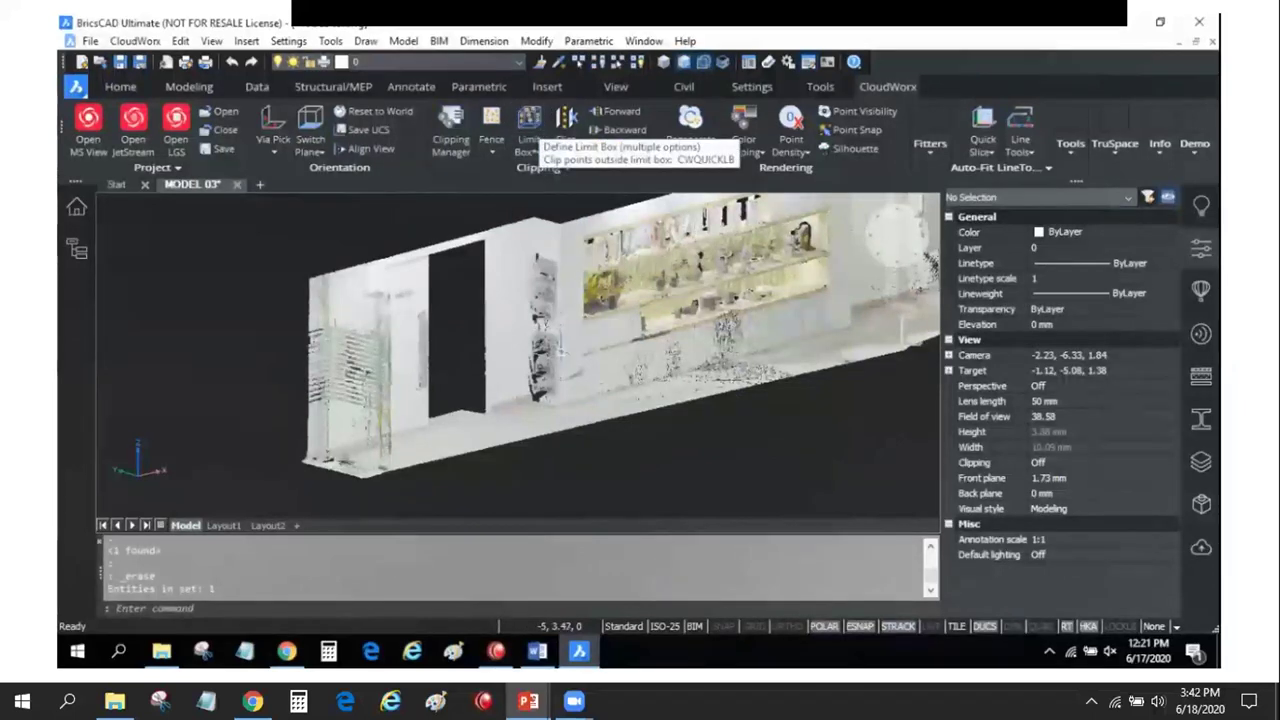
{"action": "mouse_move", "coordinate": [536, 400]}
{"action": "middle_mouse_down", "text": "shift"}
{"action": "mouse_move", "coordinate": [366, 411]}
{"action": "mouse_move", "coordinate": [340, 390]}
{"action": "middle_mouse_up", "text": "shift"}
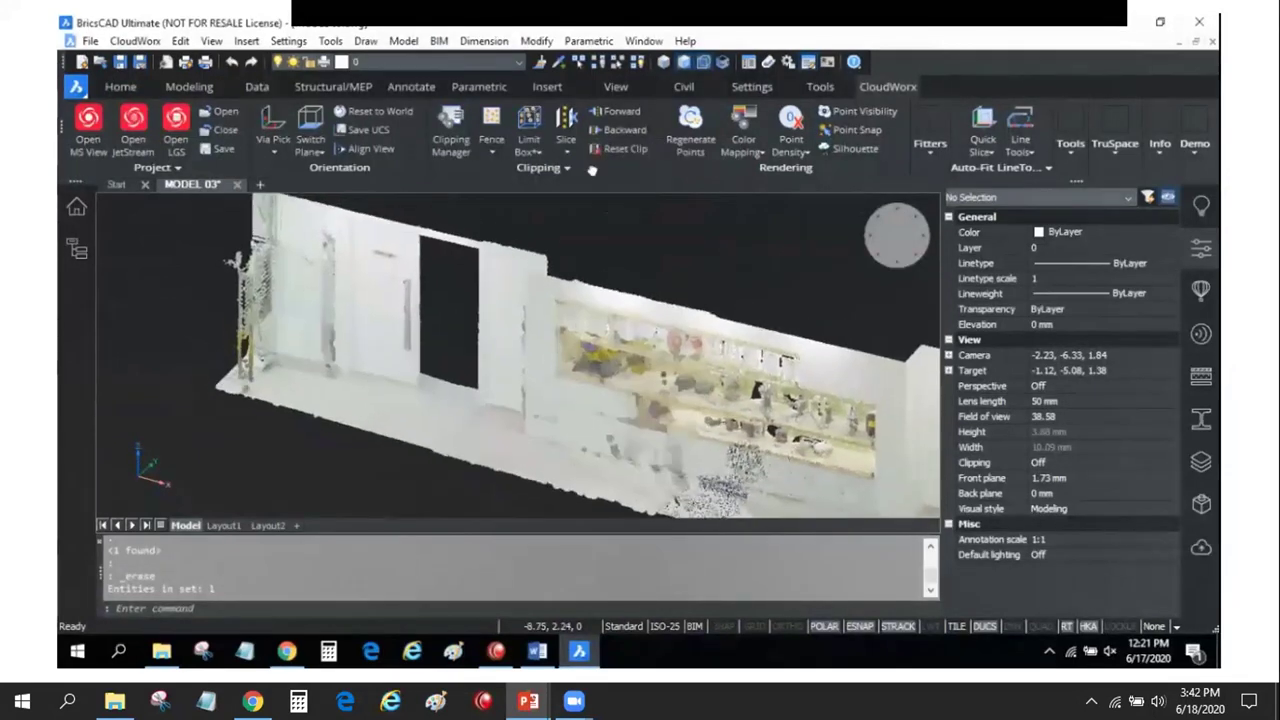
{"action": "left_click", "coordinate": [529, 148]}
{"action": "left_click", "coordinate": [548, 214]}
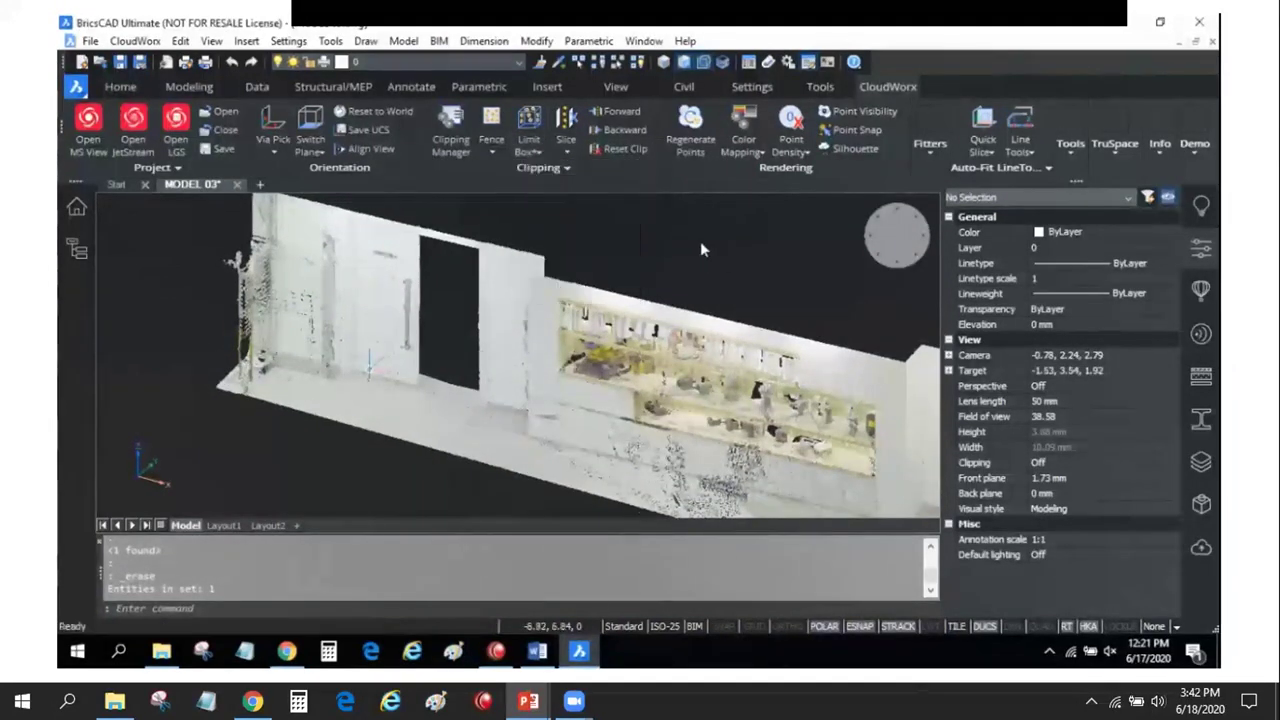
{"action": "key", "text": "Escape"}
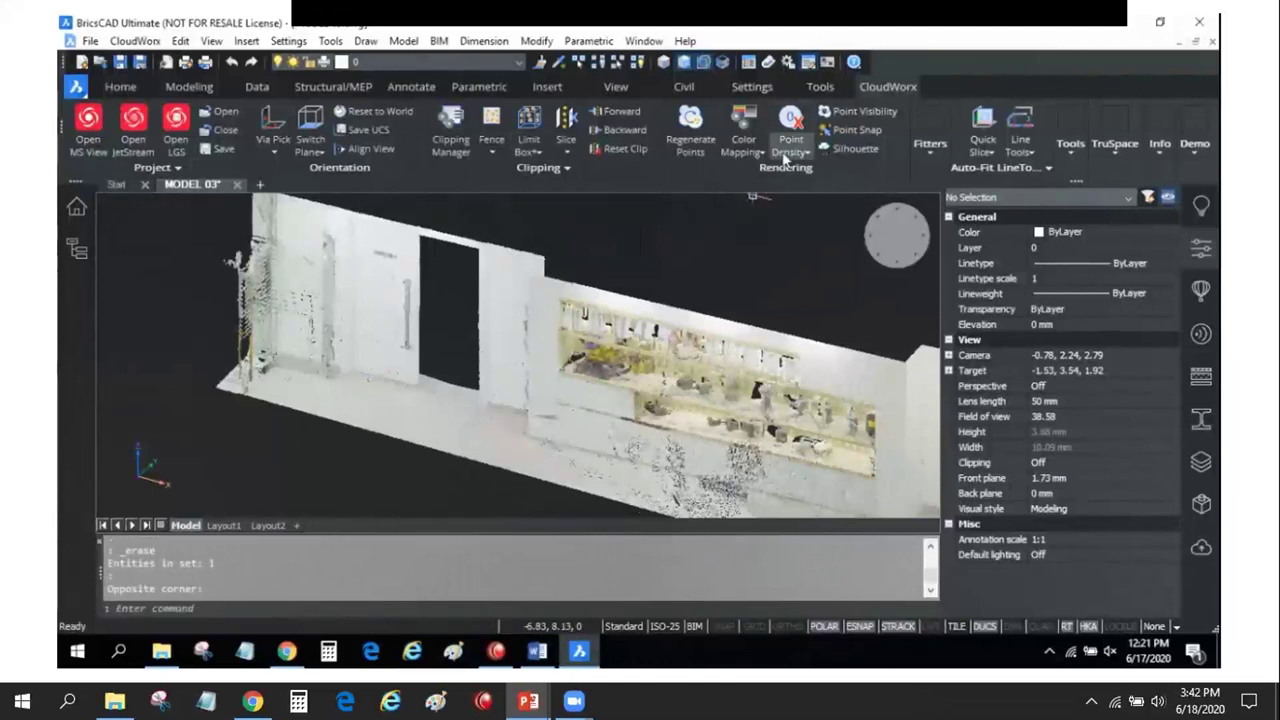
Set the point cloud density to High, then switch density reduction off
{"action": "left_click", "coordinate": [790, 145]}
{"action": "left_click", "coordinate": [791, 212]}
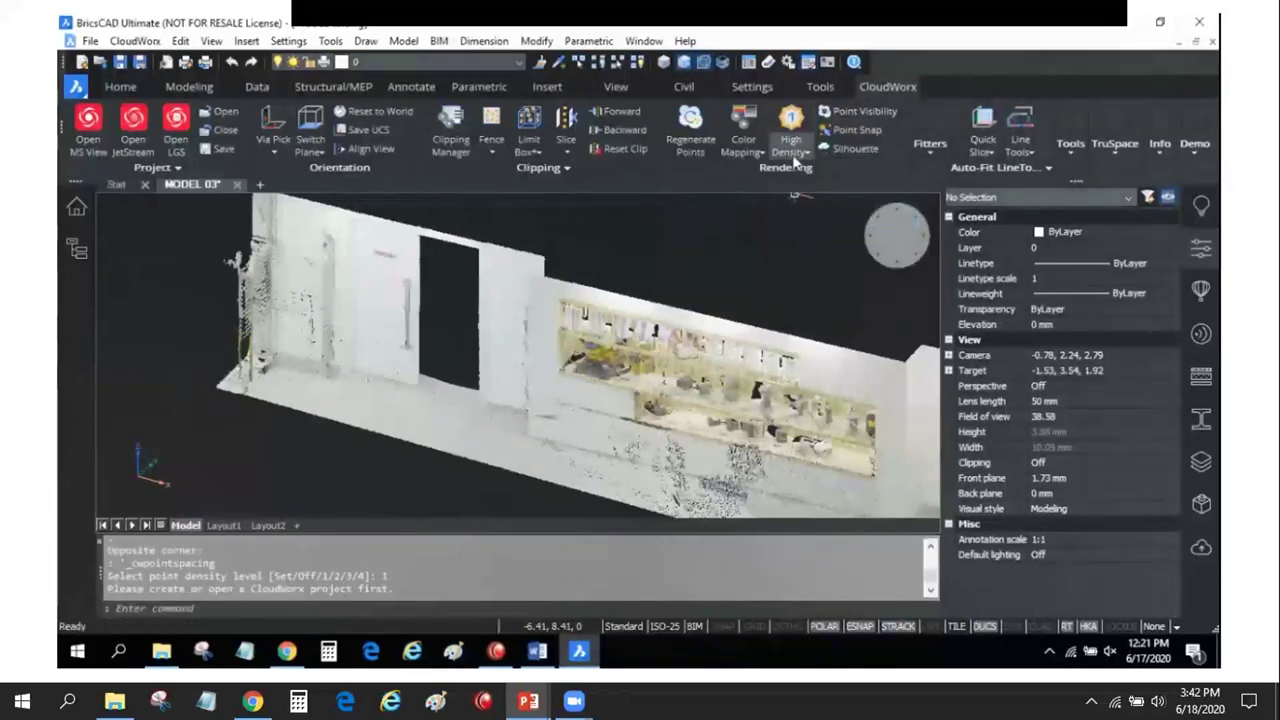
{"action": "left_click", "coordinate": [796, 166]}
{"action": "left_click", "coordinate": [833, 178]}
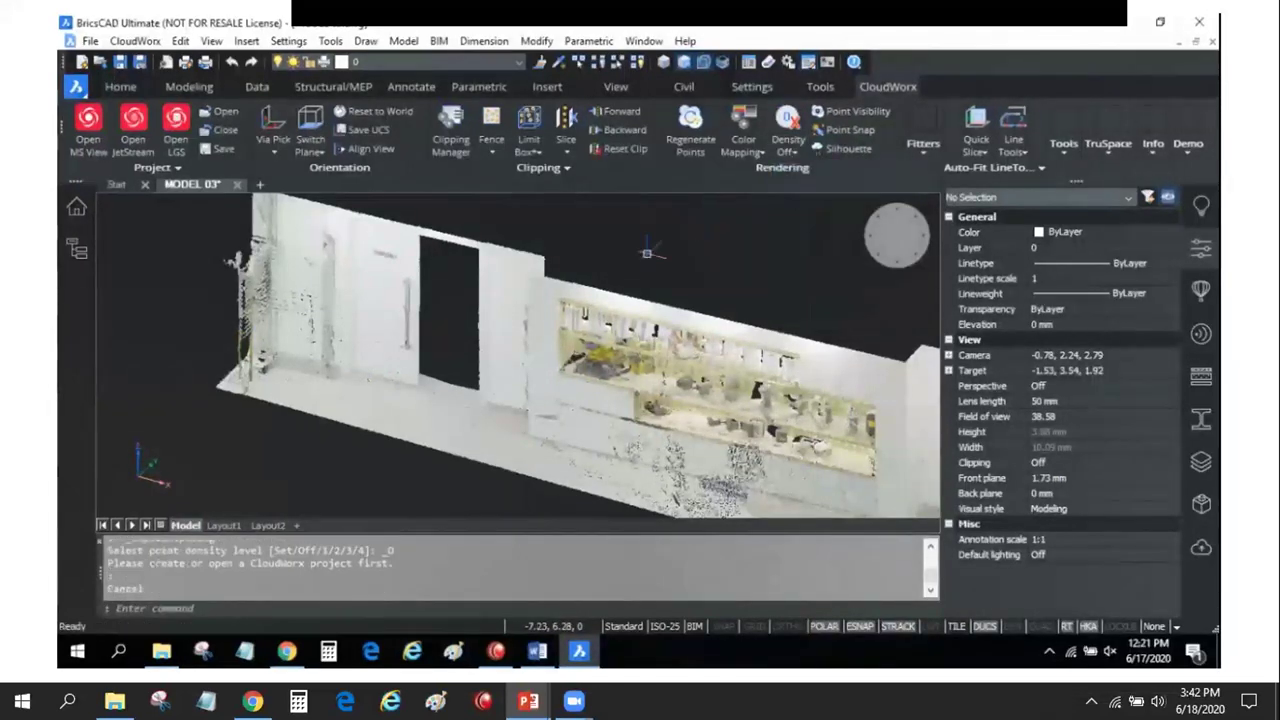
{"action": "scroll", "coordinate": [390, 315], "scroll_direction": "up", "scroll_amount": 5}
{"action": "mouse_move", "coordinate": [440, 318]}
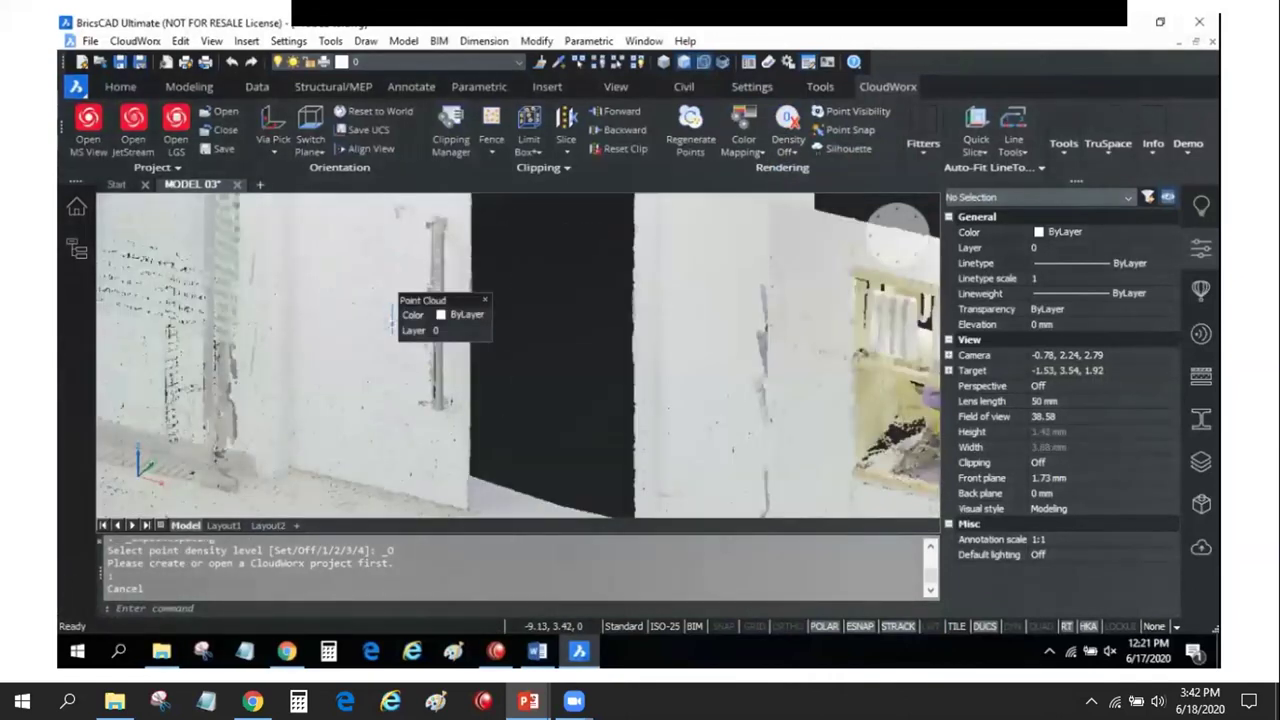
{"action": "scroll", "coordinate": [391, 319], "scroll_direction": "down", "scroll_amount": 5}
{"action": "scroll", "coordinate": [442, 454], "scroll_direction": "up", "scroll_amount": 2}
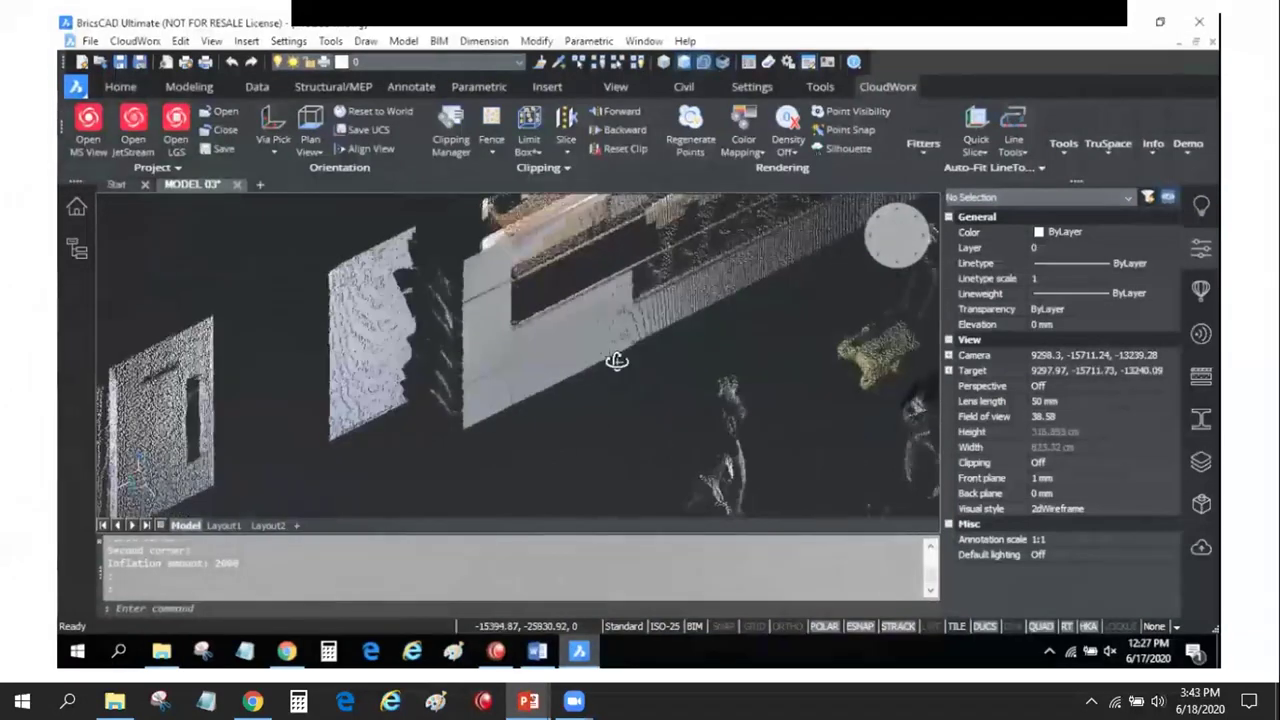
Orbit to a higher oblique view over the wall and start the Polysolid command
{"action": "mouse_move", "coordinate": [620, 340]}
{"action": "middle_mouse_down", "text": "shift"}
{"action": "mouse_move", "coordinate": [434, 423]}
{"action": "mouse_move", "coordinate": [677, 309]}
{"action": "mouse_move", "coordinate": [421, 395]}
{"action": "mouse_move", "coordinate": [581, 360]}
{"action": "middle_mouse_up", "text": "shift"}
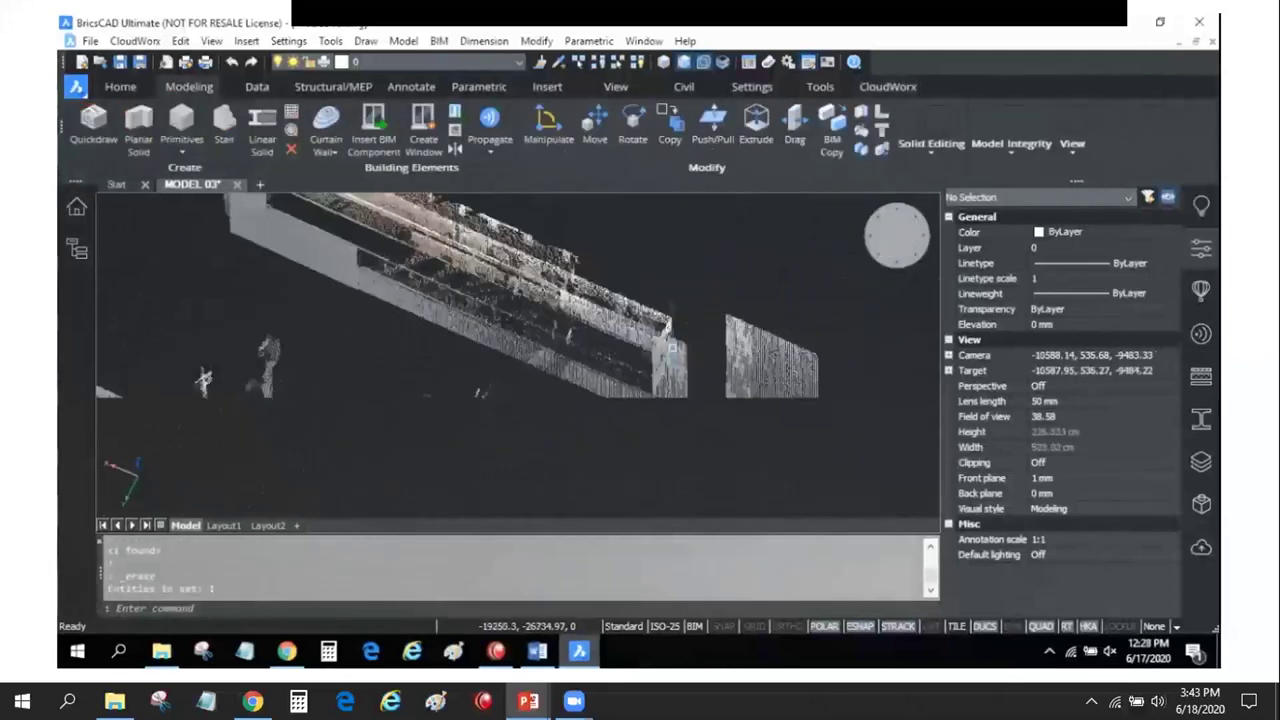
{"action": "middle_click_drag", "start_coordinate": [672, 347], "coordinate": [428, 255], "text": "shift"}
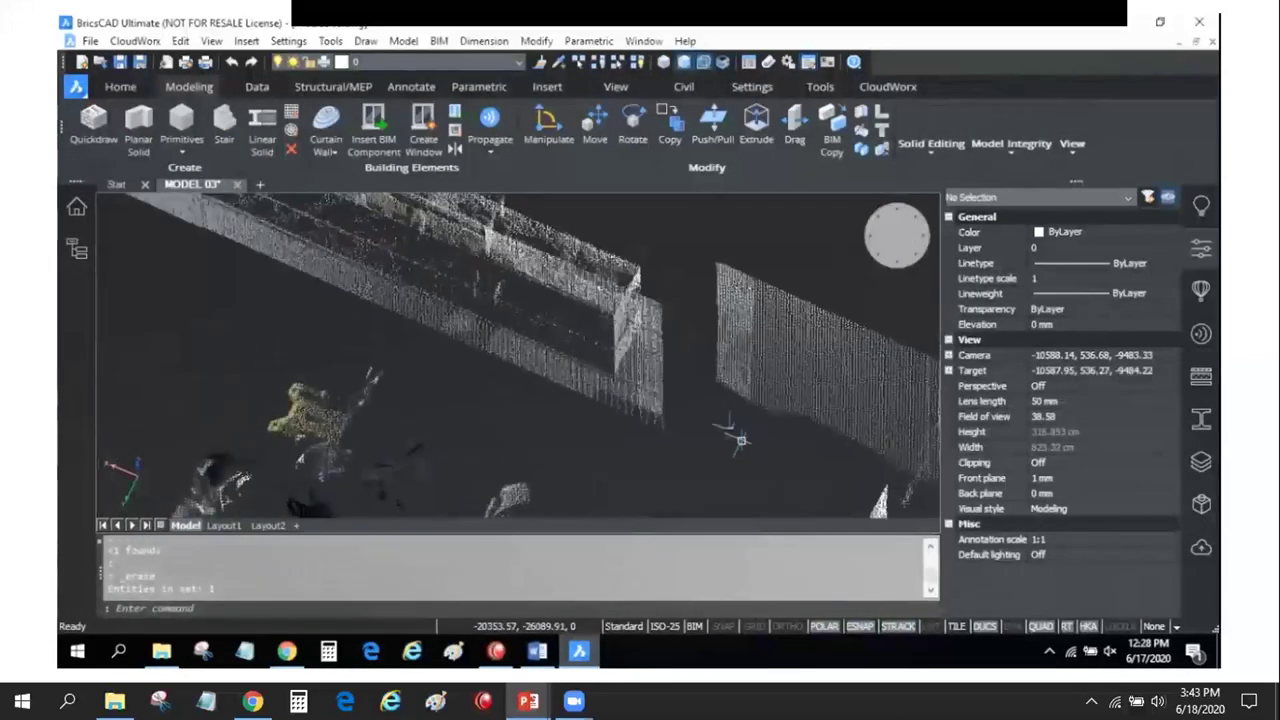
{"action": "left_click", "coordinate": [140, 118]}
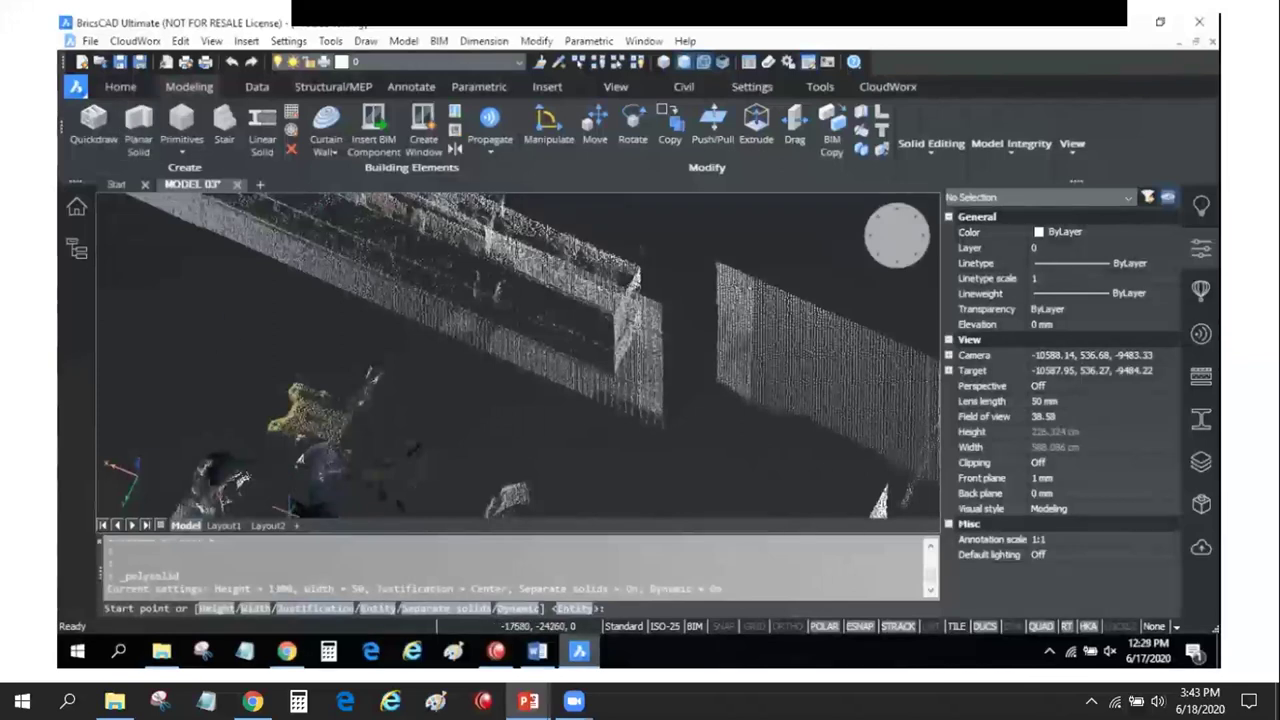
Restart Polysolid with a wall width of 30 and turn on CloudWorx point snapping
{"action": "left_click", "coordinate": [236, 608]}
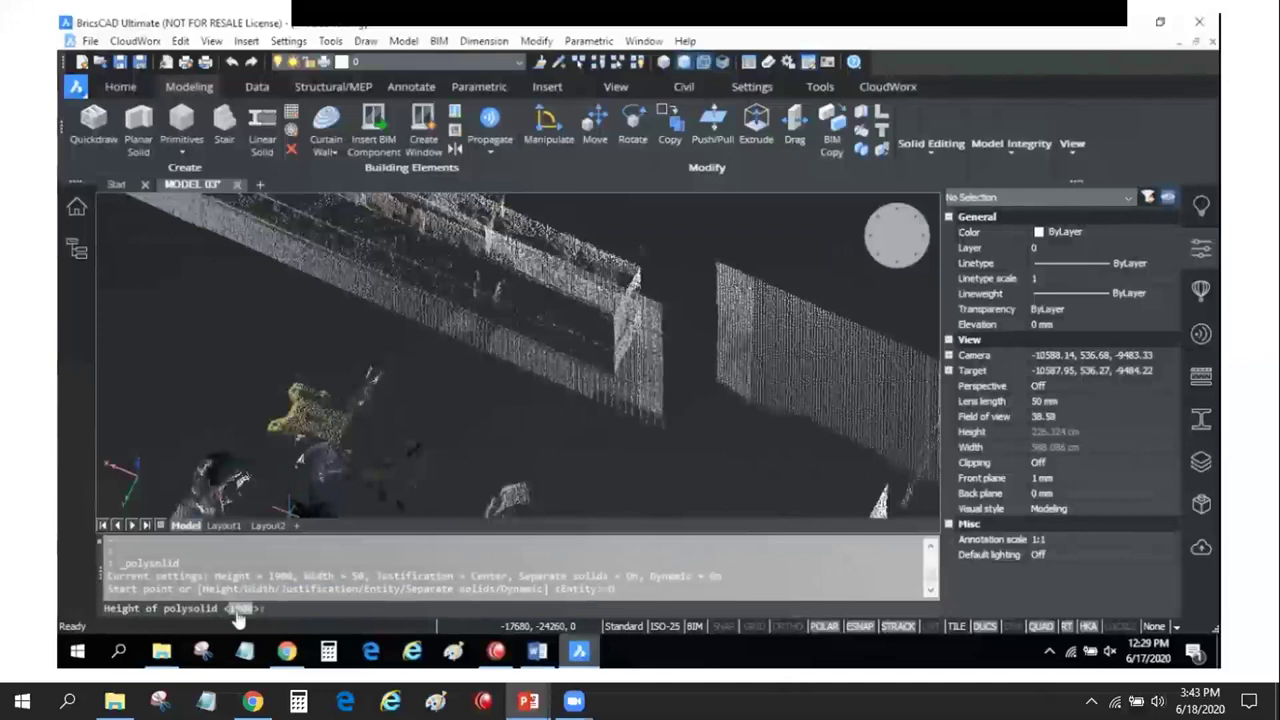
{"action": "key", "text": "Escape"}
{"action": "left_click", "coordinate": [140, 118]}
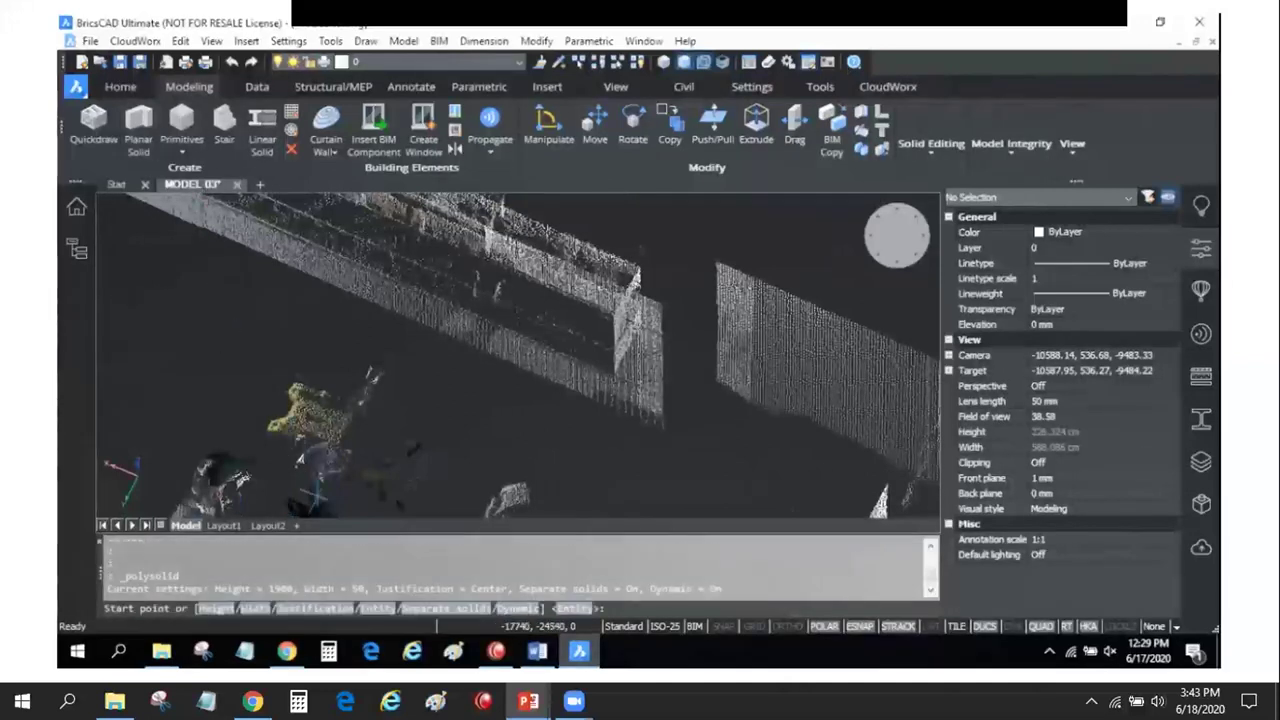
{"action": "left_click", "coordinate": [256, 609]}
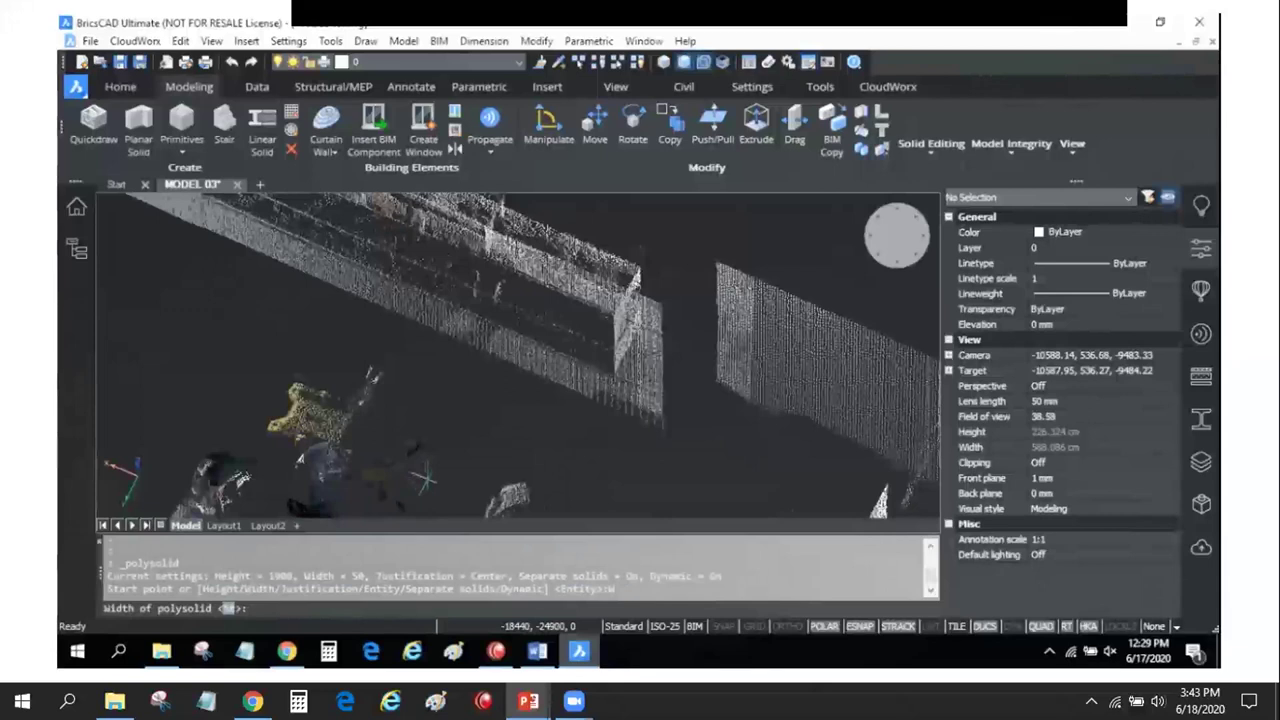
{"action": "type", "text": "30"}
{"action": "key", "text": "Return"}
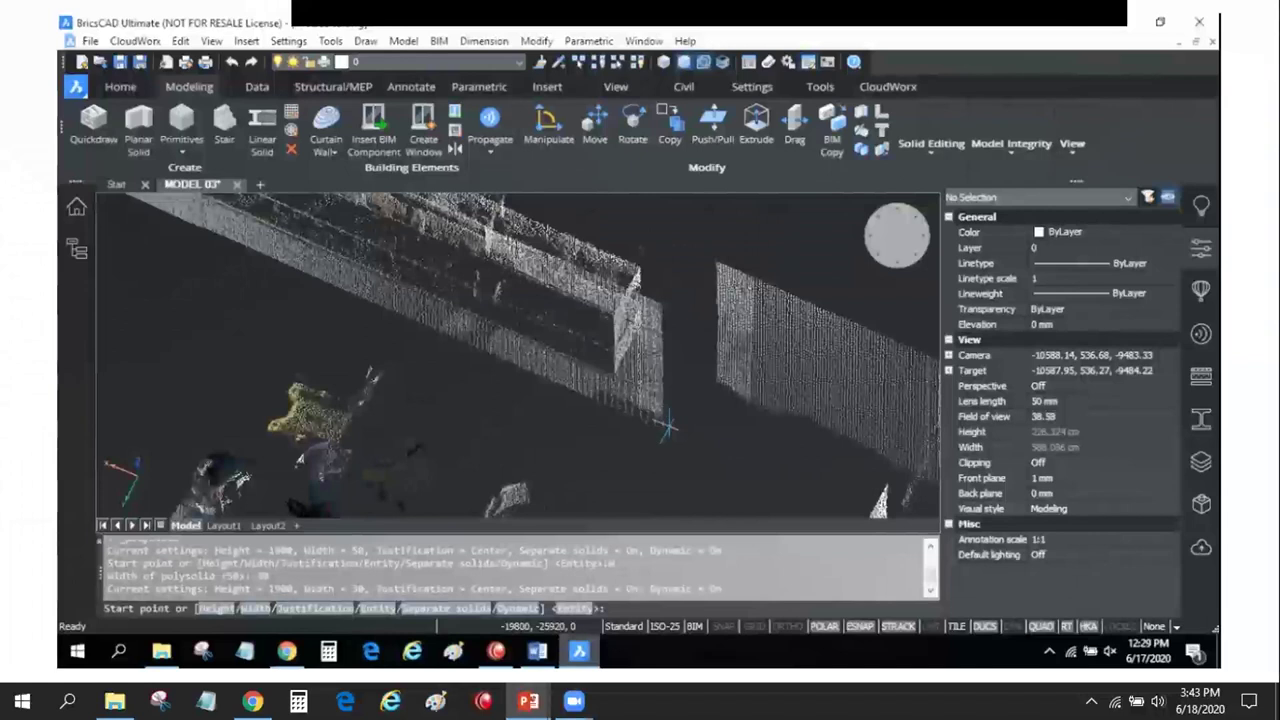
{"action": "left_click", "coordinate": [886, 86]}
{"action": "left_click", "coordinate": [832, 133]}
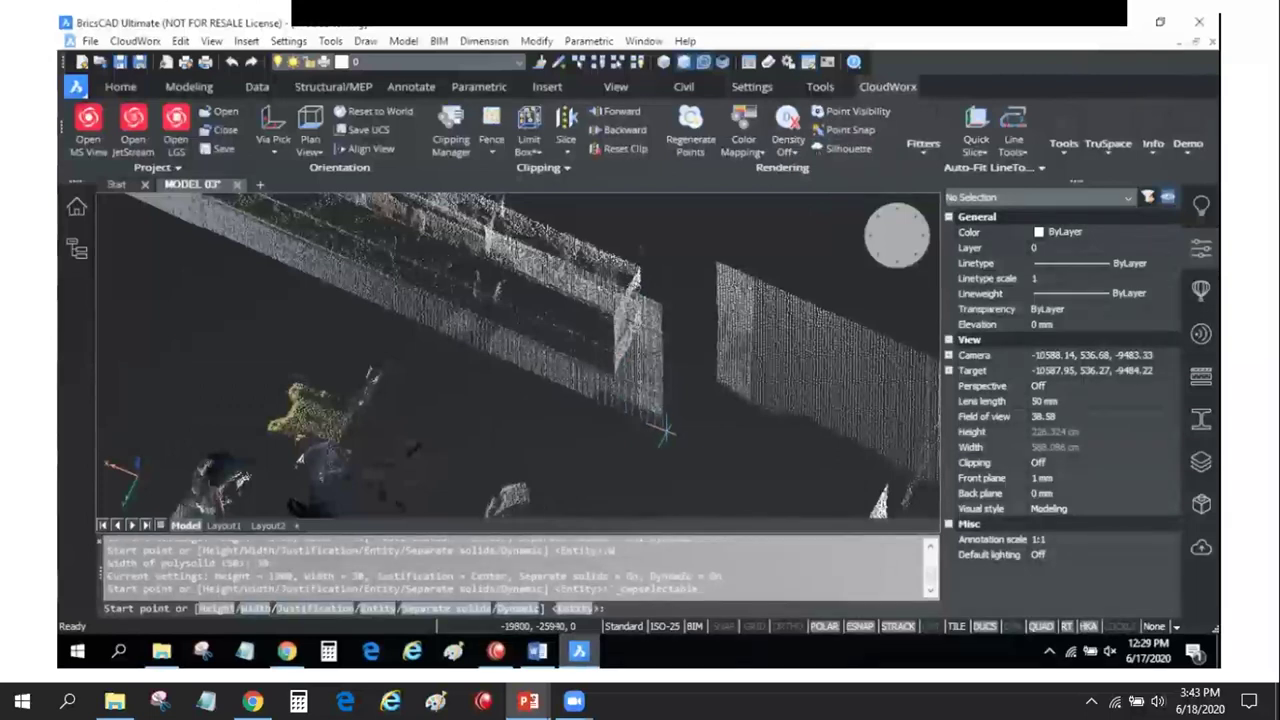
Trace the left-justified wall between two cloud points and give it a height of 2500
{"action": "left_click", "coordinate": [664, 430]}
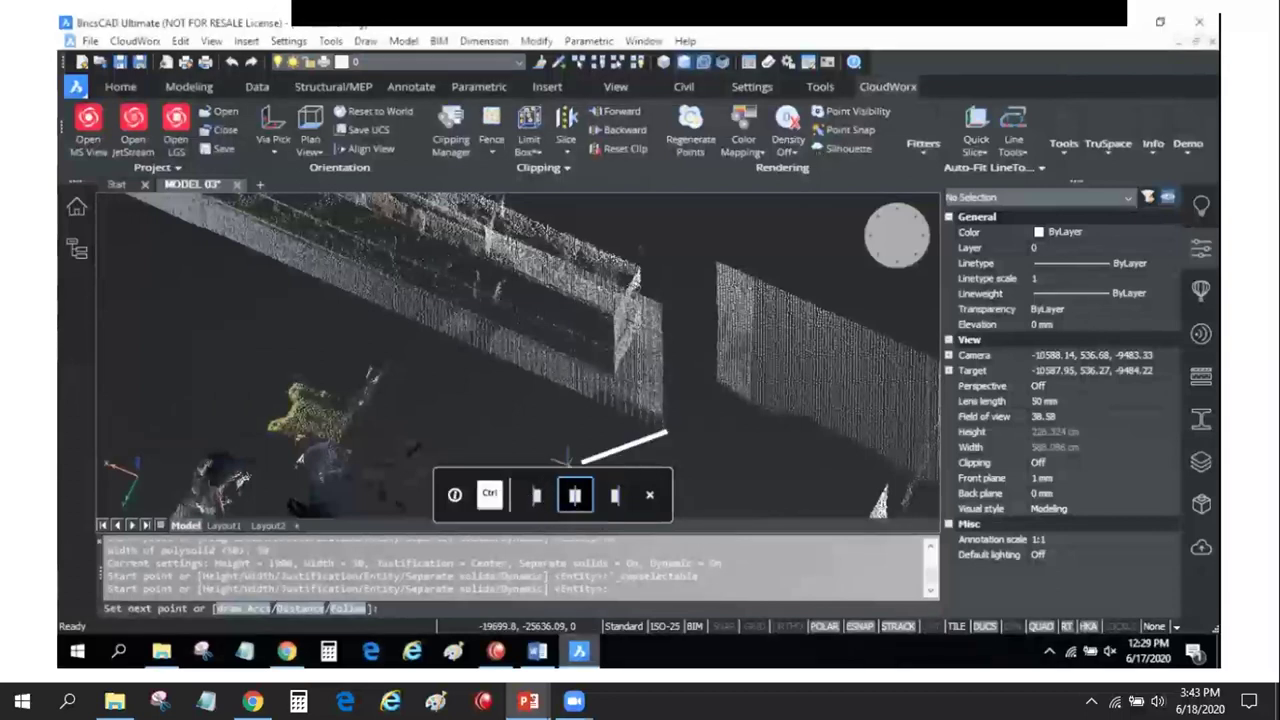
{"action": "key", "text": "ctrl"}
{"action": "left_click", "coordinate": [538, 496]}
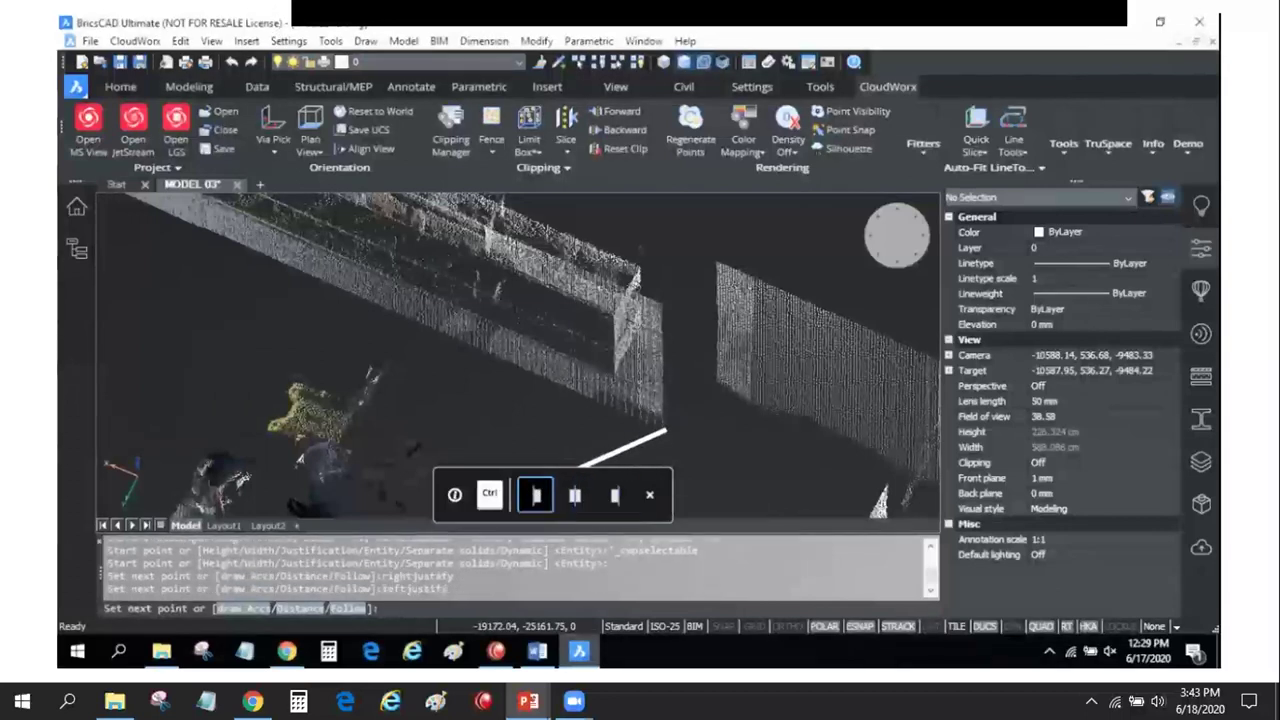
{"action": "middle_click_drag", "start_coordinate": [424, 348], "coordinate": [372, 318], "text": "shift"}
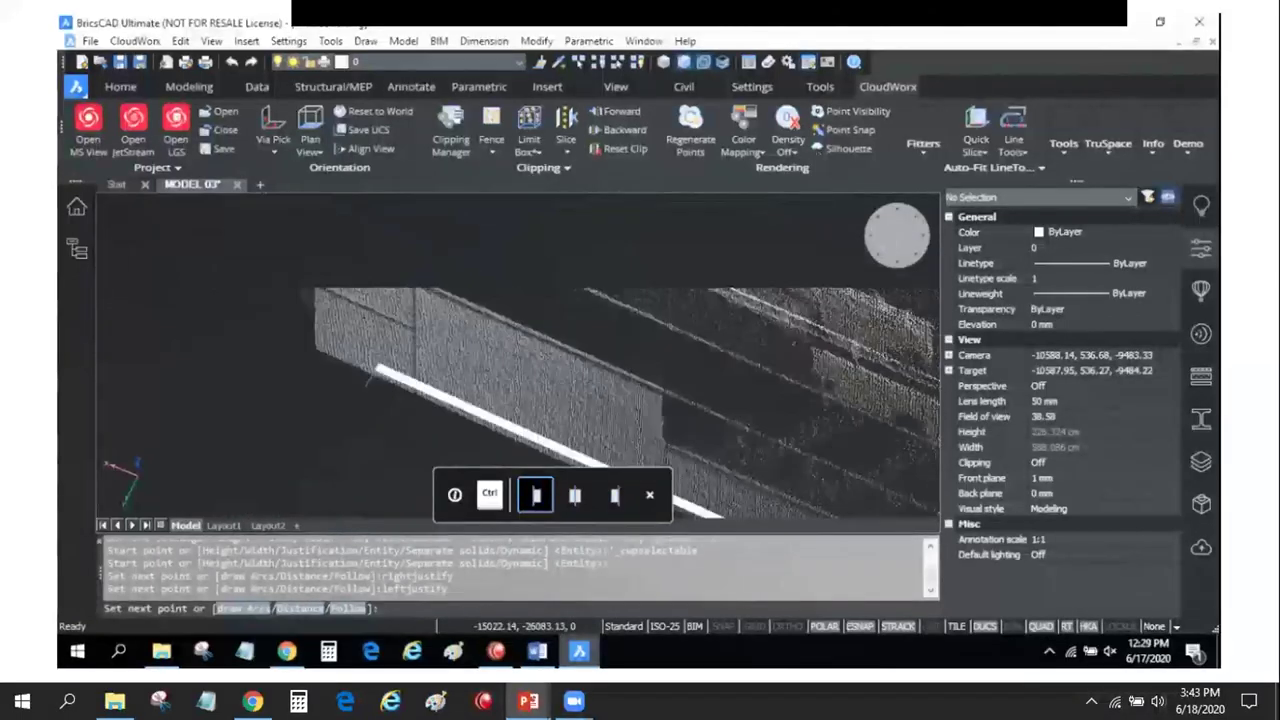
{"action": "left_click", "coordinate": [377, 372]}
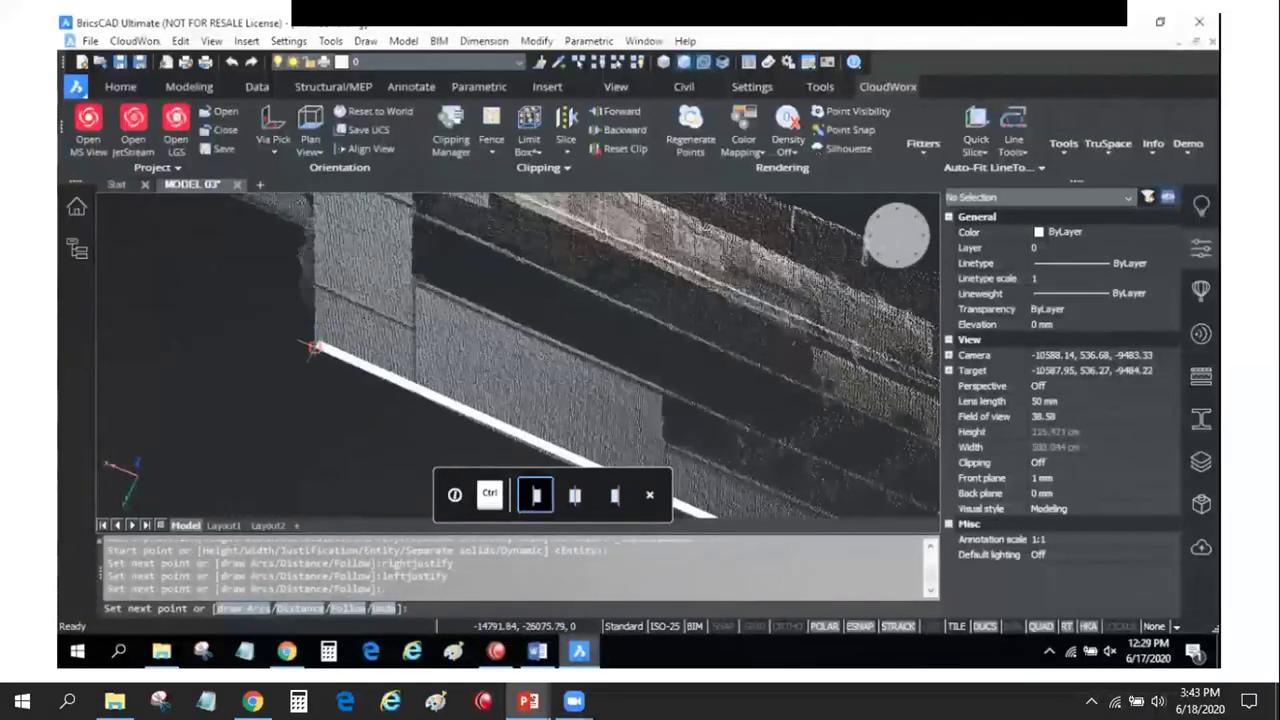
{"action": "key", "text": "Return"}
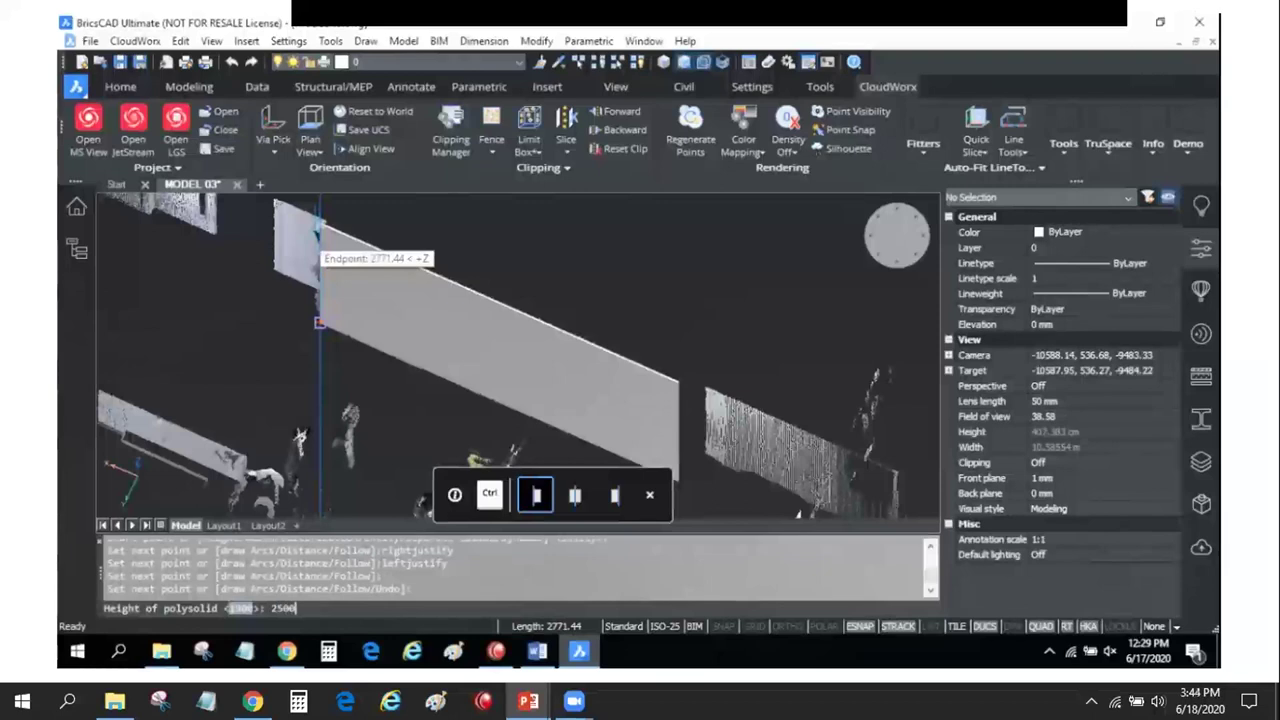
{"action": "key", "text": "Return"}
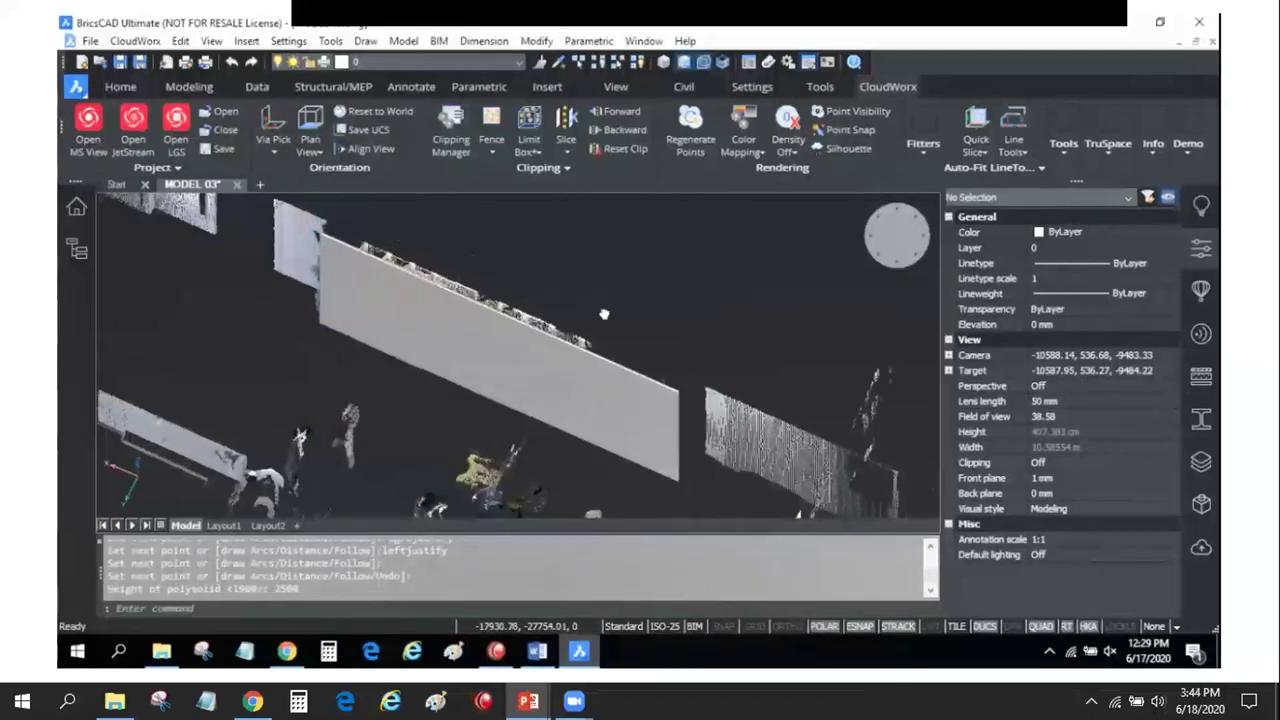
{"action": "key", "text": "ctrl+z"}
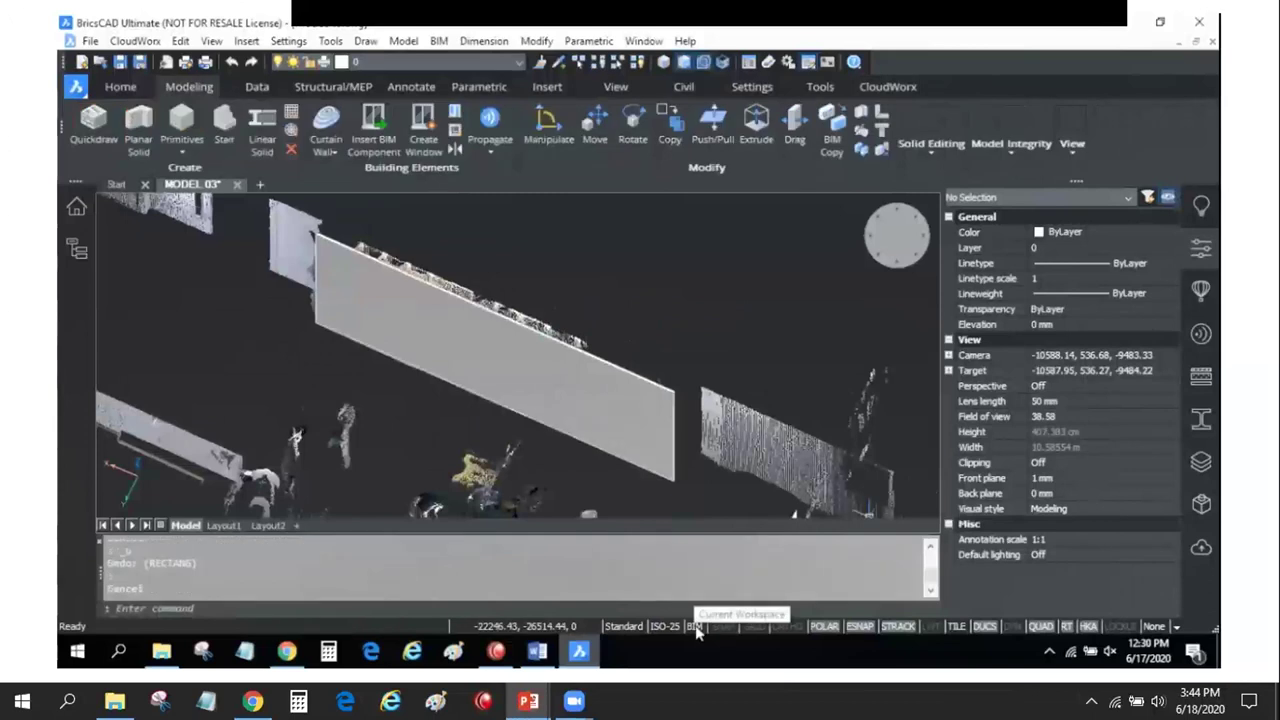
Classify the traced polysolid as a BIM Wall
{"action": "left_click", "coordinate": [121, 88]}
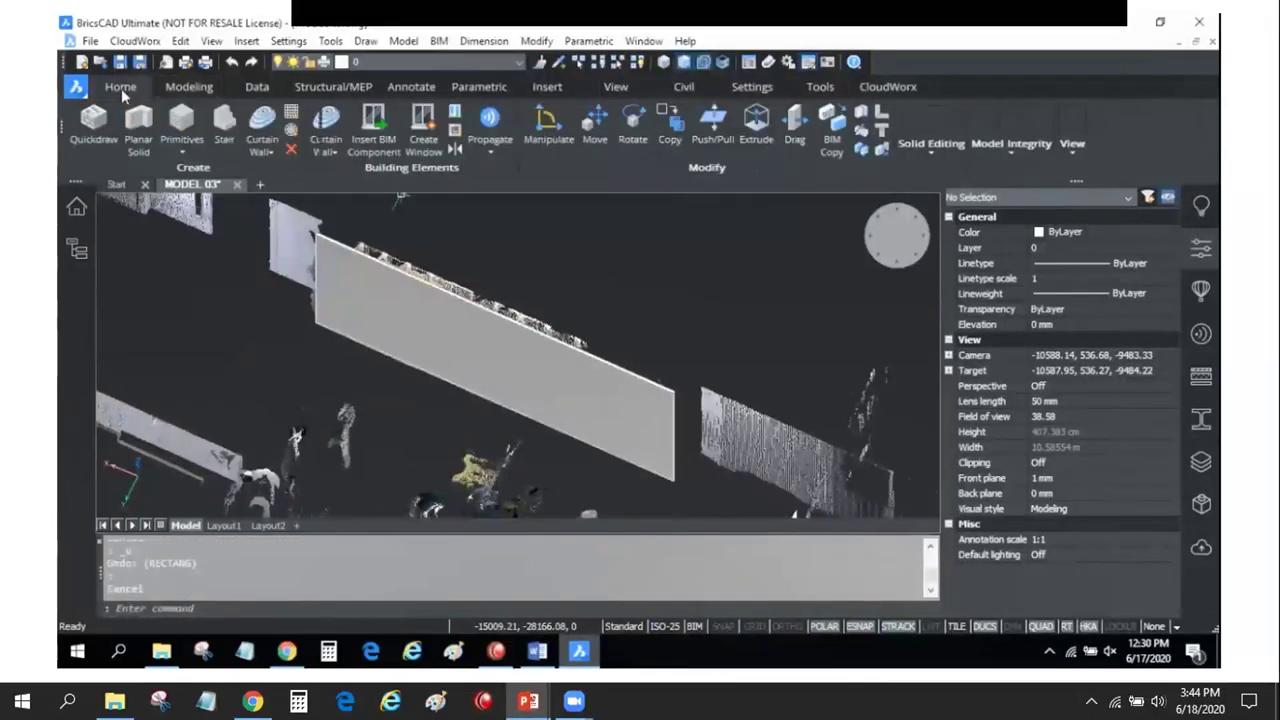
{"action": "left_click", "coordinate": [487, 140]}
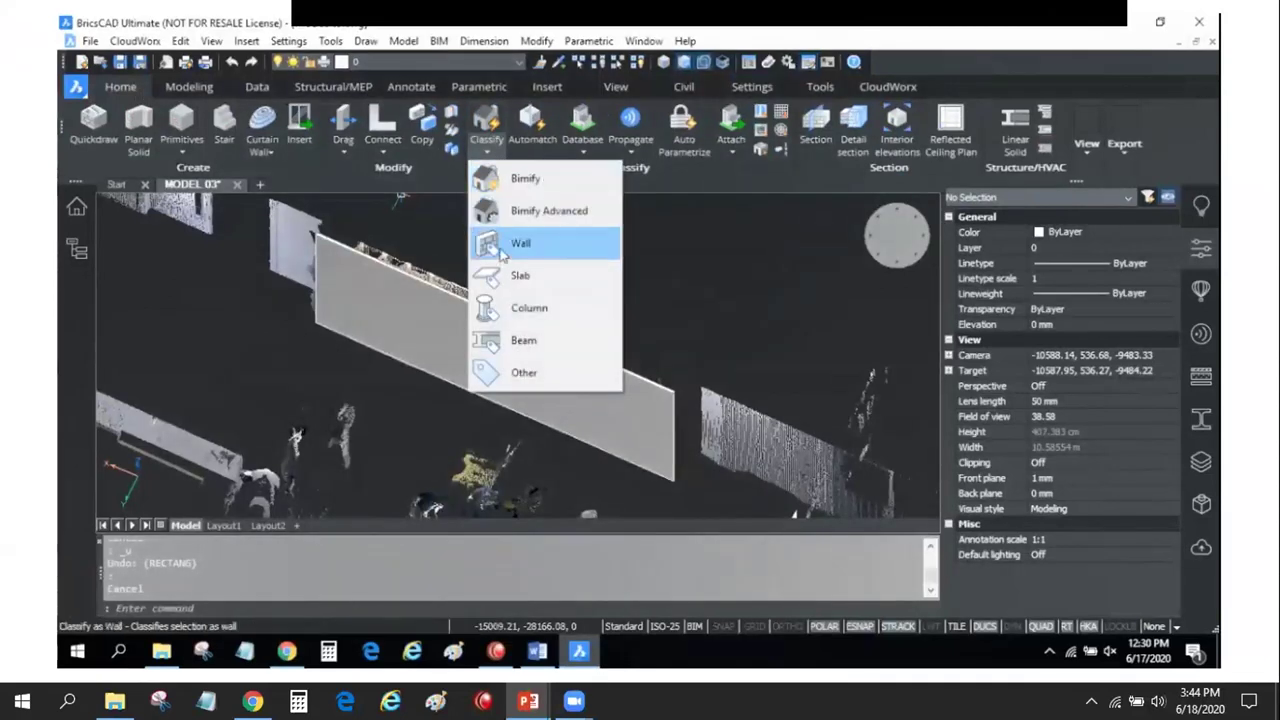
{"action": "left_click", "coordinate": [503, 256]}
{"action": "left_click", "coordinate": [407, 309]}
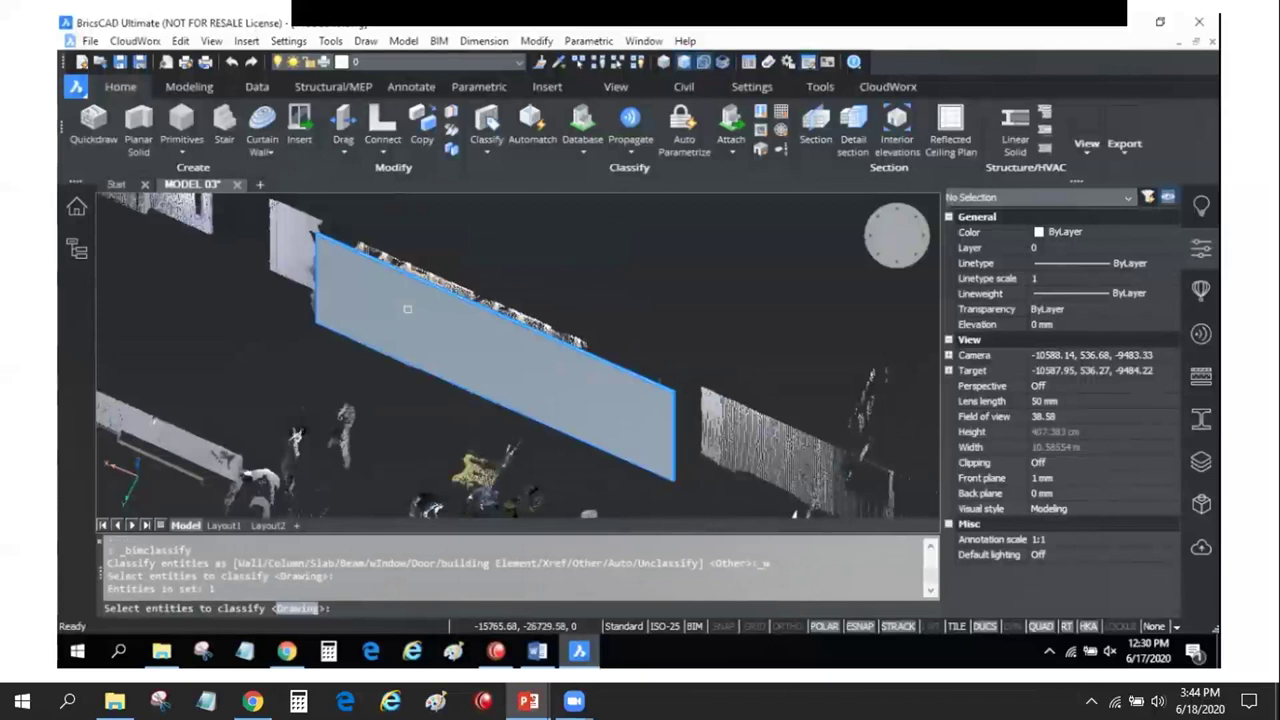
{"action": "key", "text": "Return"}
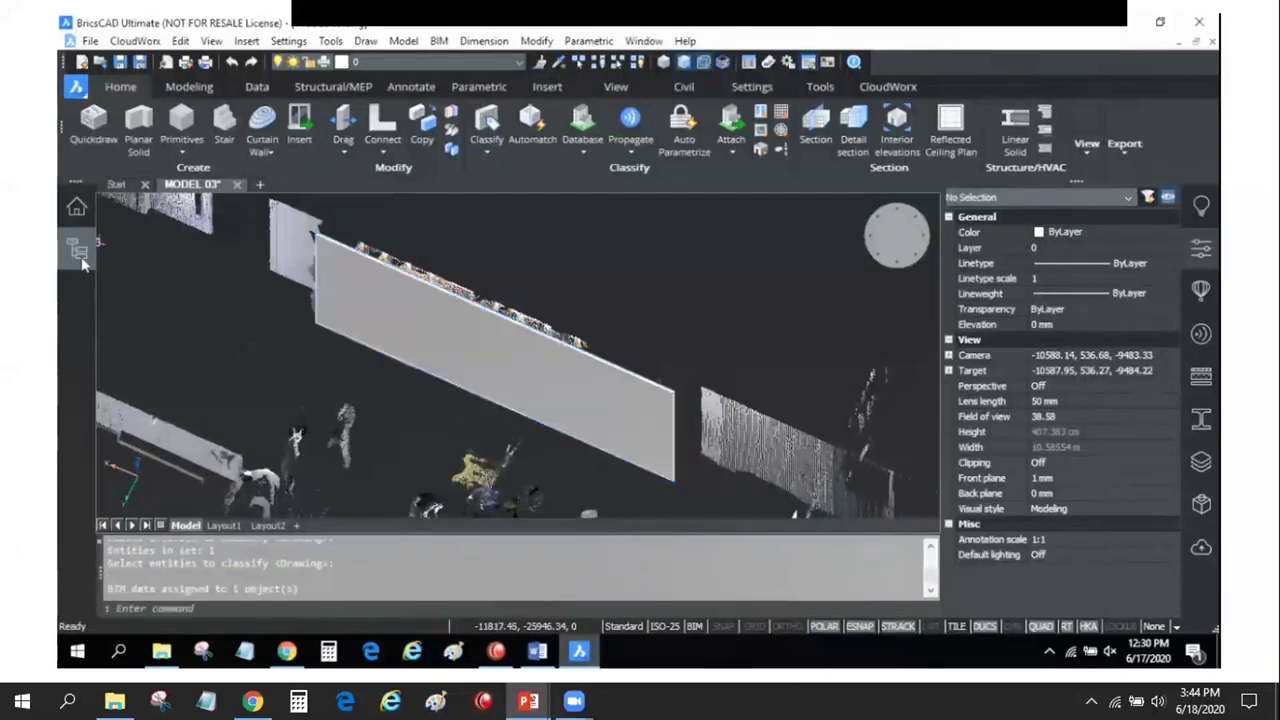
Check the Wall under Building Elements in the Structure browser, collapse it, and cancel the rectangle
{"action": "left_click", "coordinate": [80, 255]}
{"action": "left_click", "coordinate": [109, 246]}
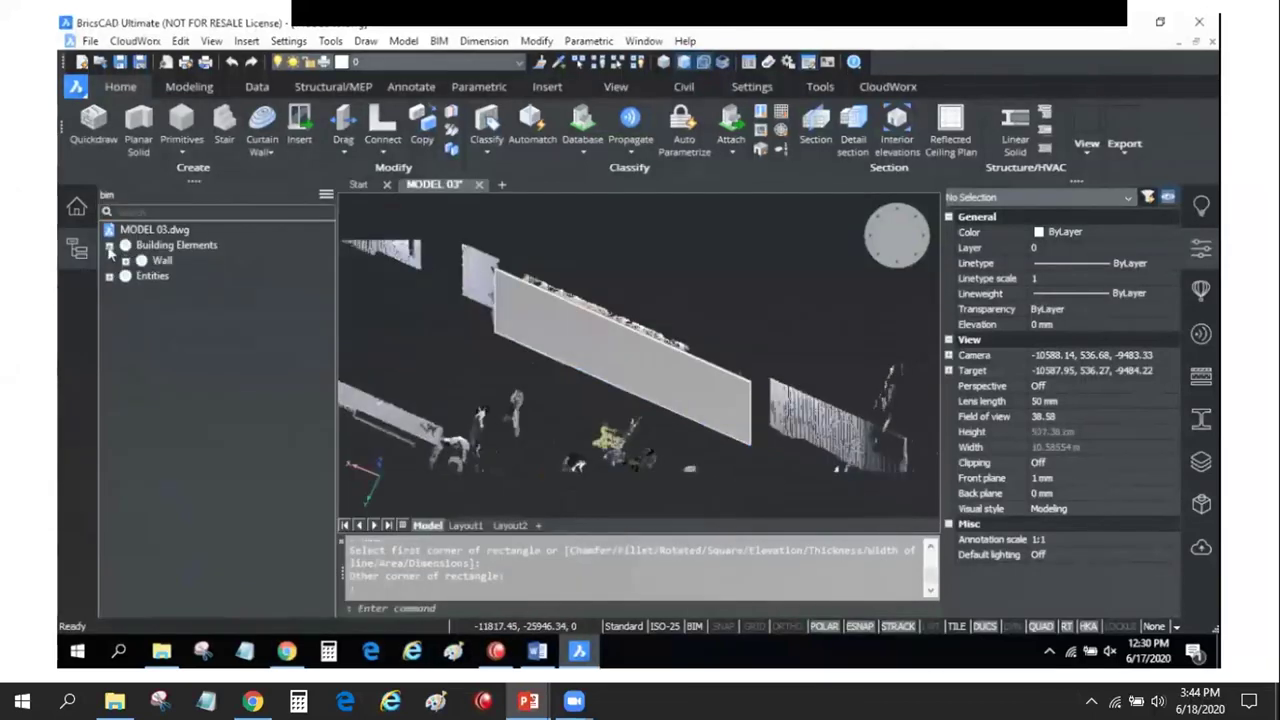
{"action": "left_click", "coordinate": [109, 246]}
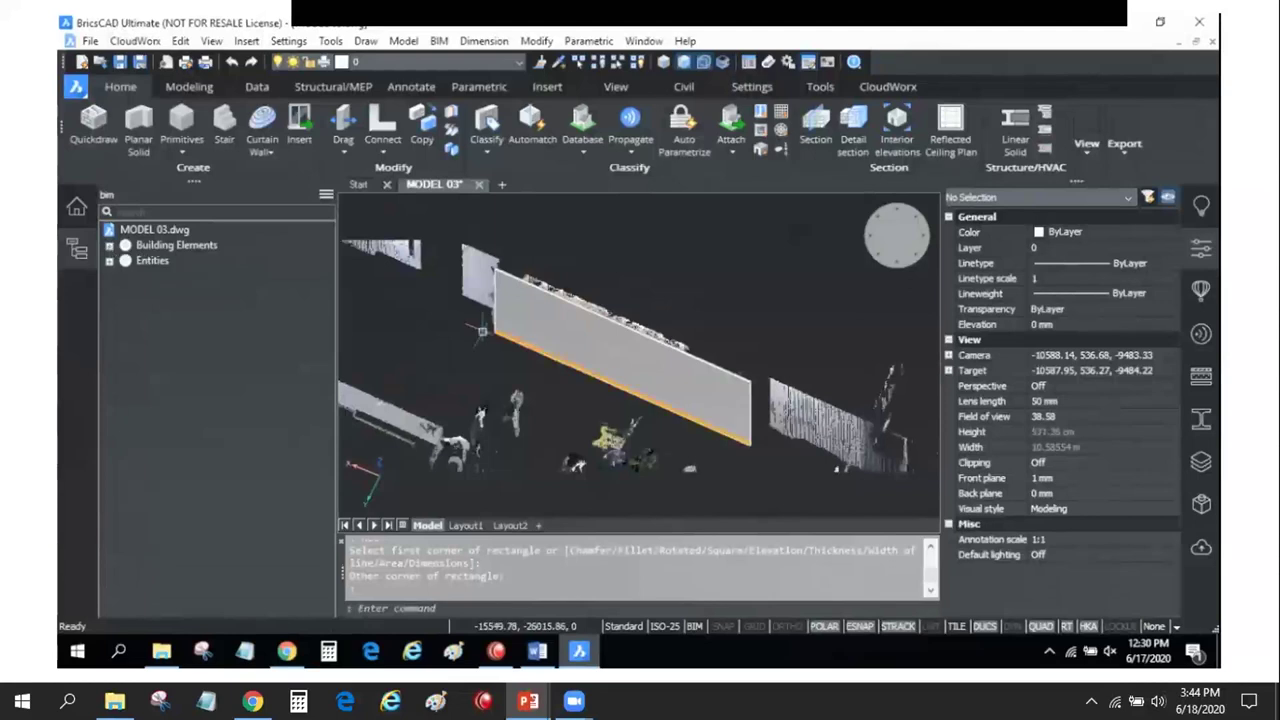
{"action": "key", "text": "Escape"}
{"action": "key", "text": "Escape"}
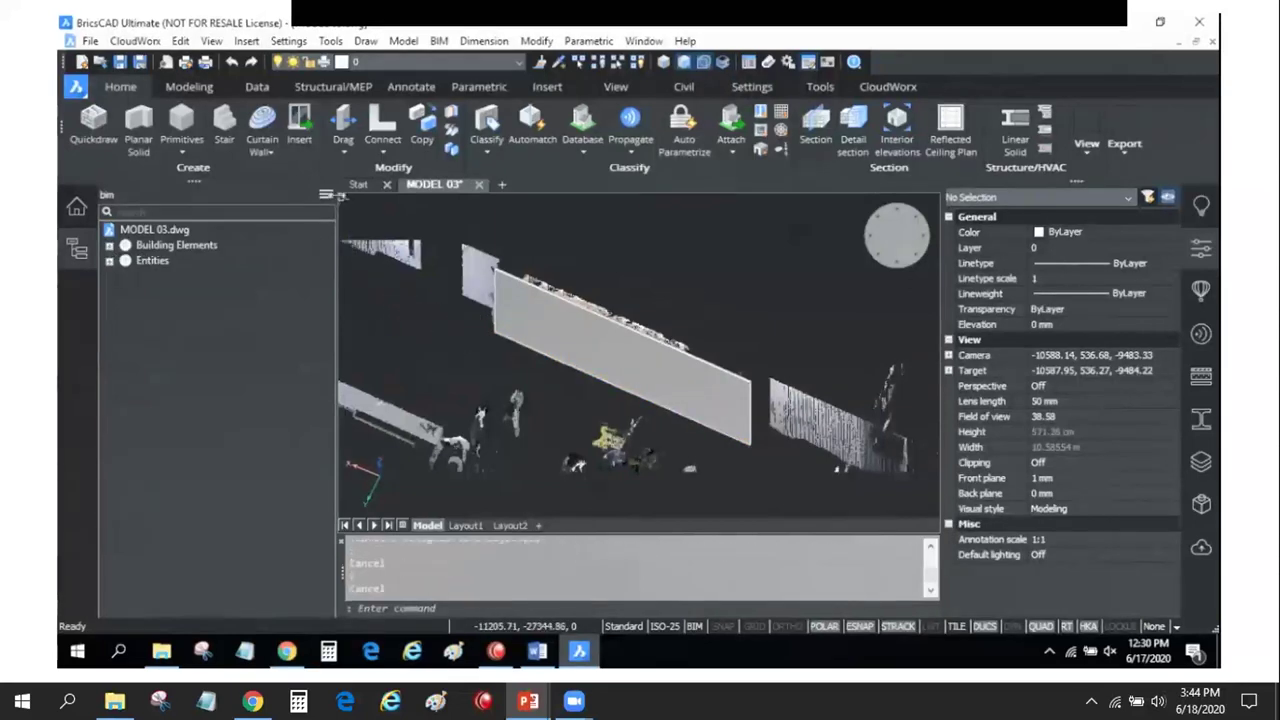
Offset the wall's front face inward to create an inset rectangle
{"action": "left_click", "coordinate": [80, 252]}
{"action": "mouse_move", "coordinate": [430, 348]}
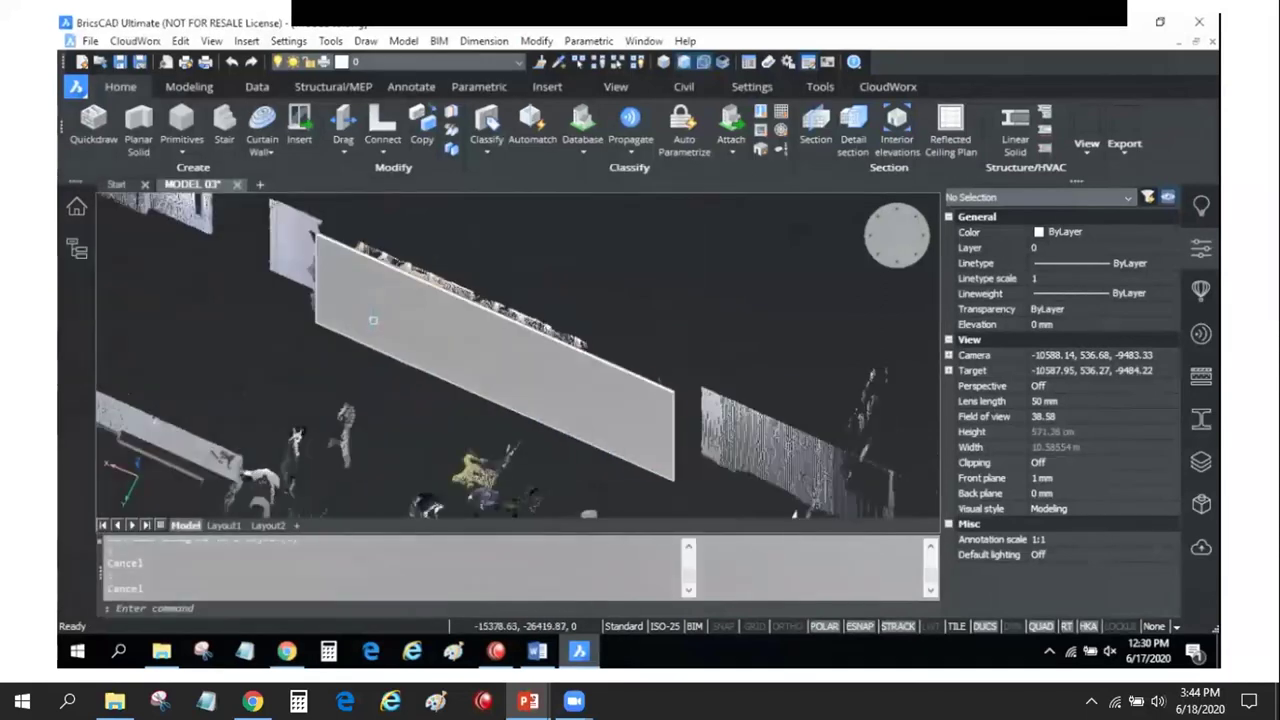
{"action": "left_click", "coordinate": [440, 350]}
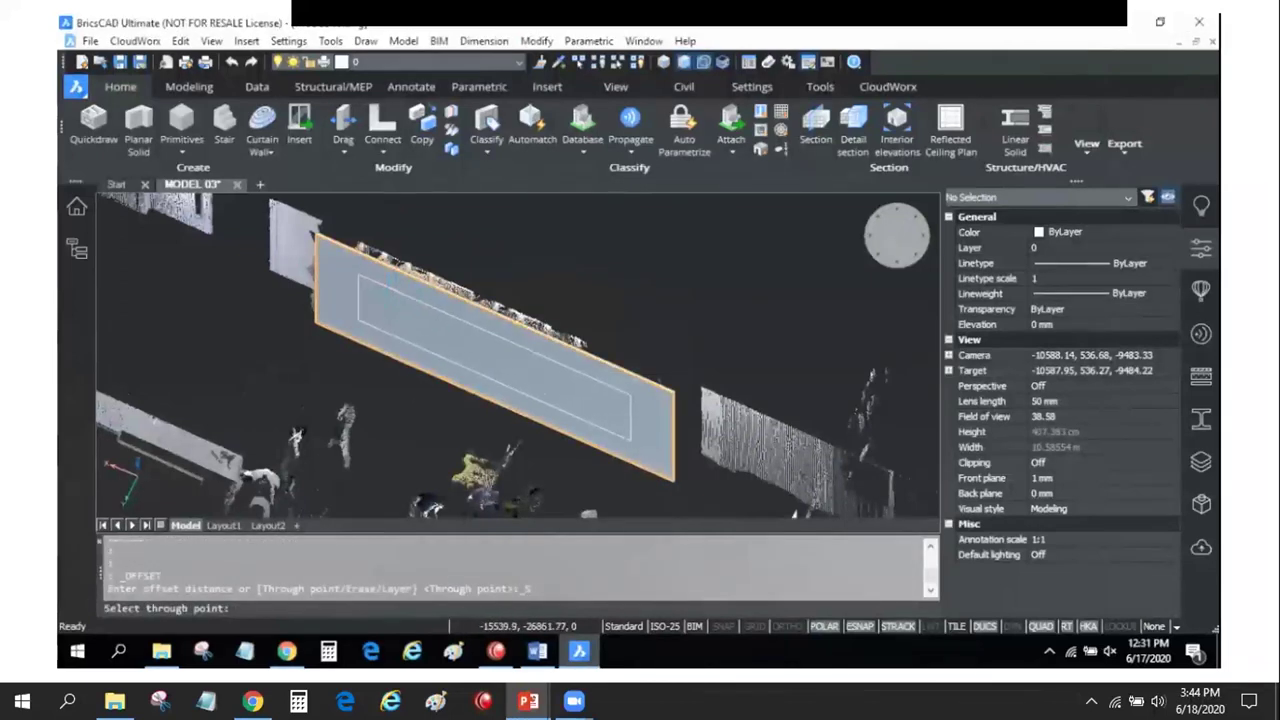
{"action": "left_click", "coordinate": [381, 285]}
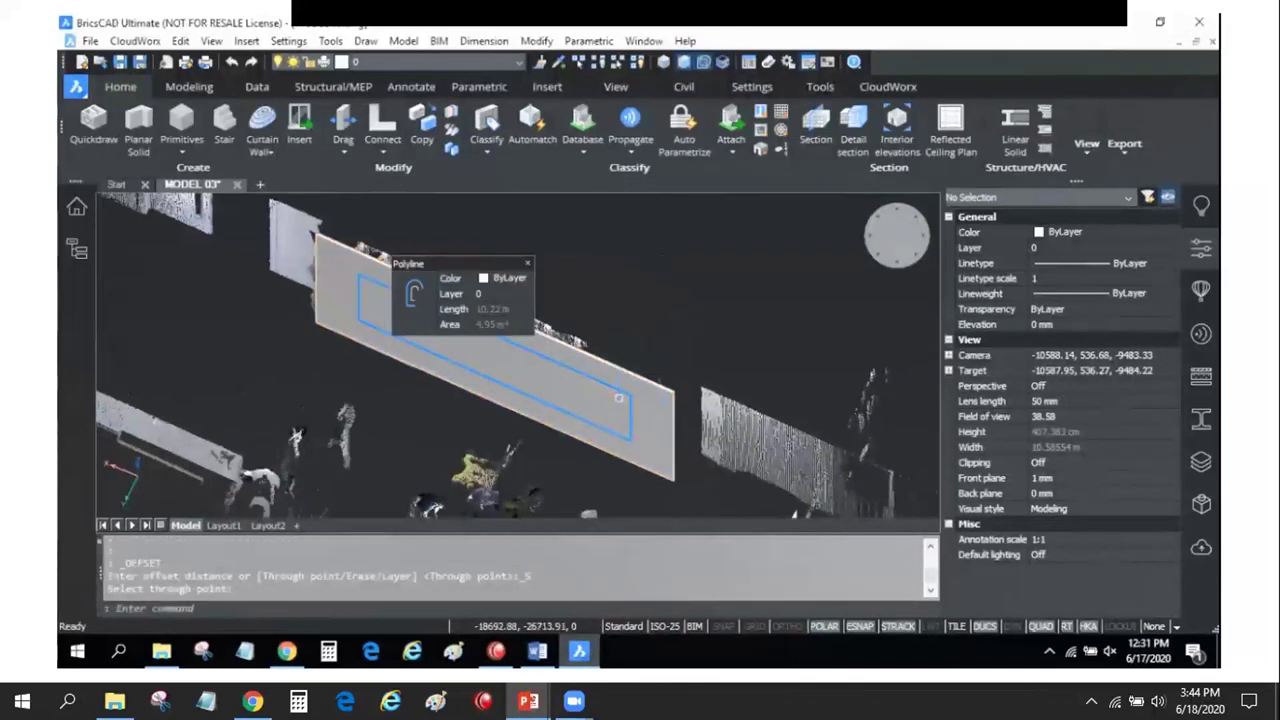
{"action": "key", "text": "Escape"}
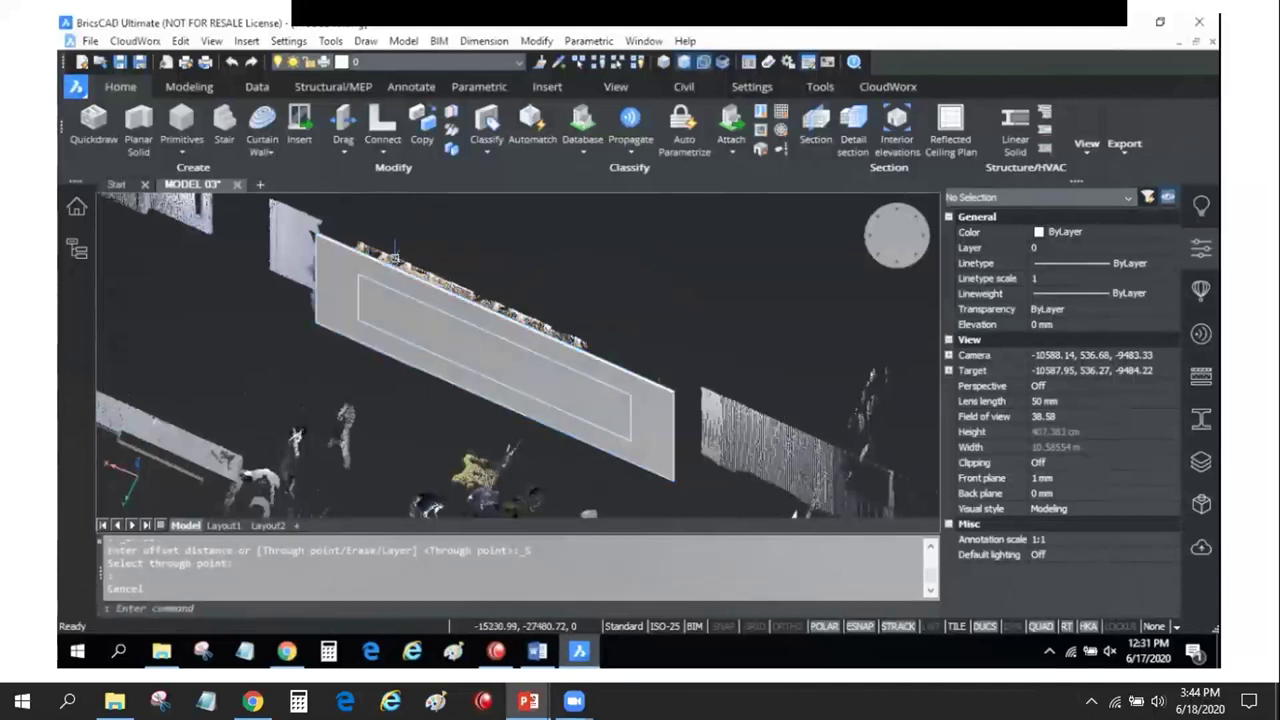
{"action": "mouse_move", "coordinate": [450, 323]}
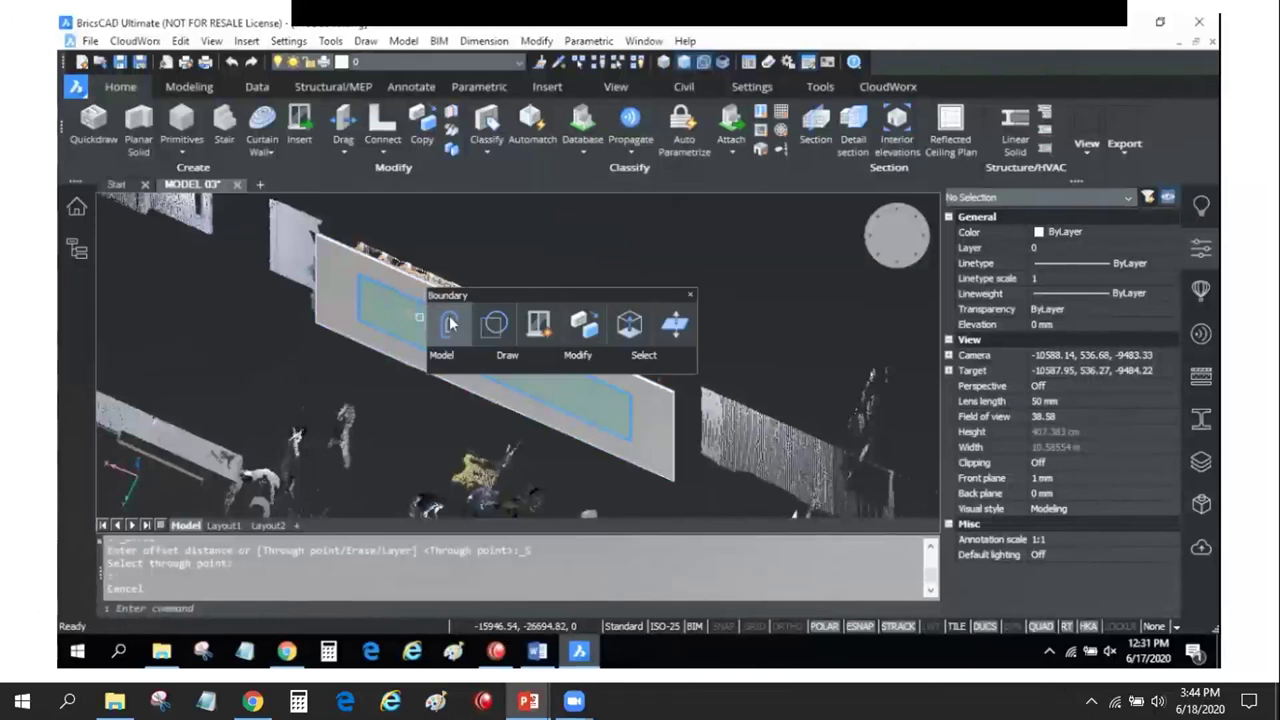
Insert a BIM window of the chosen style into the wall from the inset rectangle
{"action": "left_click", "coordinate": [451, 323]}
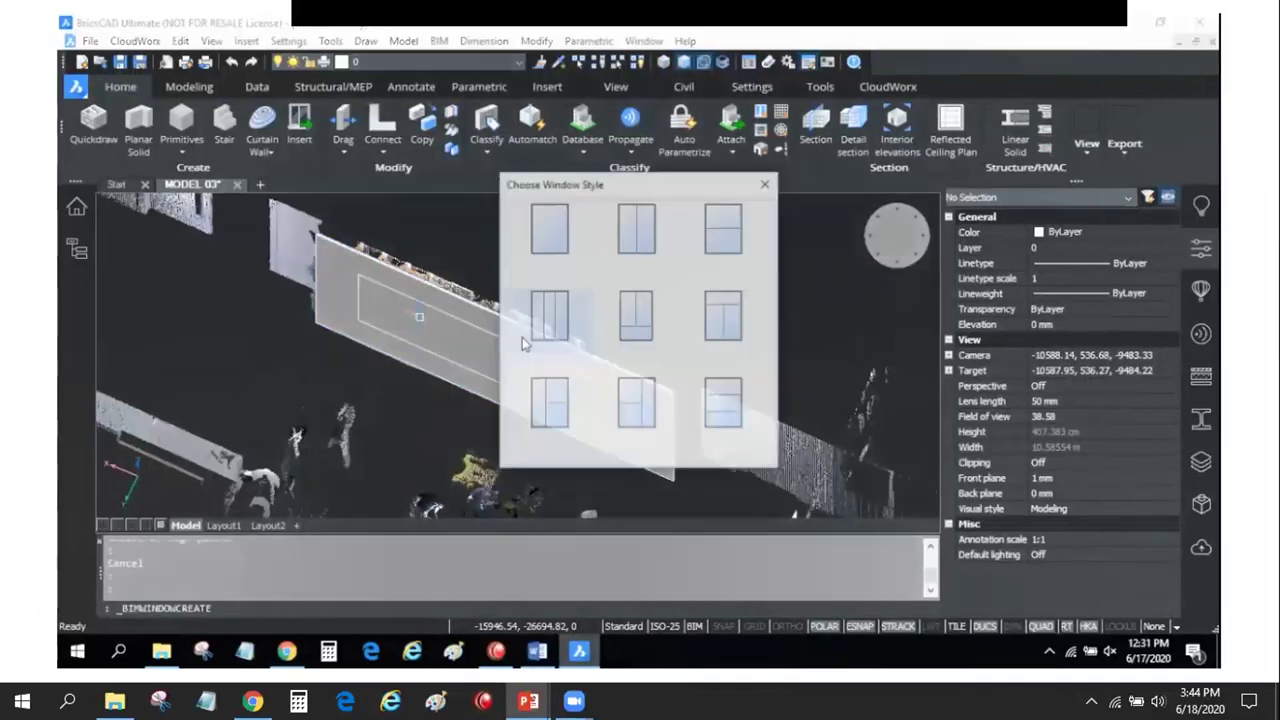
{"action": "left_click", "coordinate": [536, 245]}
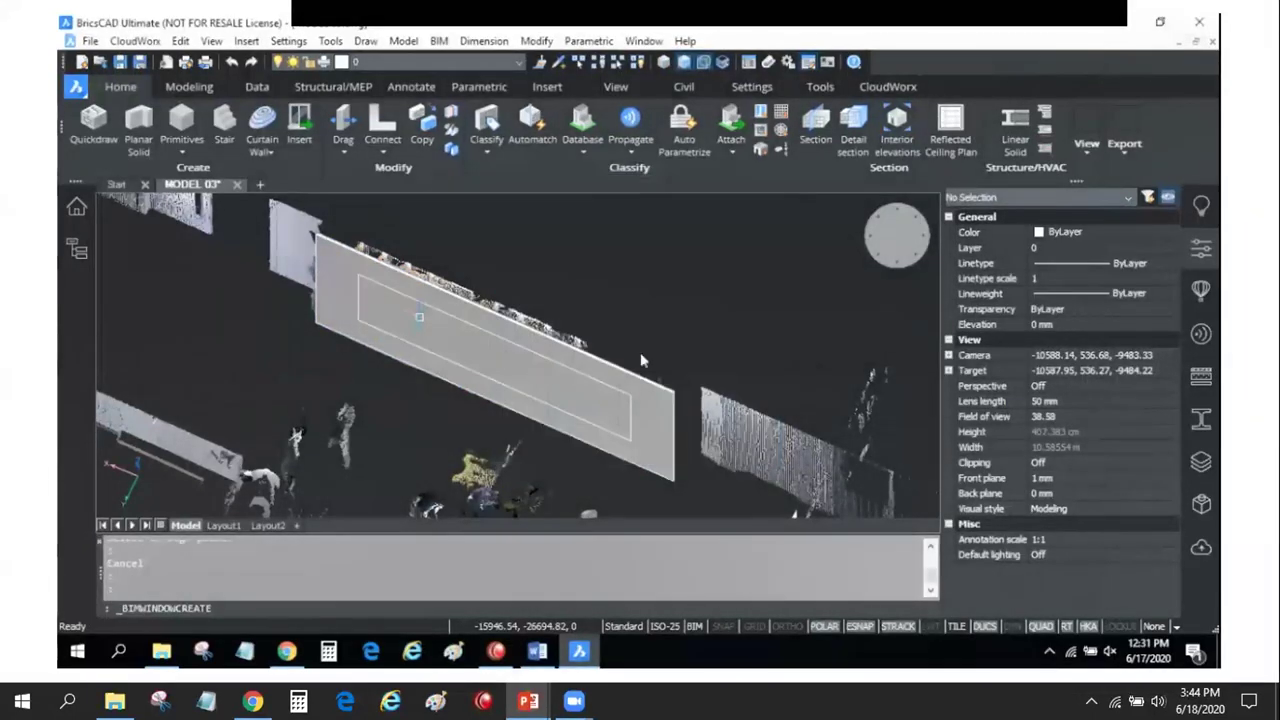
{"action": "left_click", "coordinate": [638, 354]}
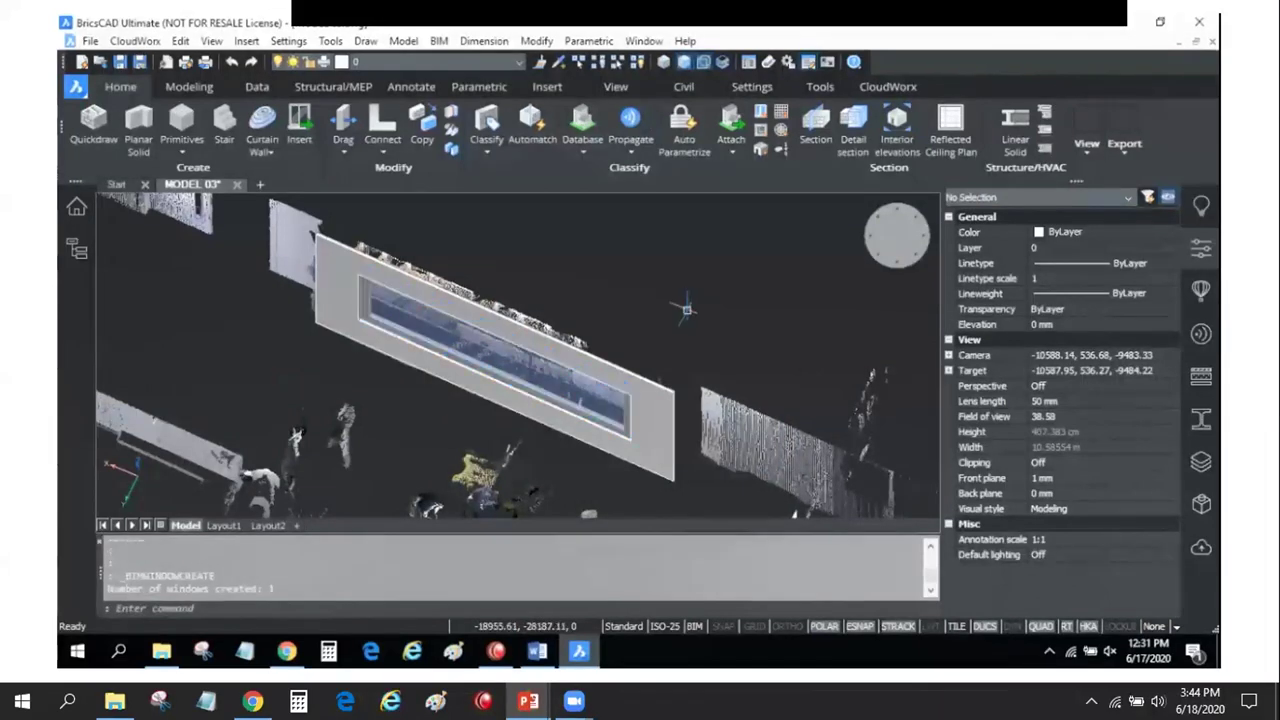
{"action": "mouse_move", "coordinate": [687, 310]}
{"action": "middle_mouse_down"}
{"action": "mouse_move", "coordinate": [675, 308]}
{"action": "mouse_move", "coordinate": [723, 377]}
{"action": "mouse_move", "coordinate": [757, 366]}
{"action": "mouse_move", "coordinate": [195, 200]}
{"action": "middle_mouse_up"}
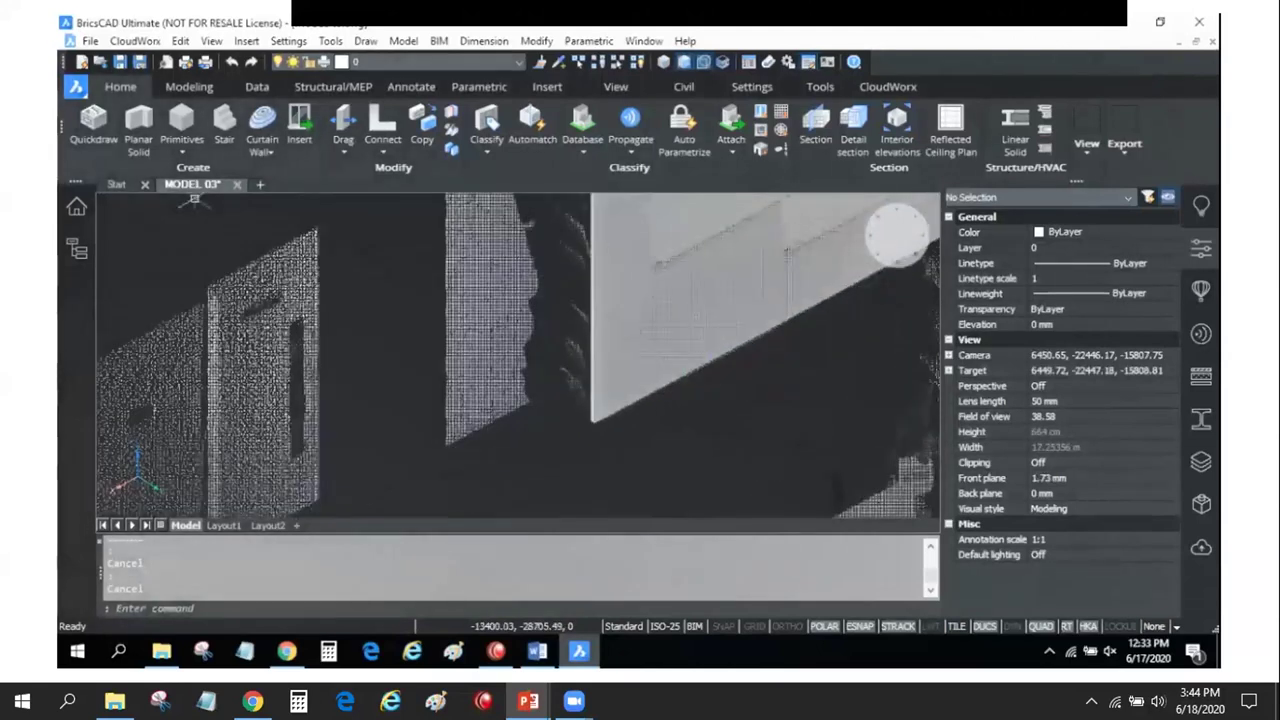
Trace a two-segment polysolid wall by snapping start, corner and end points on the scan
{"action": "key", "text": "Return"}
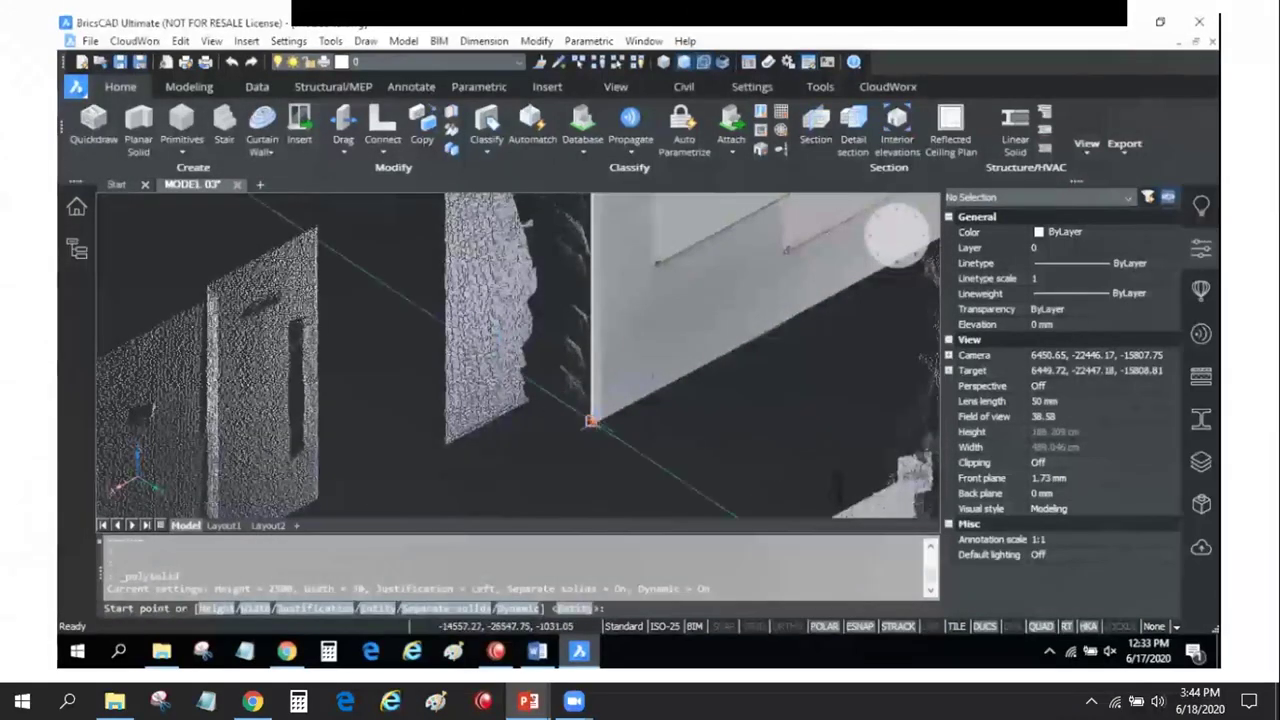
{"action": "left_click", "coordinate": [591, 421]}
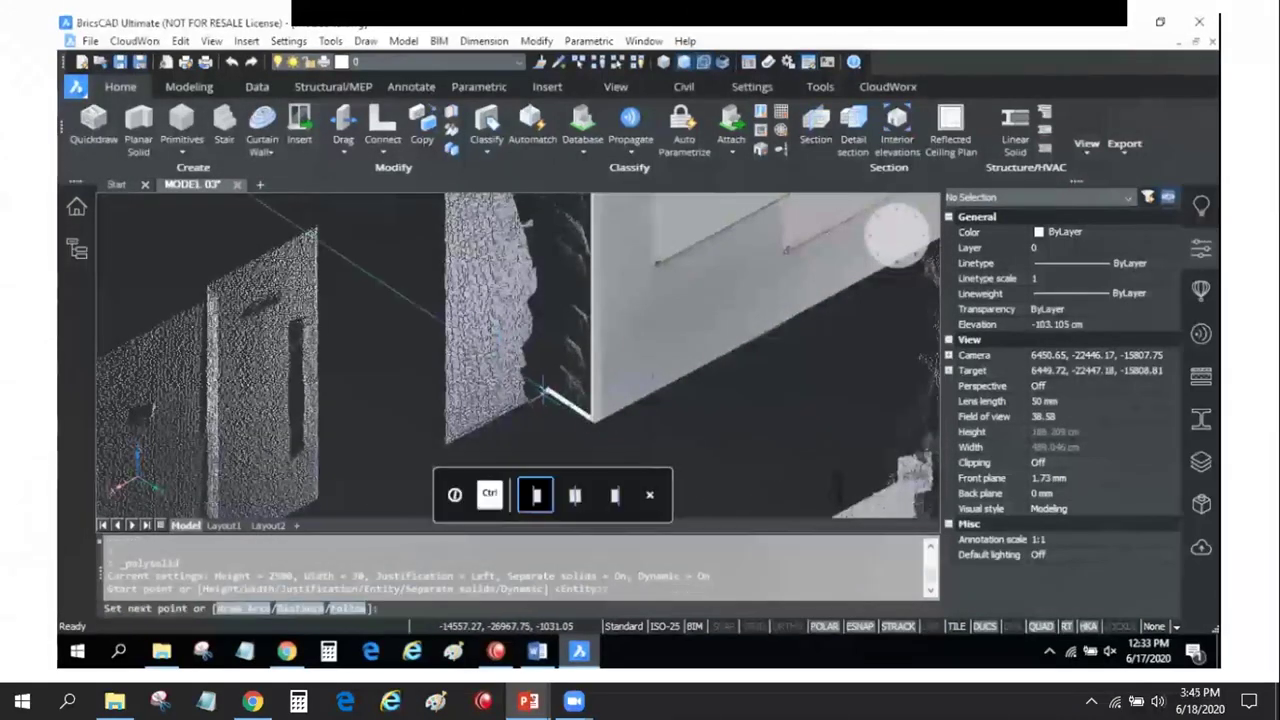
{"action": "left_click", "coordinate": [545, 390]}
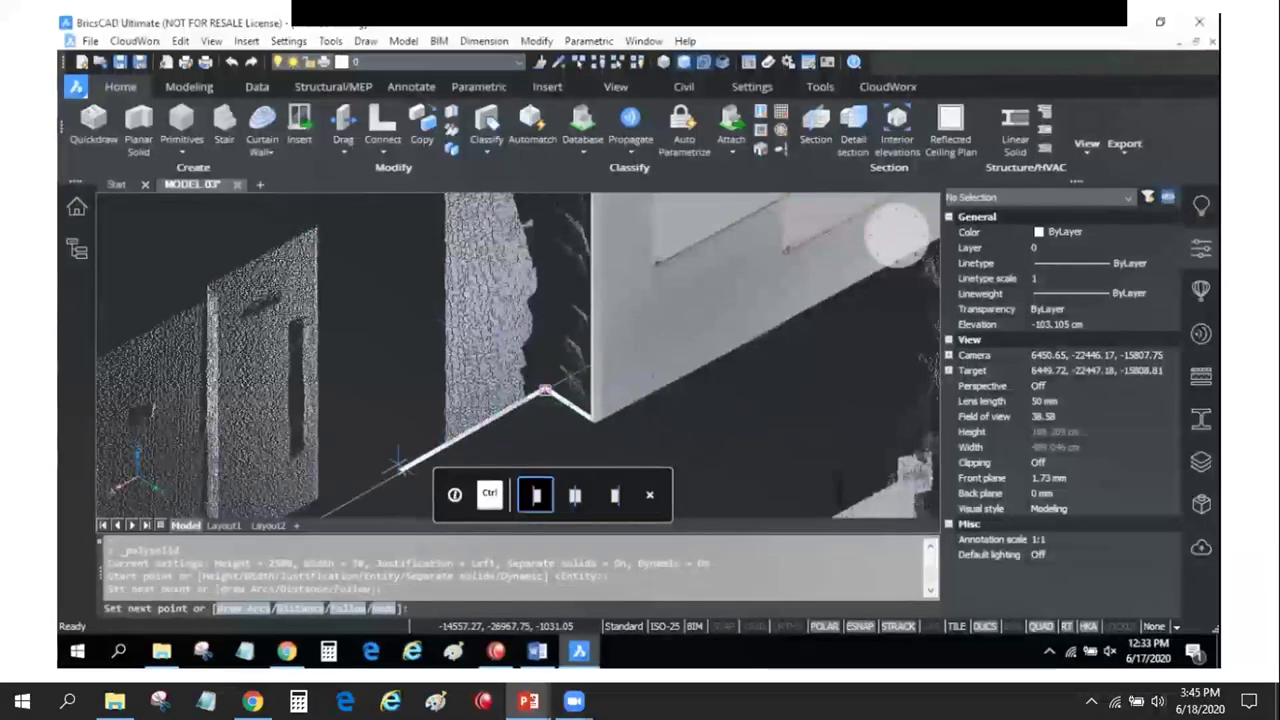
{"action": "middle_click_drag", "start_coordinate": [400, 465], "coordinate": [378, 455], "text": "ctrl"}
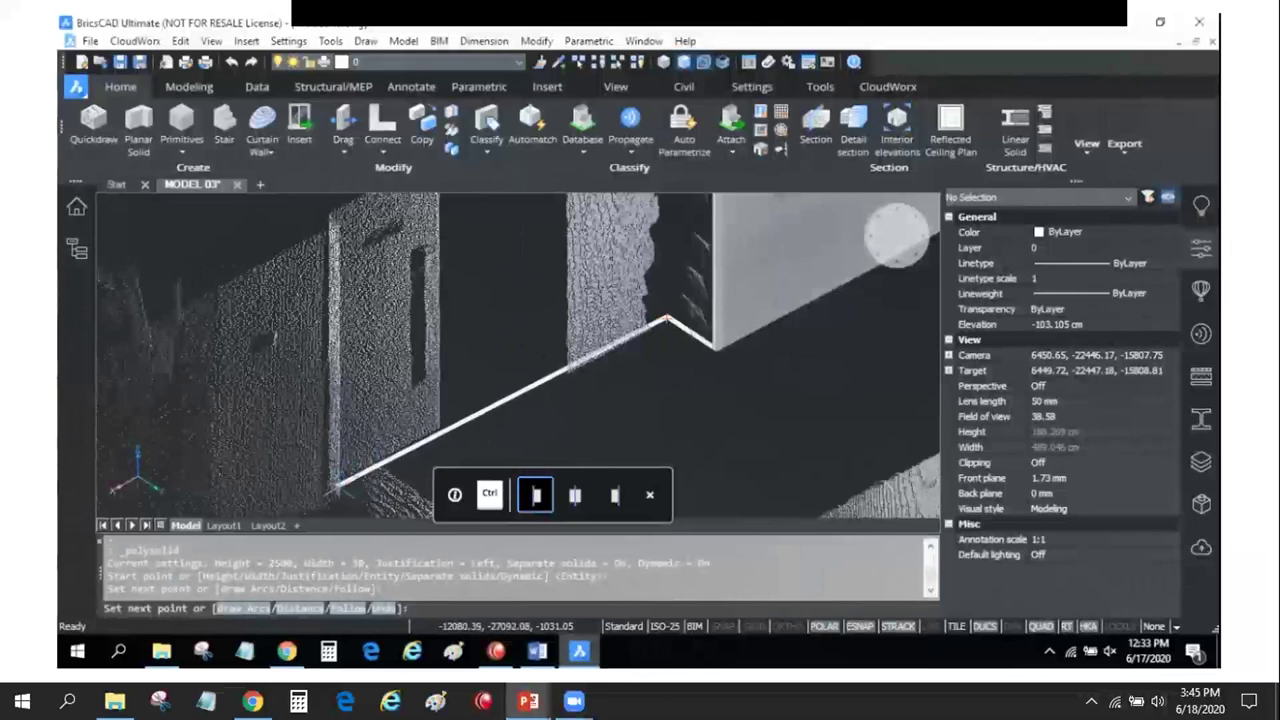
{"action": "left_click", "coordinate": [338, 487]}
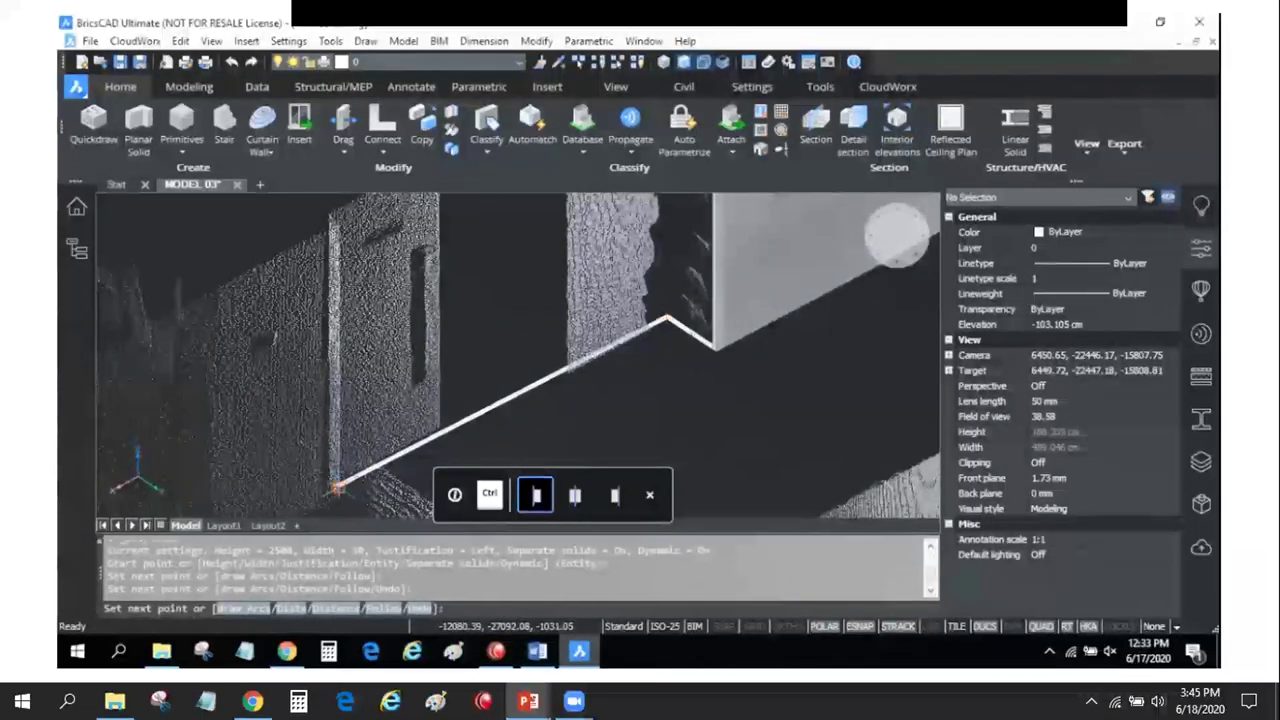
{"action": "key", "text": "Return"}
{"action": "scroll", "coordinate": [338, 487], "scroll_direction": "down", "scroll_amount": 3}
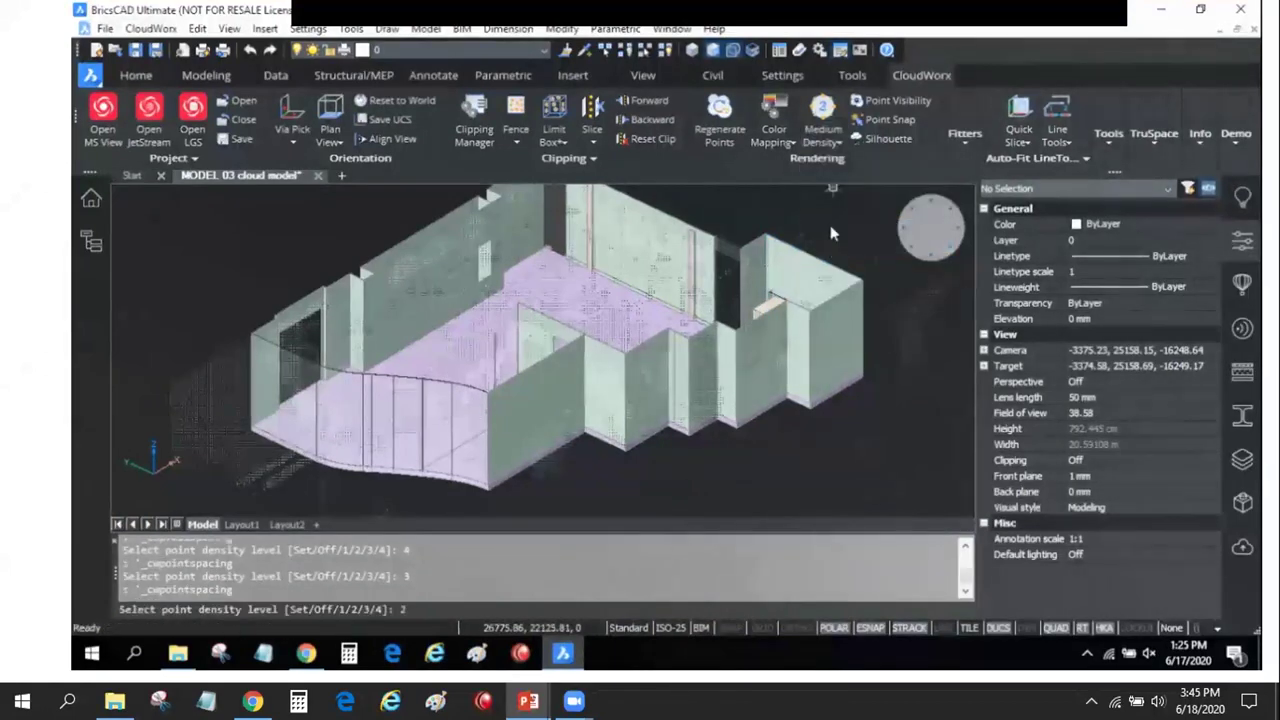
Scrub the demo video to review the classified BIM model, HVAC ducts and close-up views
{"action": "left_click", "coordinate": [785, 650]}
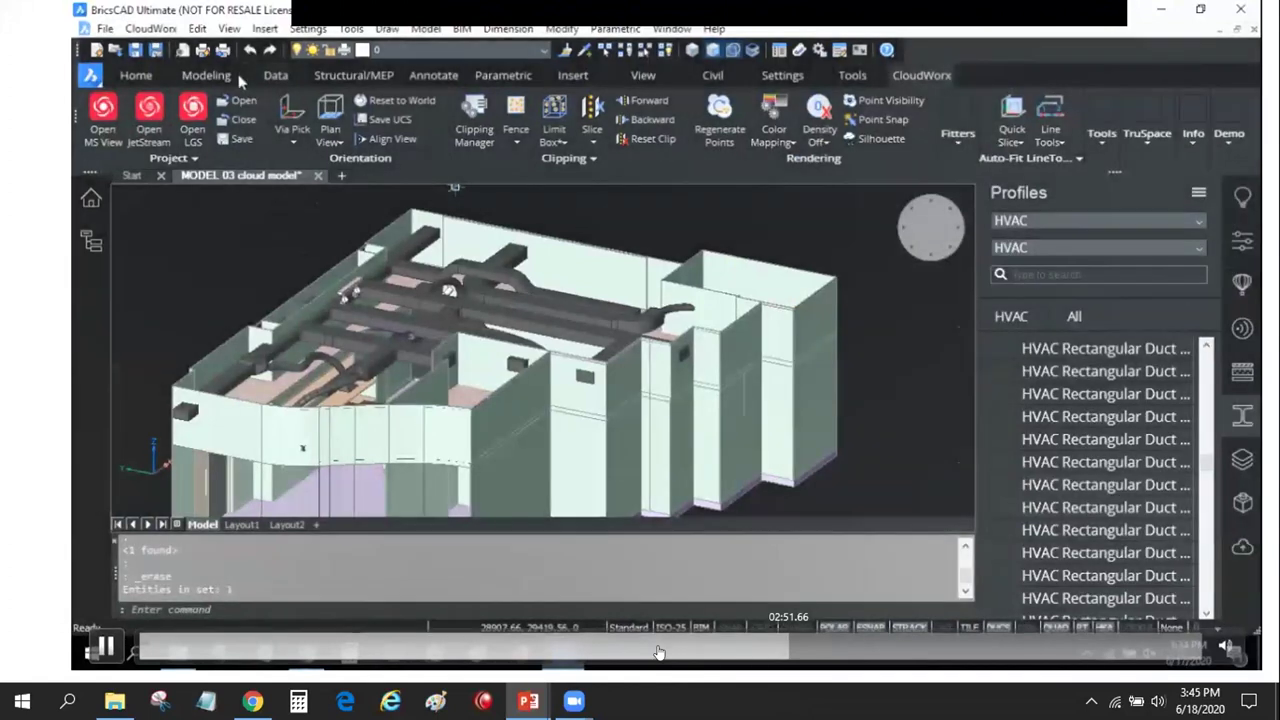
{"action": "left_click", "coordinate": [658, 650]}
{"action": "left_click", "coordinate": [420, 650]}
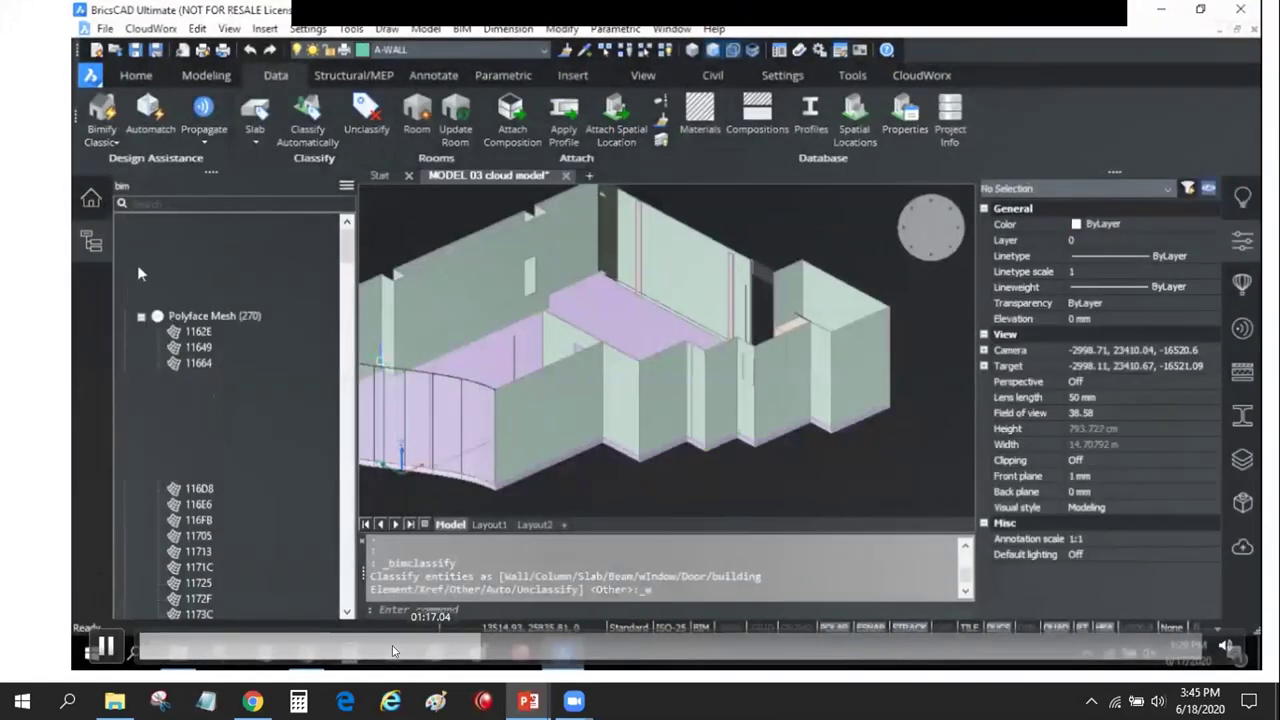
{"action": "key", "text": "space"}
{"action": "left_click_drag", "start_coordinate": [392, 645], "coordinate": [538, 668]}
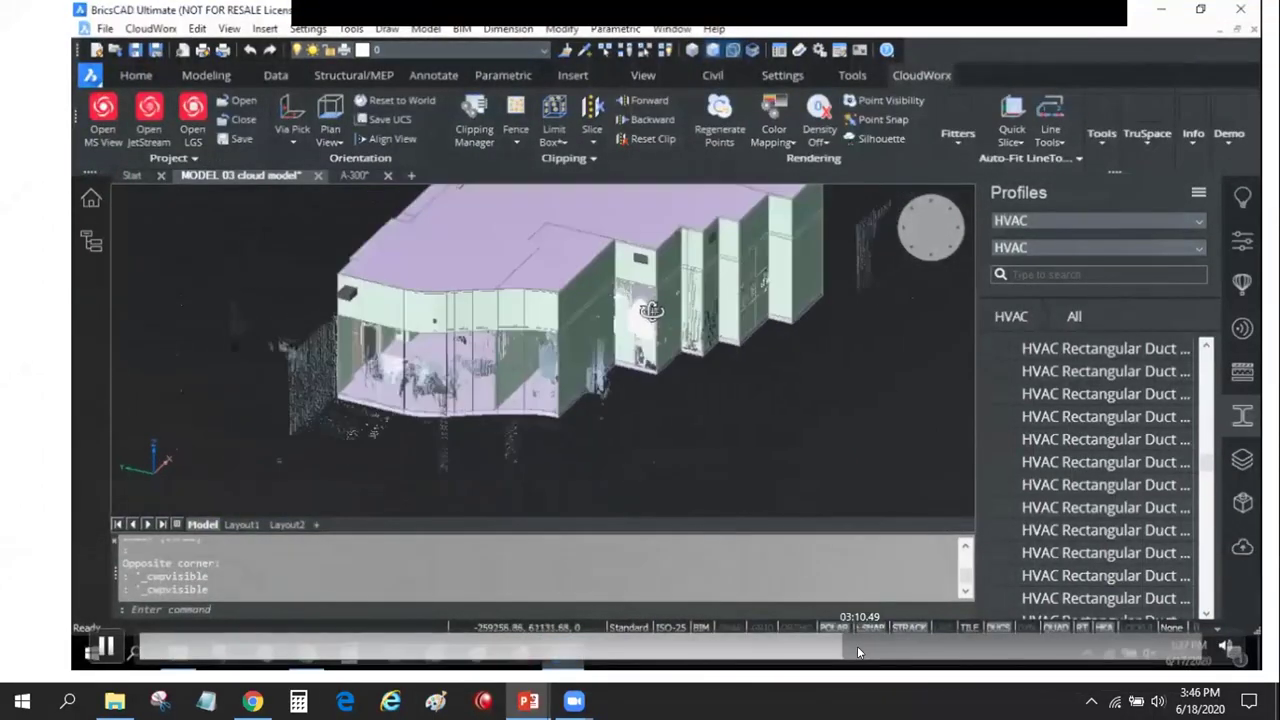
{"action": "left_click", "coordinate": [845, 648]}
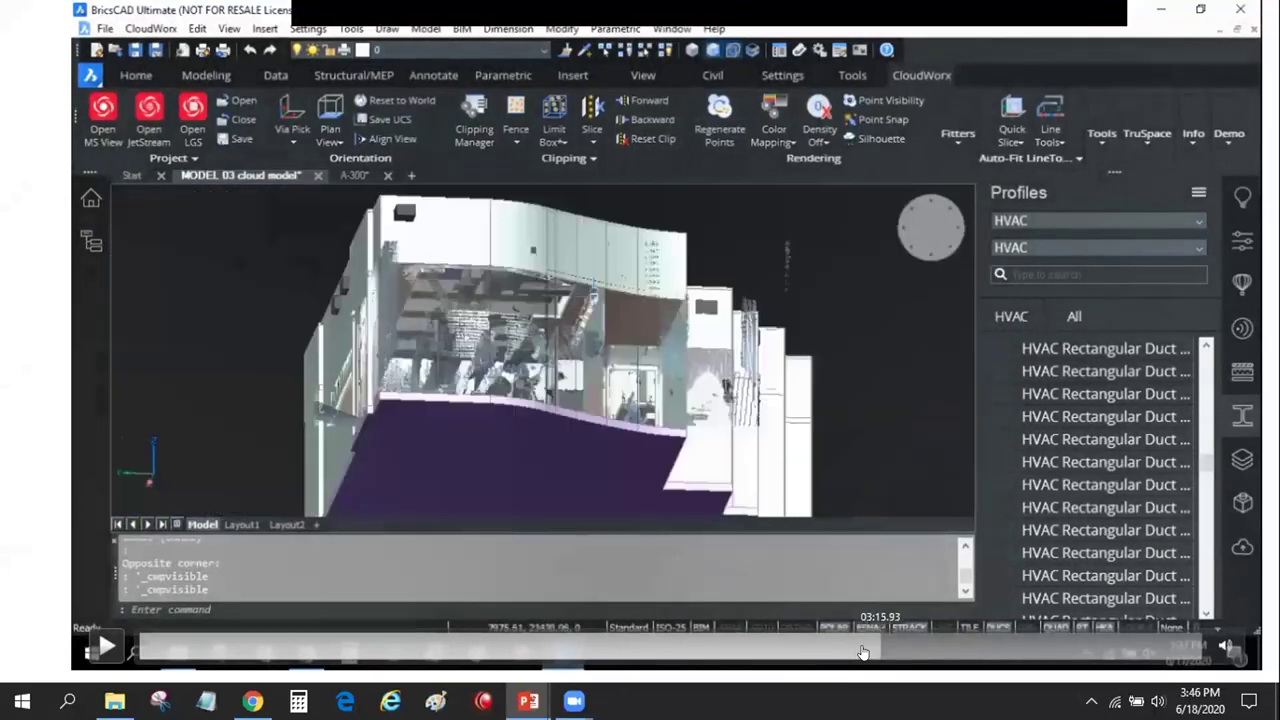
{"action": "left_click_drag", "start_coordinate": [863, 652], "coordinate": [1130, 675]}
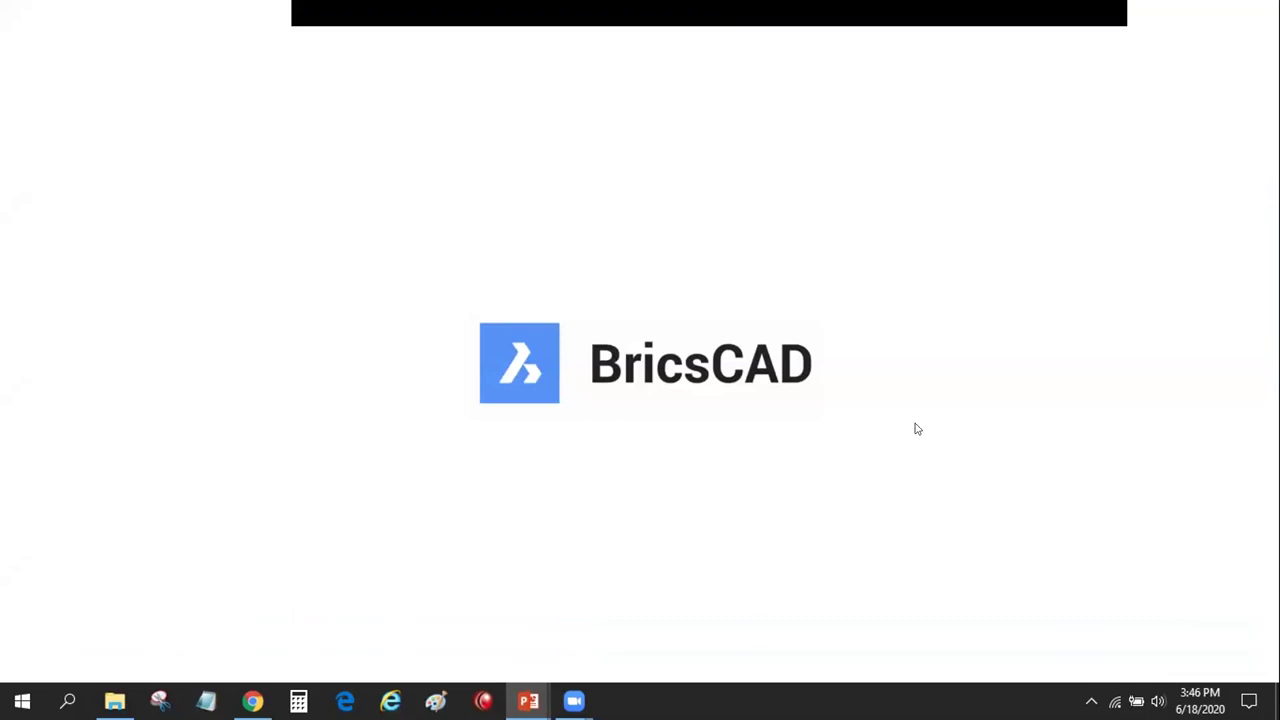
End the slide show and return to Normal view on slide 25
{"action": "key", "text": "Escape"}
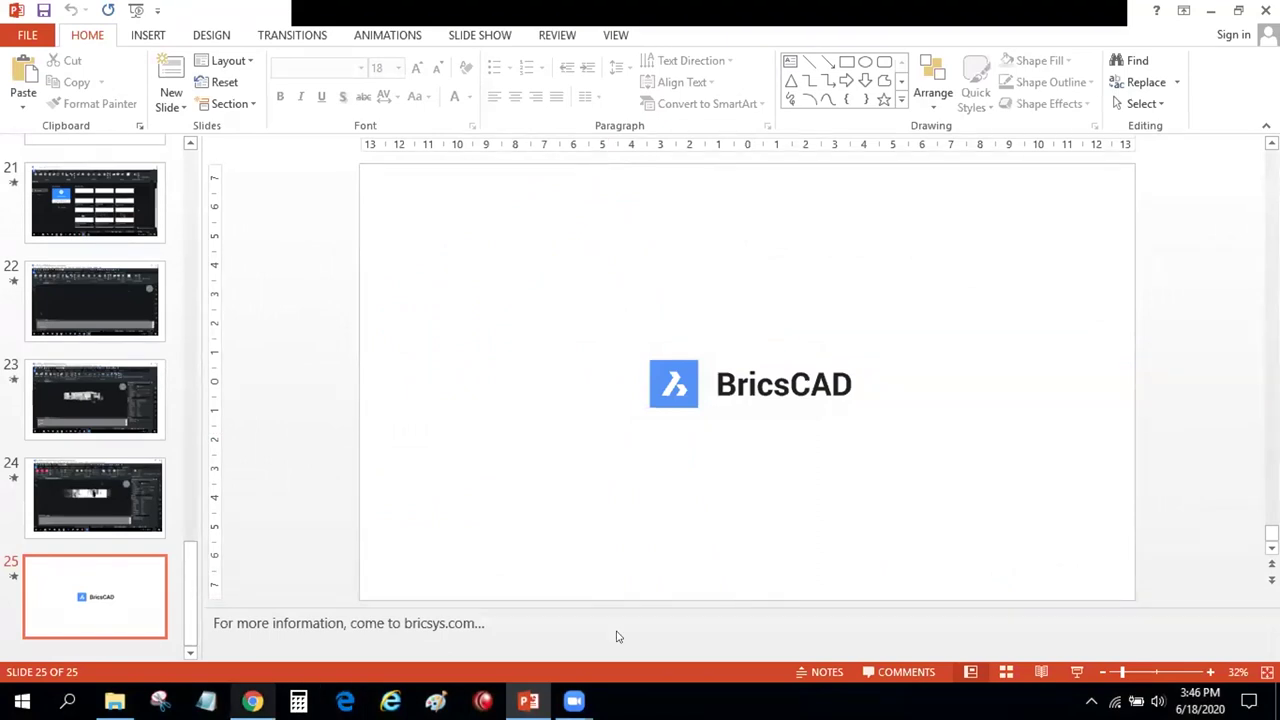
{"action": "mouse_move", "coordinate": [573, 701]}
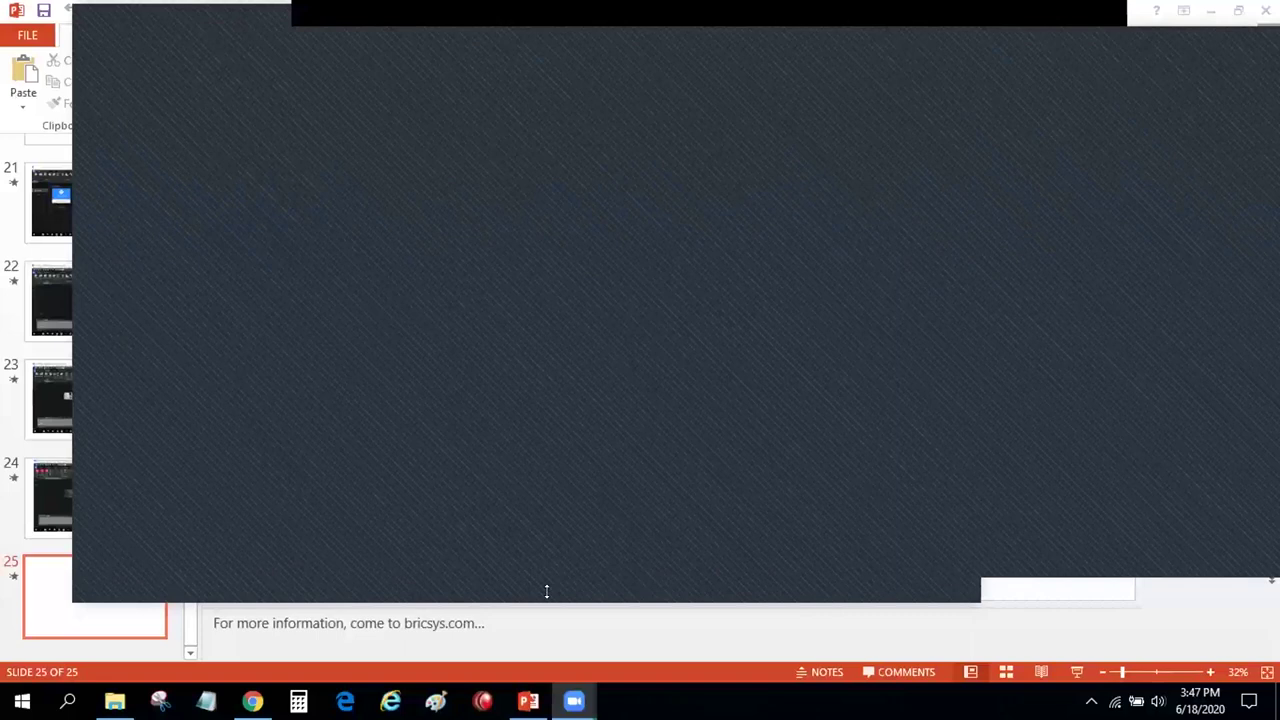
Extend the dark overlay window down over the notes pane and make it the active window
{"action": "left_click_drag", "start_coordinate": [546, 591], "coordinate": [546, 636]}
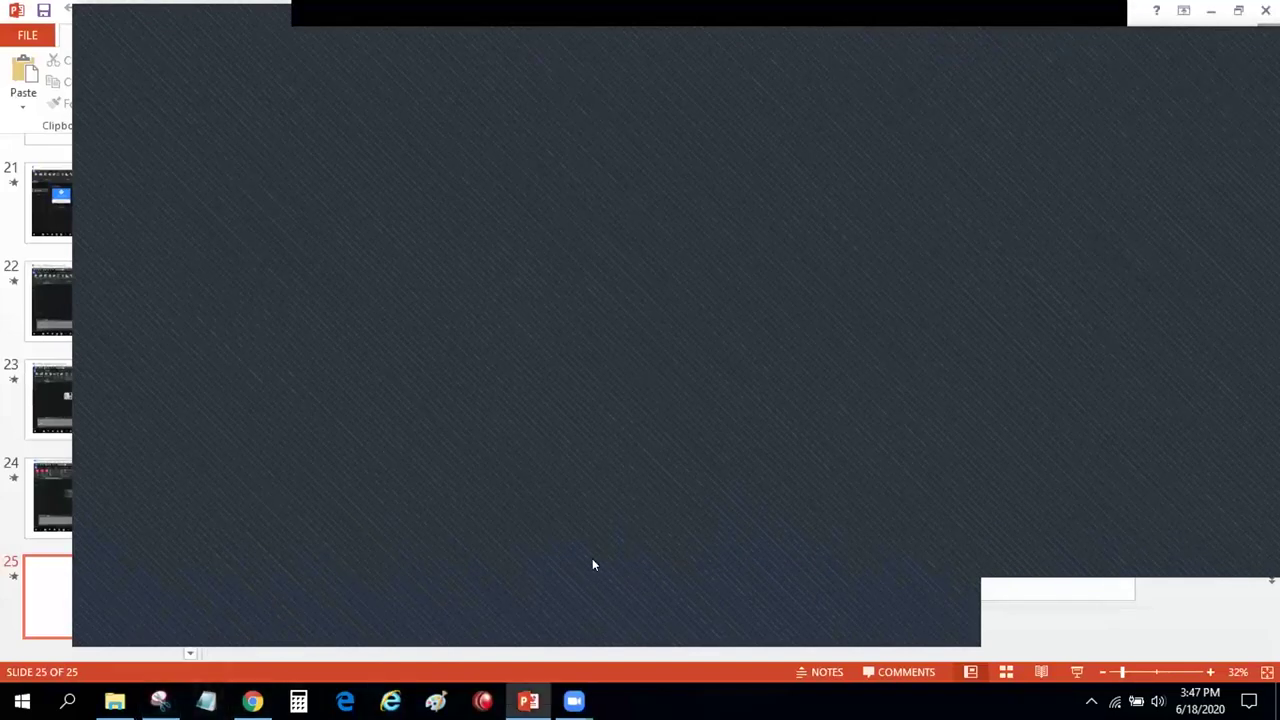
{"action": "left_click", "coordinate": [188, 502]}
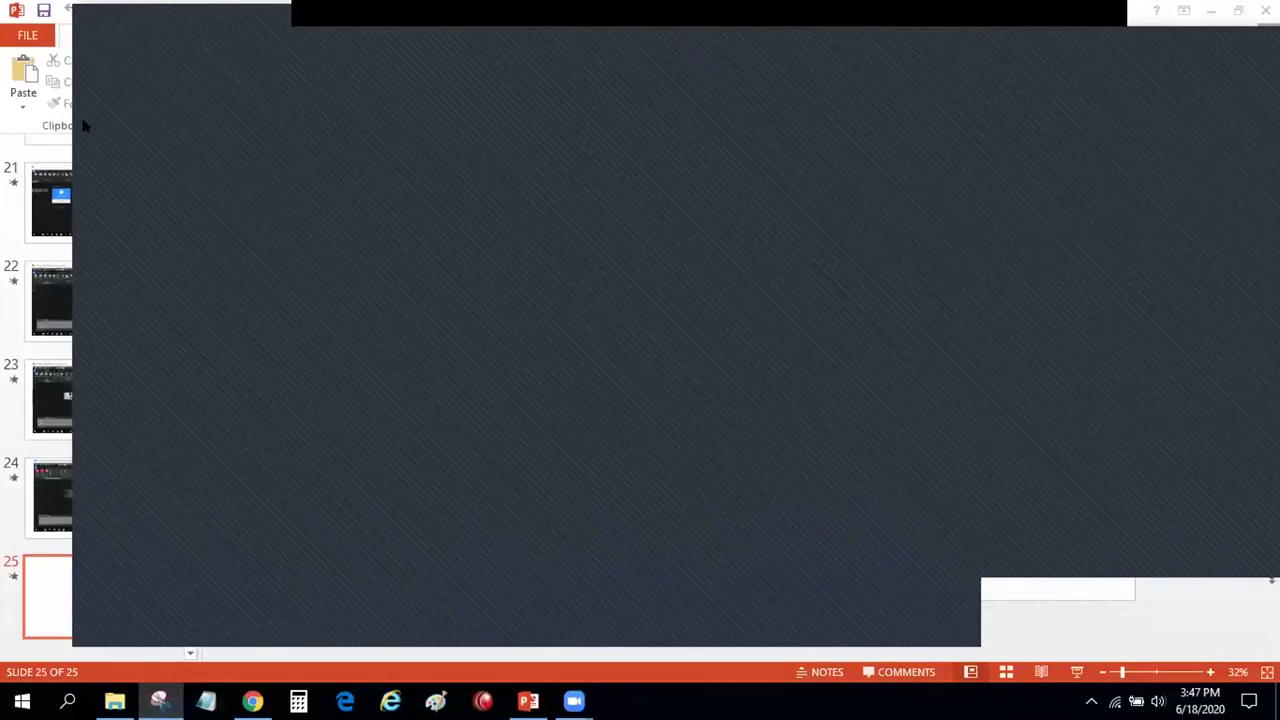
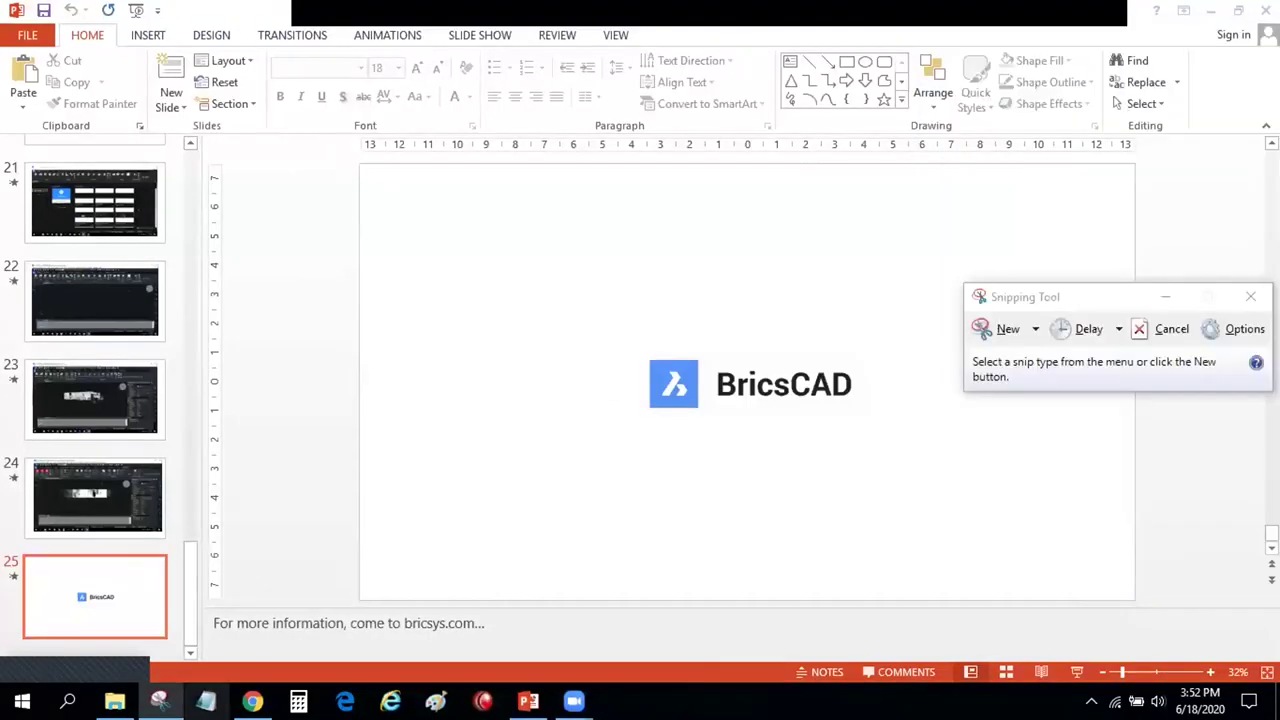
Bring the Zoom Question and Answer window over the deck and start a new snip
{"action": "left_click", "coordinate": [160, 700]}
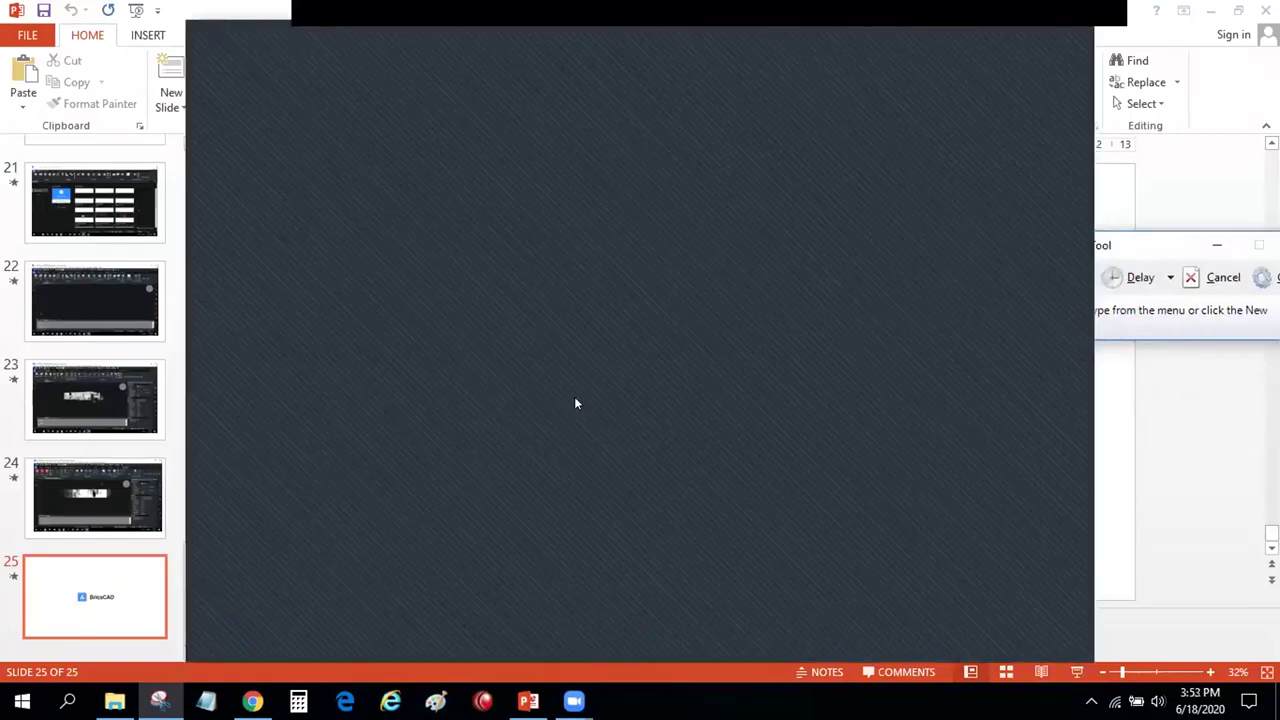
{"action": "left_click_drag", "start_coordinate": [1103, 250], "coordinate": [1108, 238]}
{"action": "left_click", "coordinate": [1145, 266]}
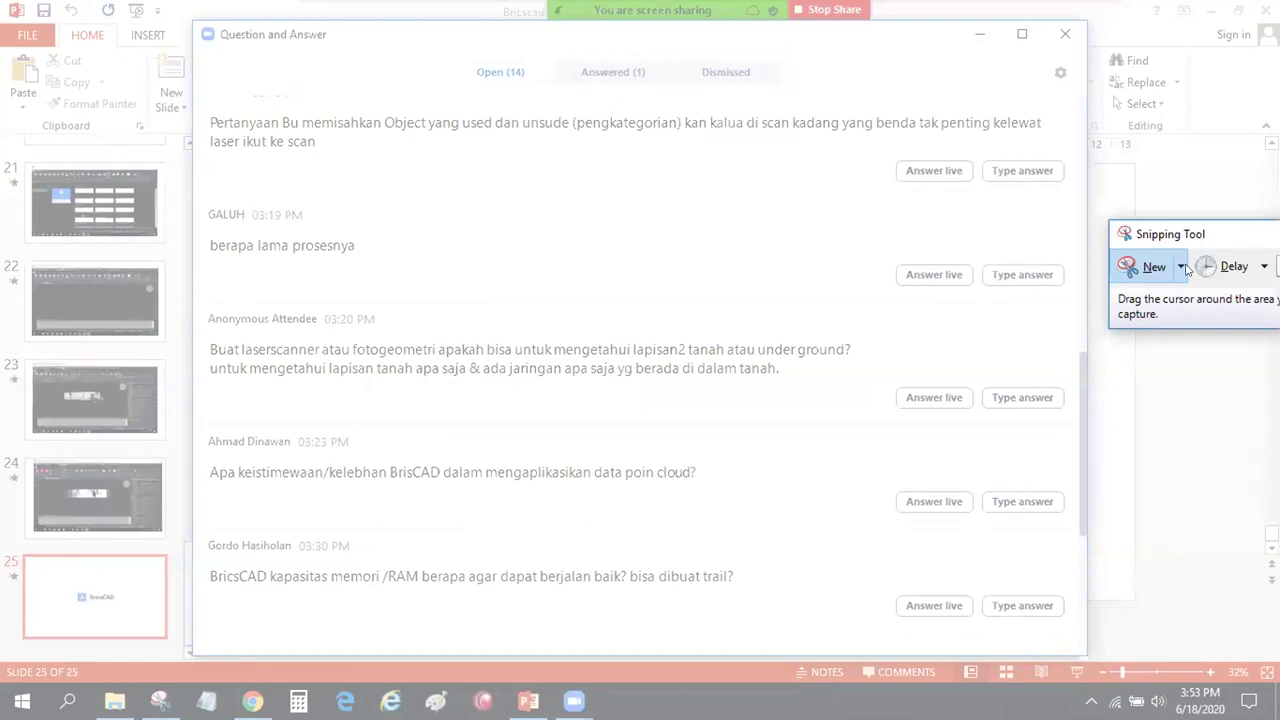
Capture the Q&A window and save it as JPEG 02 in Desktop > Brics Leica > qa
{"action": "key", "text": "Escape"}
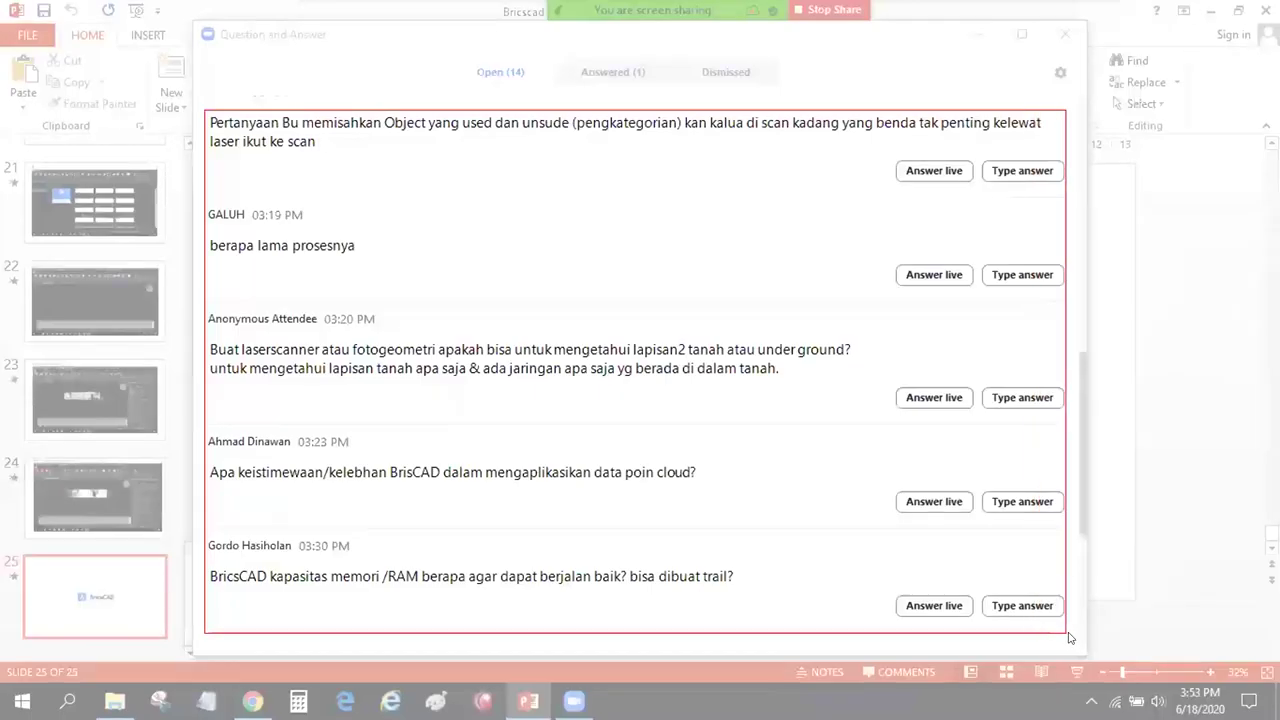
{"action": "left_click", "coordinate": [241, 13]}
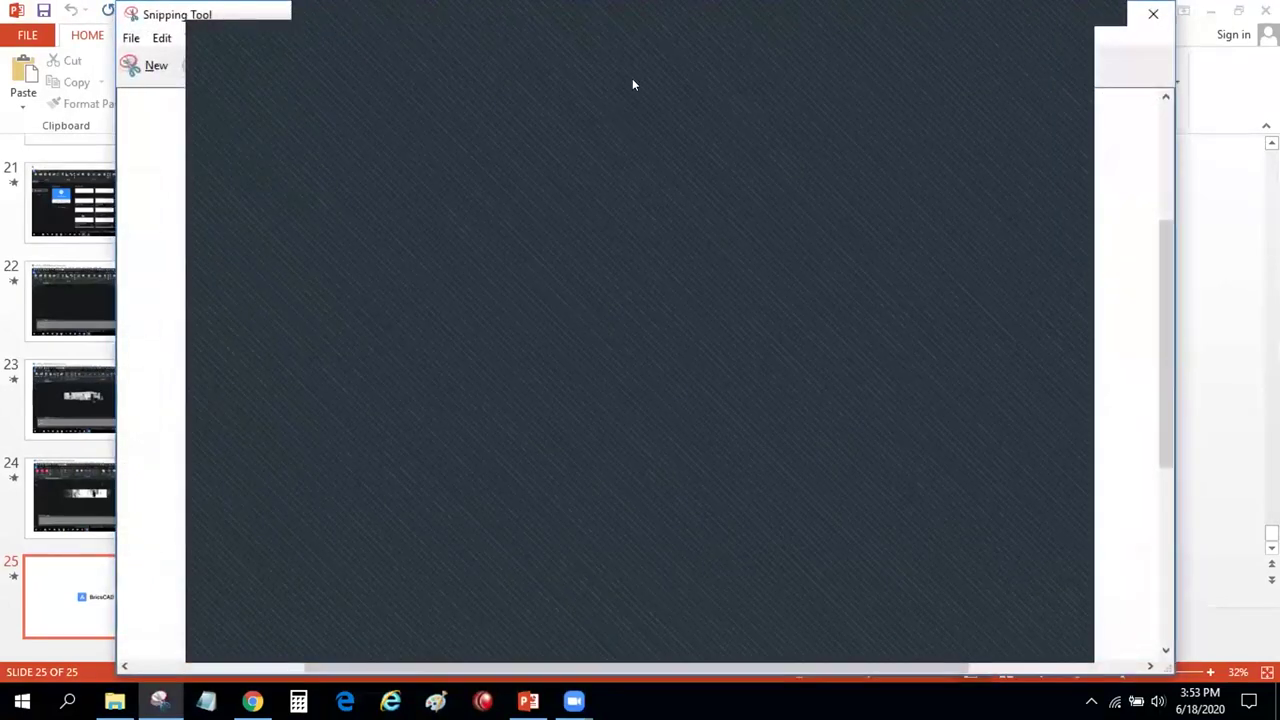
{"action": "left_click", "coordinate": [272, 65]}
{"action": "mouse_move", "coordinate": [273, 65]}
{"action": "left_mouse_down"}
{"action": "mouse_move", "coordinate": [96, 188]}
{"action": "mouse_move", "coordinate": [136, 172]}
{"action": "left_mouse_up"}
{"action": "type", "text": "02"}
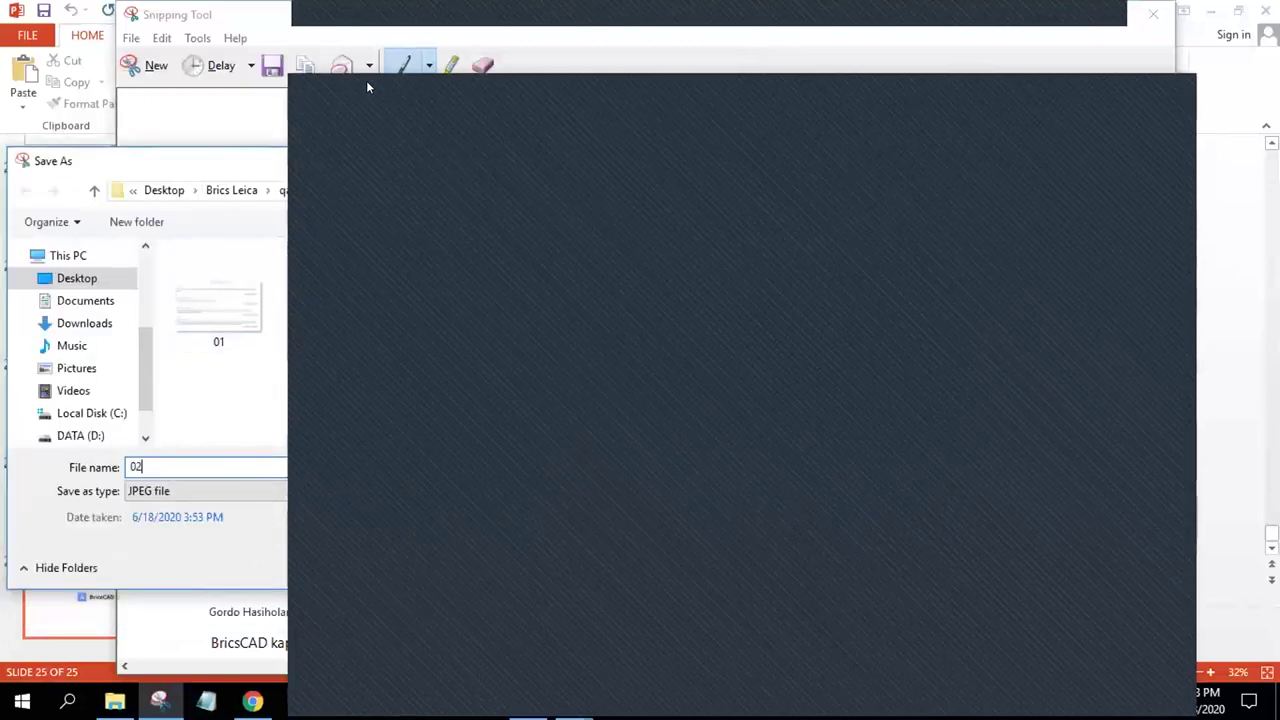
{"action": "key", "text": "Return"}
{"action": "left_click", "coordinate": [613, 107]}
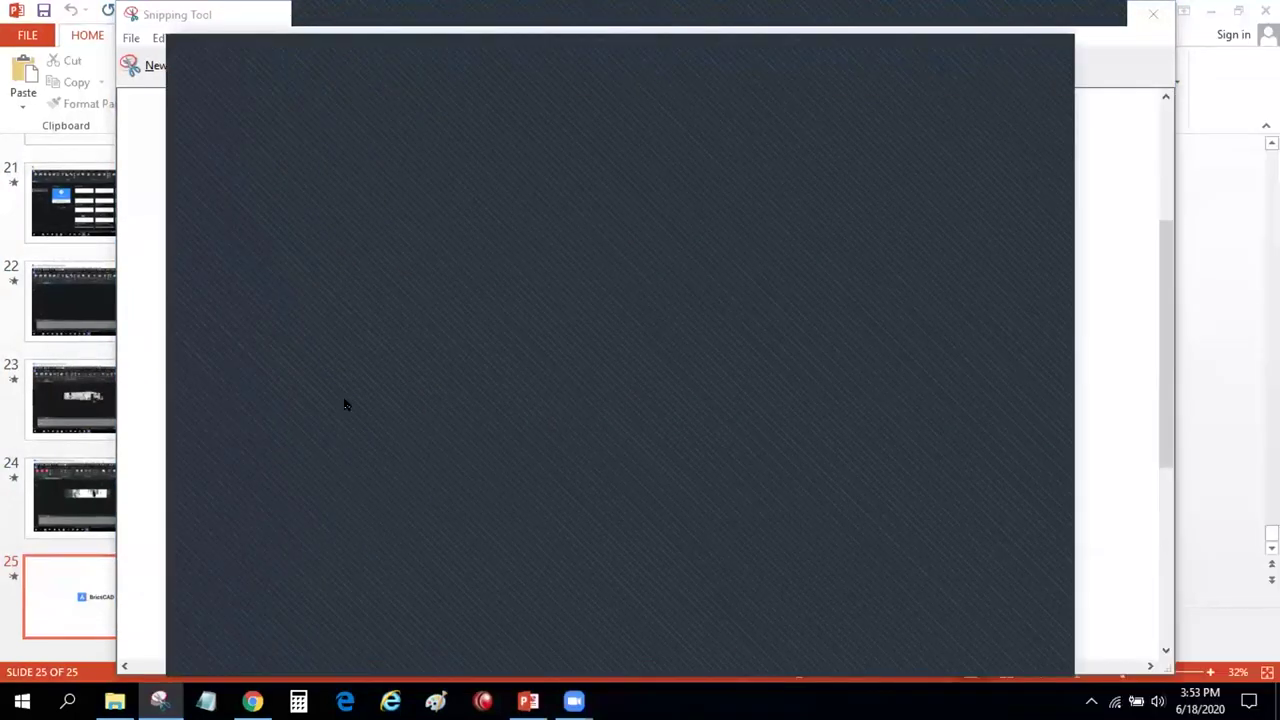
Snip the newest attendee questions area and save it as JPEG 03 in qa
{"action": "left_click", "coordinate": [160, 700]}
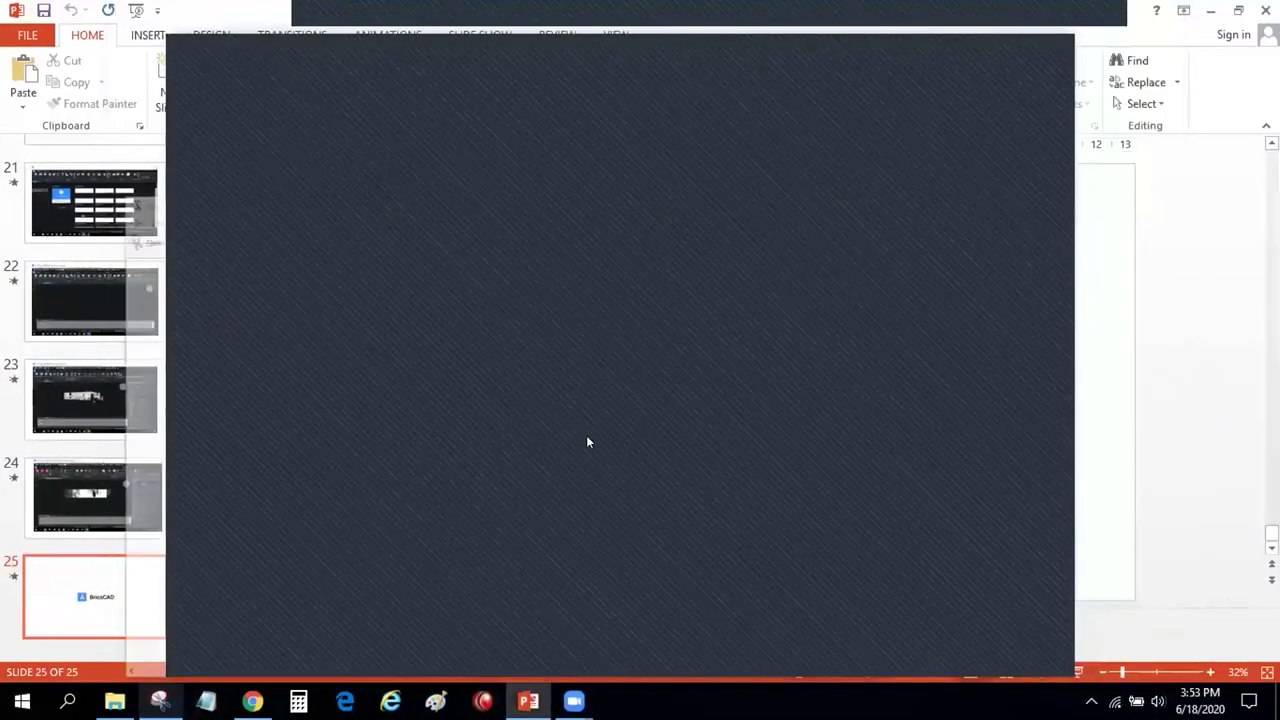
{"action": "left_click", "coordinate": [160, 700]}
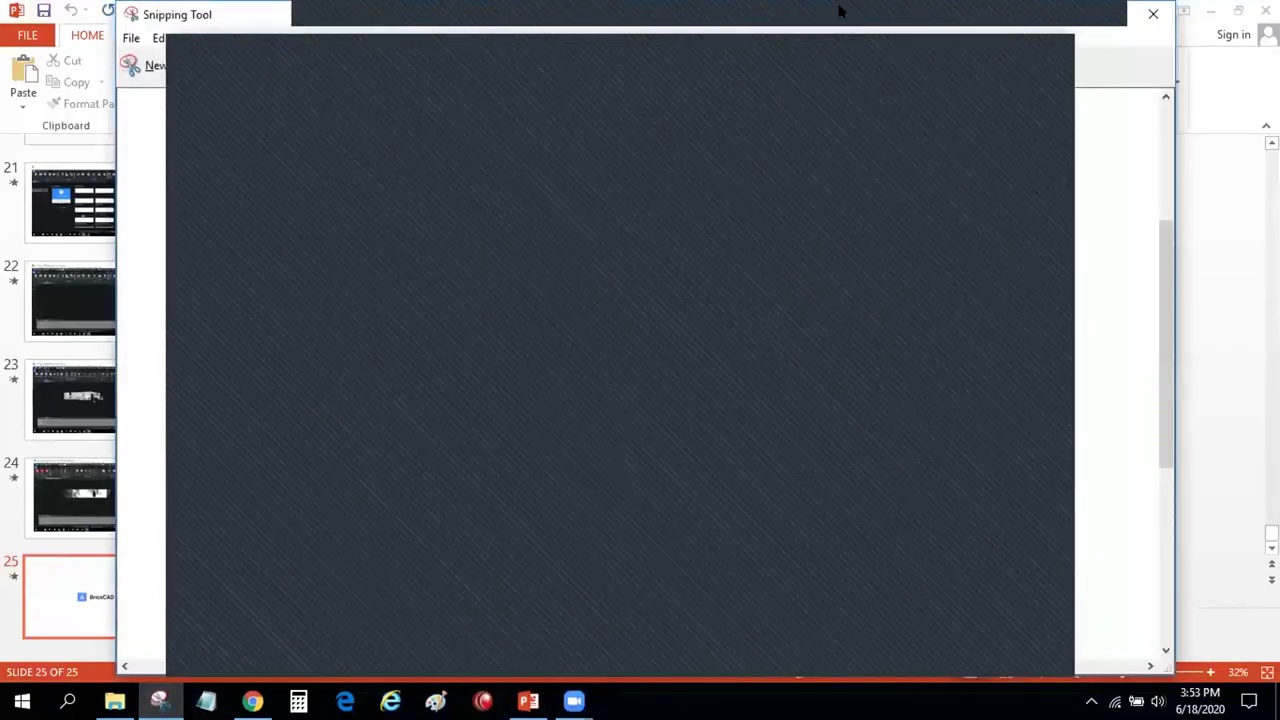
{"action": "key", "text": "ctrl+n"}
{"action": "mouse_move", "coordinate": [181, 309]}
{"action": "left_mouse_down"}
{"action": "mouse_move", "coordinate": [1005, 657]}
{"action": "mouse_move", "coordinate": [1051, 655]}
{"action": "left_mouse_up"}
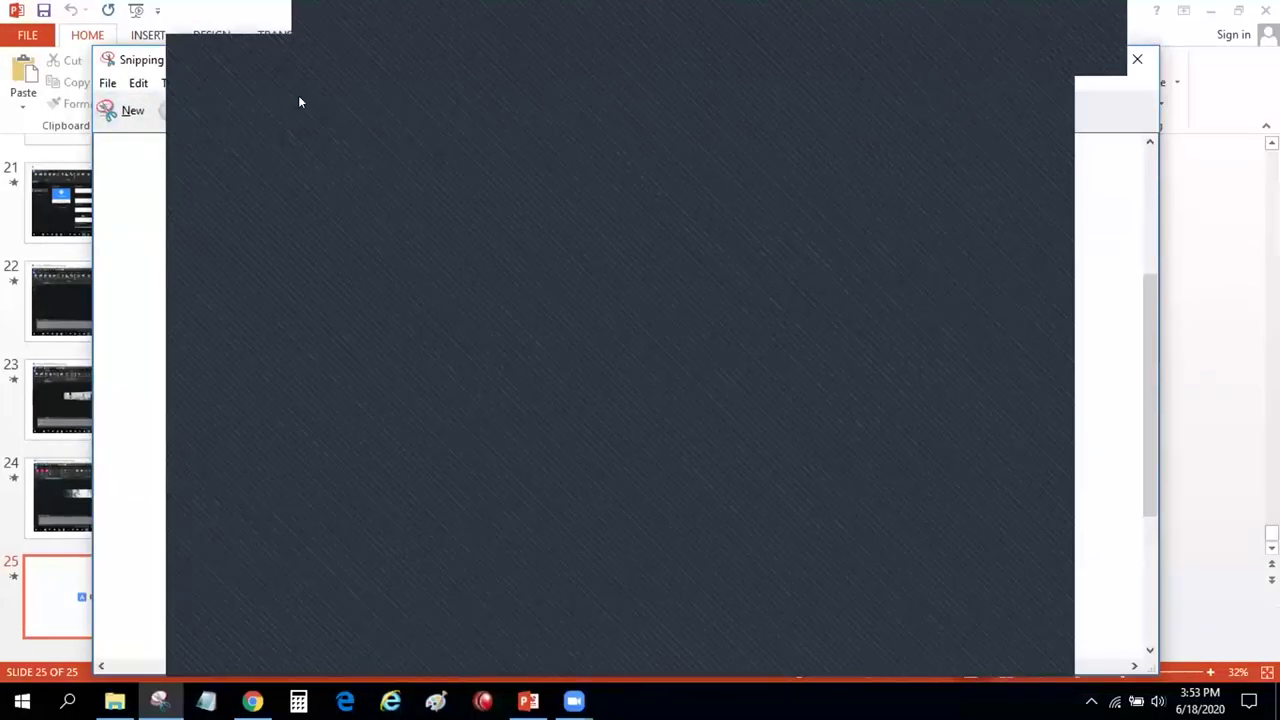
{"action": "left_click", "coordinate": [246, 108]}
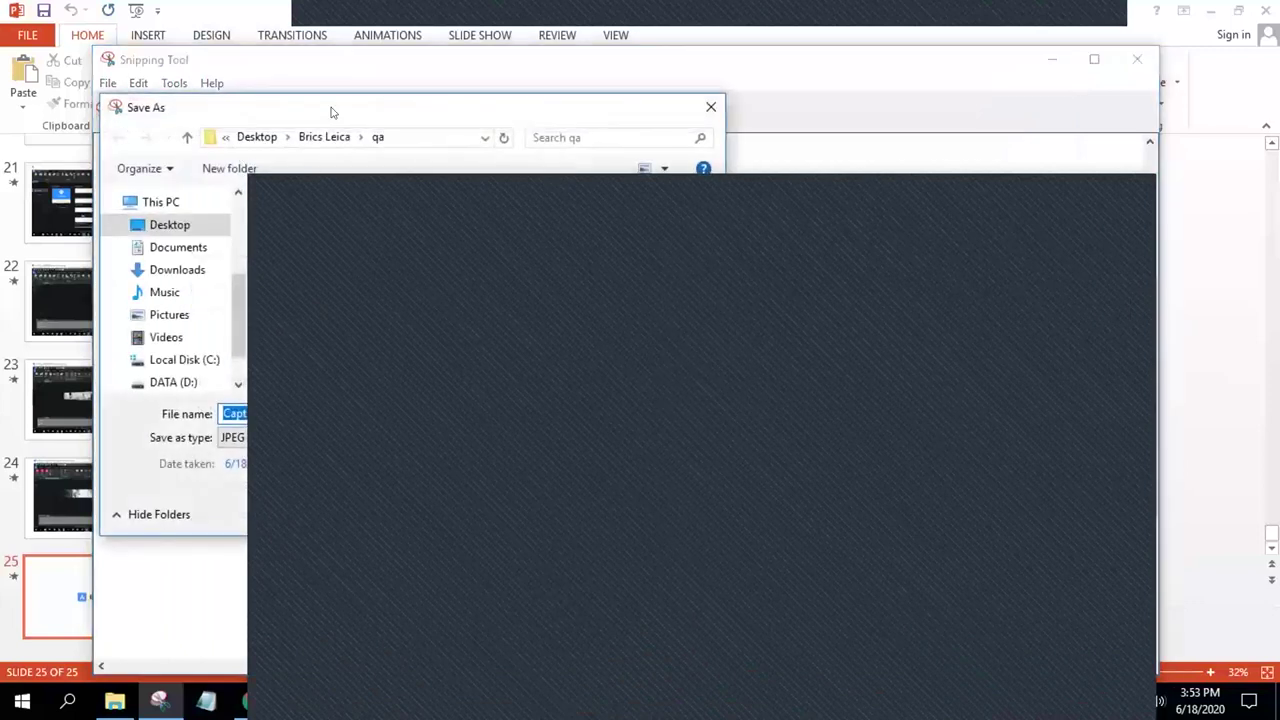
{"action": "type", "text": "03"}
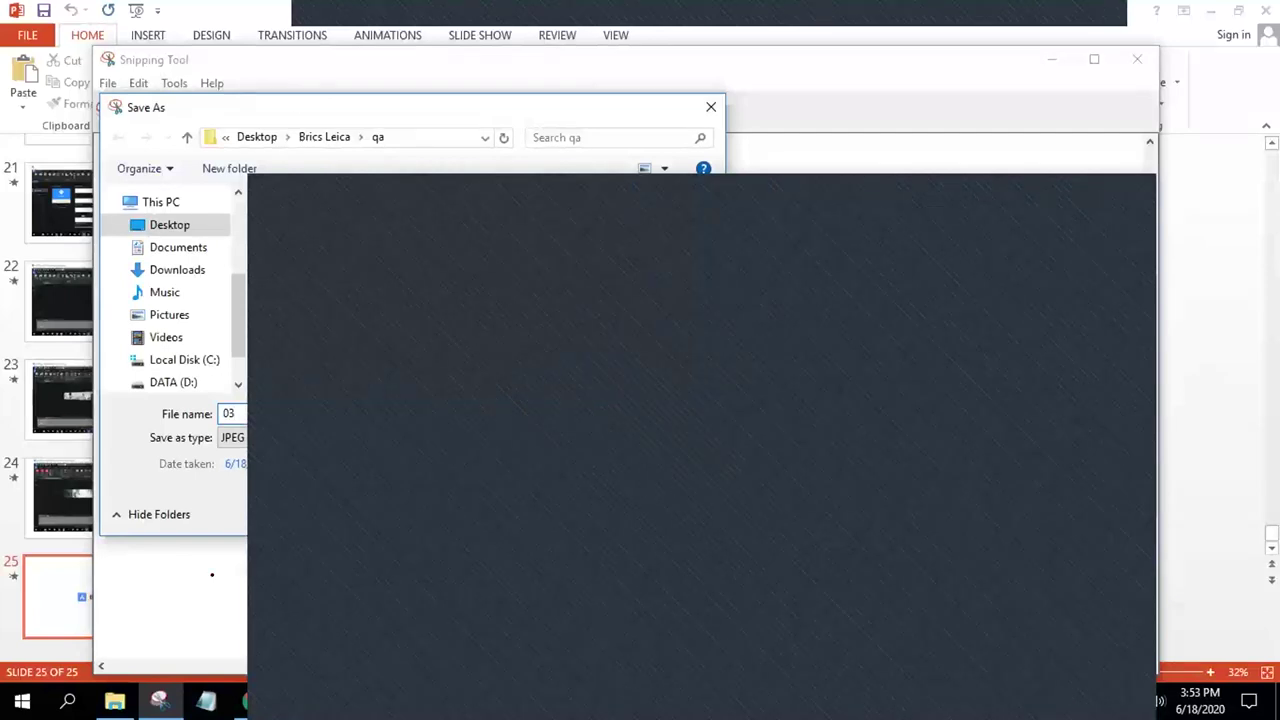
{"action": "key", "text": "Return"}
{"action": "key", "text": "alt+Tab"}
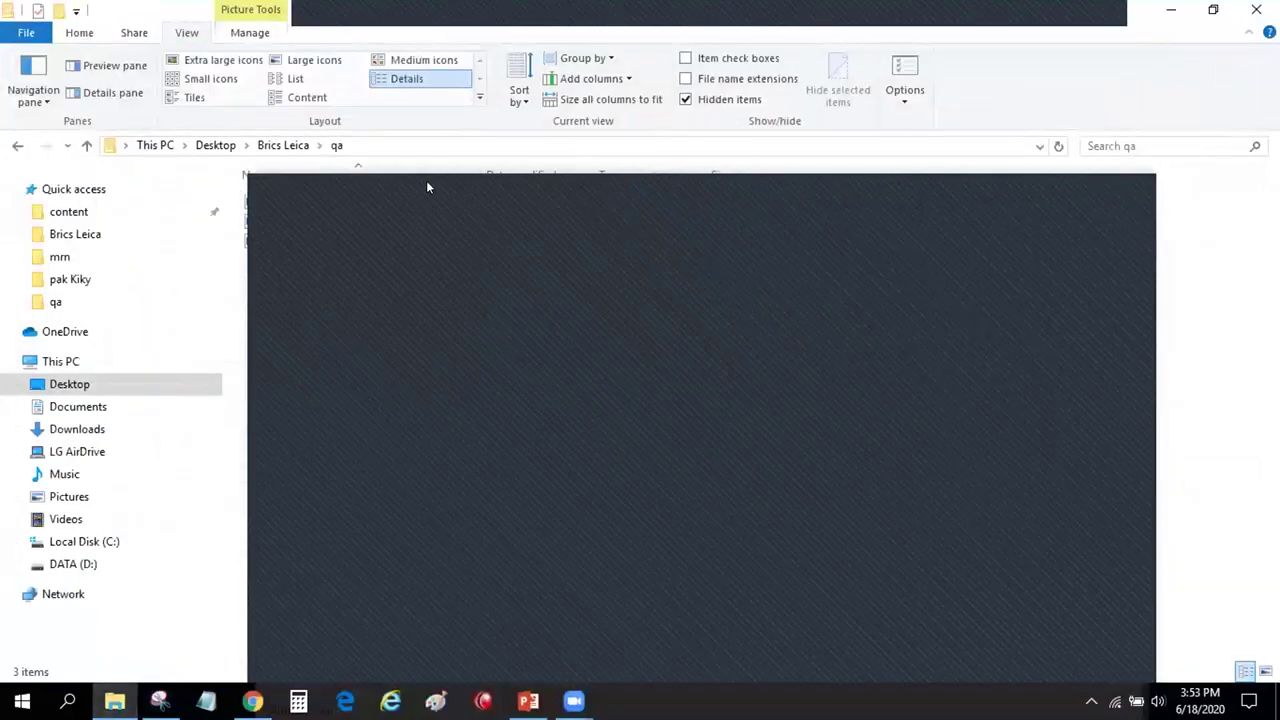
Preview a saved JPG in Photos, close it, then open 01.JPG from the qa folder
{"action": "double_click", "coordinate": [285, 222]}
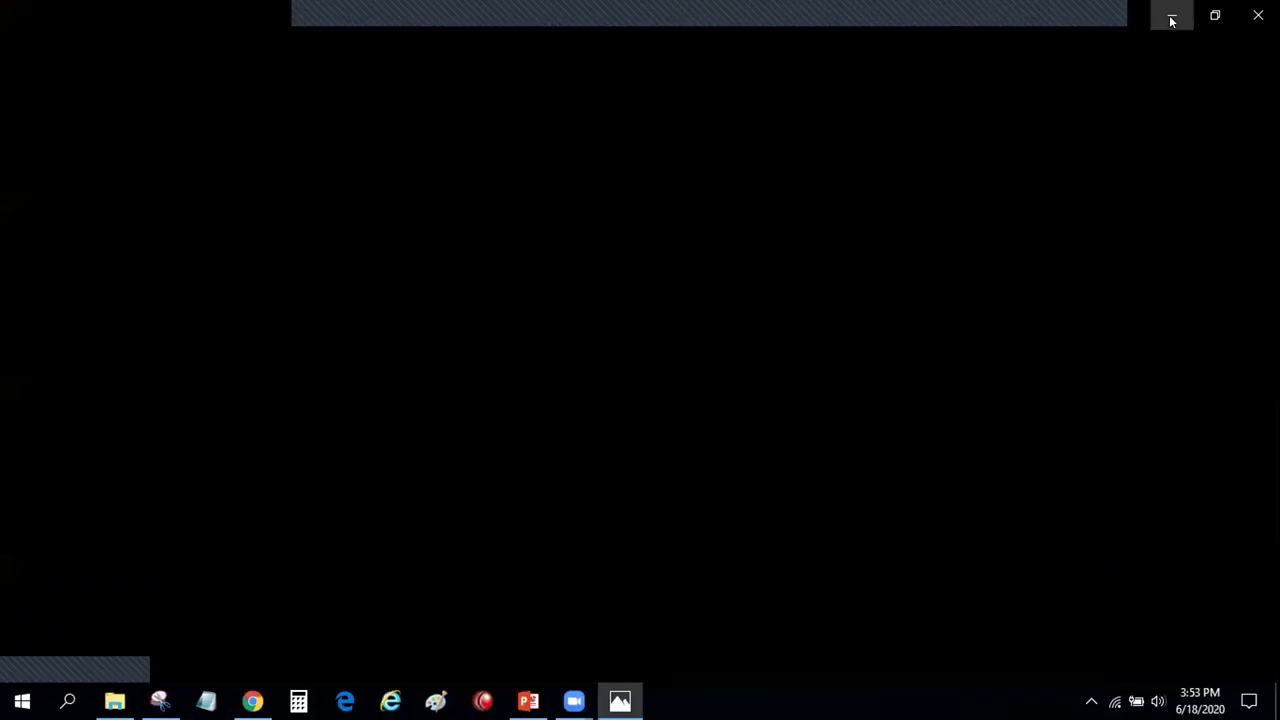
{"action": "left_click", "coordinate": [1171, 15]}
{"action": "left_click", "coordinate": [620, 700]}
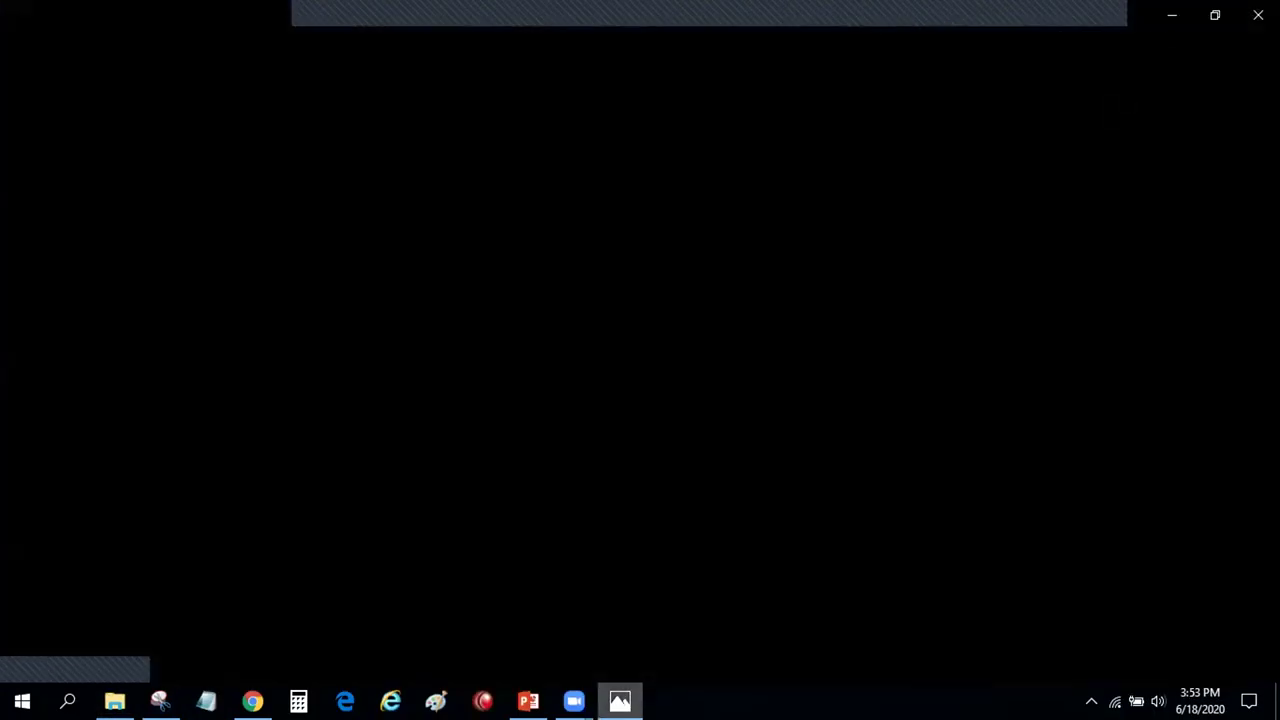
{"action": "left_click", "coordinate": [1171, 15]}
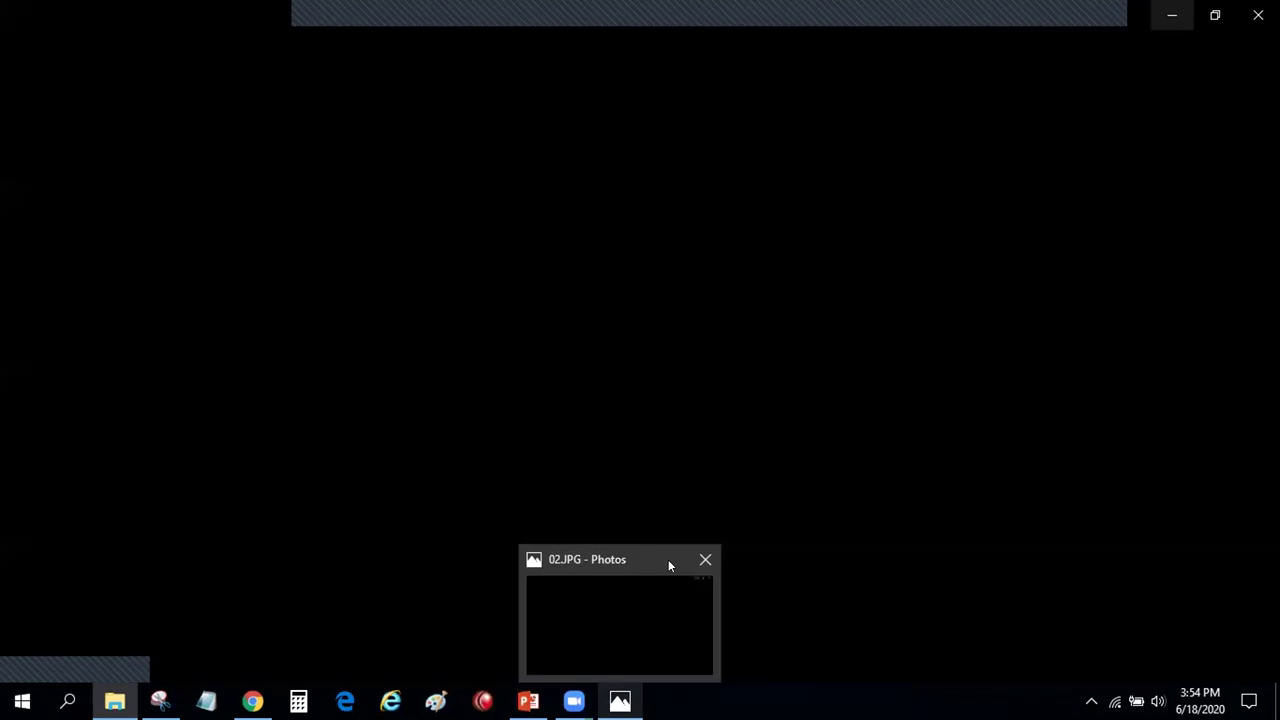
{"action": "left_click", "coordinate": [705, 559]}
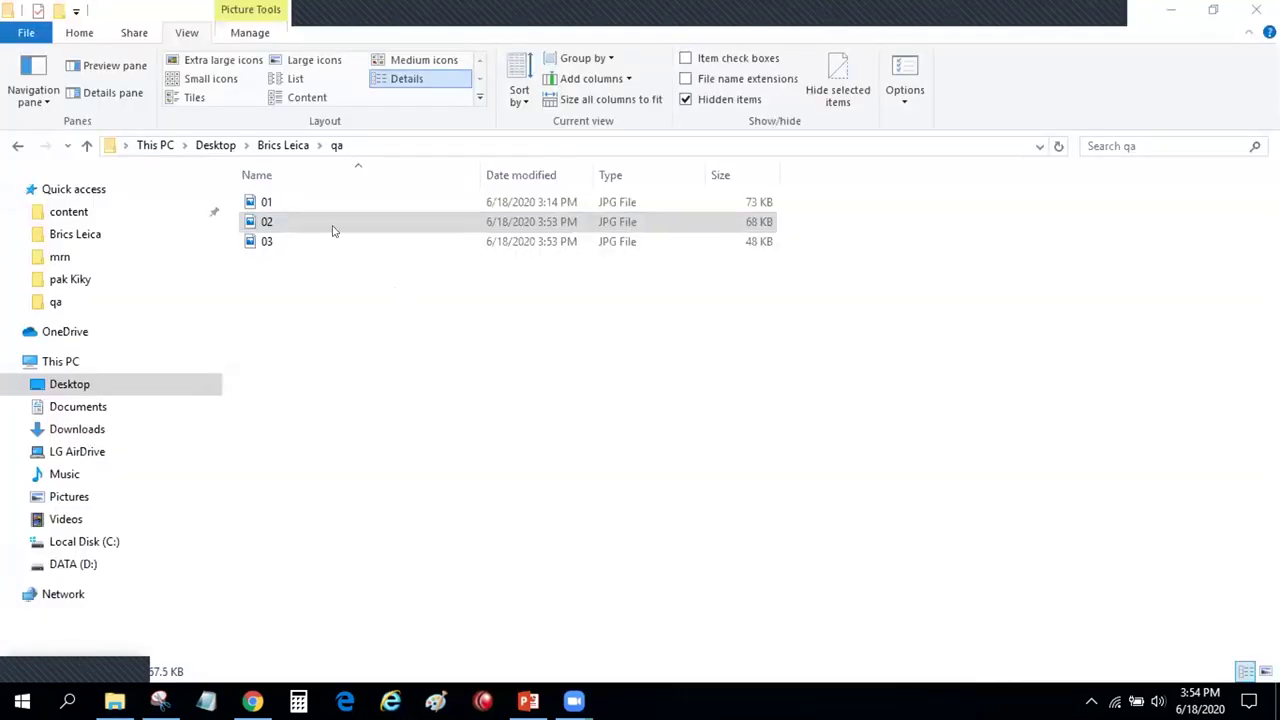
{"action": "double_click", "coordinate": [330, 203]}
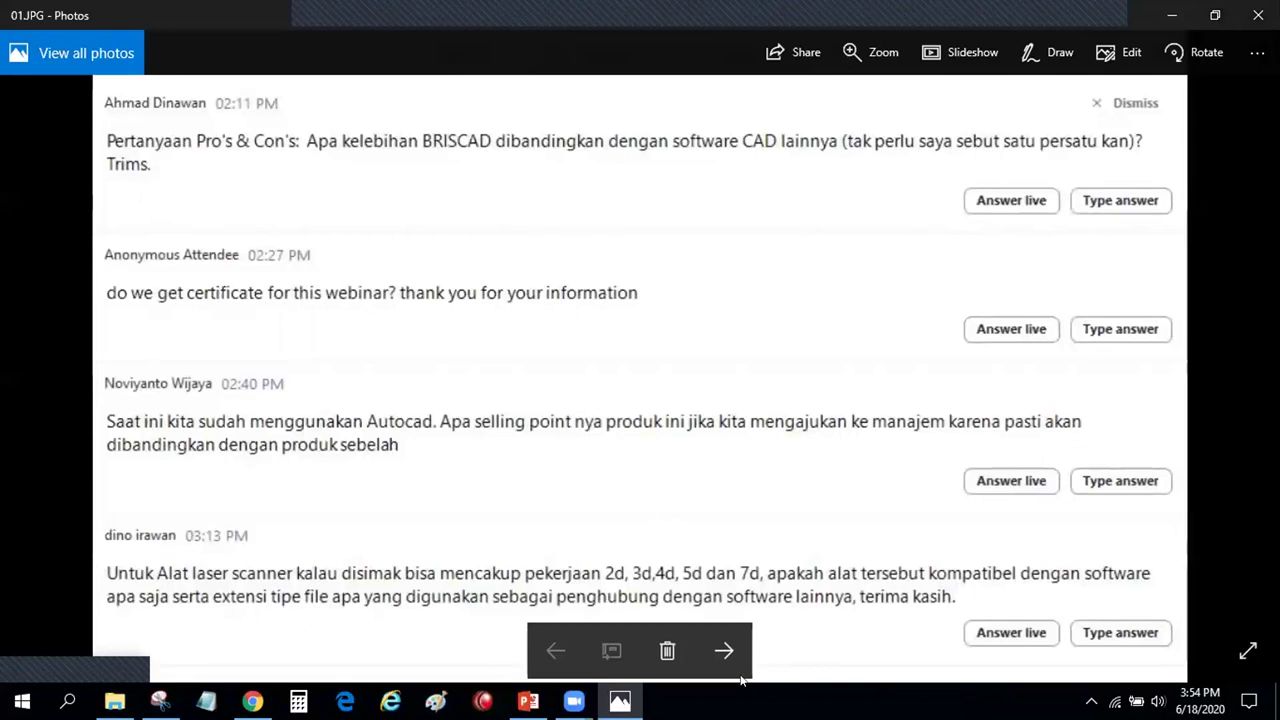
Flip between 01.JPG, 02.JPG and 03.JPG in Photos, ending on 02.JPG
{"action": "left_click", "coordinate": [724, 652]}
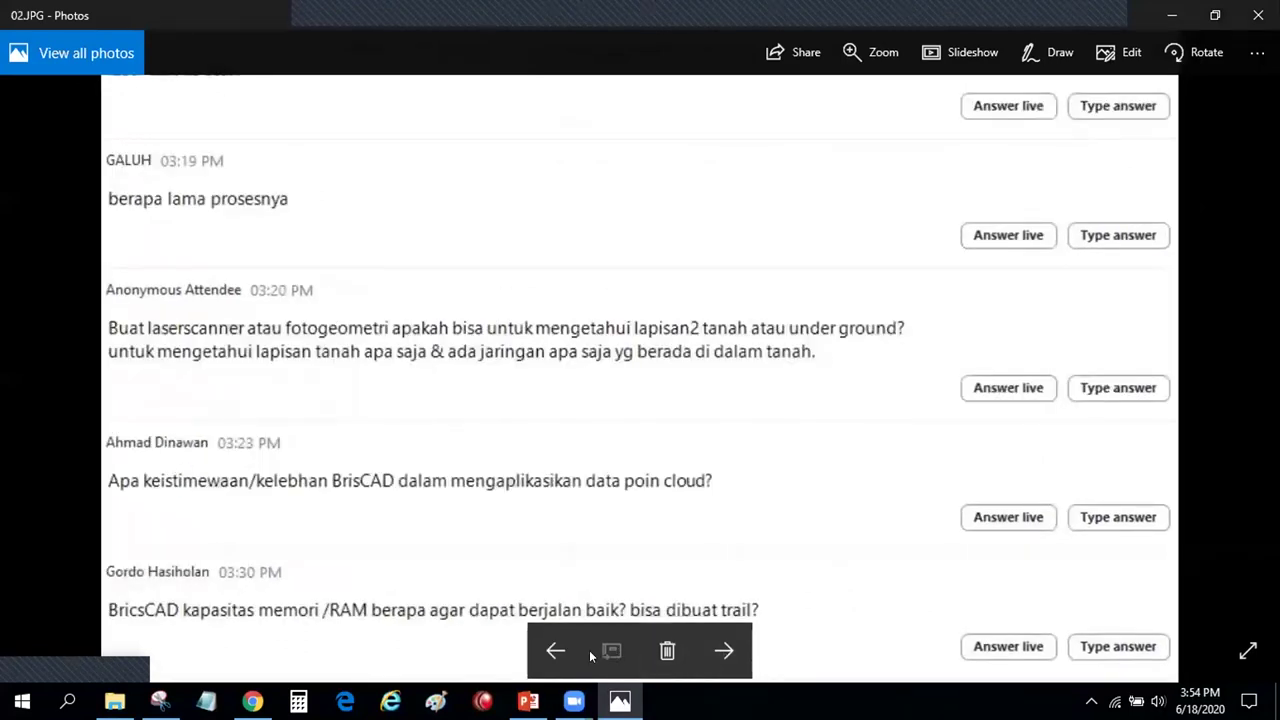
{"action": "left_click", "coordinate": [552, 651]}
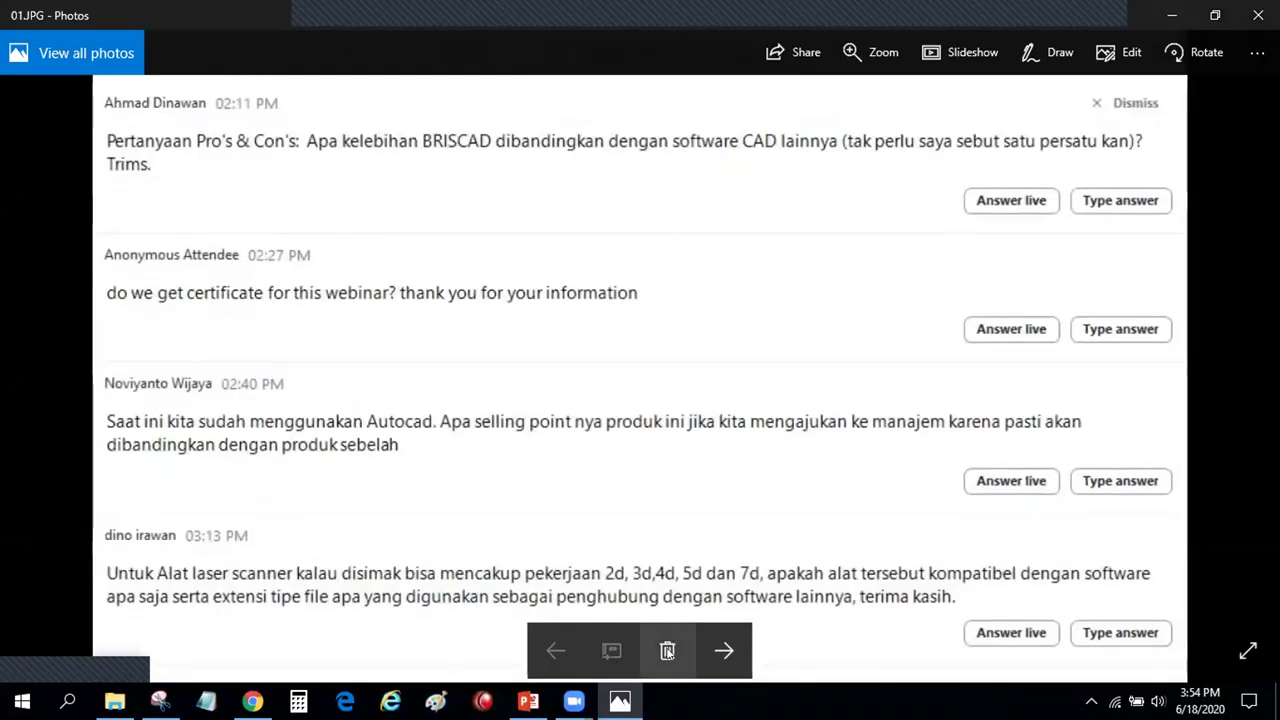
{"action": "left_click", "coordinate": [722, 651]}
{"action": "scroll", "coordinate": [785, 413], "scroll_direction": "up", "scroll_amount": 1}
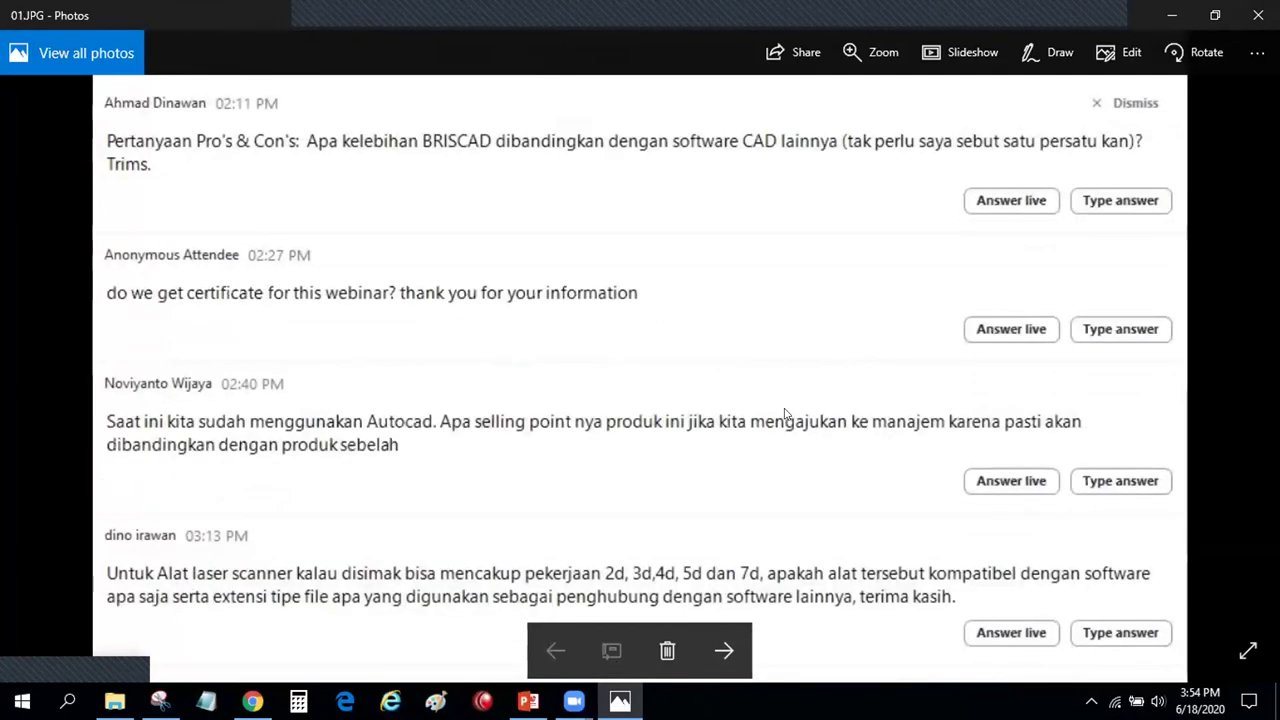
{"action": "scroll", "coordinate": [785, 413], "scroll_direction": "down", "scroll_amount": 1}
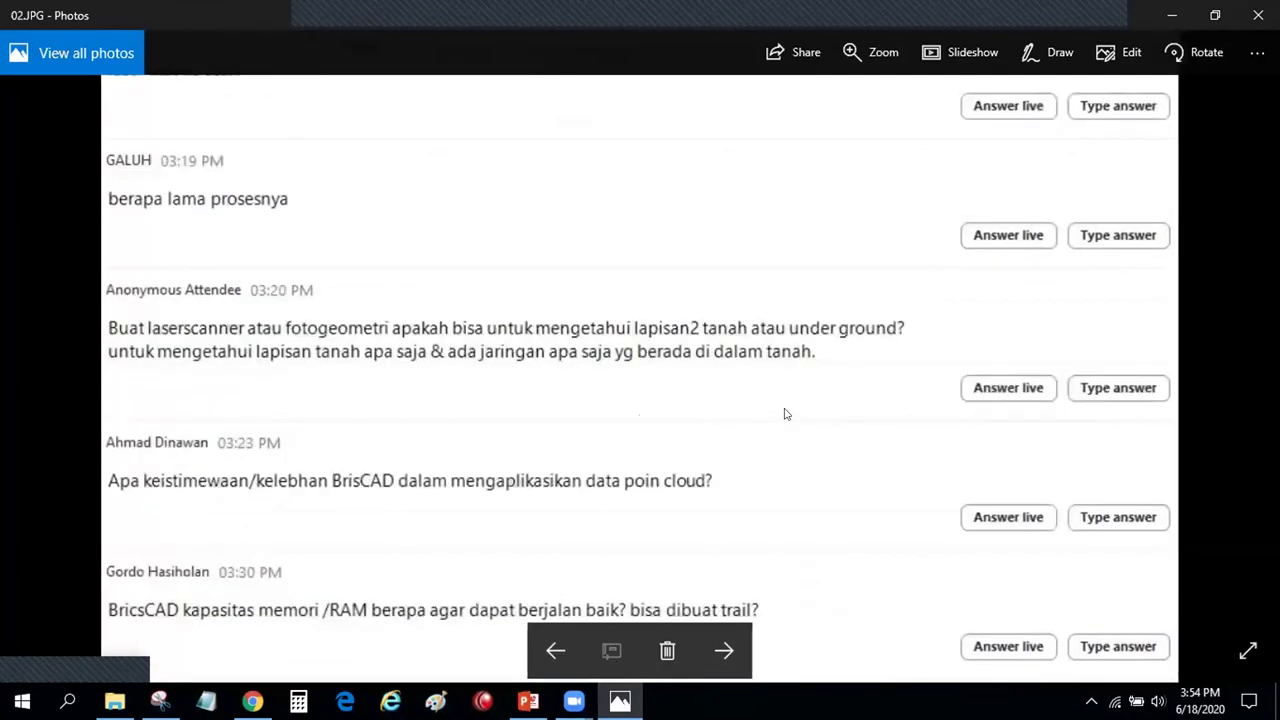
{"action": "scroll", "coordinate": [785, 413], "scroll_direction": "down", "scroll_amount": 1}
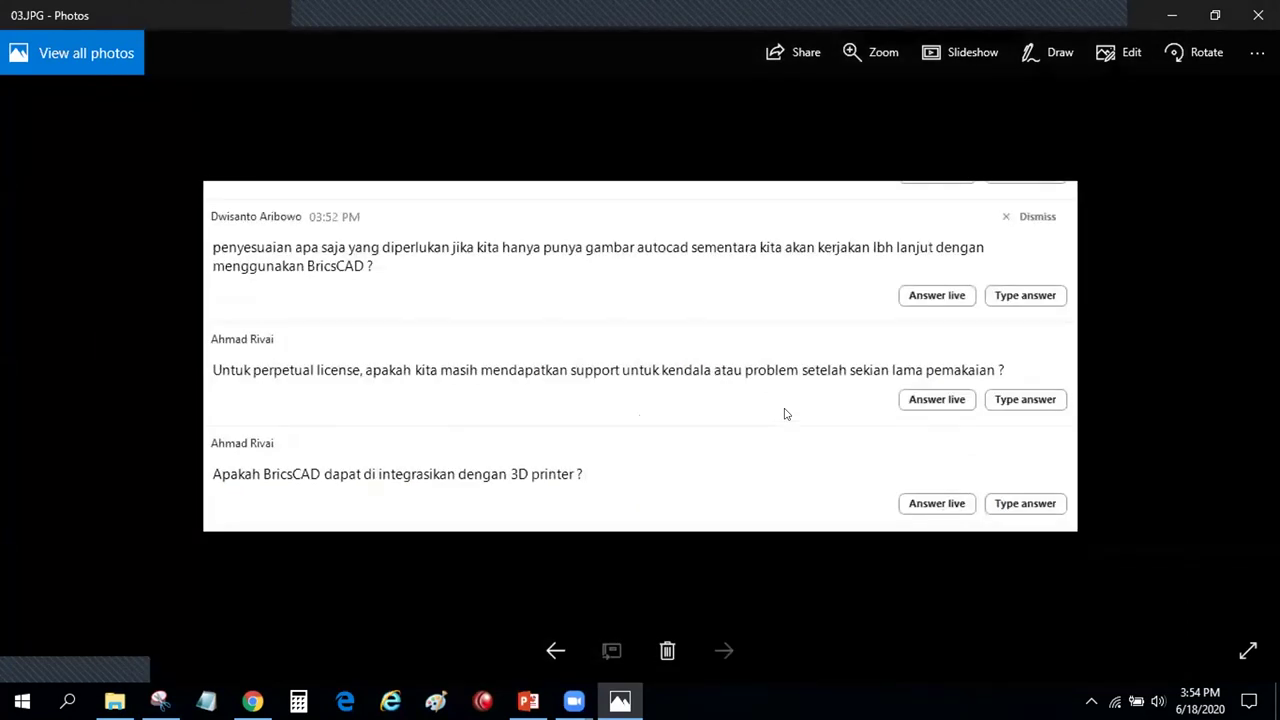
{"action": "scroll", "coordinate": [785, 413], "scroll_direction": "up", "scroll_amount": 1}
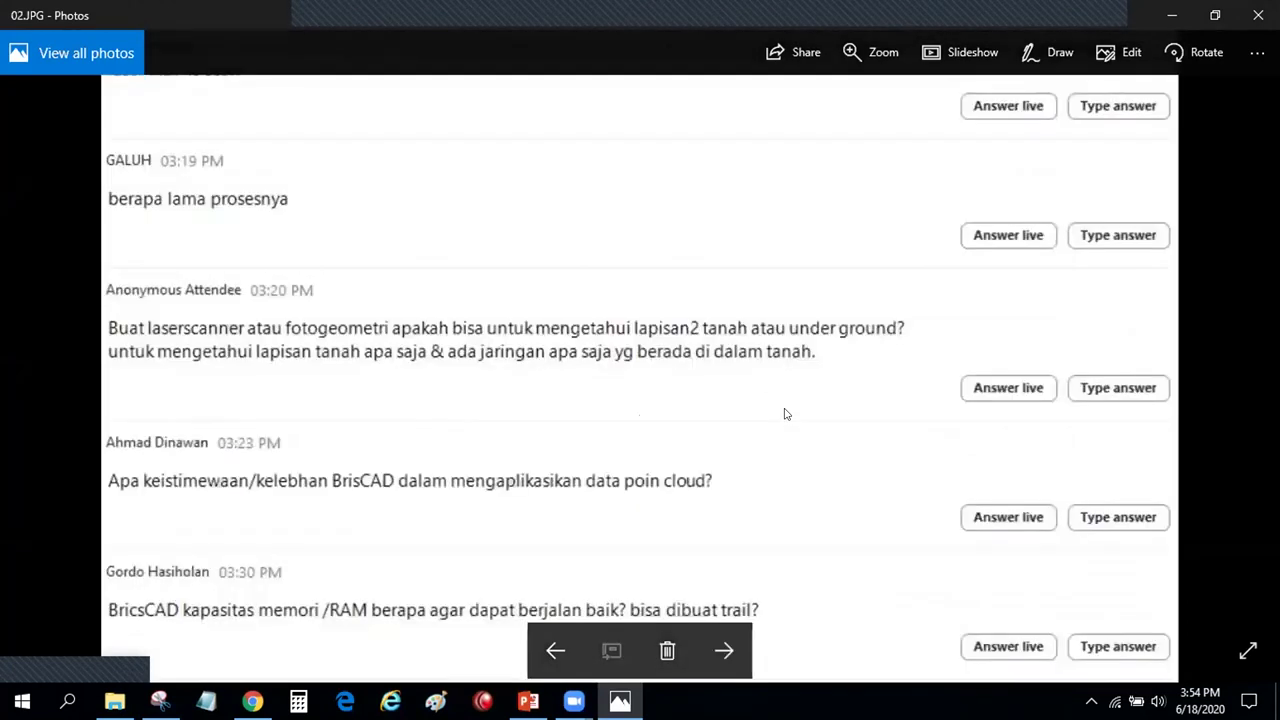
{"action": "scroll", "coordinate": [785, 413], "scroll_direction": "up", "scroll_amount": 1}
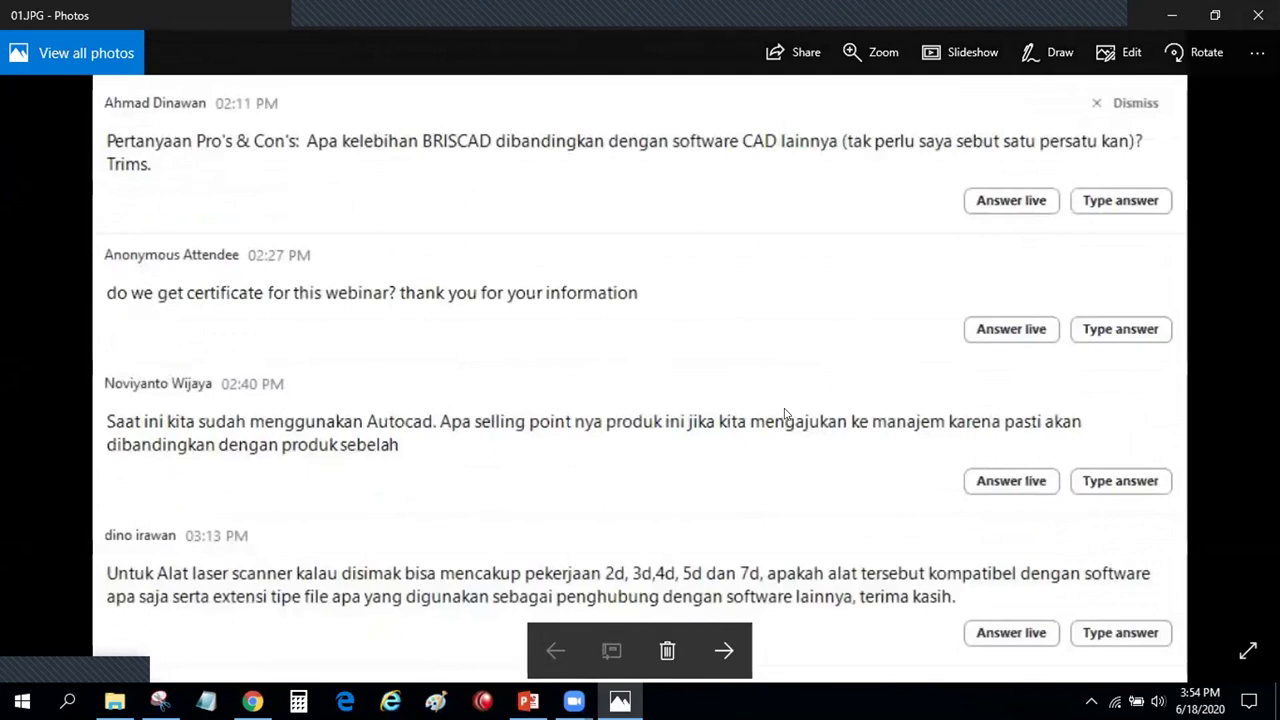
{"action": "scroll", "coordinate": [785, 413], "scroll_direction": "down", "scroll_amount": 1}
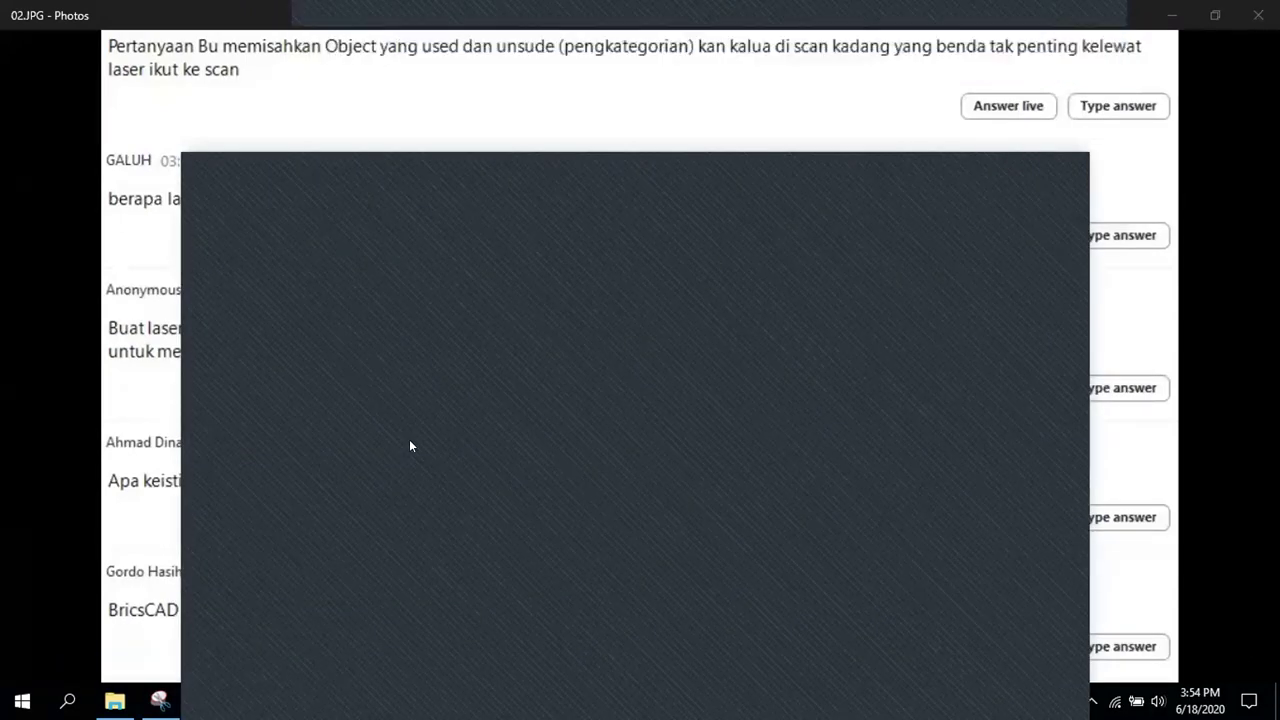
Take a fresh snip of the Q&A list, then open and dismiss the Save As dialog
{"action": "left_click", "coordinate": [160, 700]}
{"action": "left_click", "coordinate": [122, 110]}
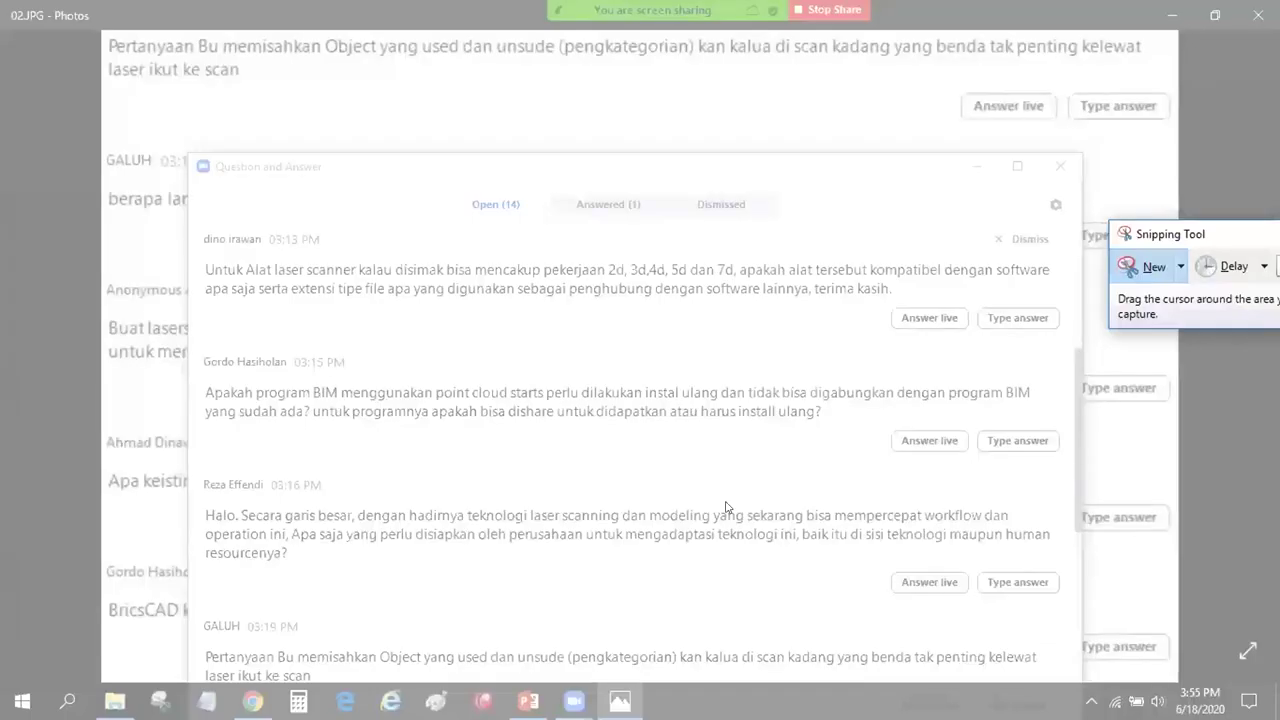
{"action": "left_click_drag", "start_coordinate": [192, 227], "coordinate": [1076, 604]}
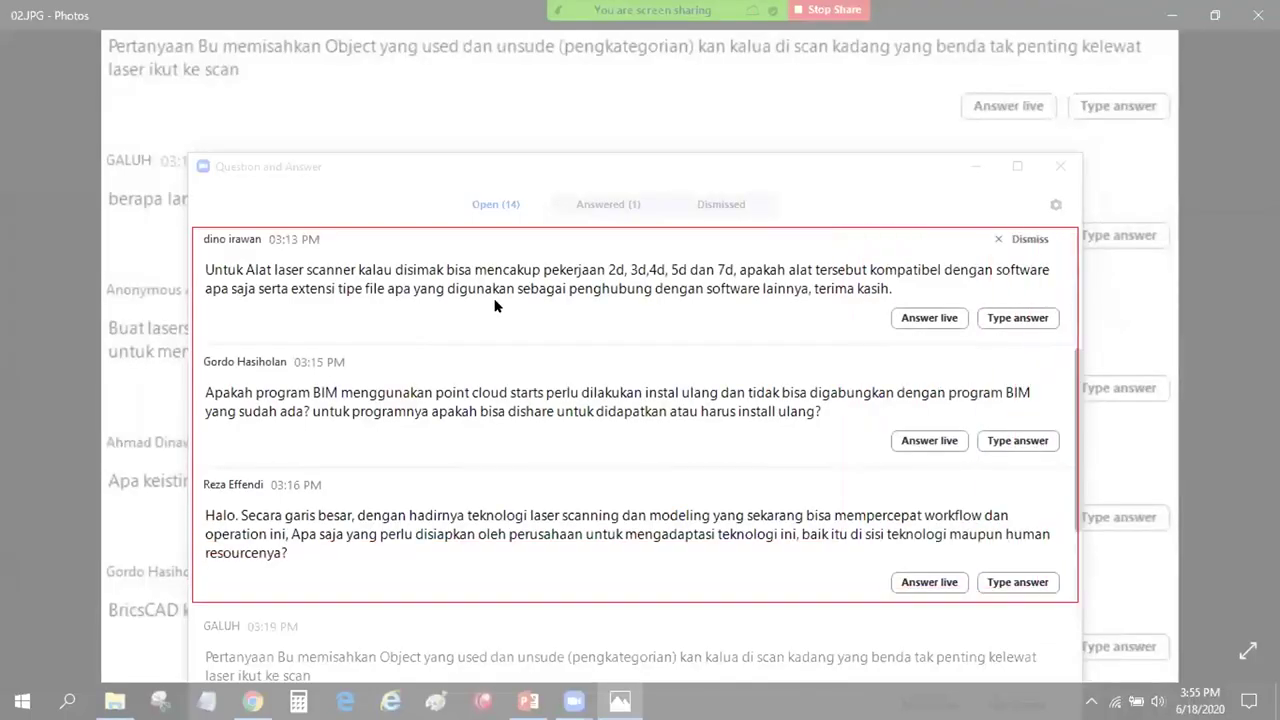
{"action": "key", "text": "ctrl+s"}
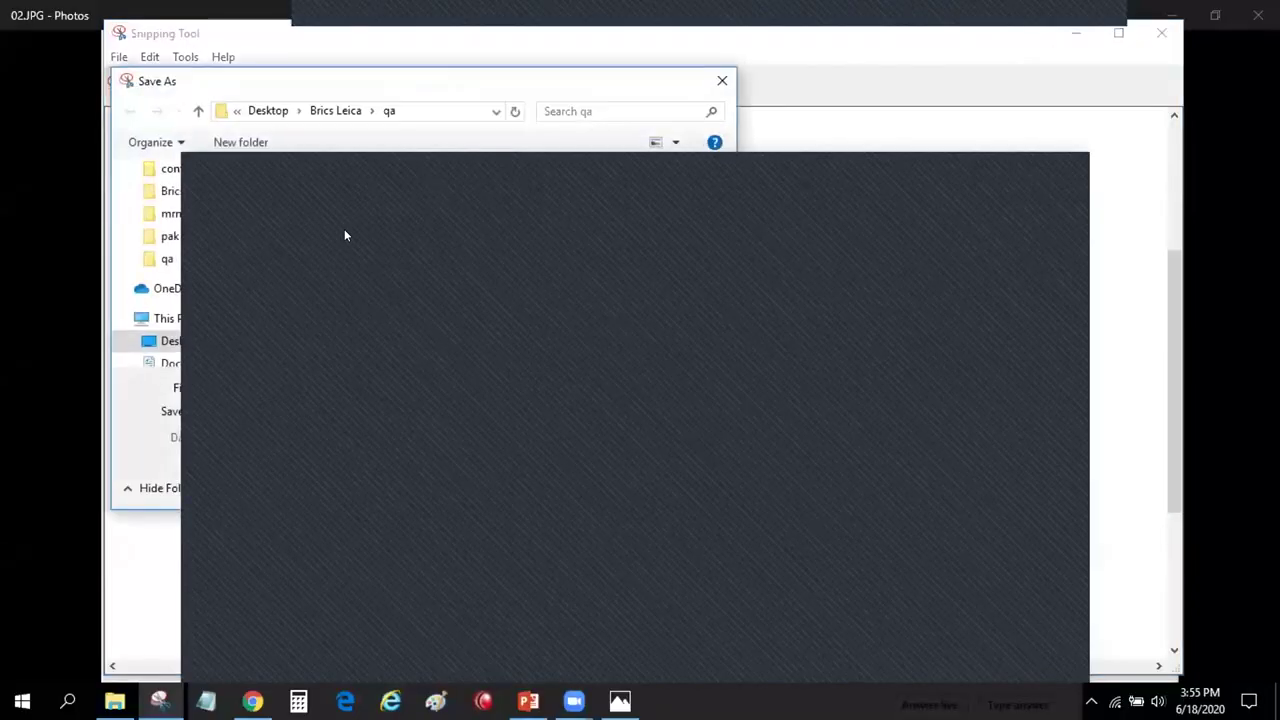
{"action": "key", "text": "Return"}
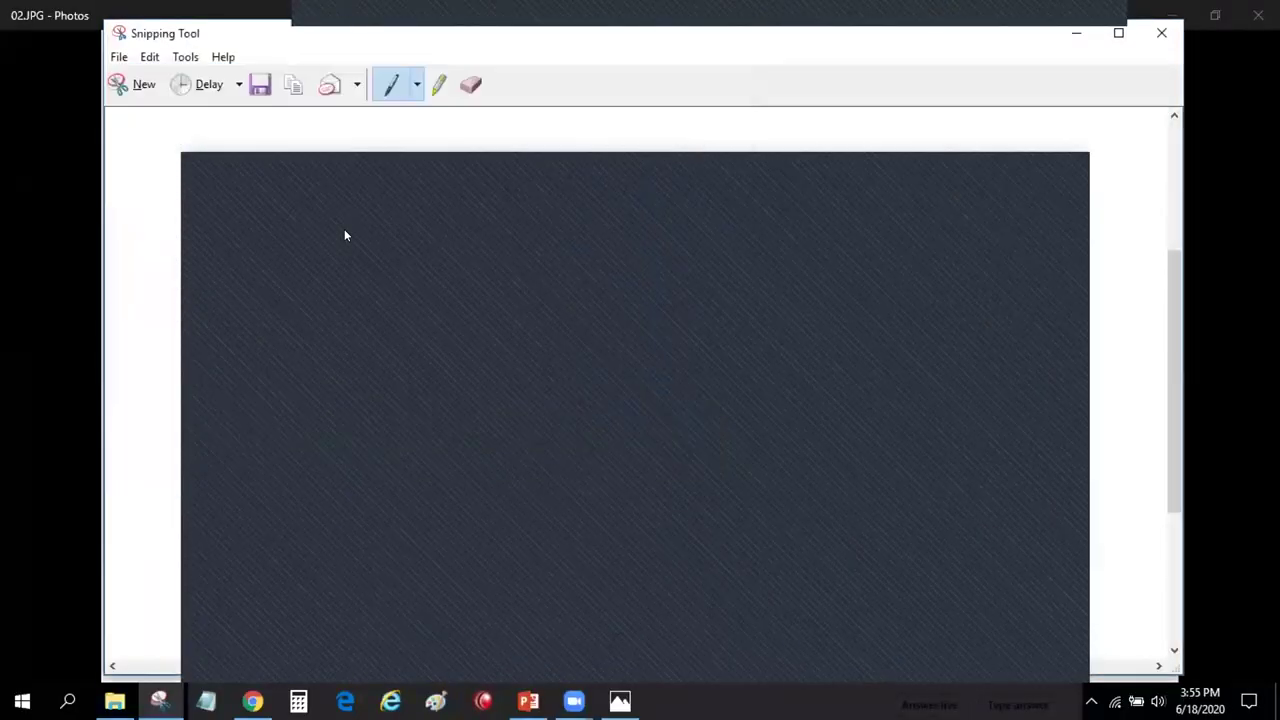
Close the Snipping Tool editor window
{"action": "left_click", "coordinate": [1152, 40]}
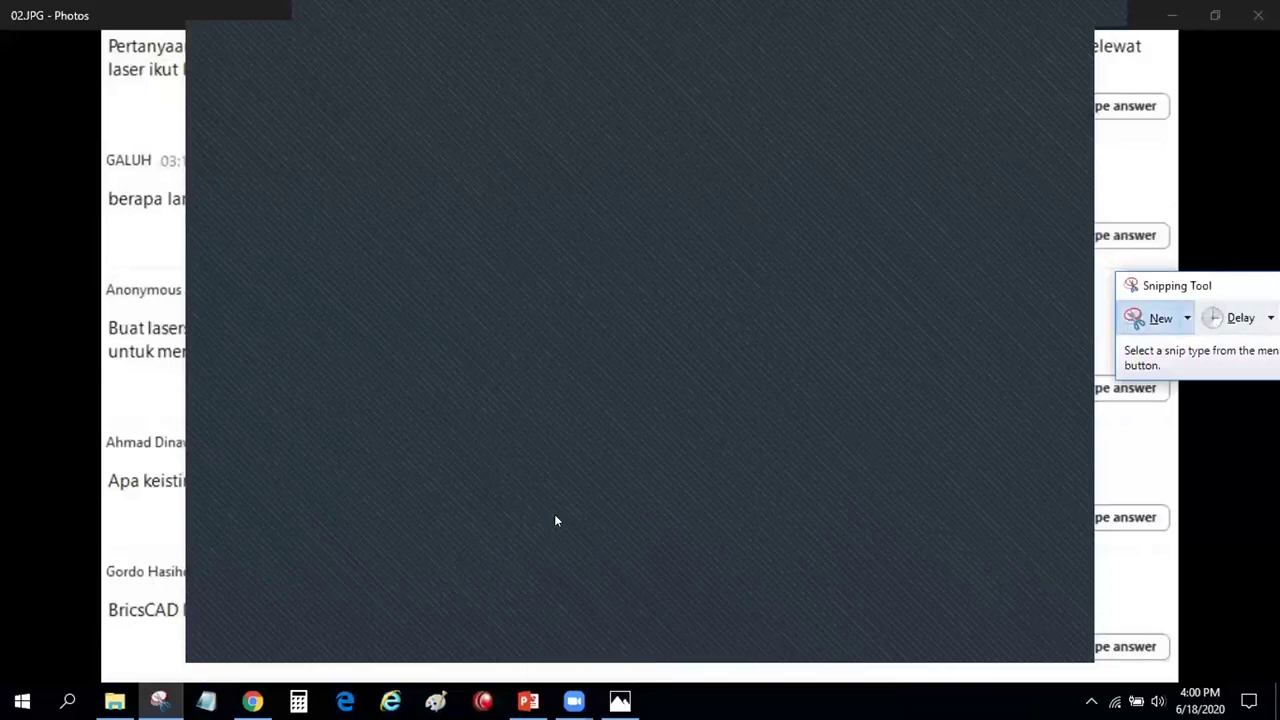
Return to the PowerPoint deck on slide 25 with the BricsCAD logo
{"action": "left_click", "coordinate": [1155, 318]}
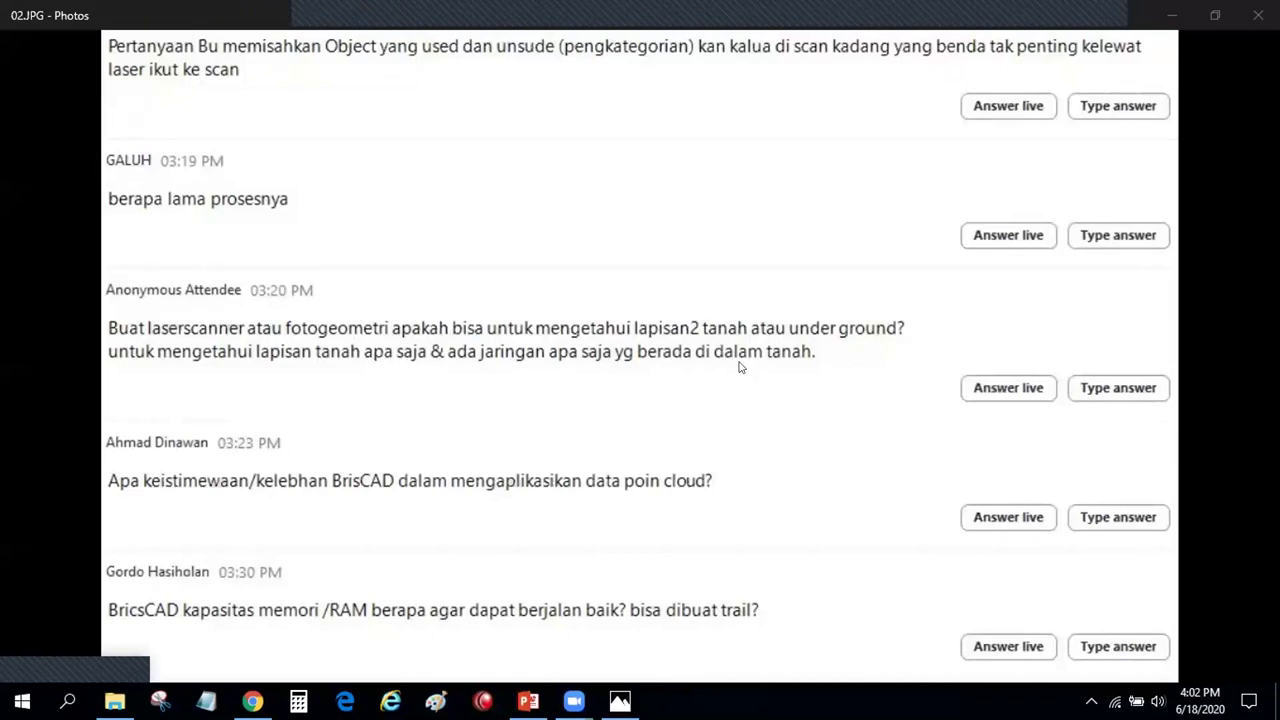
{"action": "mouse_move", "coordinate": [711, 252]}
{"action": "left_click", "coordinate": [252, 701]}
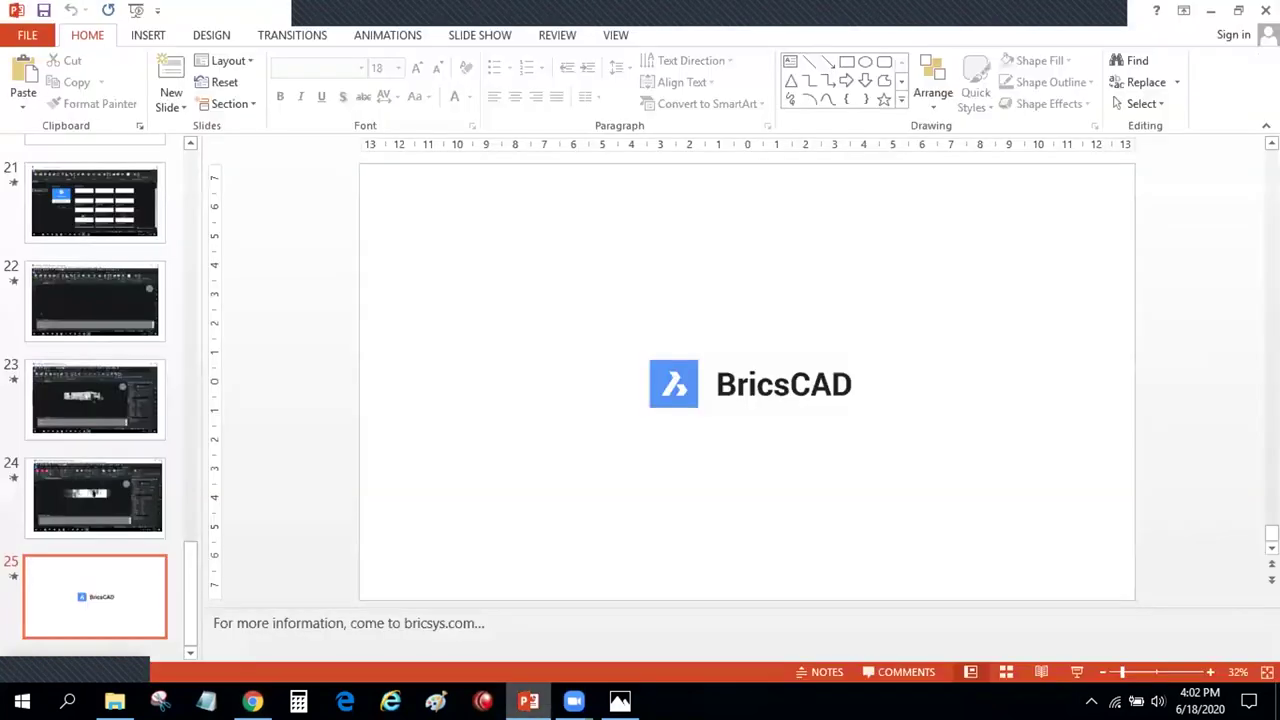
Bring Photos showing 02.JPG back in front of PowerPoint
{"action": "left_click", "coordinate": [621, 592]}
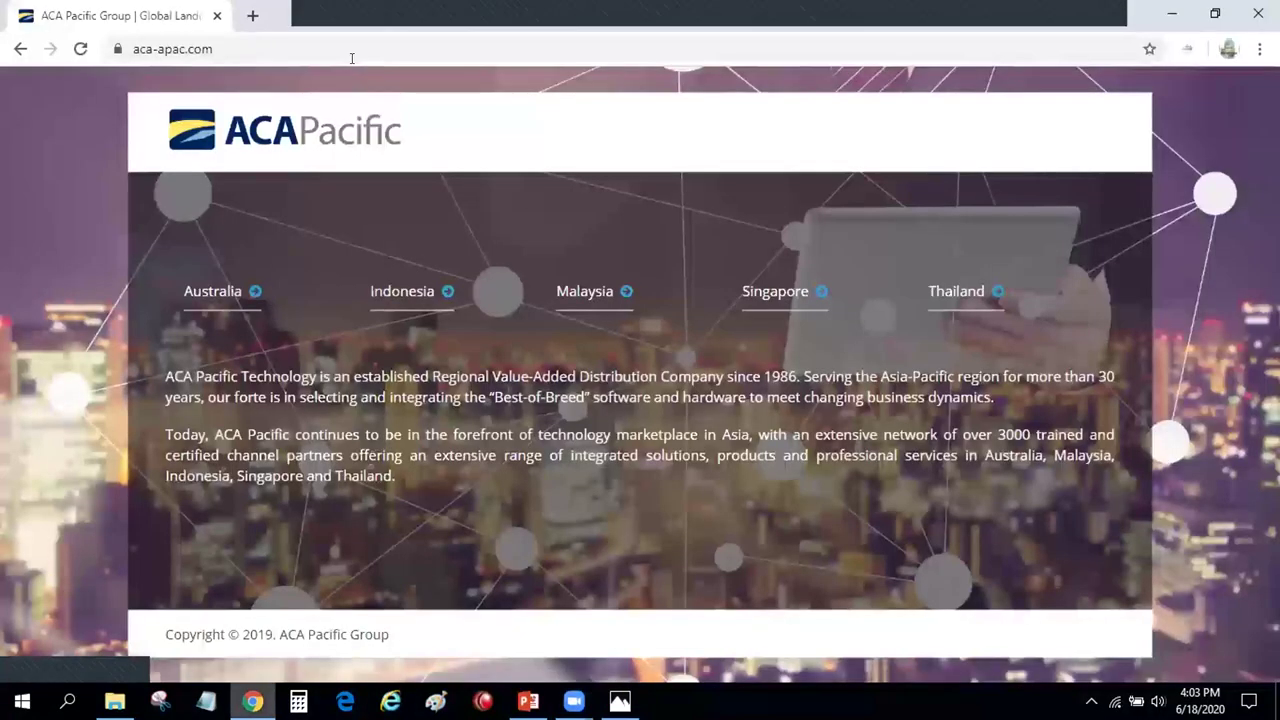
In Chrome, check the aca-apac.com address and open the ACA Pacific Indonesia home page
{"action": "key", "text": "alt+Tab"}
{"action": "left_click", "coordinate": [190, 48]}
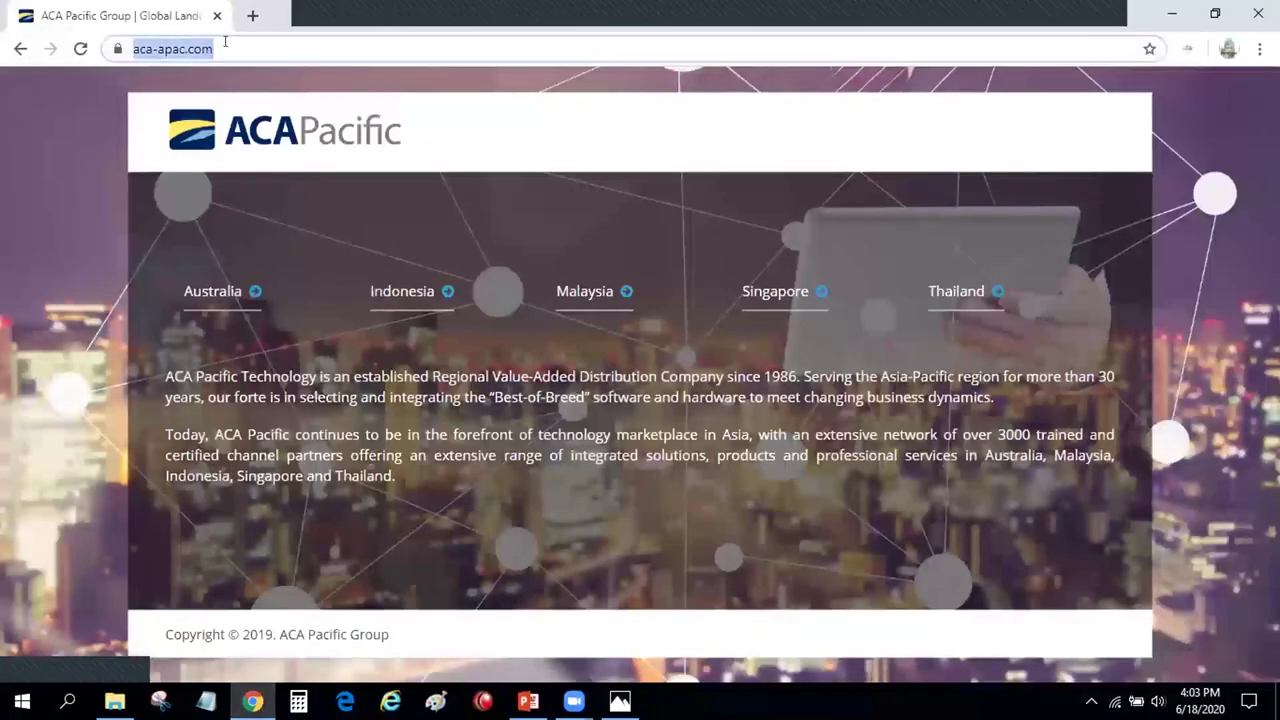
{"action": "left_click", "coordinate": [299, 43]}
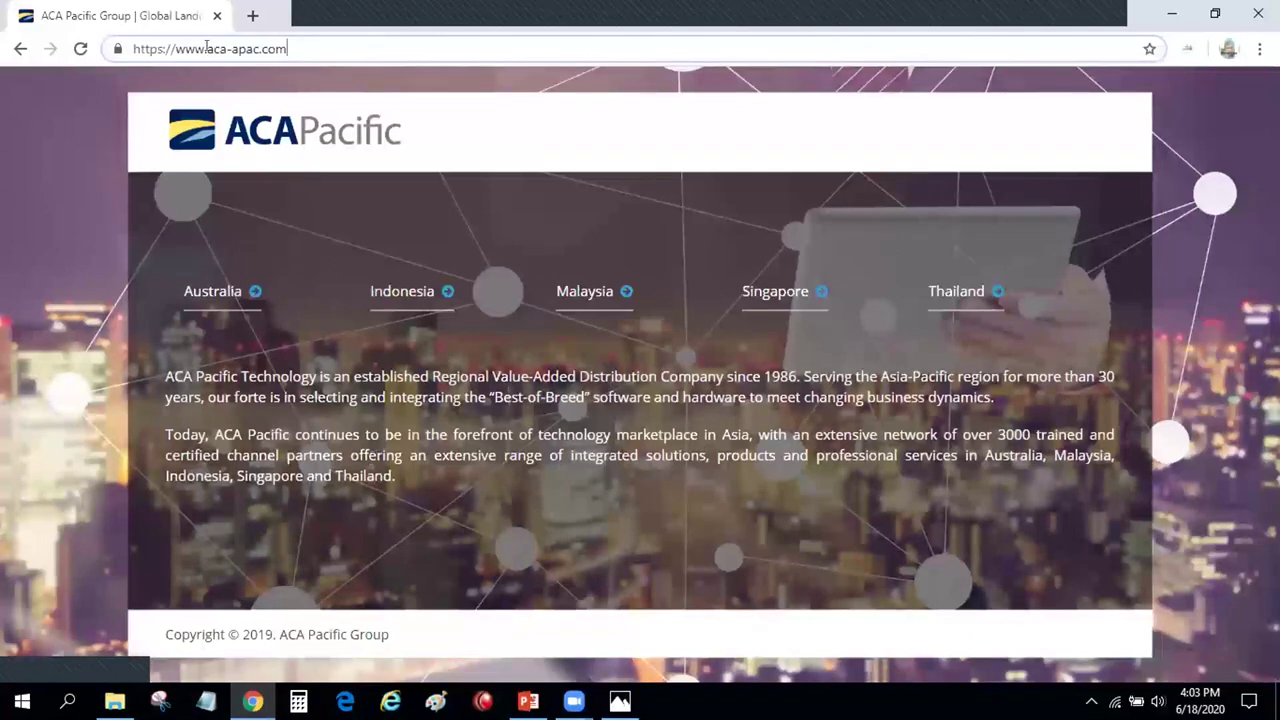
{"action": "left_click_drag", "start_coordinate": [207, 48], "coordinate": [287, 48]}
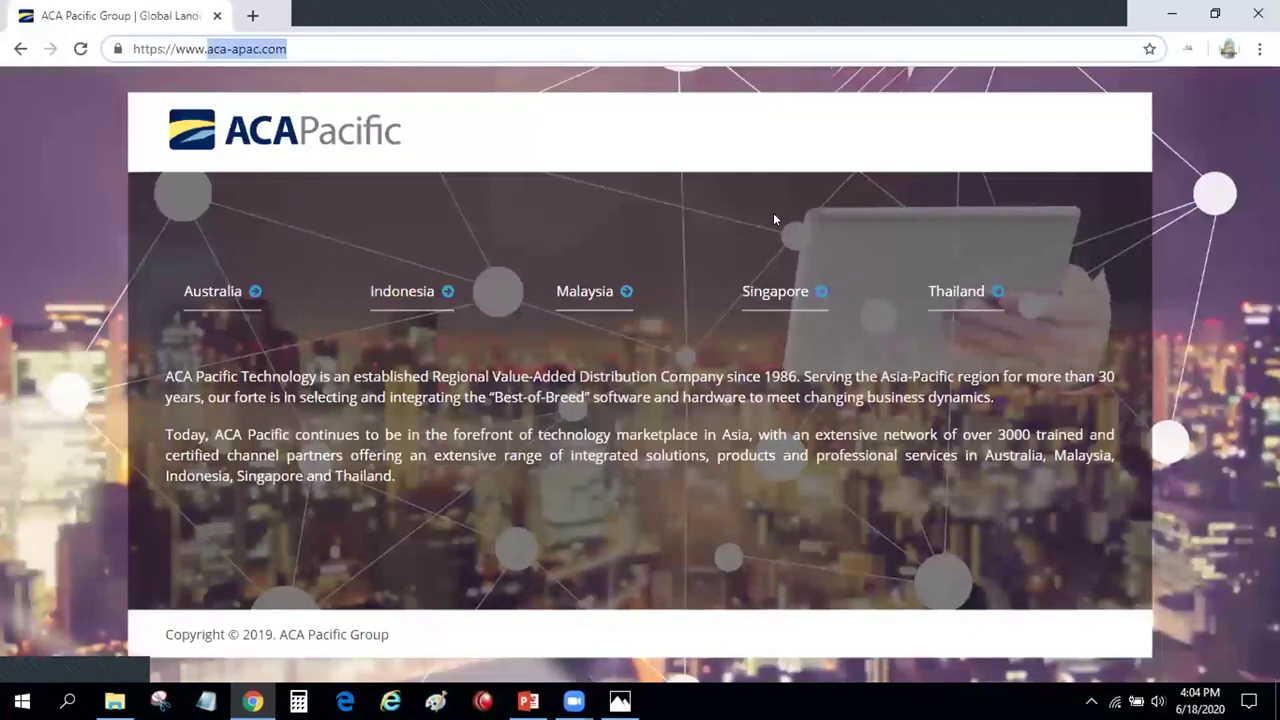
{"action": "left_click", "coordinate": [404, 288]}
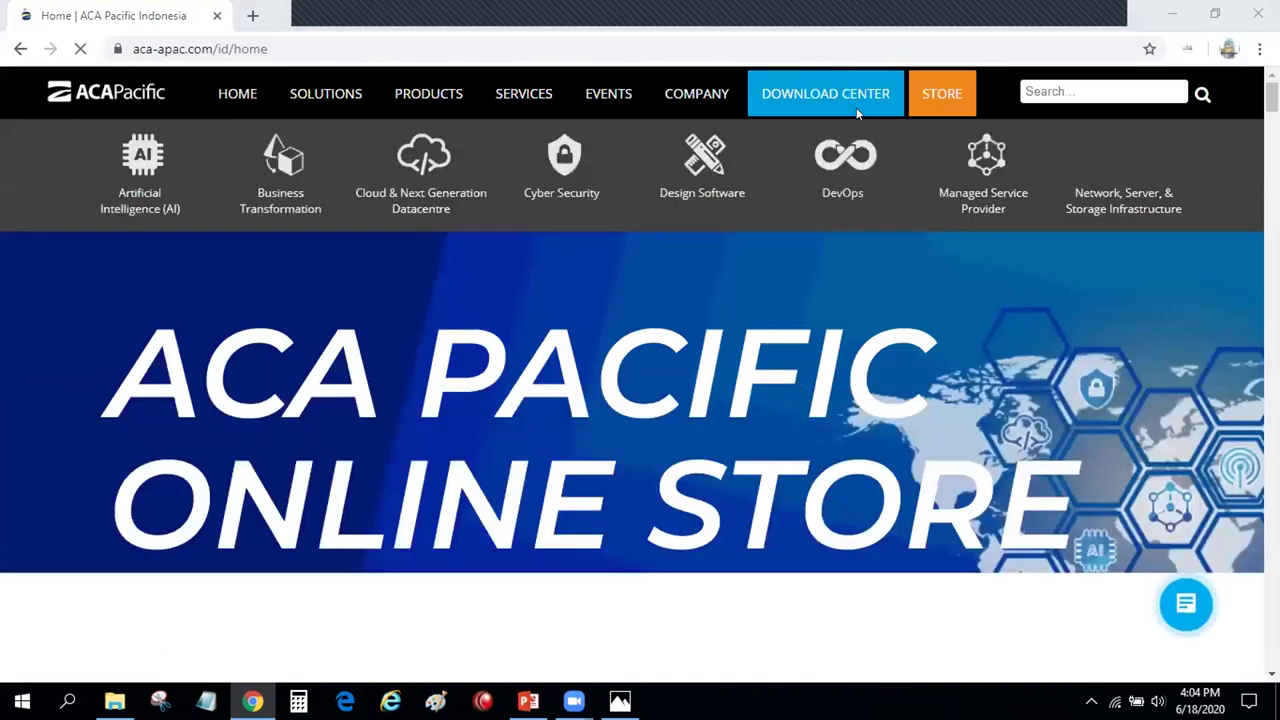
{"action": "mouse_move", "coordinate": [825, 93]}
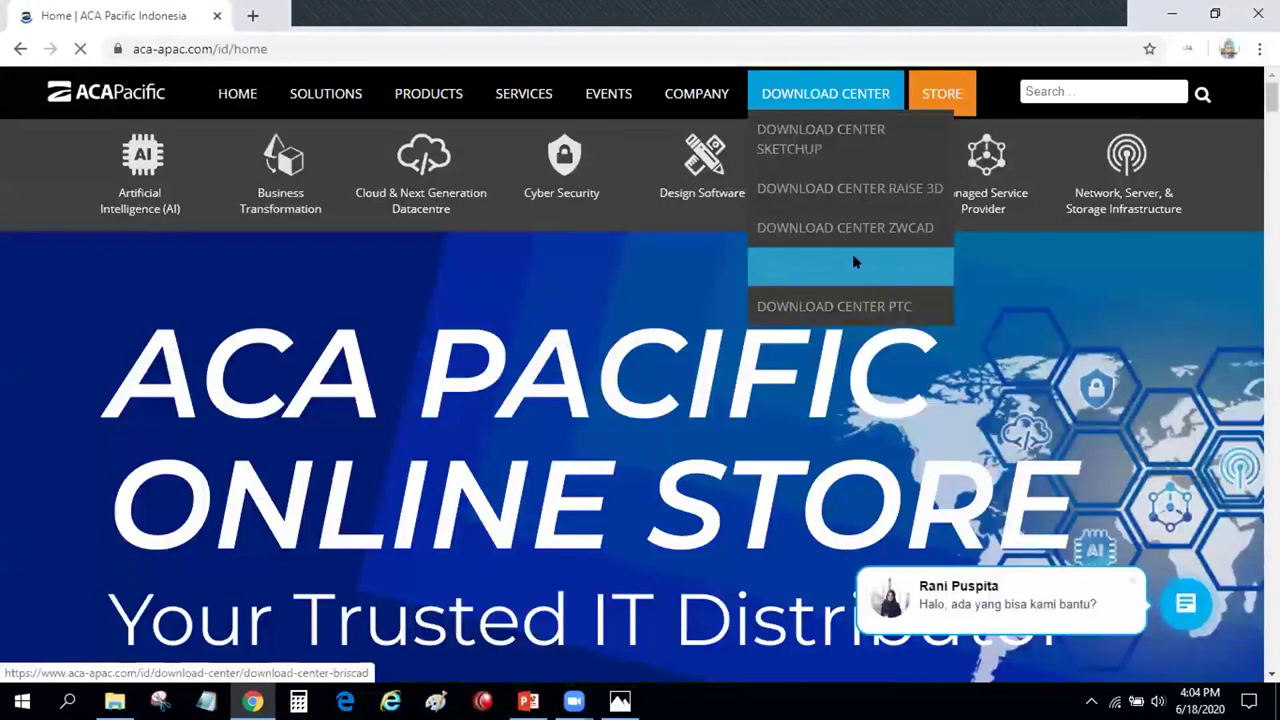
Go to the BricsCAD download center and download BricsCAD for Windows - x64
{"action": "left_click", "coordinate": [854, 261]}
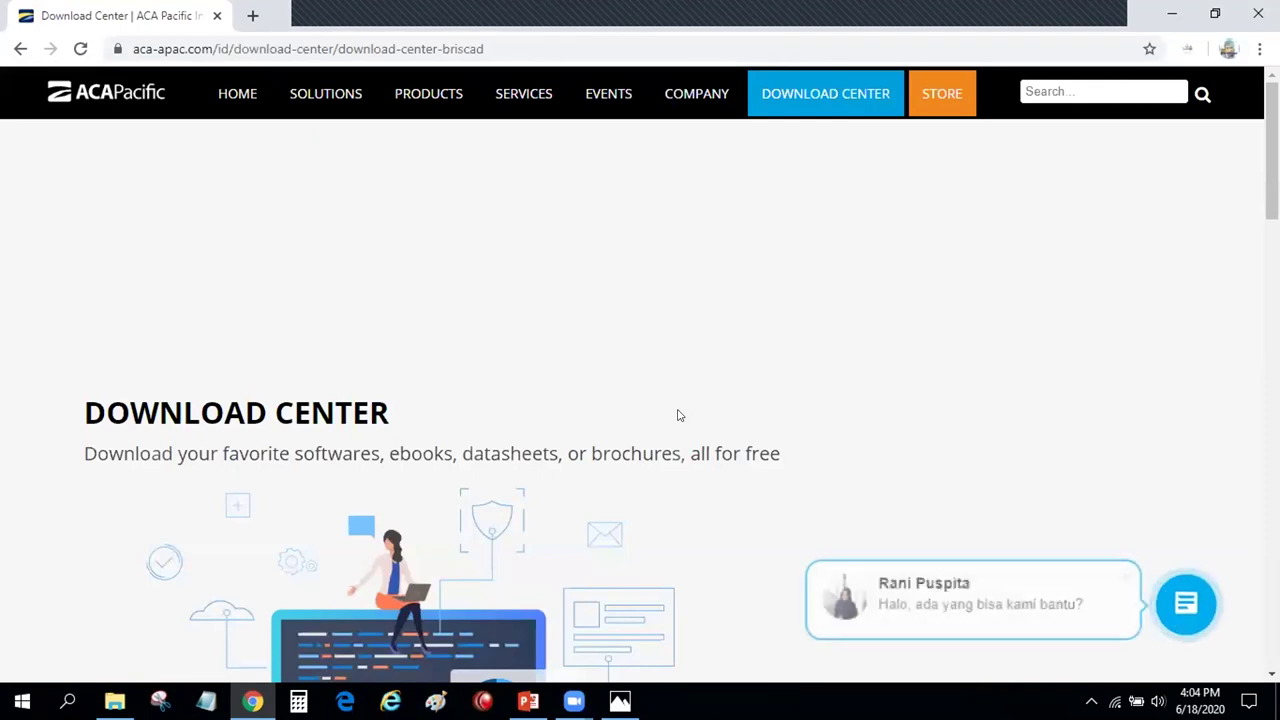
{"action": "scroll", "coordinate": [677, 415], "scroll_direction": "down", "scroll_amount": 2}
{"action": "scroll", "coordinate": [677, 418], "scroll_direction": "down", "scroll_amount": 5}
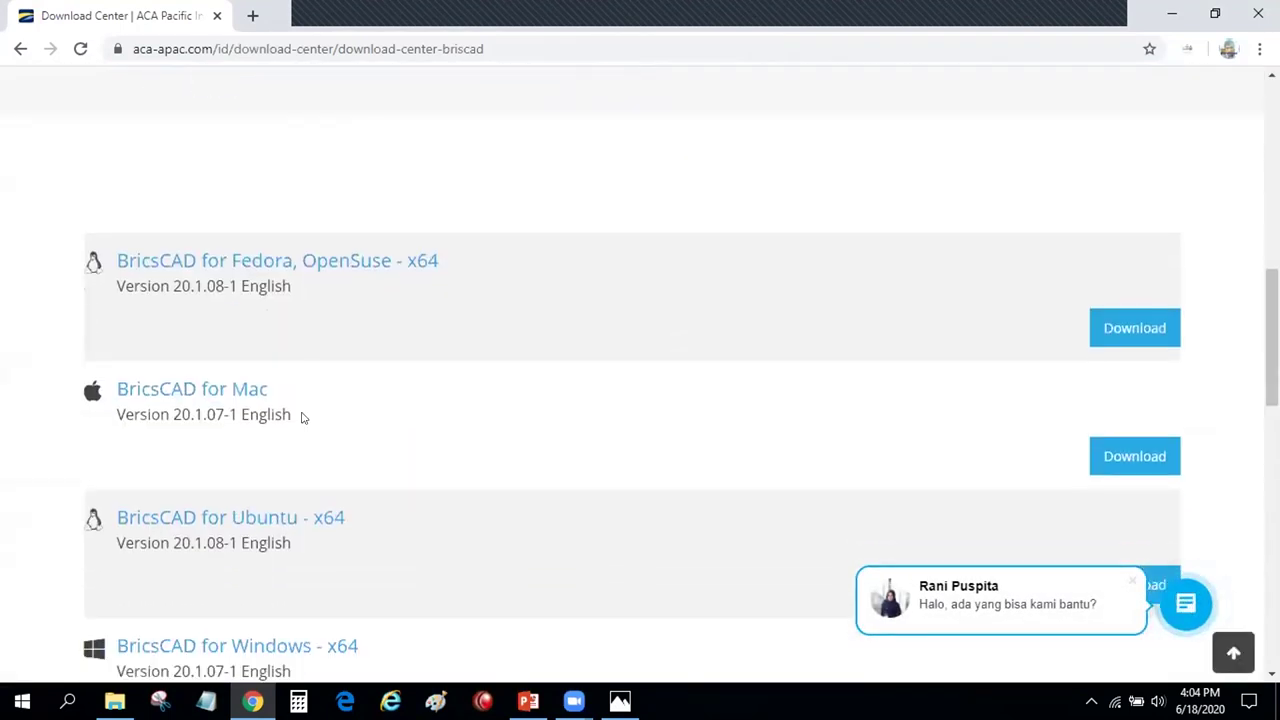
{"action": "scroll", "coordinate": [290, 425], "scroll_direction": "down", "scroll_amount": 2}
{"action": "scroll", "coordinate": [300, 400], "scroll_direction": "up", "scroll_amount": 1}
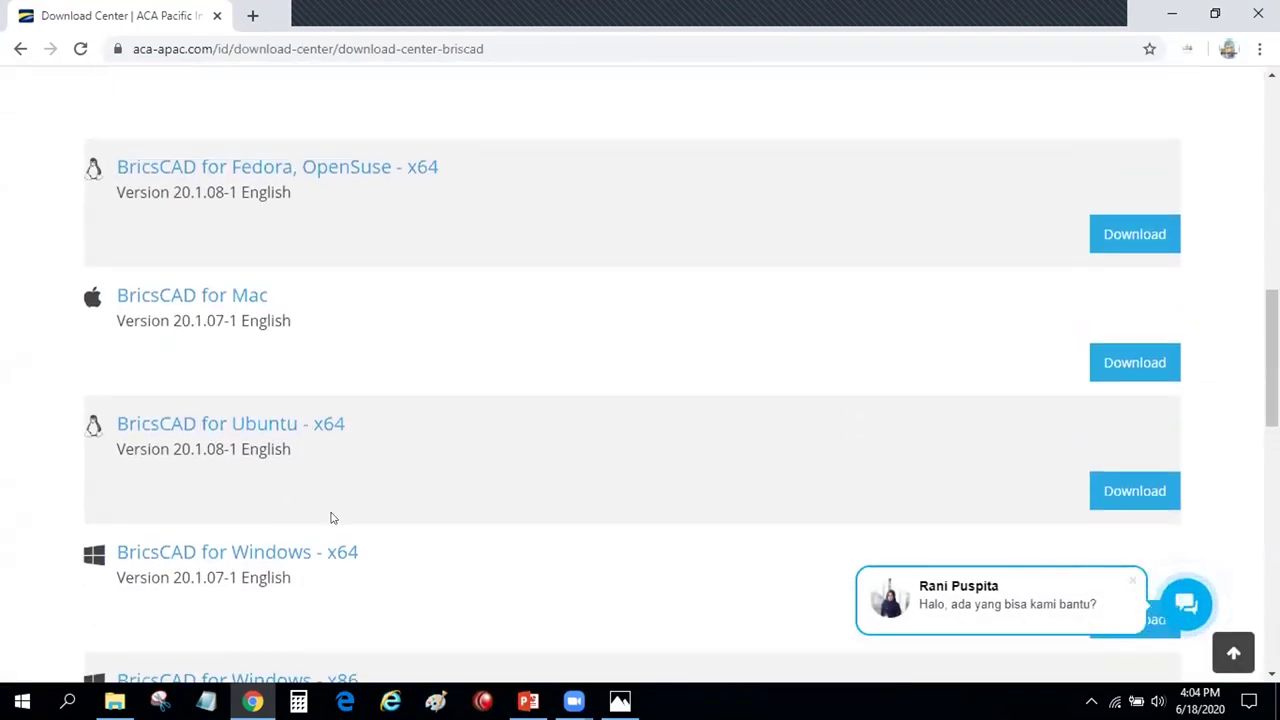
{"action": "scroll", "coordinate": [285, 557], "scroll_direction": "down", "scroll_amount": 3}
{"action": "scroll", "coordinate": [280, 500], "scroll_direction": "up", "scroll_amount": 3}
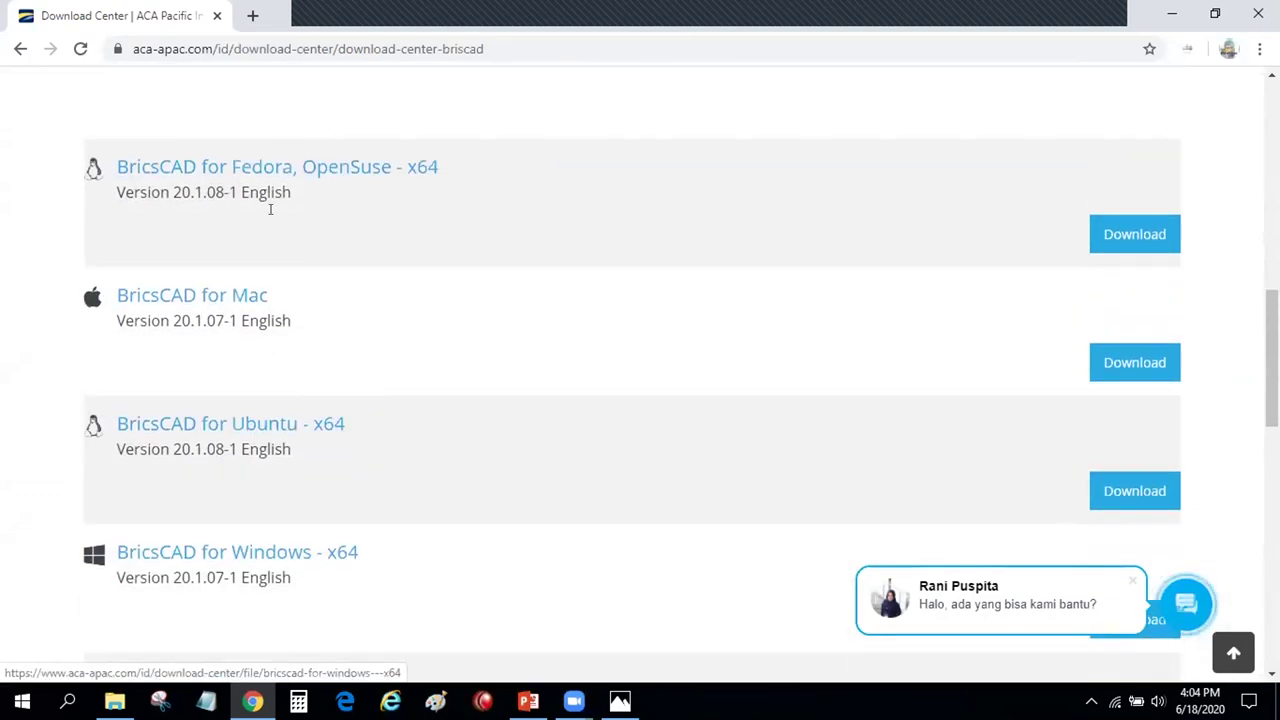
{"action": "scroll", "coordinate": [263, 474], "scroll_direction": "down", "scroll_amount": 1}
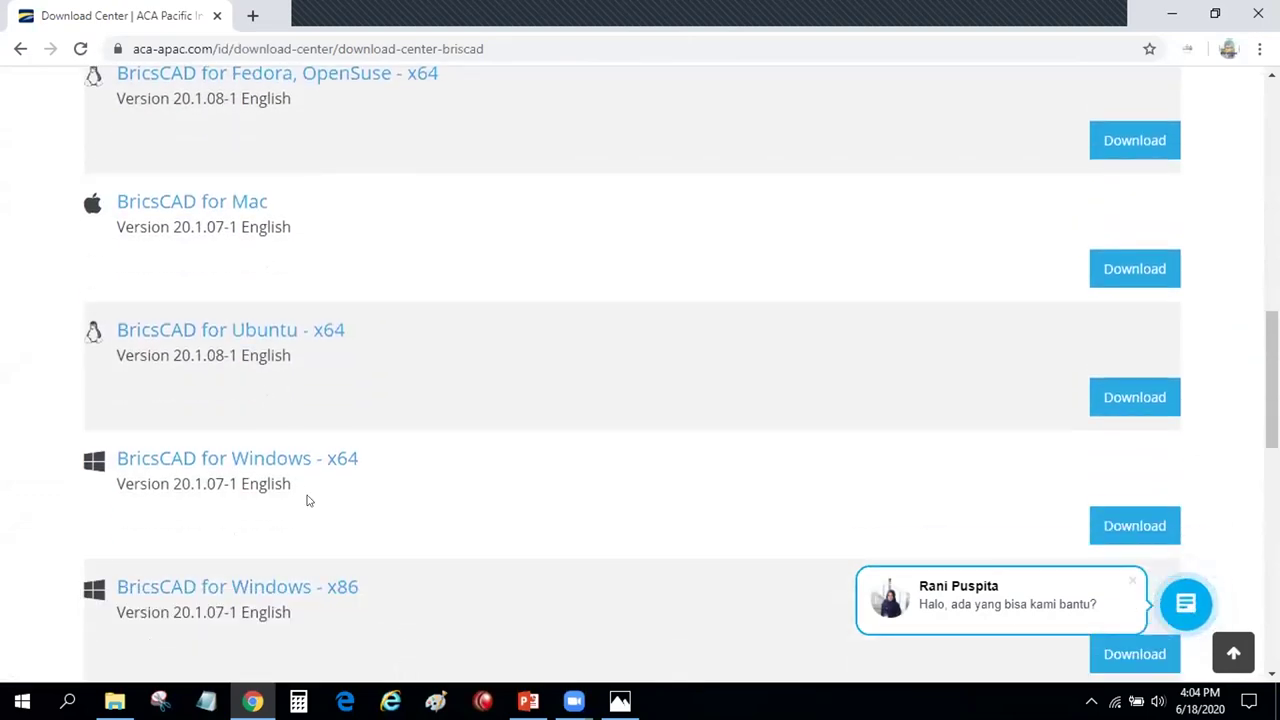
{"action": "scroll", "coordinate": [1156, 478], "scroll_direction": "down", "scroll_amount": 1}
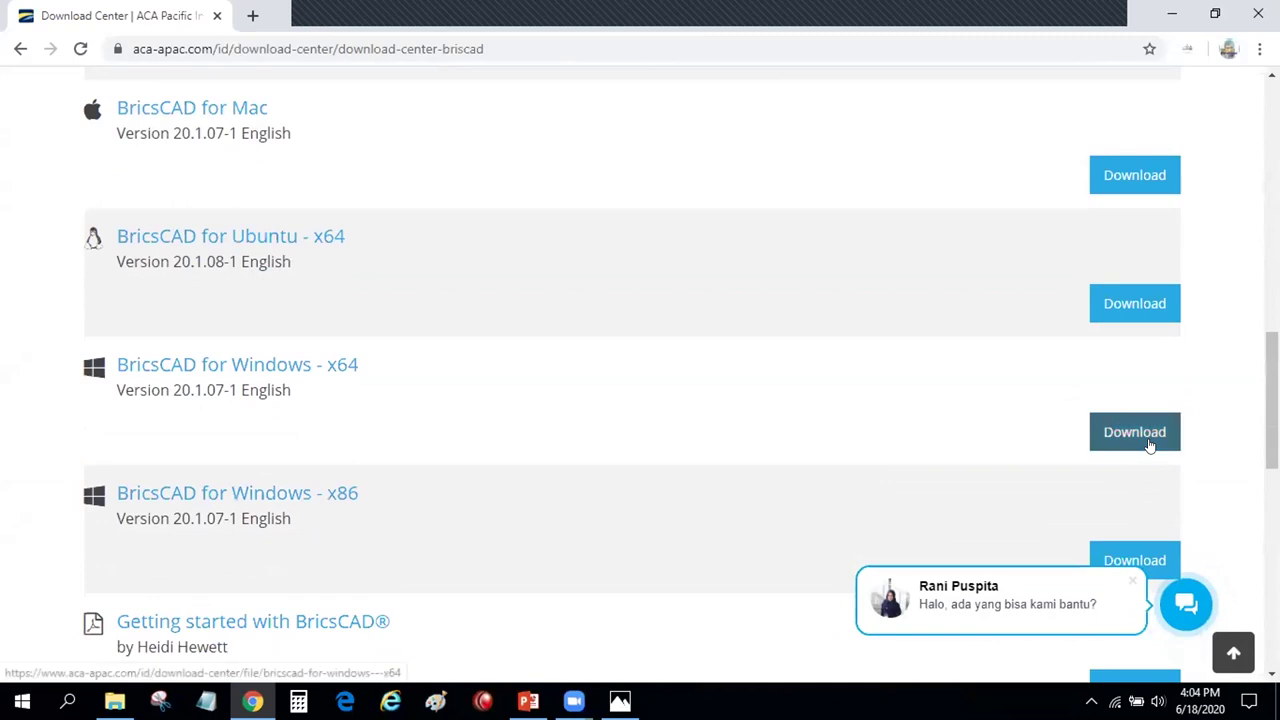
{"action": "left_click", "coordinate": [1150, 445]}
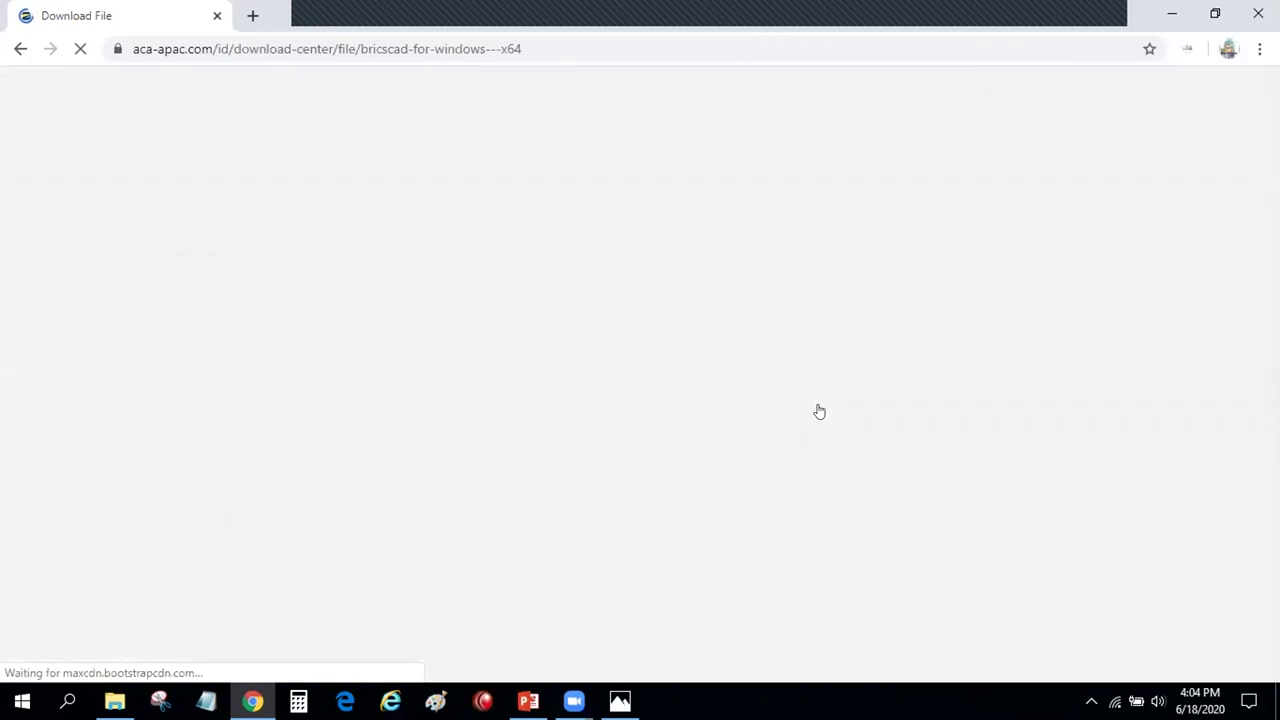
Scroll through the BricsCAD download form, then bring Photos back showing 02.JPG
{"action": "scroll", "coordinate": [820, 545], "scroll_direction": "down", "scroll_amount": 3}
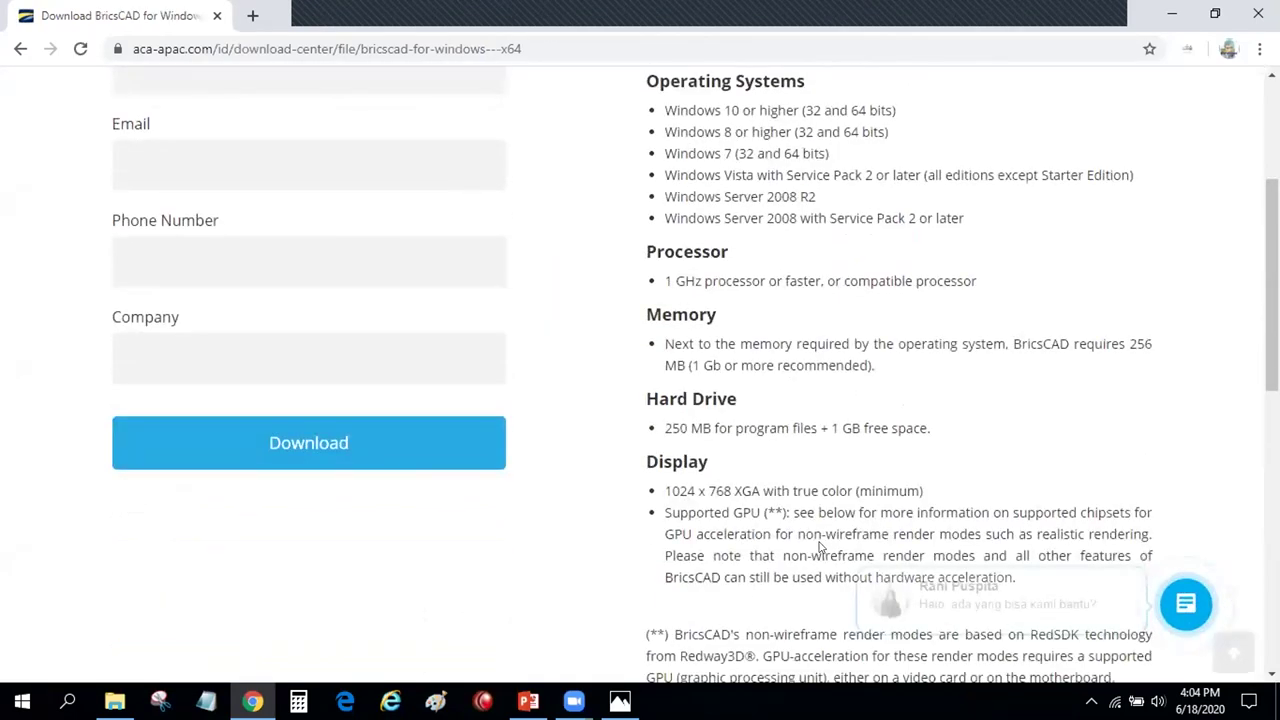
{"action": "left_click", "coordinate": [620, 701]}
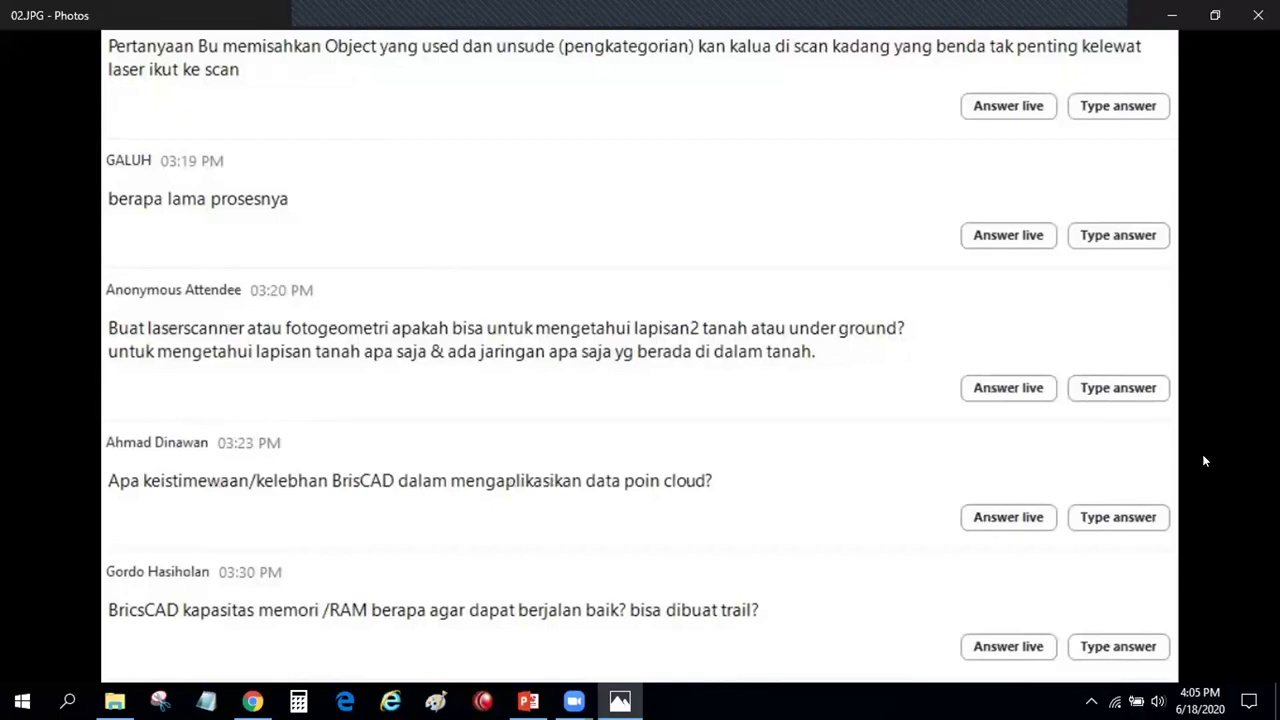
Step back to 01.JPG, then forward through 02.JPG to 03.JPG and beyond
{"action": "key", "text": "Left"}
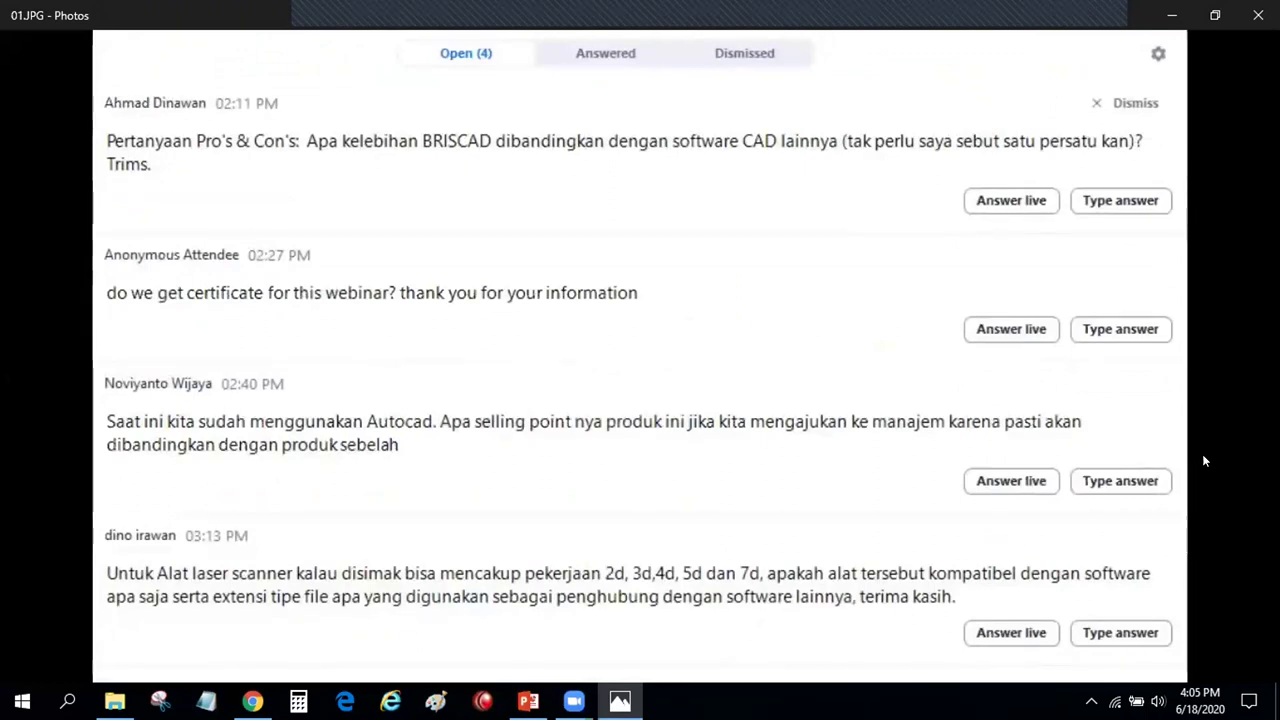
{"action": "key", "text": "Right"}
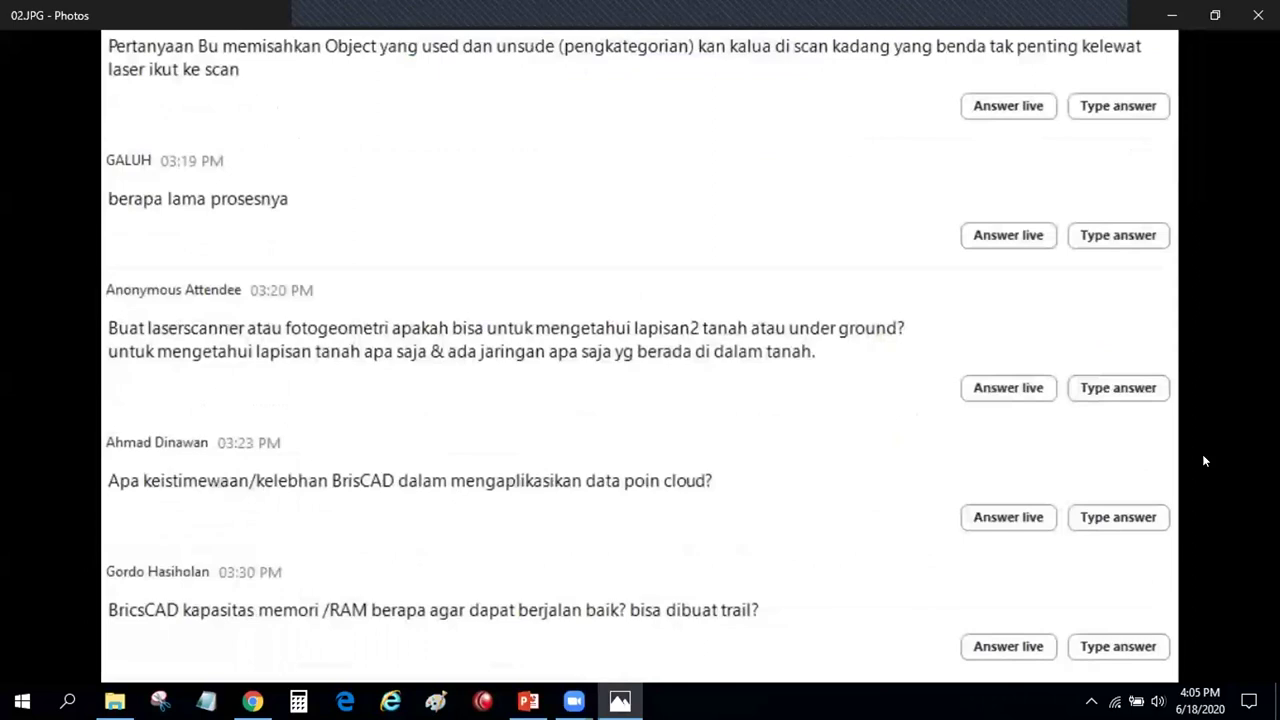
{"action": "key", "text": "Right"}
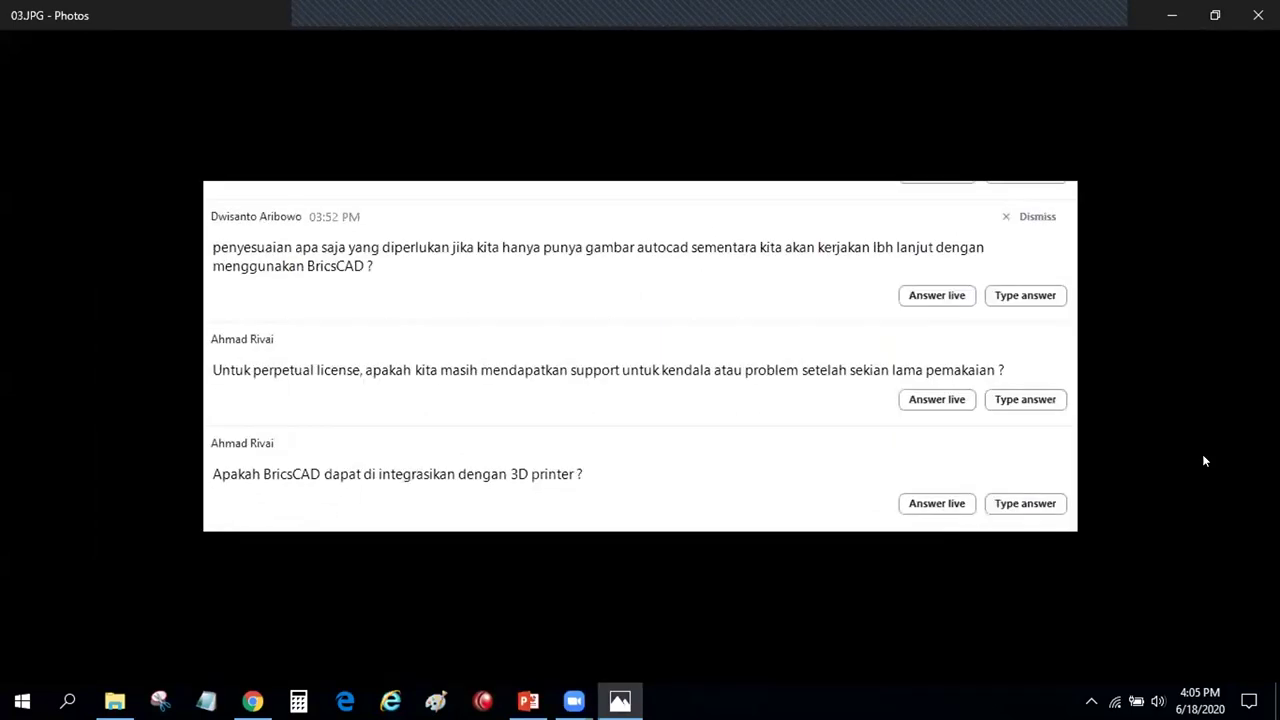
{"action": "key", "text": "Left"}
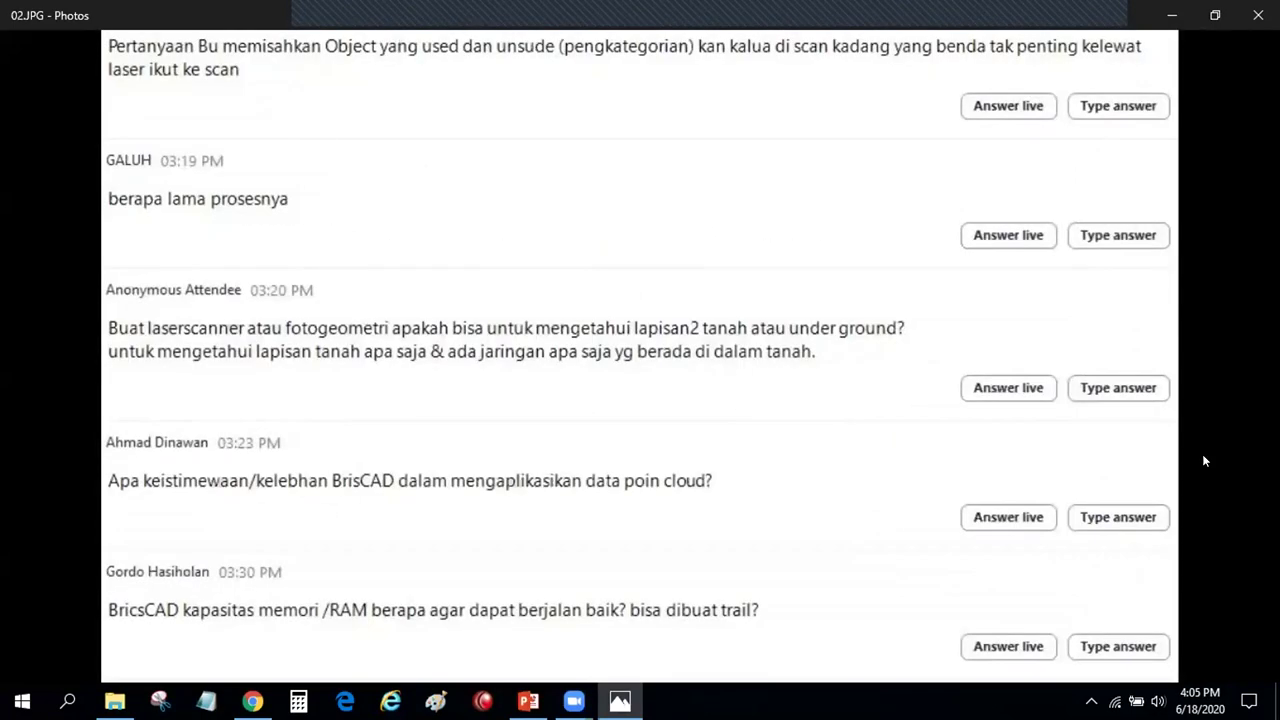
{"action": "key", "text": "Right"}
{"action": "mouse_move", "coordinate": [468, 508]}
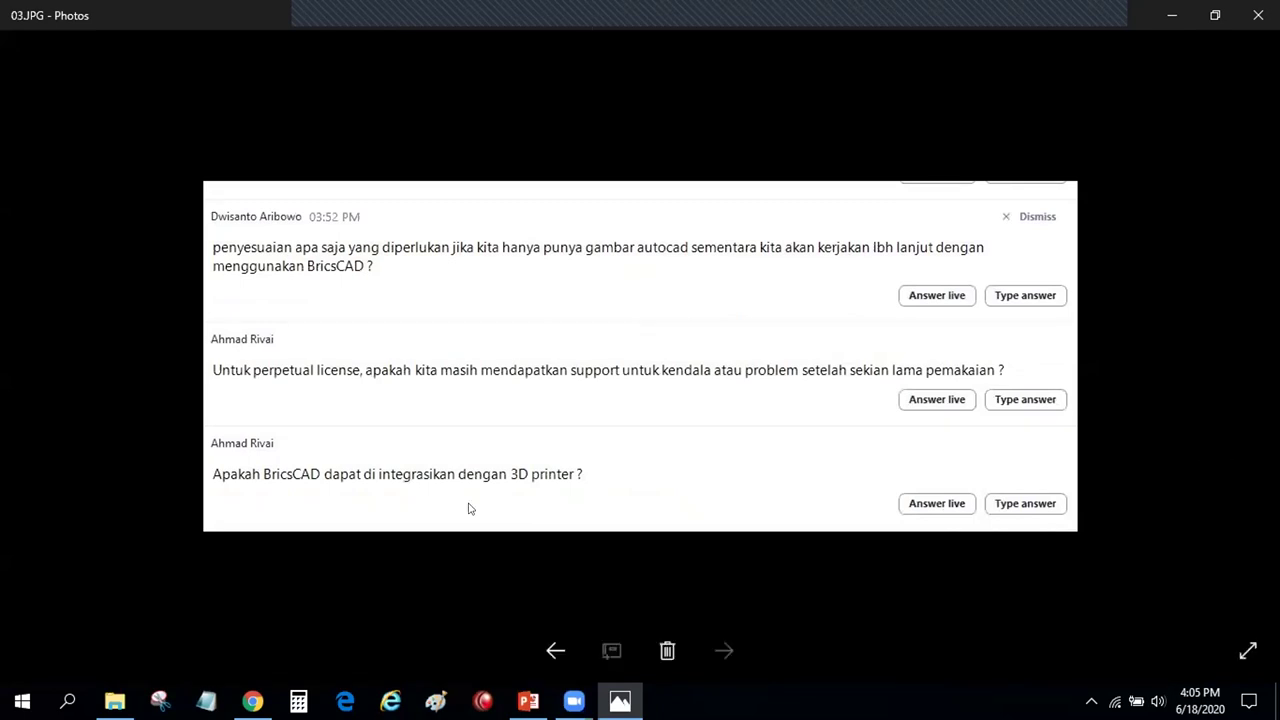
{"action": "key", "text": "Right"}
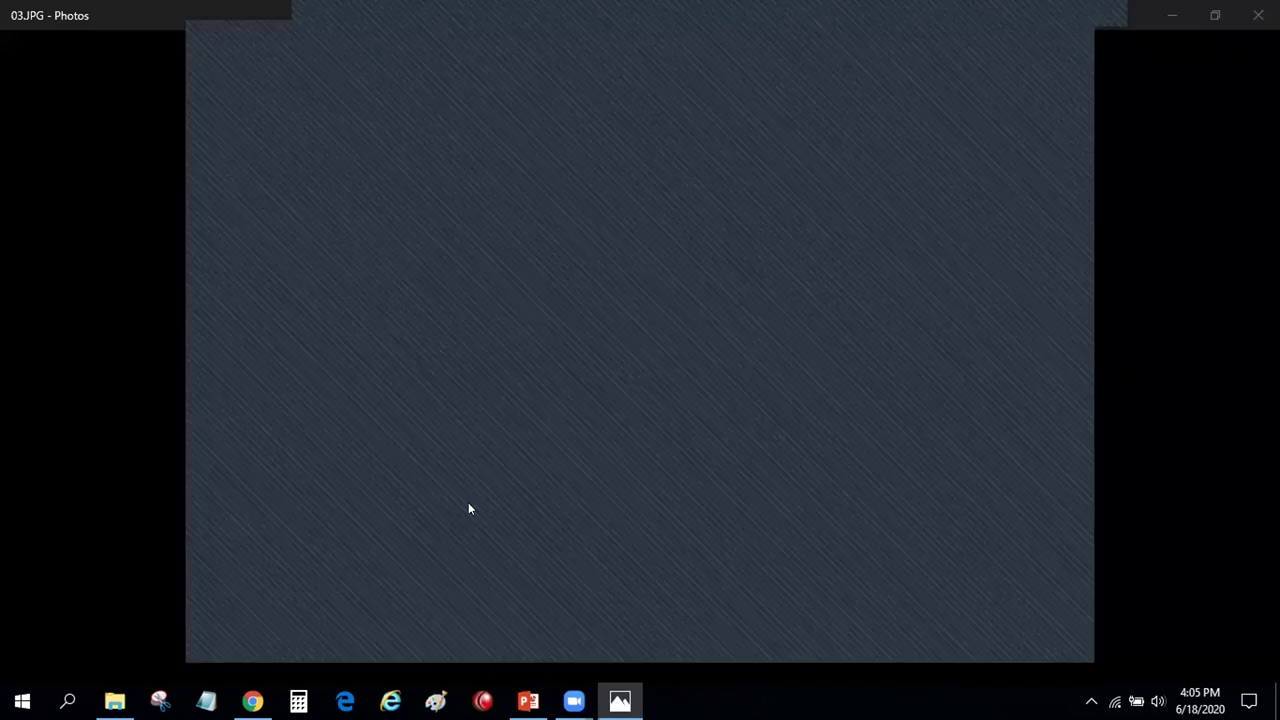